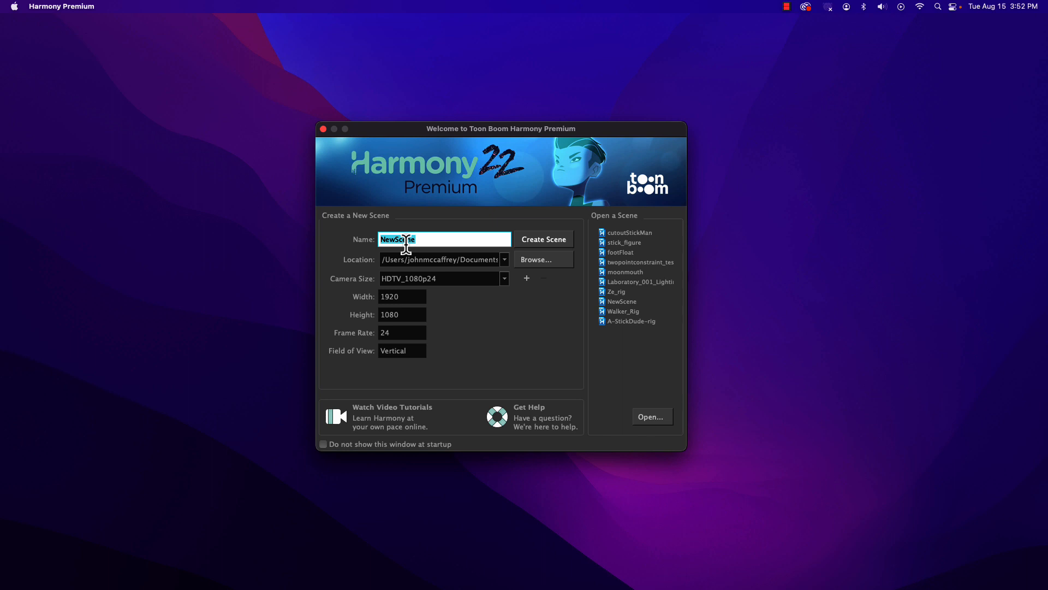
# Step: Name the new scene harmonyOverview and browse to the fall2023 folder inside classFiles for its location
pyautogui.write('harmonyOverview')
pyautogui.click(527, 262)
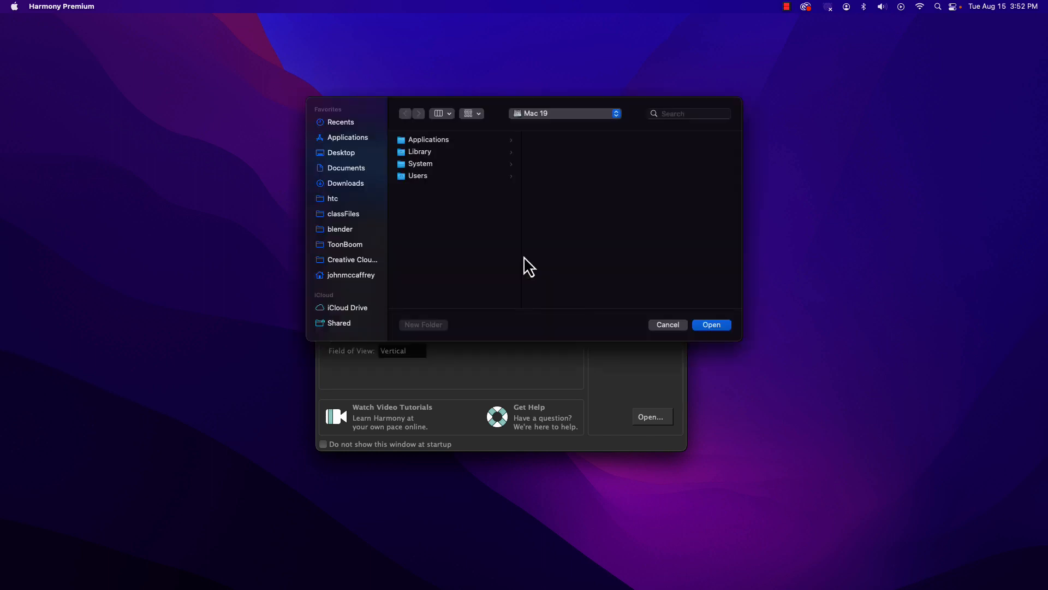
pyautogui.click(332, 216)
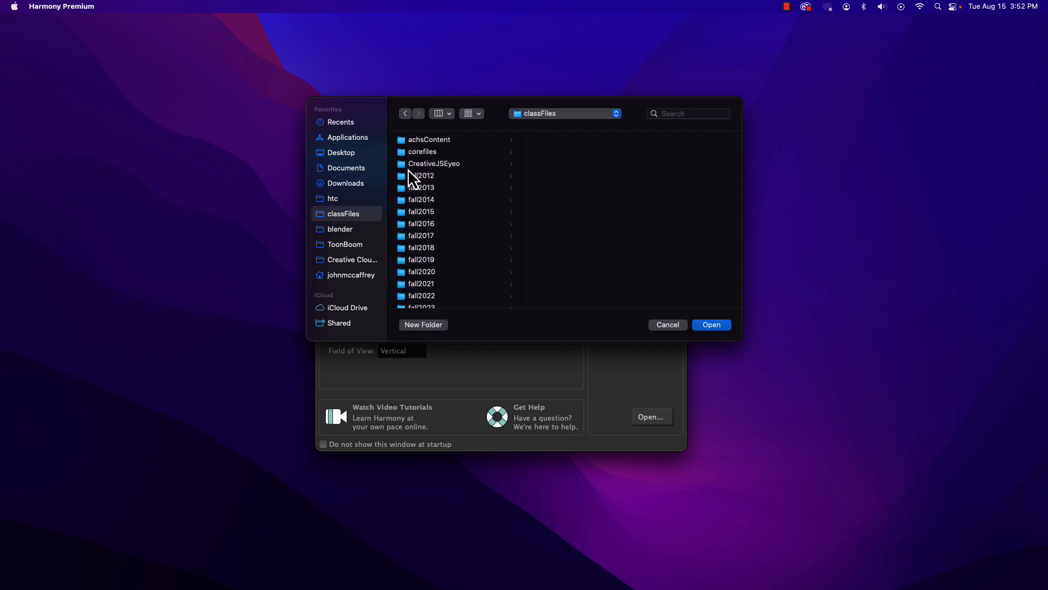
pyautogui.click(415, 307)
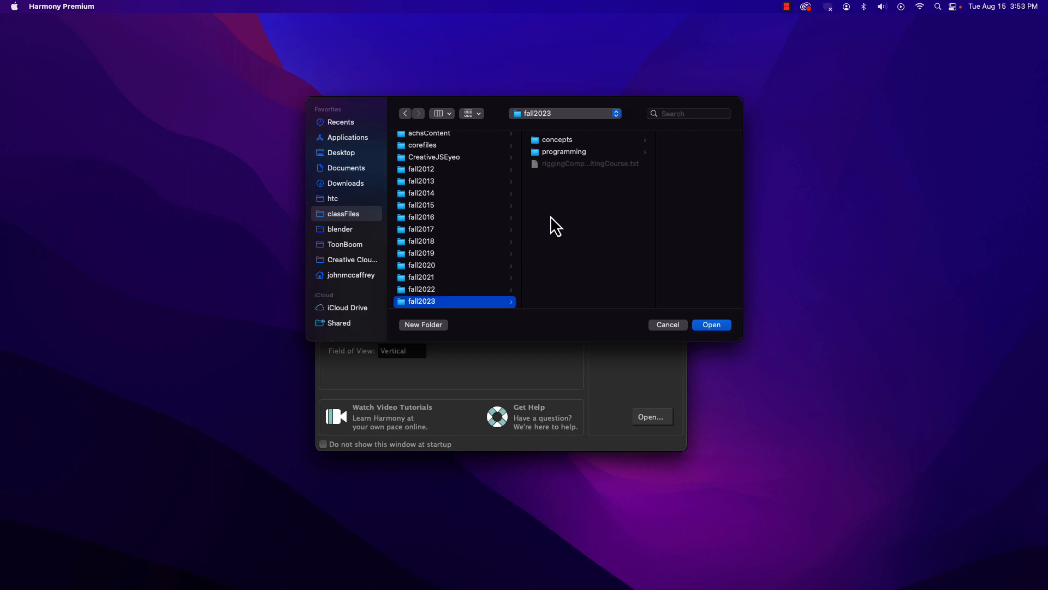
# Step: Make a folder named animation inside fall2023 and create the new scene in it
pyautogui.click(411, 324)
pyautogui.write('a')
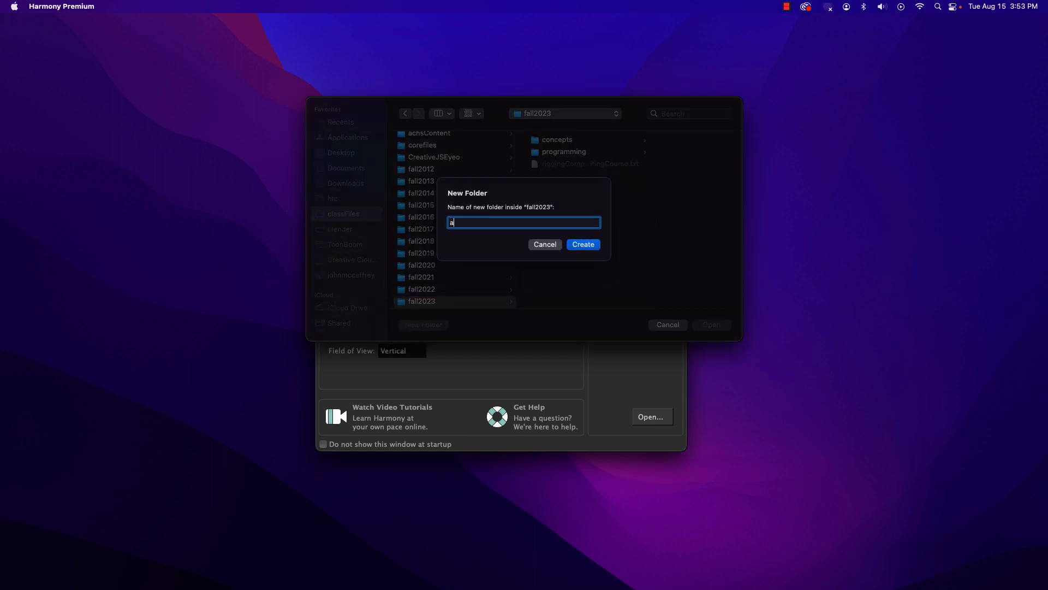
pyautogui.write('naimation')
pyautogui.press('BackSpace')
pyautogui.click(582, 244)
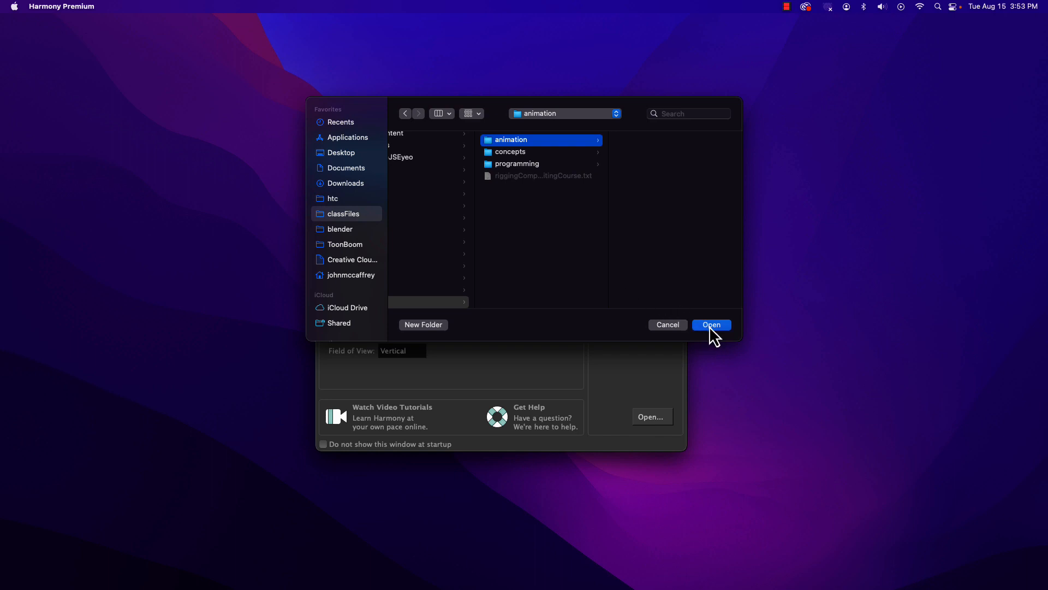
pyautogui.click(710, 327)
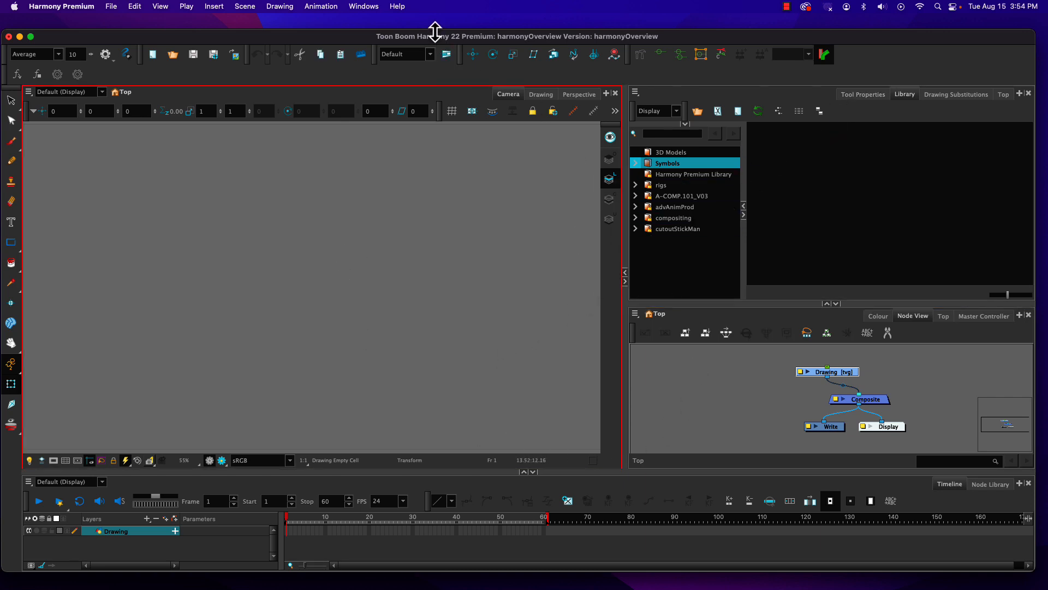
# Step: Move the application window up and close the Camera, Drawing and Perspective views
pyautogui.moveTo(435, 30); pyautogui.dragTo(434, 16)
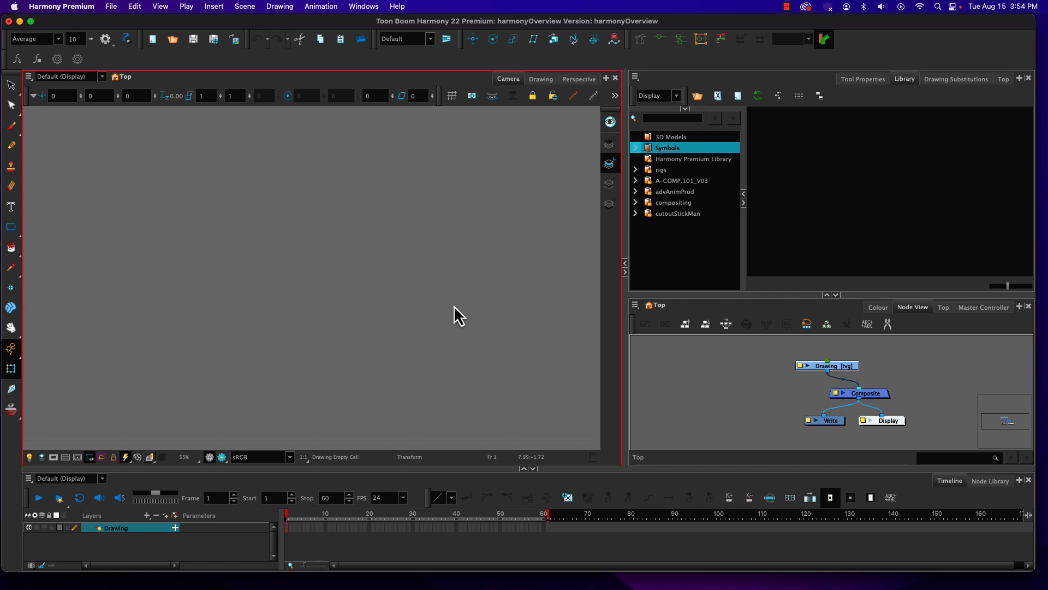
pyautogui.click(362, 6)
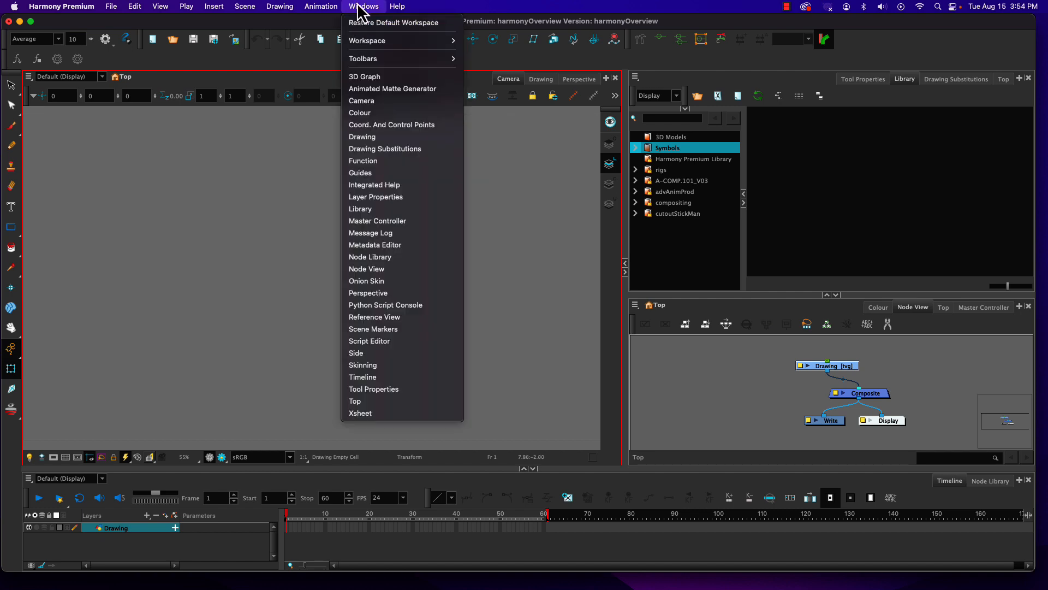
pyautogui.click(361, 7)
pyautogui.click(615, 80)
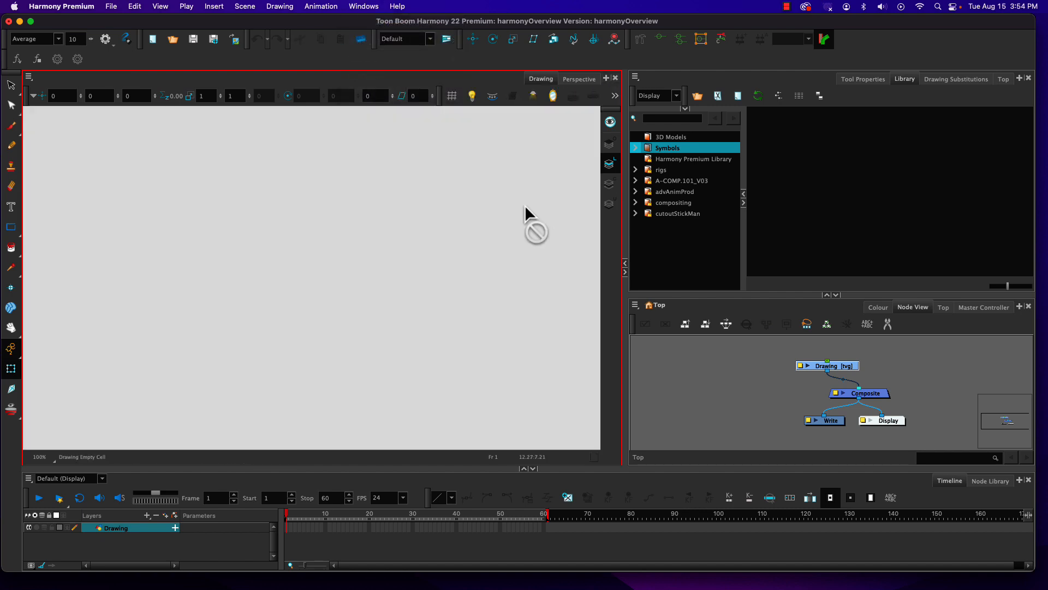
pyautogui.click(614, 79)
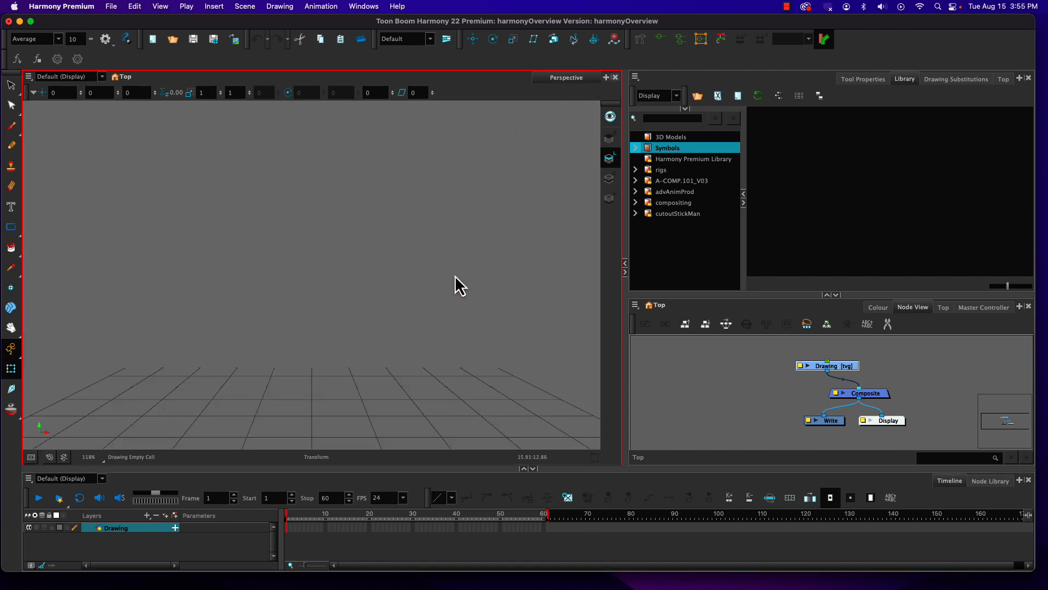
pyautogui.click(615, 77)
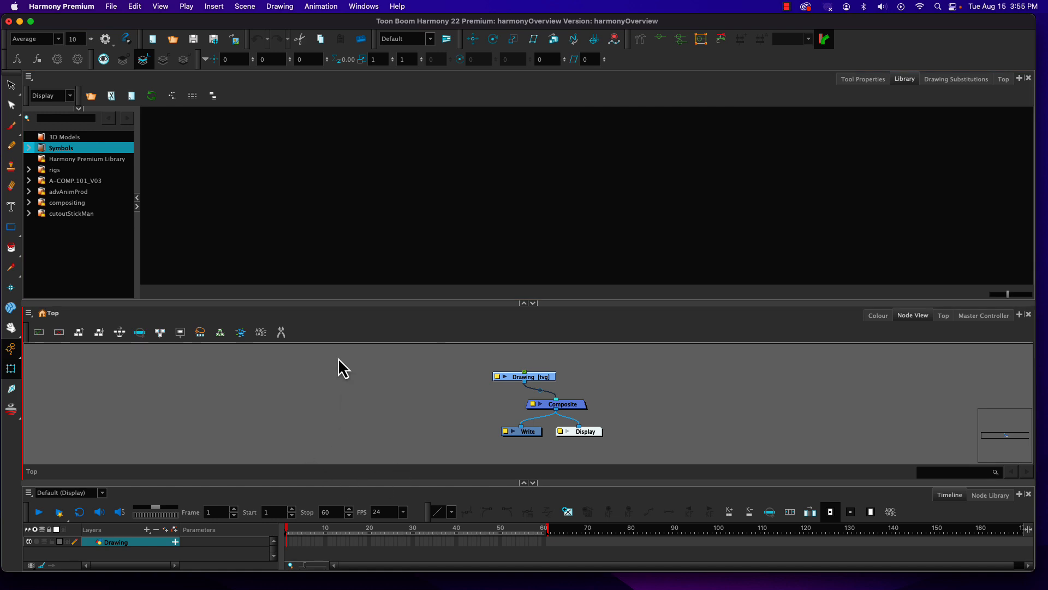
# Step: Restore the default workspace and look over the commands for managing and saving workspaces
pyautogui.click(363, 6)
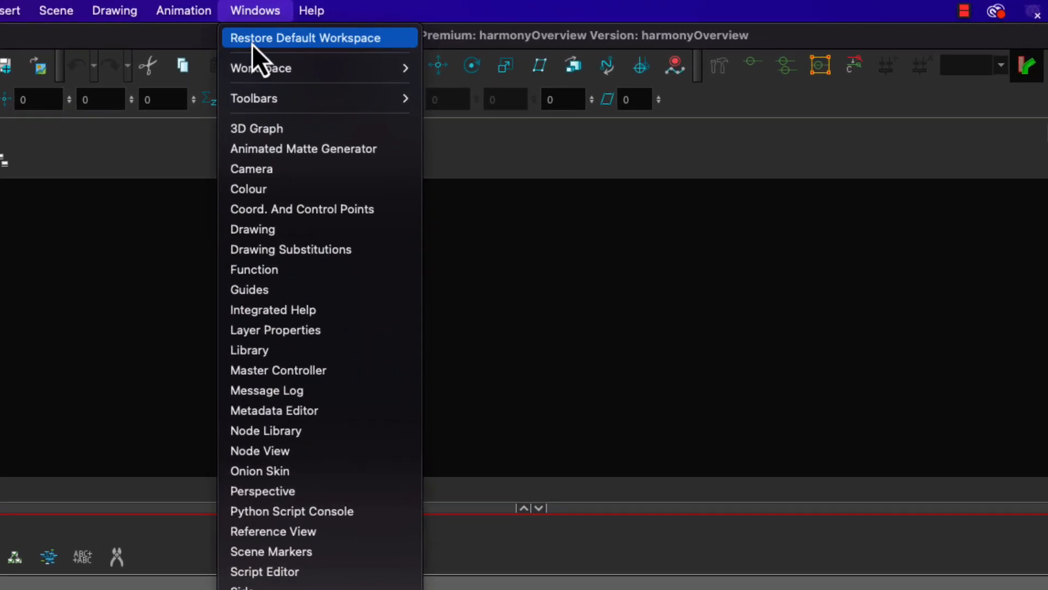
pyautogui.click(253, 43)
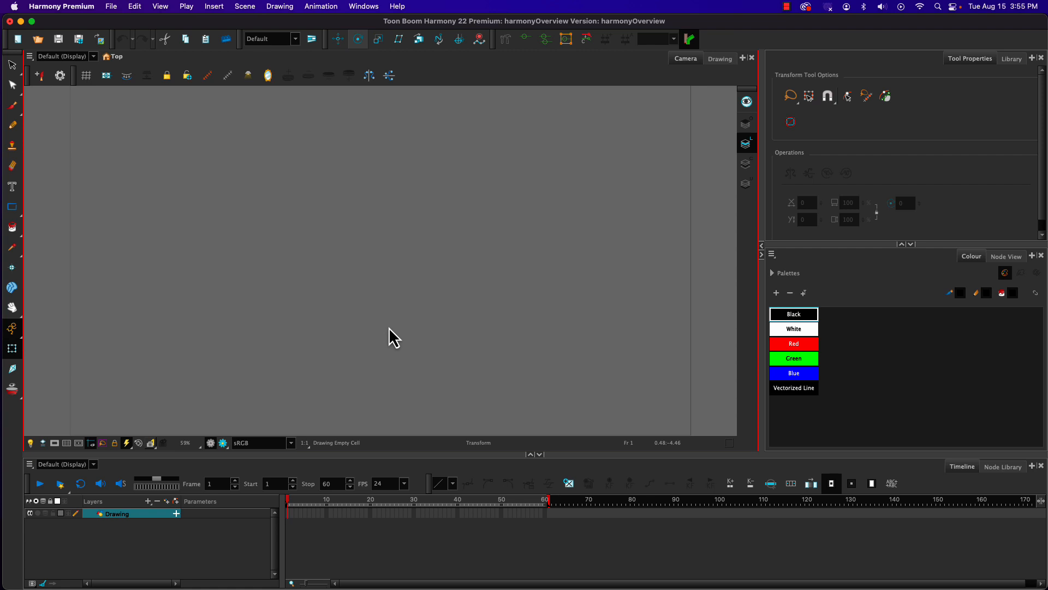
pyautogui.click(364, 6)
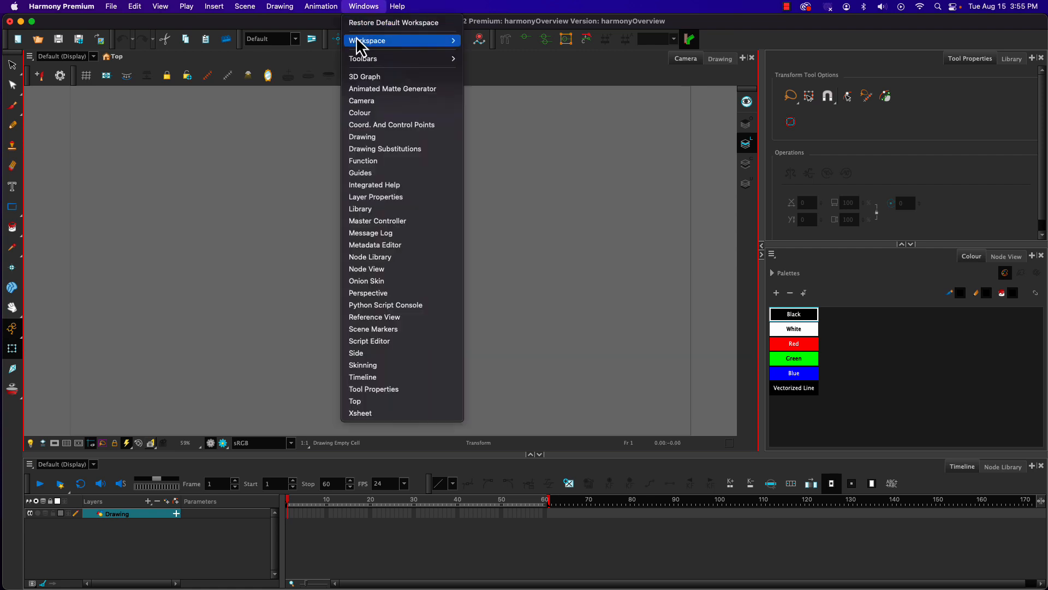
pyautogui.moveTo(364, 49)
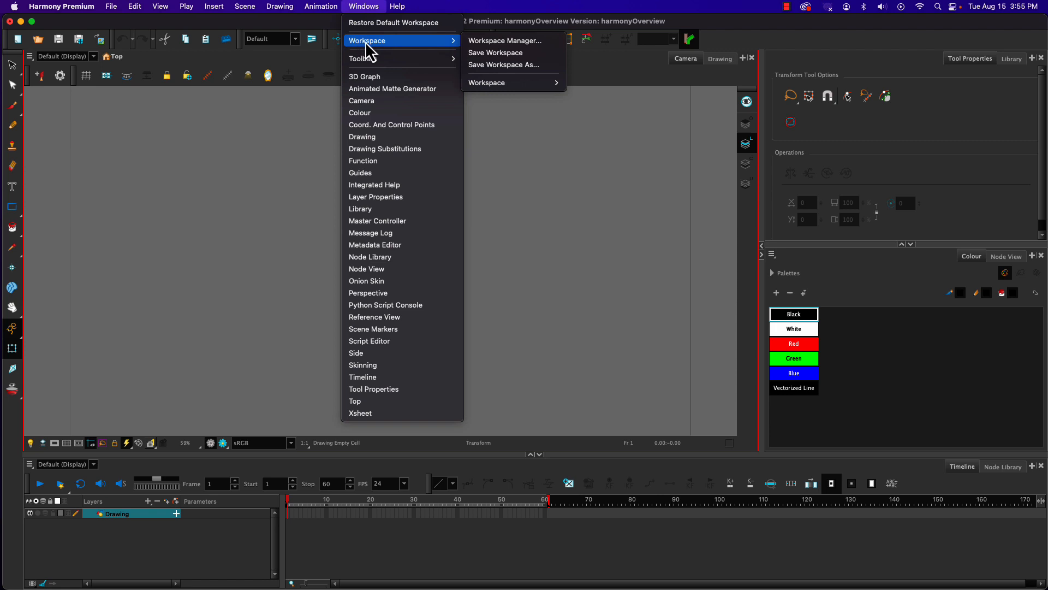
pyautogui.moveTo(483, 85)
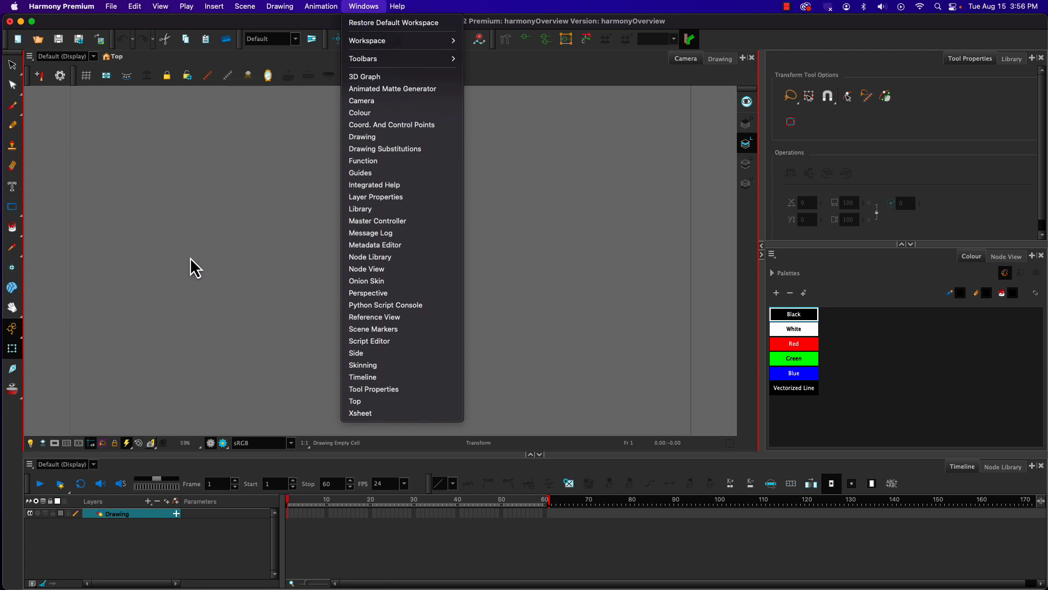
pyautogui.click(363, 10)
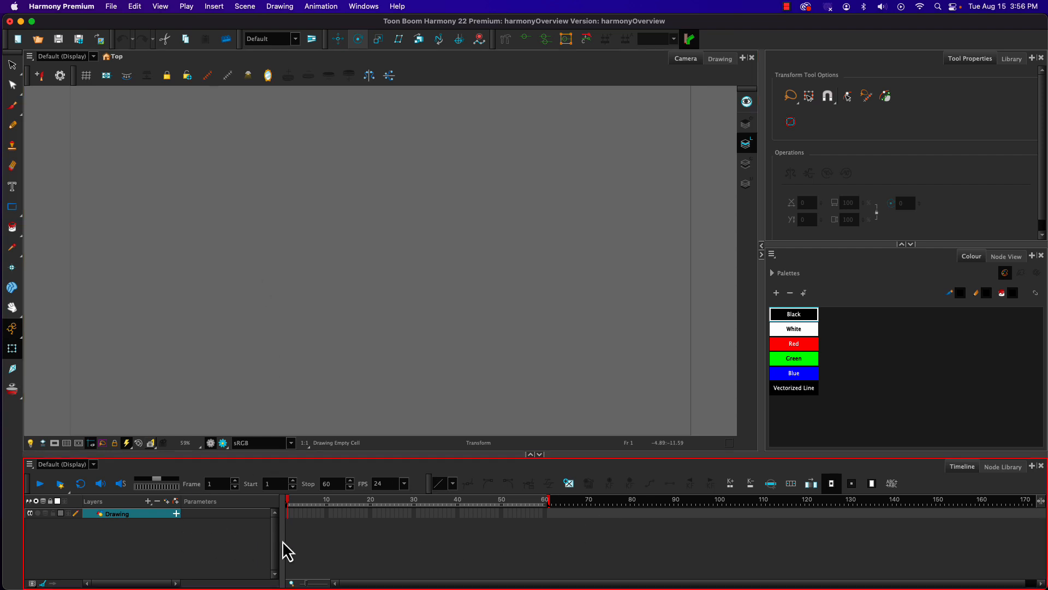
# Step: Scrub the playhead back and forth along the timeline to preview the frames
pyautogui.moveTo(290, 506); pyautogui.dragTo(269, 511)
pyautogui.moveTo(293, 506); pyautogui.dragTo(469, 508)
pyautogui.moveTo(312, 502); pyautogui.dragTo(436, 512)
pyautogui.moveTo(434, 501); pyautogui.dragTo(338, 507)
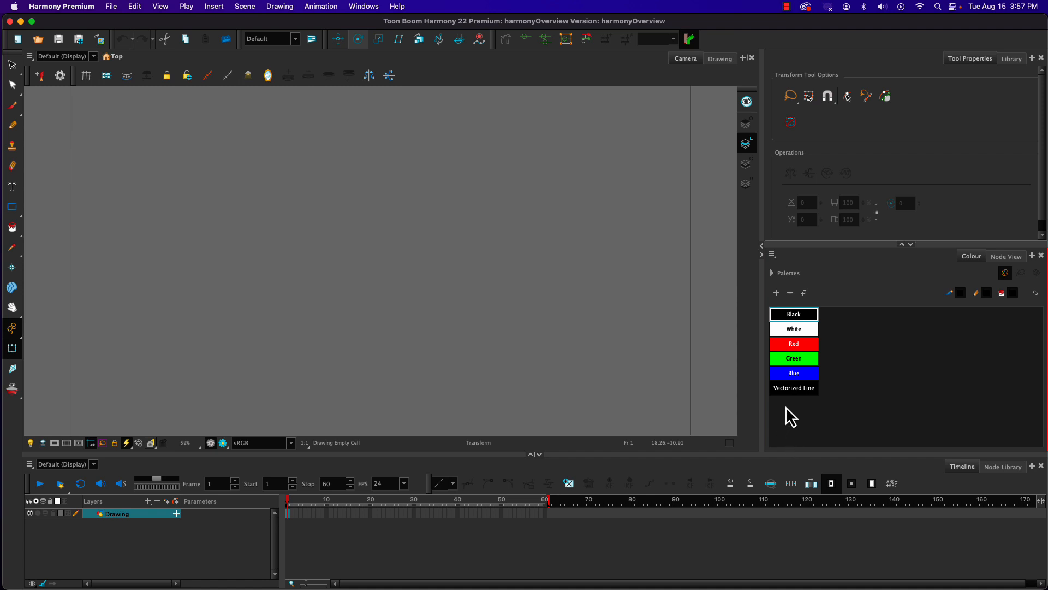
# Step: Activate the Brush tool and open the detailed vector properties of Solid Brush 4, keeping the canvas free for drawing
pyautogui.click(12, 106)
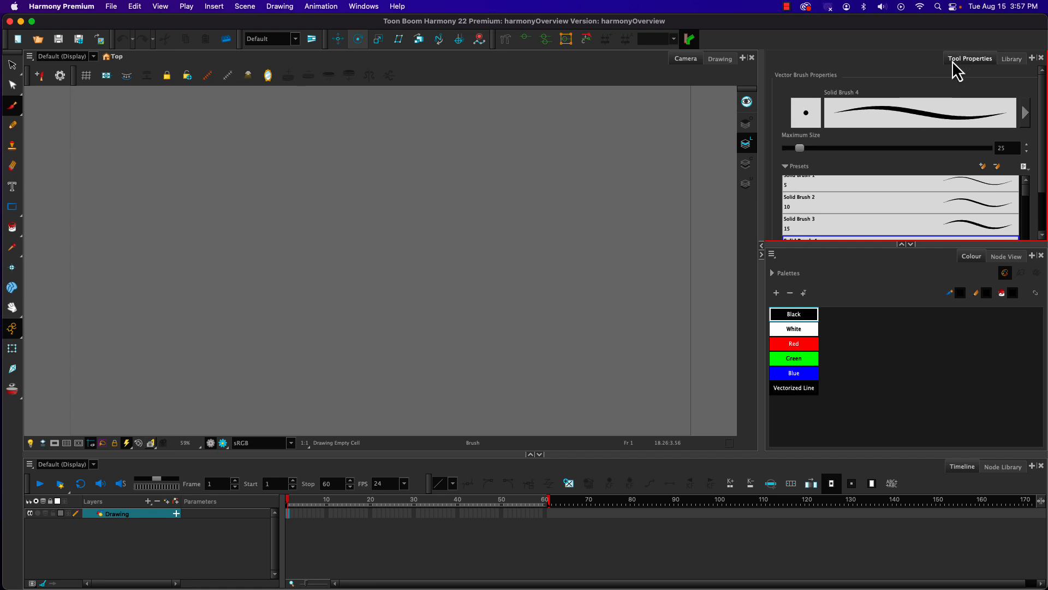
pyautogui.moveTo(1043, 97)
pyautogui.mouseDown()
pyautogui.moveTo(1045, 158)
pyautogui.moveTo(1030, 159)
pyautogui.moveTo(1037, 191)
pyautogui.moveTo(1023, 133)
pyautogui.mouseUp()
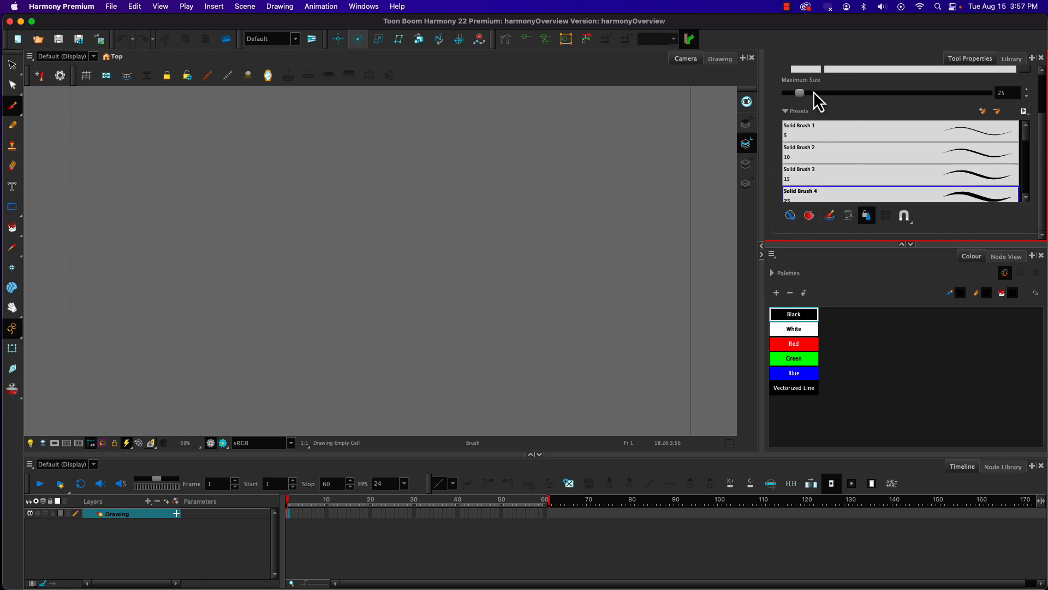
pyautogui.moveTo(1044, 134); pyautogui.dragTo(1043, 87)
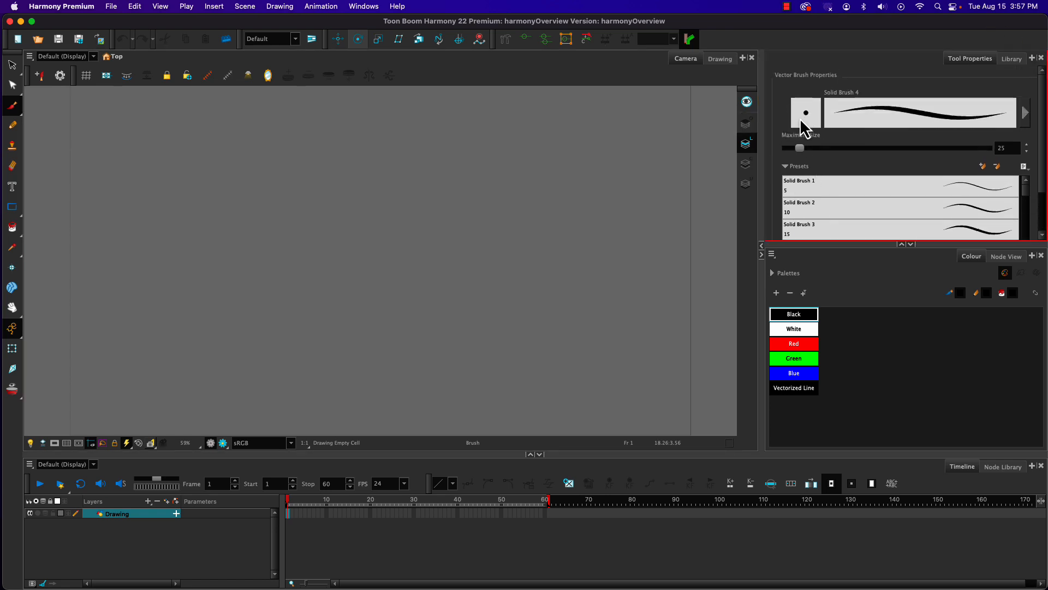
pyautogui.click(801, 123)
pyautogui.moveTo(541, 300)
pyautogui.mouseDown()
pyautogui.moveTo(506, 134)
pyautogui.moveTo(515, 67)
pyautogui.moveTo(516, 89)
pyautogui.mouseUp()
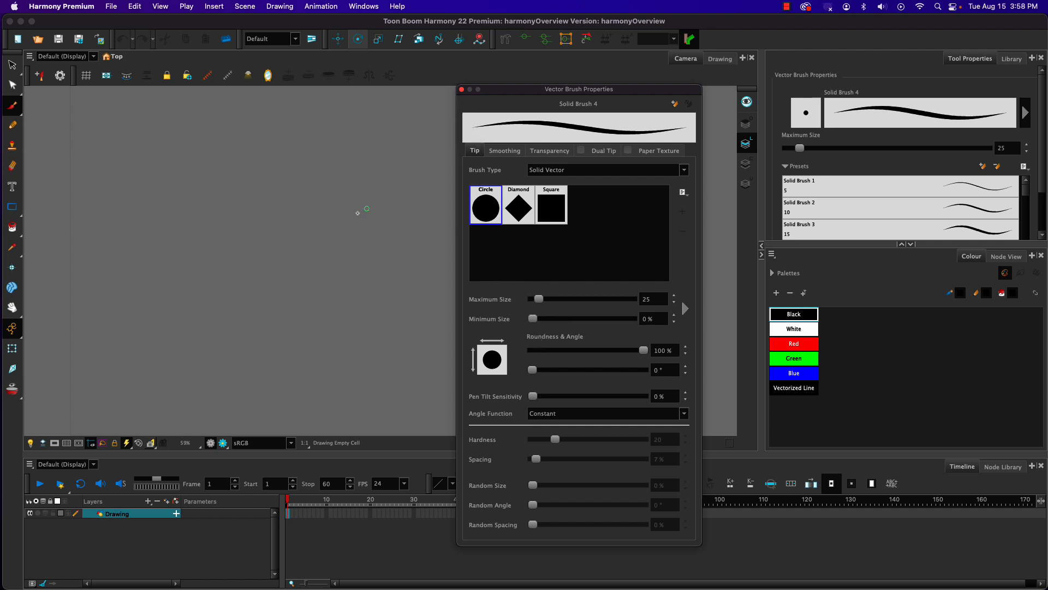
# Step: Draw several overlapping freehand test strokes in black on the canvas with Solid Brush 4
pyautogui.moveTo(356, 270)
pyautogui.mouseDown()
pyautogui.moveTo(338, 235)
pyautogui.moveTo(298, 214)
pyautogui.moveTo(301, 236)
pyautogui.moveTo(364, 307)
pyautogui.moveTo(317, 282)
pyautogui.moveTo(298, 331)
pyautogui.mouseUp()
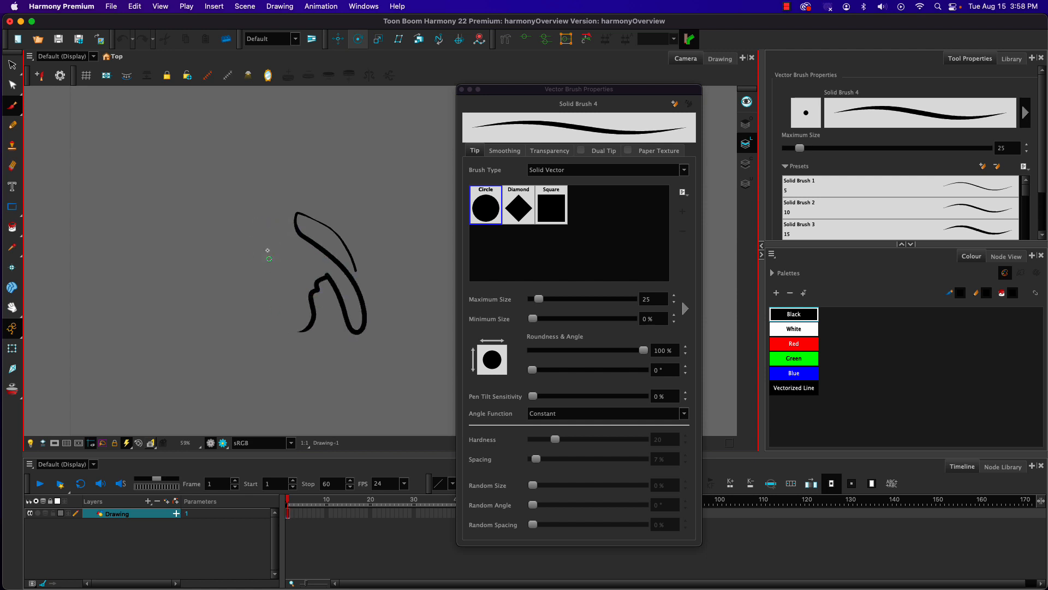
pyautogui.moveTo(260, 207)
pyautogui.mouseDown()
pyautogui.moveTo(294, 279)
pyautogui.moveTo(298, 337)
pyautogui.moveTo(272, 277)
pyautogui.moveTo(260, 294)
pyautogui.moveTo(229, 274)
pyautogui.moveTo(228, 312)
pyautogui.moveTo(208, 207)
pyautogui.moveTo(319, 165)
pyautogui.moveTo(343, 305)
pyautogui.moveTo(277, 367)
pyautogui.mouseUp()
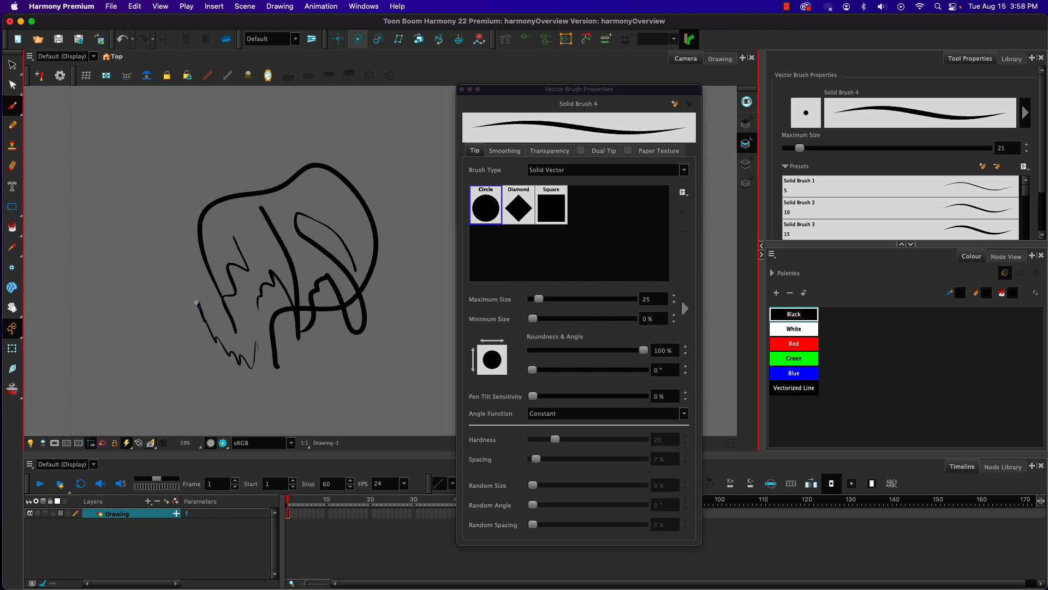
pyautogui.moveTo(197, 303); pyautogui.dragTo(179, 230)
pyautogui.moveTo(207, 312)
pyautogui.mouseDown()
pyautogui.moveTo(226, 361)
pyautogui.moveTo(241, 305)
pyautogui.moveTo(246, 167)
pyautogui.moveTo(289, 315)
pyautogui.moveTo(326, 317)
pyautogui.moveTo(329, 193)
pyautogui.moveTo(360, 330)
pyautogui.mouseUp()
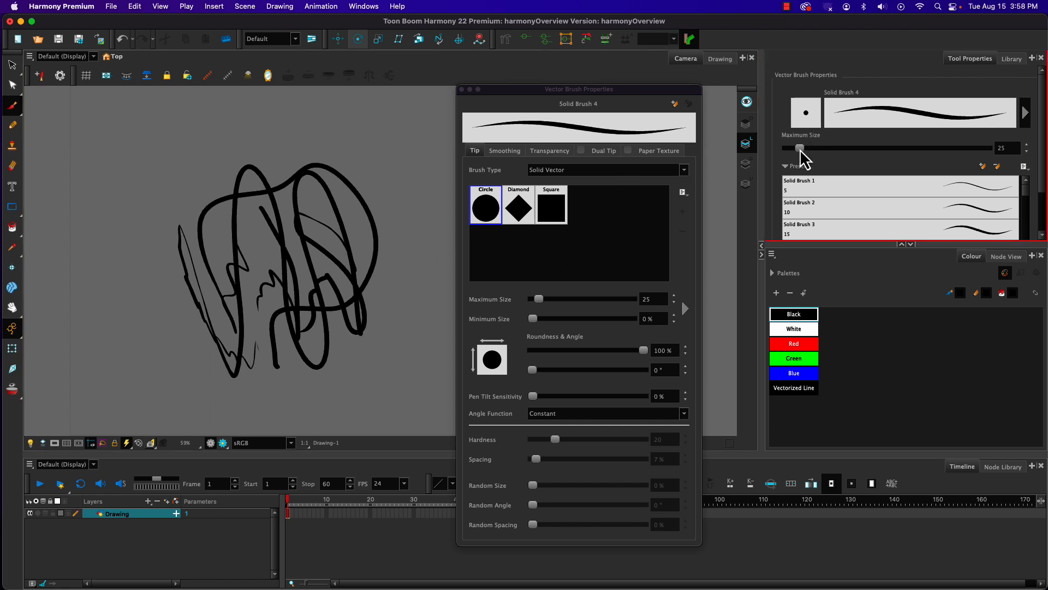
# Step: Set the brush's maximum size to 65.2, draw thicker strokes over the scribble and close the brush properties window
pyautogui.moveTo(801, 148); pyautogui.dragTo(813, 149)
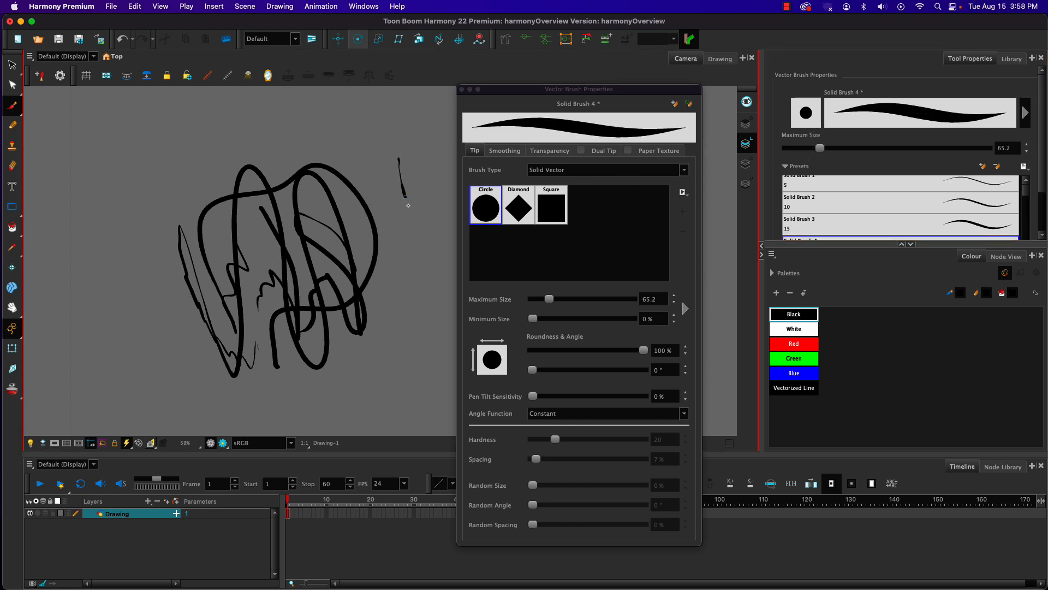
pyautogui.moveTo(408, 205)
pyautogui.mouseDown()
pyautogui.moveTo(423, 334)
pyautogui.moveTo(398, 288)
pyautogui.moveTo(382, 184)
pyautogui.moveTo(352, 374)
pyautogui.moveTo(309, 376)
pyautogui.moveTo(305, 218)
pyautogui.moveTo(232, 319)
pyautogui.moveTo(414, 175)
pyautogui.moveTo(199, 365)
pyautogui.moveTo(191, 166)
pyautogui.moveTo(153, 221)
pyautogui.moveTo(355, 278)
pyautogui.moveTo(219, 162)
pyautogui.moveTo(428, 146)
pyautogui.moveTo(439, 380)
pyautogui.moveTo(191, 372)
pyautogui.moveTo(414, 169)
pyautogui.moveTo(208, 327)
pyautogui.moveTo(362, 286)
pyautogui.mouseUp()
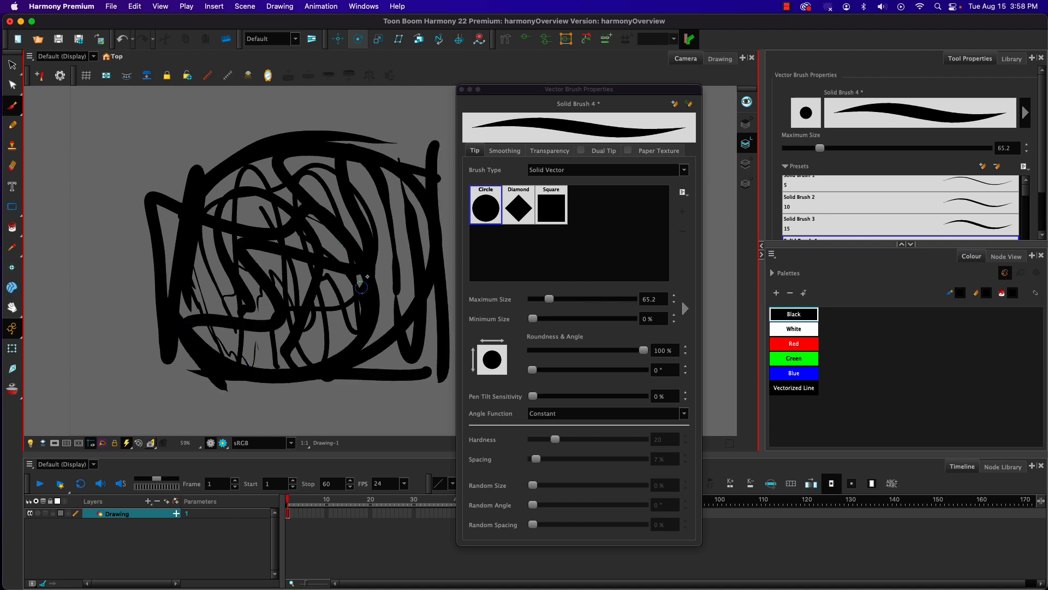
pyautogui.click(462, 89)
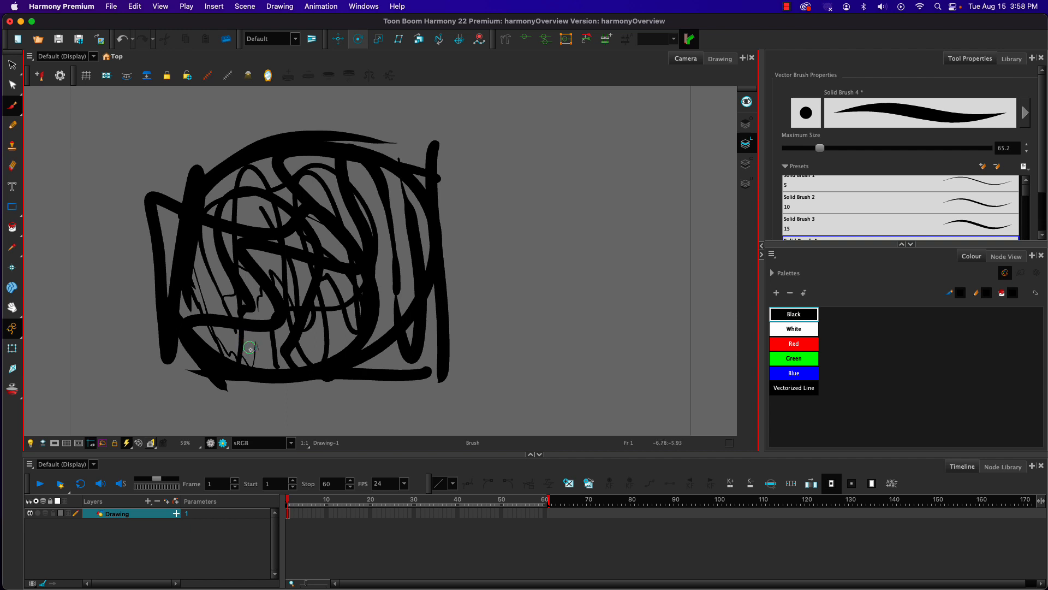
# Step: Use the Select tool to move the scribble's left outer strokes to its right and a curvy inner stroke to its left
pyautogui.click(12, 65)
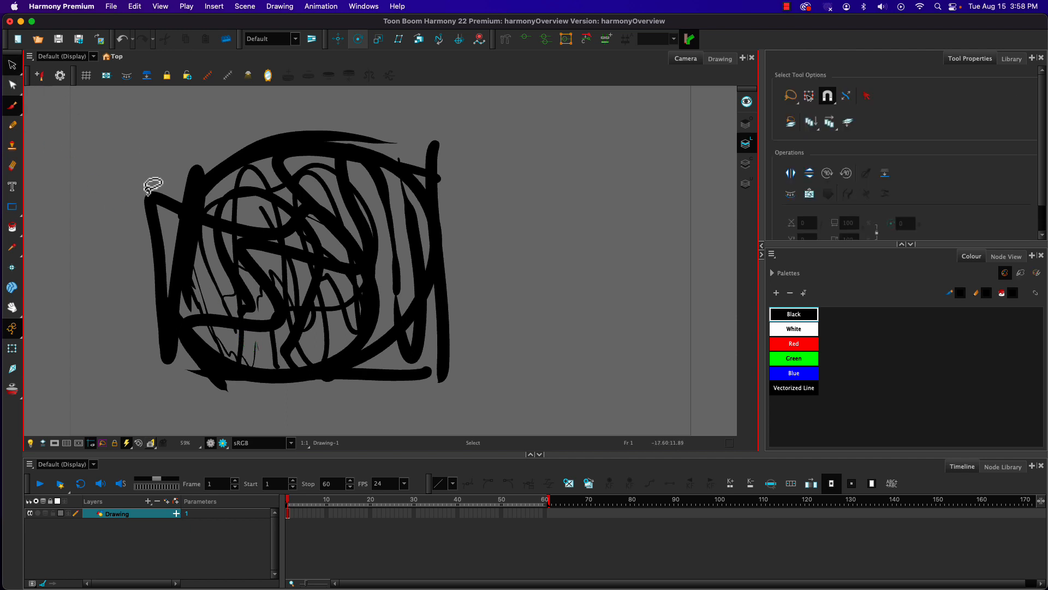
pyautogui.click(148, 203)
pyautogui.moveTo(148, 203)
pyautogui.mouseDown()
pyautogui.moveTo(514, 171)
pyautogui.moveTo(497, 189)
pyautogui.mouseUp()
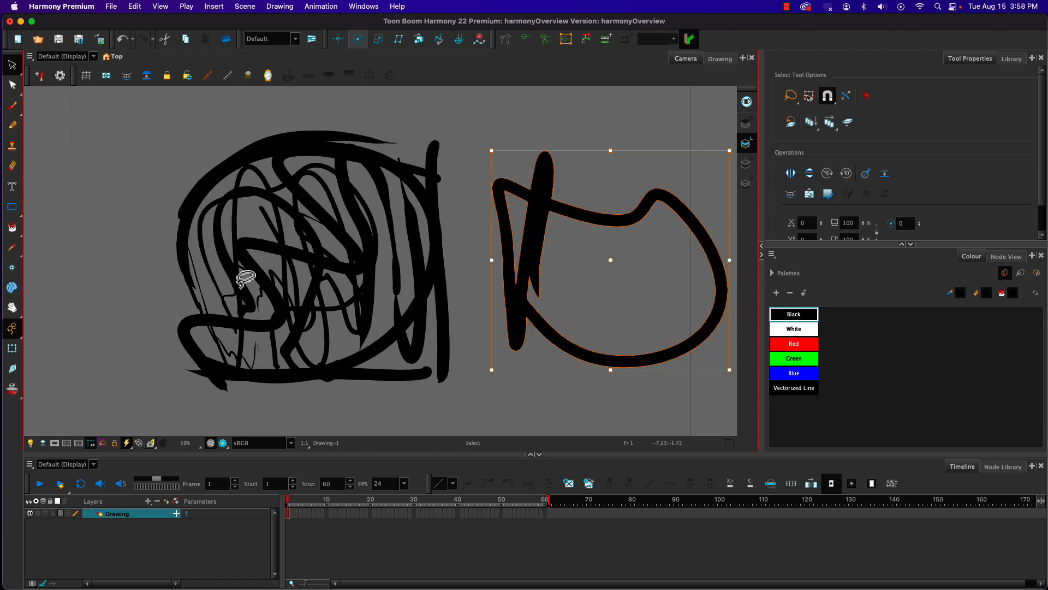
pyautogui.moveTo(244, 281)
pyautogui.mouseDown()
pyautogui.moveTo(86, 227)
pyautogui.moveTo(62, 299)
pyautogui.mouseUp()
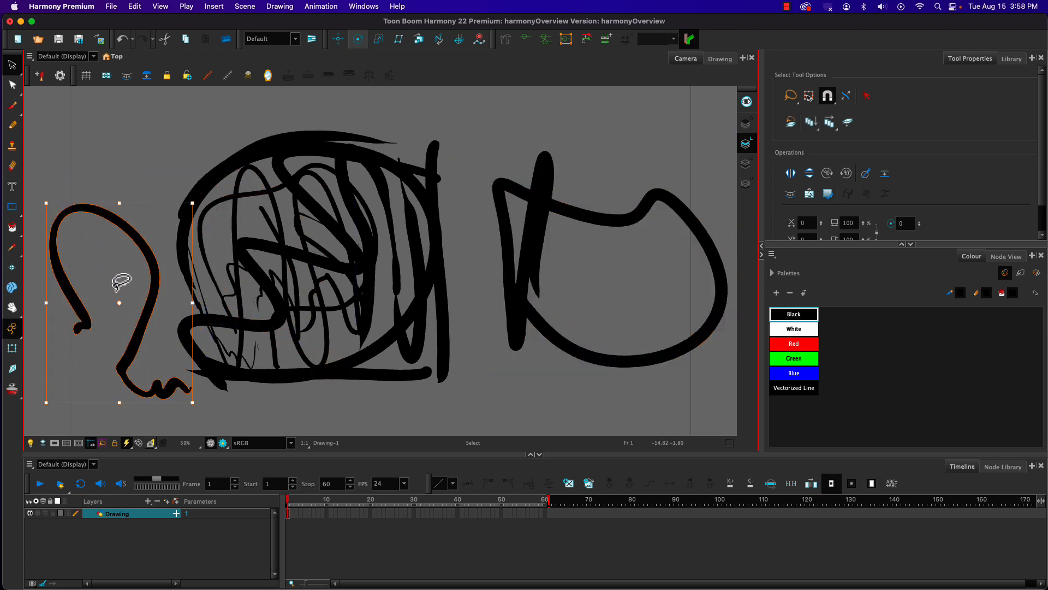
# Step: Move the scribble's right vertical stroke, bottom horizontal stroke and upper arched stroke outward, away from the rest of the drawing
pyautogui.click(408, 374)
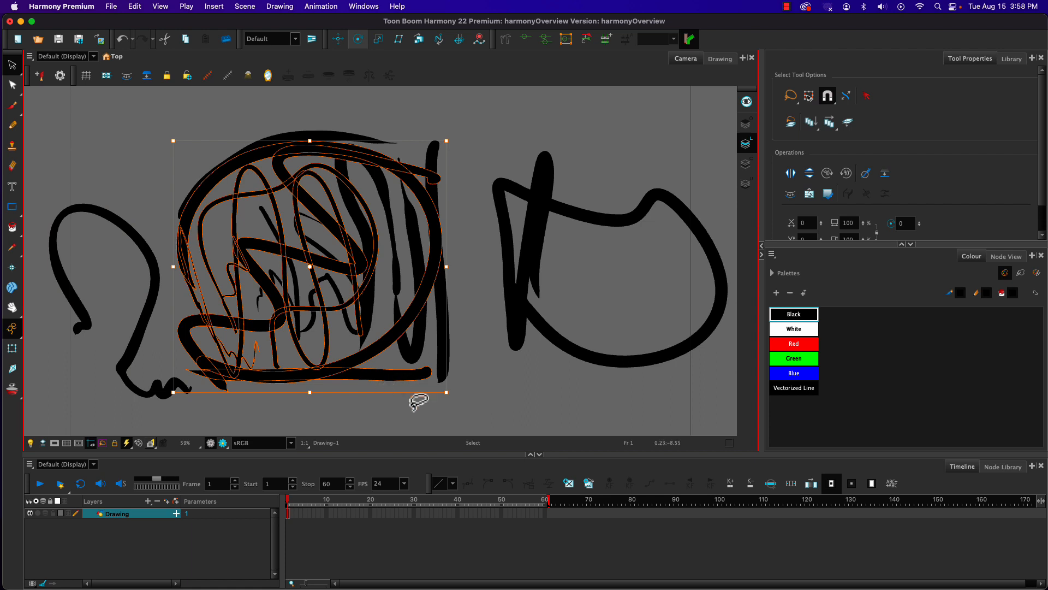
pyautogui.click(423, 398)
pyautogui.click(447, 367)
pyautogui.moveTo(444, 356); pyautogui.dragTo(475, 375)
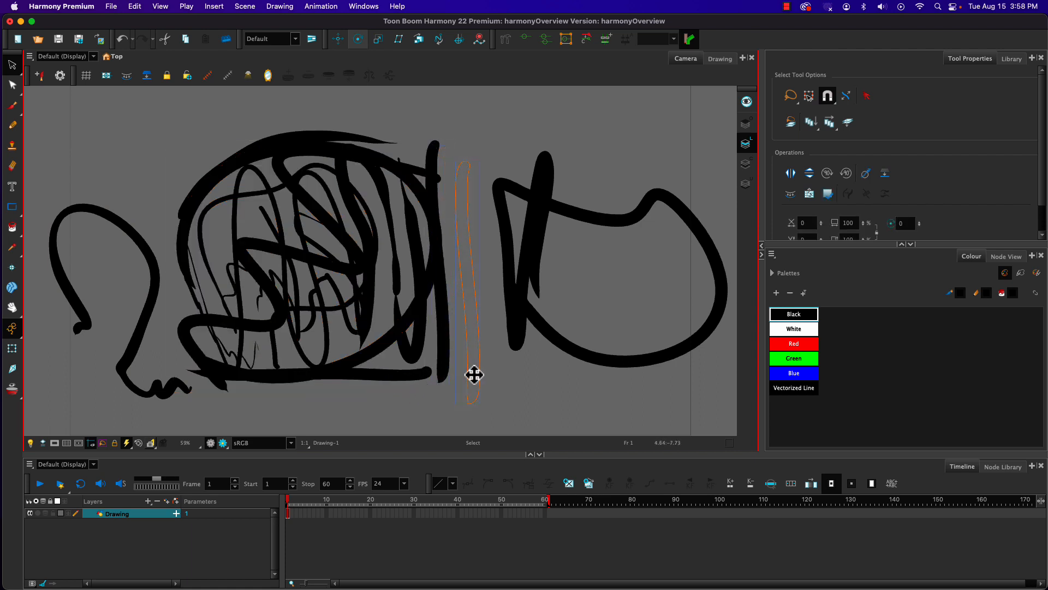
pyautogui.click(416, 377)
pyautogui.moveTo(411, 375); pyautogui.dragTo(435, 415)
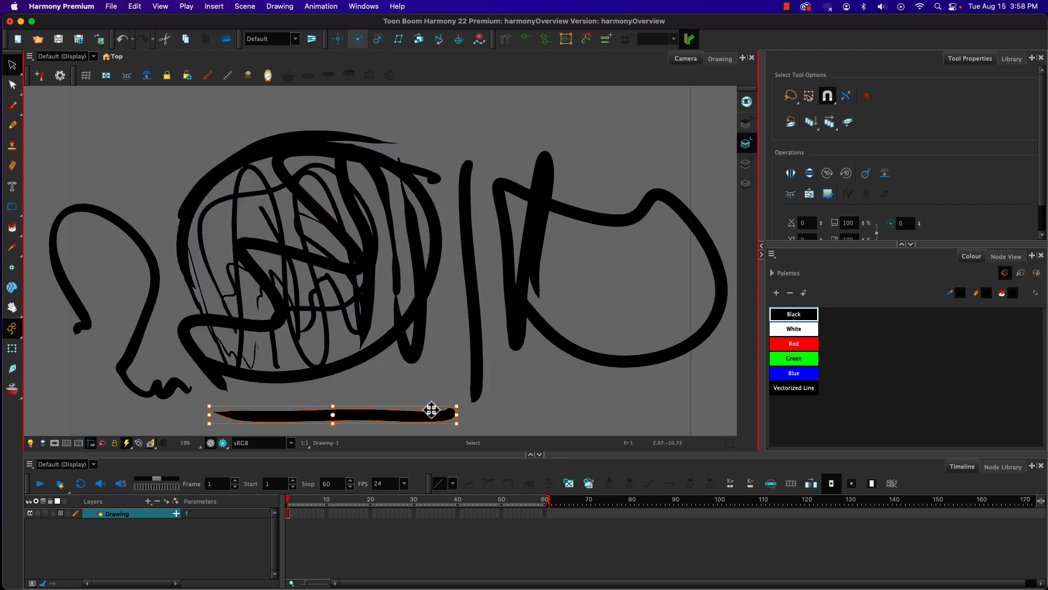
pyautogui.click(268, 135)
pyautogui.moveTo(263, 144); pyautogui.dragTo(236, 116)
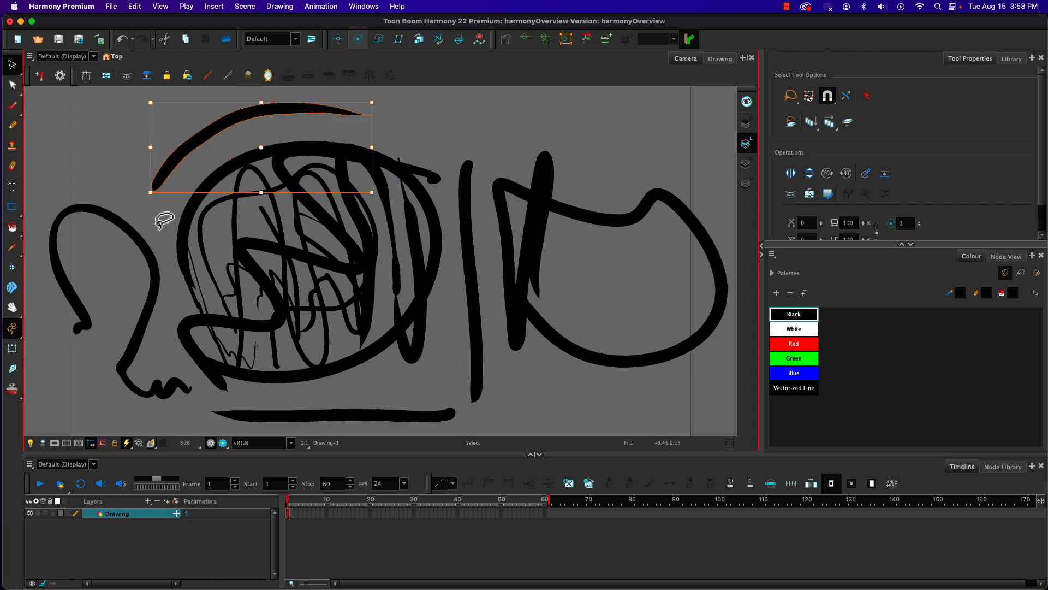
# Step: Use the Contour Editor to move points on the upper arched stroke so its left half bulges outward, and deselect the stroke
pyautogui.click(13, 86)
pyautogui.moveTo(208, 140); pyautogui.dragTo(211, 147)
pyautogui.moveTo(271, 115); pyautogui.dragTo(309, 120)
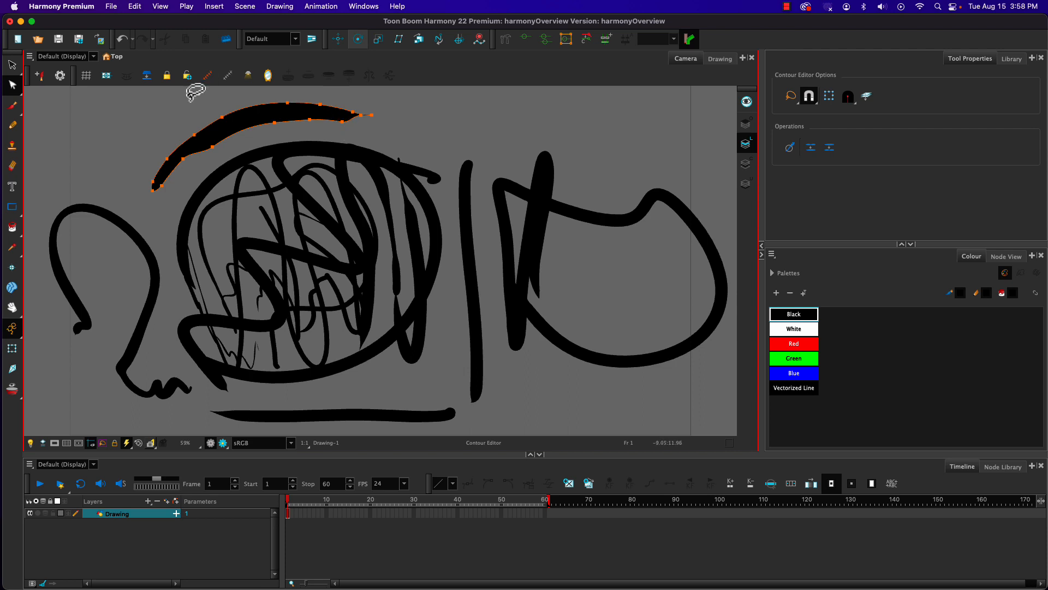
pyautogui.moveTo(222, 116); pyautogui.dragTo(182, 119)
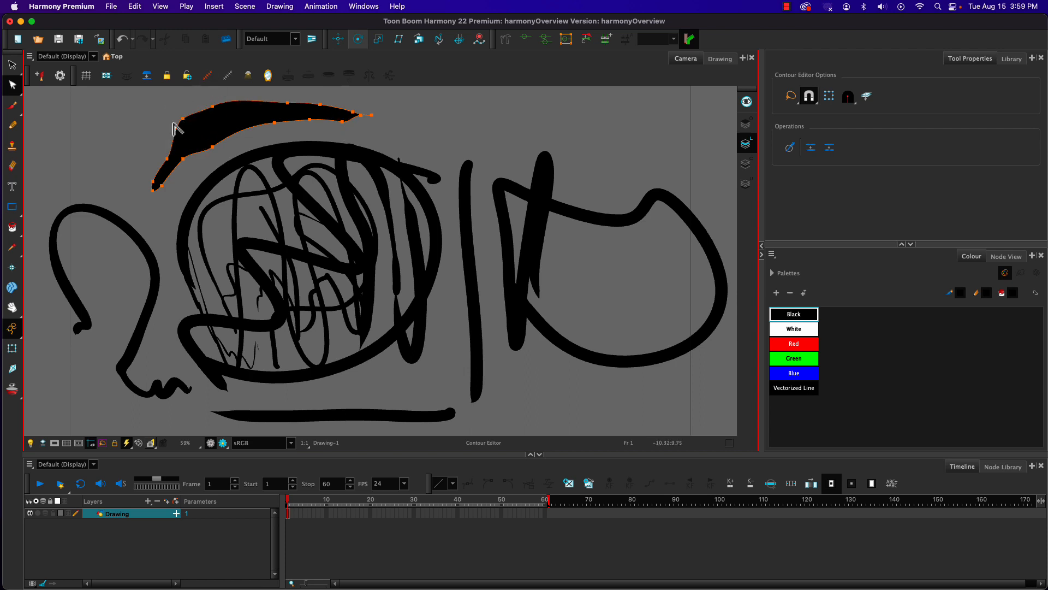
pyautogui.moveTo(167, 158); pyautogui.dragTo(189, 168)
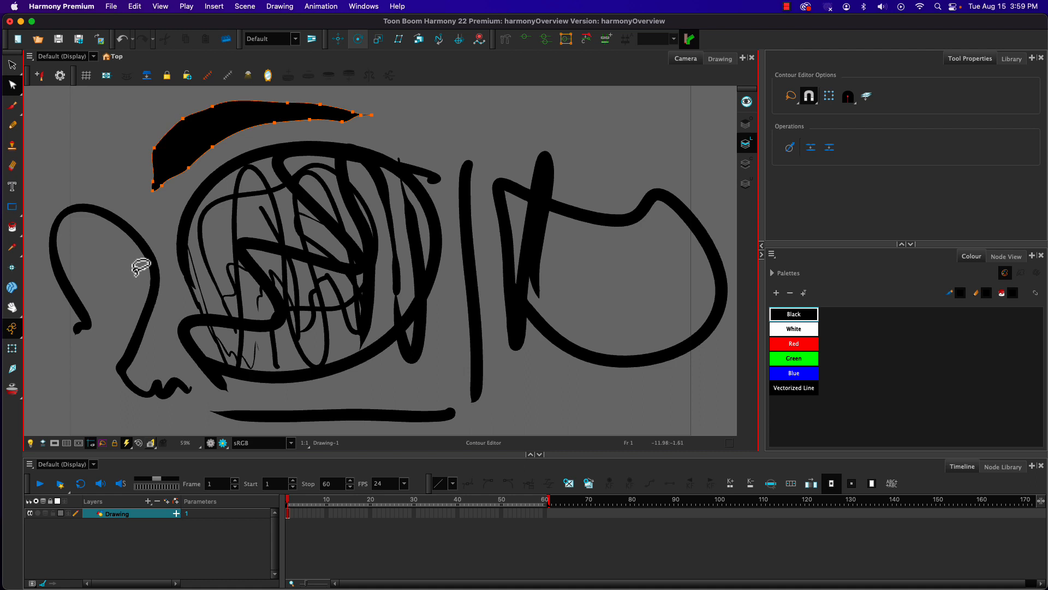
pyautogui.click(166, 236)
# Step: Draw several red freehand brush strokes across the scribble and over the curvy stroke on its left
pyautogui.click(791, 348)
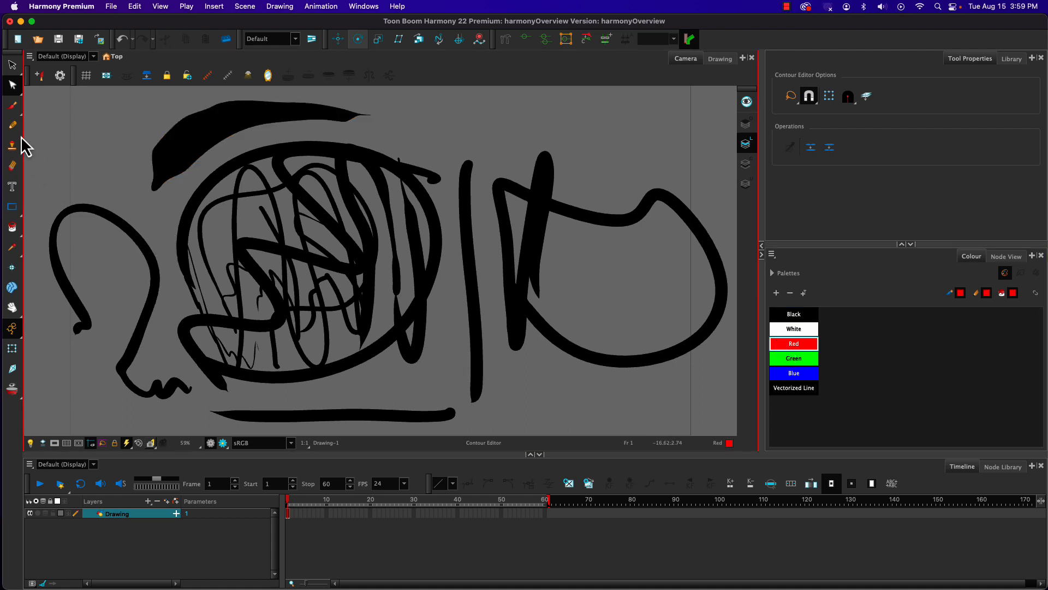
pyautogui.click(12, 105)
pyautogui.moveTo(185, 150)
pyautogui.mouseDown()
pyautogui.moveTo(289, 283)
pyautogui.moveTo(255, 365)
pyautogui.moveTo(527, 273)
pyautogui.moveTo(496, 307)
pyautogui.mouseUp()
pyautogui.moveTo(169, 203); pyautogui.dragTo(172, 335)
pyautogui.moveTo(101, 290); pyautogui.dragTo(131, 333)
pyautogui.moveTo(131, 213)
pyautogui.mouseDown()
pyautogui.moveTo(421, 143)
pyautogui.moveTo(562, 147)
pyautogui.mouseUp()
pyautogui.moveTo(577, 154); pyautogui.dragTo(535, 308)
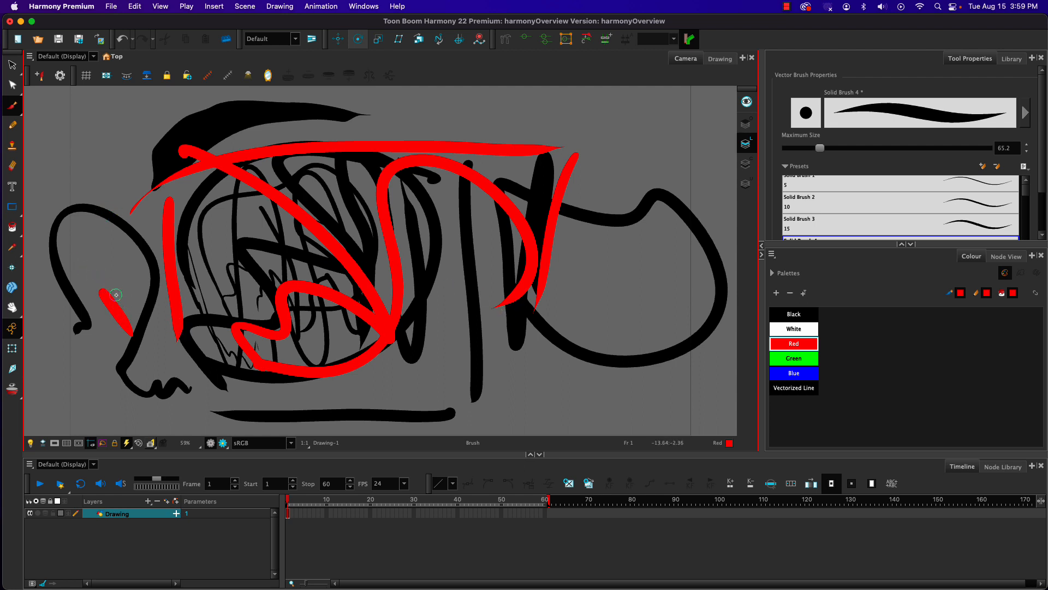
pyautogui.moveTo(114, 269)
pyautogui.mouseDown()
pyautogui.moveTo(130, 315)
pyautogui.moveTo(151, 295)
pyautogui.mouseUp()
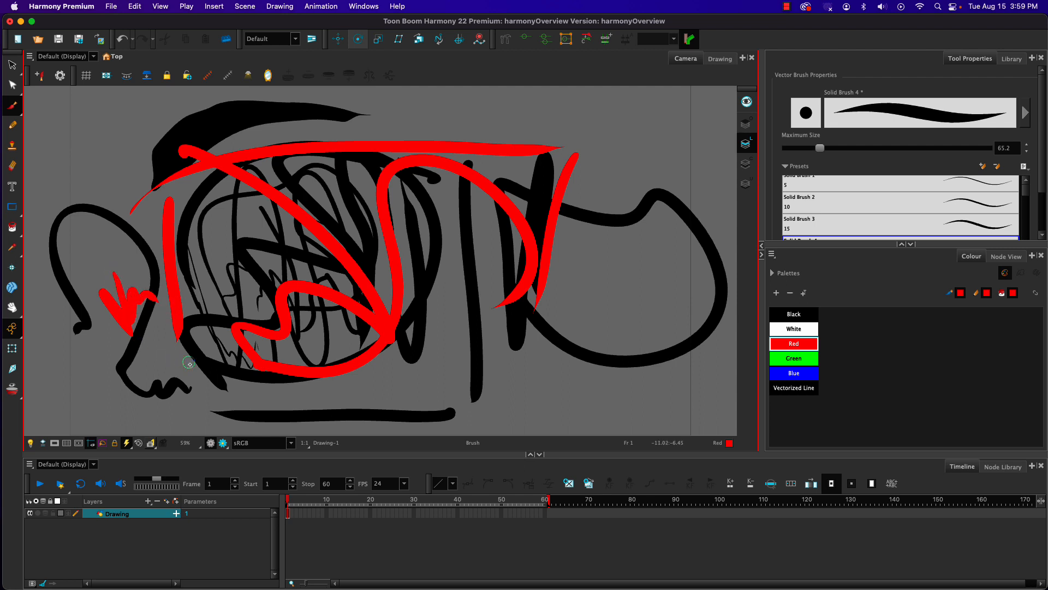
pyautogui.moveTo(187, 362); pyautogui.dragTo(104, 367)
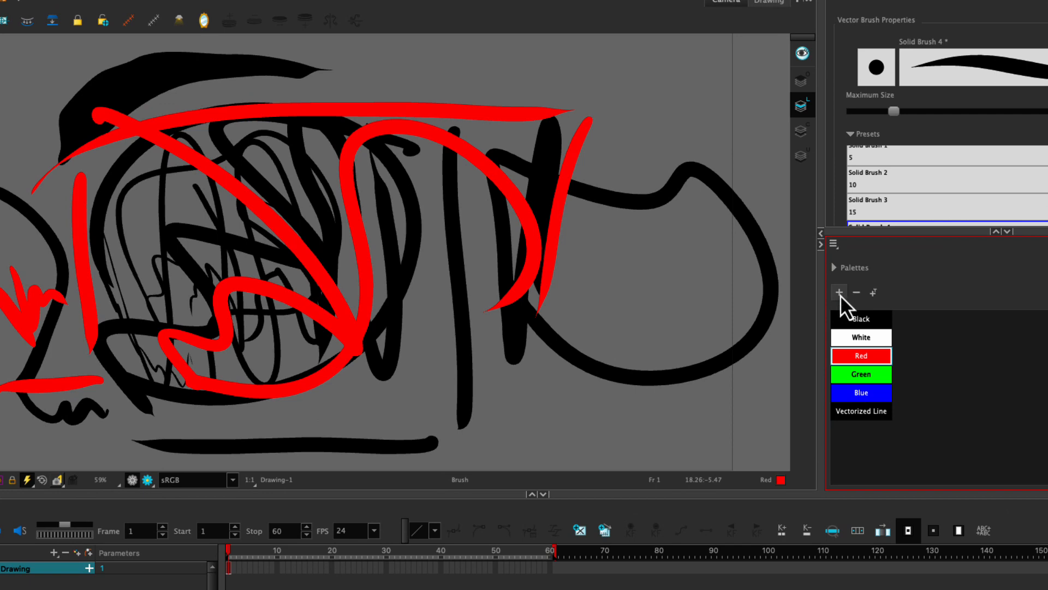
# Step: Add a new colour swatch to the palette, open its colour editor, and switch to Single Wheel Mode and back to Multiple Wheel Mode
pyautogui.click(840, 293)
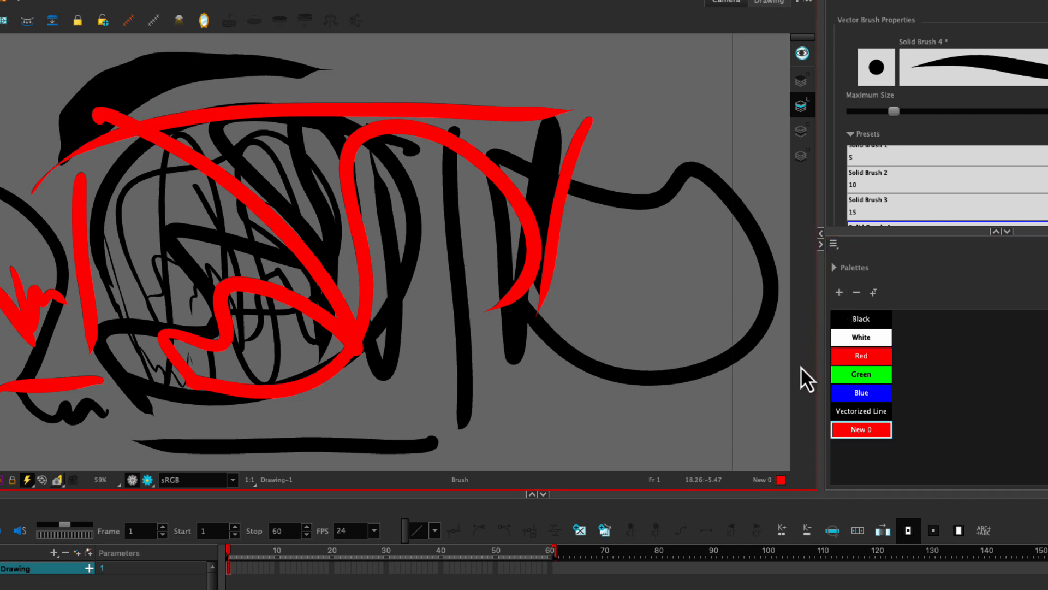
pyautogui.doubleClick(839, 434)
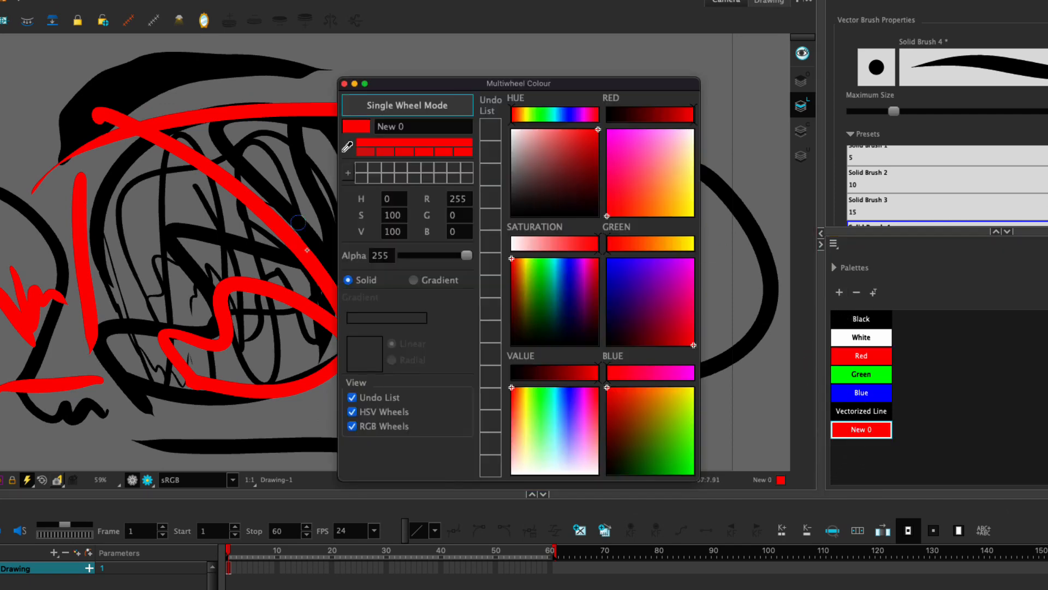
pyautogui.click(437, 105)
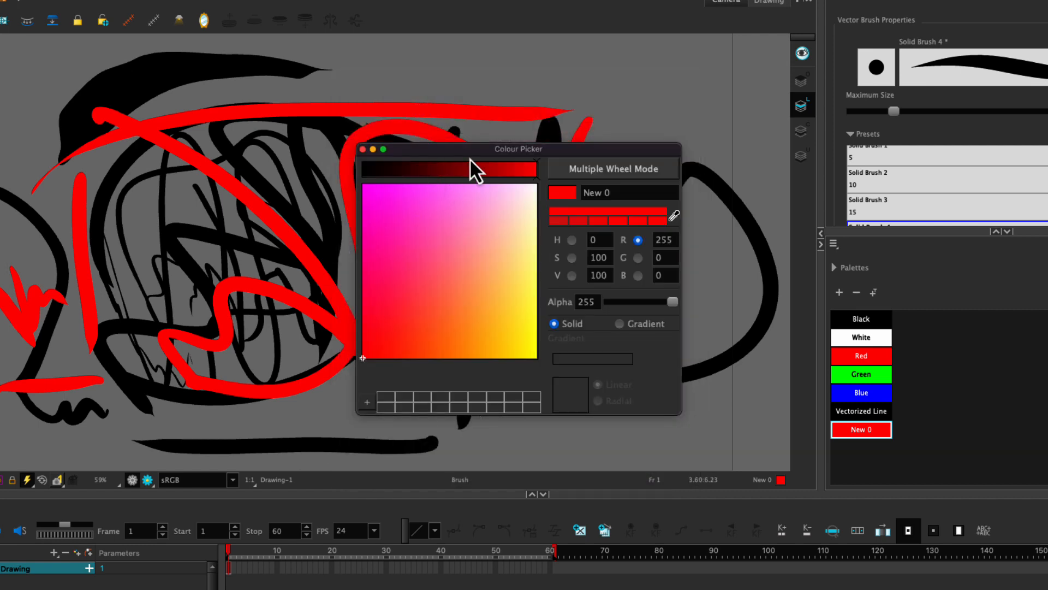
pyautogui.moveTo(468, 131); pyautogui.dragTo(463, 66)
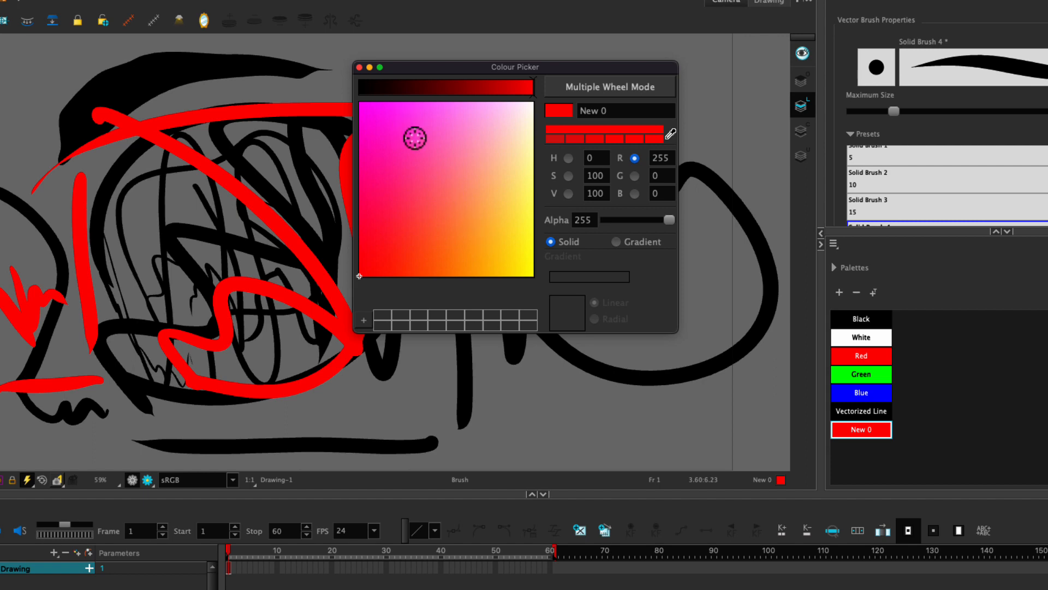
pyautogui.click(590, 89)
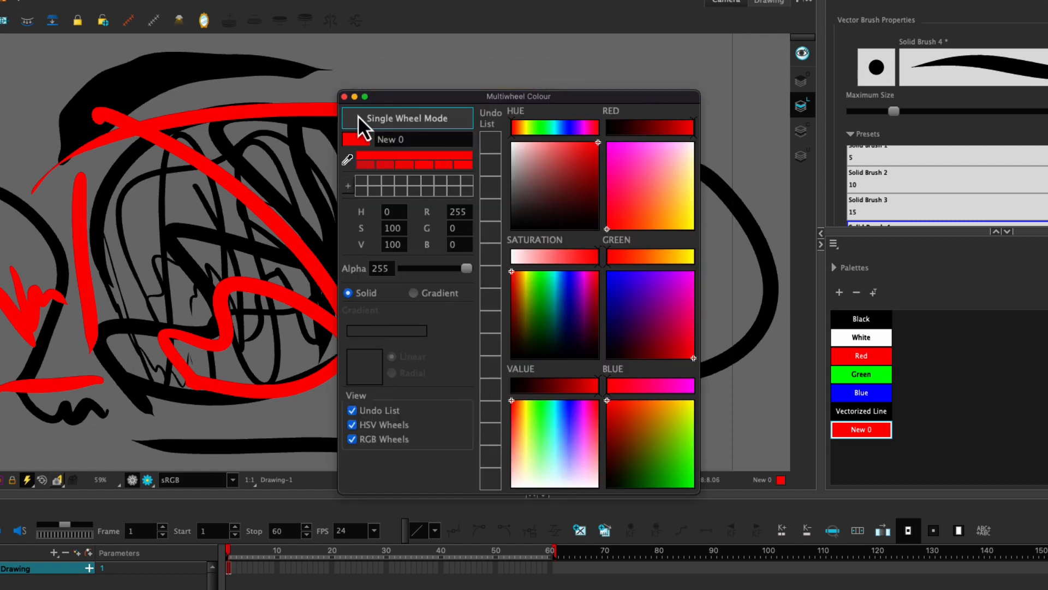
# Step: Try several colours for the new swatch on the multiple wheels and sliders, ending on dark green with H 133, S 34, V 28
pyautogui.moveTo(550, 305)
pyautogui.mouseDown()
pyautogui.moveTo(563, 298)
pyautogui.moveTo(514, 313)
pyautogui.moveTo(569, 321)
pyautogui.moveTo(554, 309)
pyautogui.moveTo(514, 312)
pyautogui.moveTo(559, 306)
pyautogui.moveTo(555, 318)
pyautogui.mouseUp()
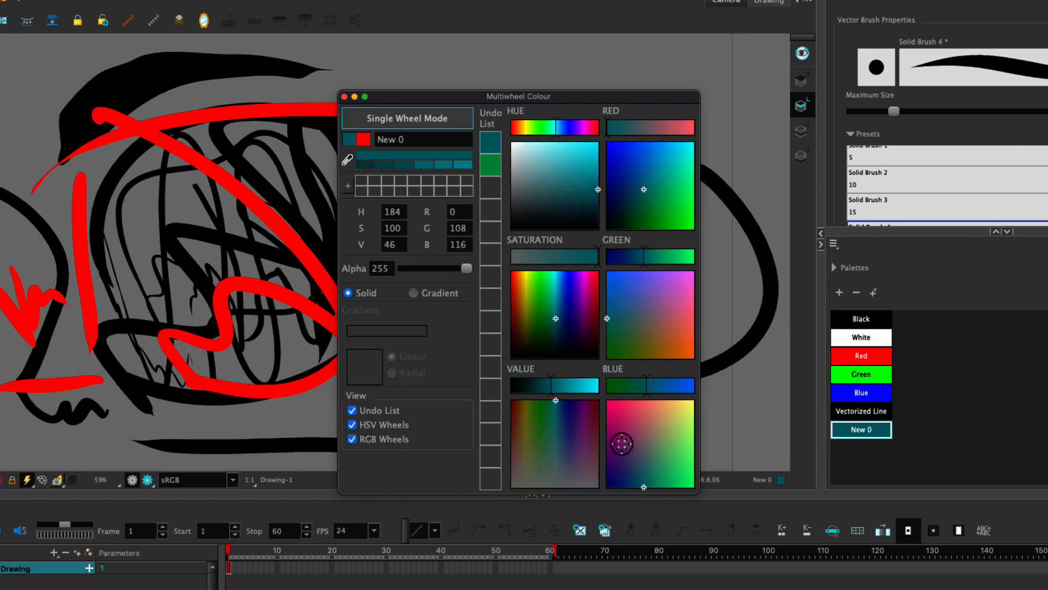
pyautogui.moveTo(621, 443); pyautogui.dragTo(631, 431)
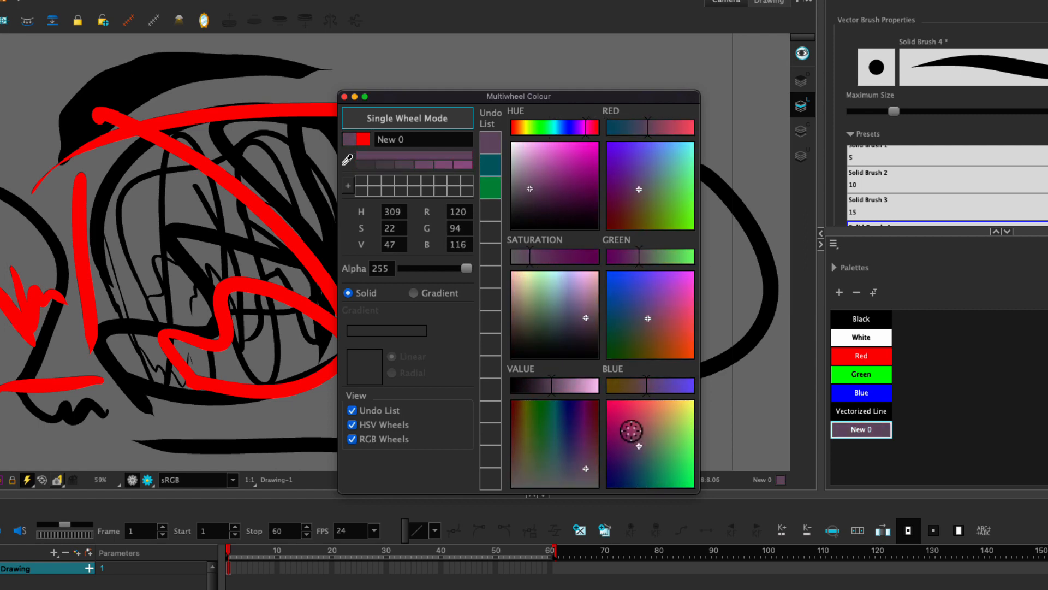
pyautogui.moveTo(551, 383); pyautogui.dragTo(538, 382)
pyautogui.moveTo(532, 259); pyautogui.dragTo(539, 258)
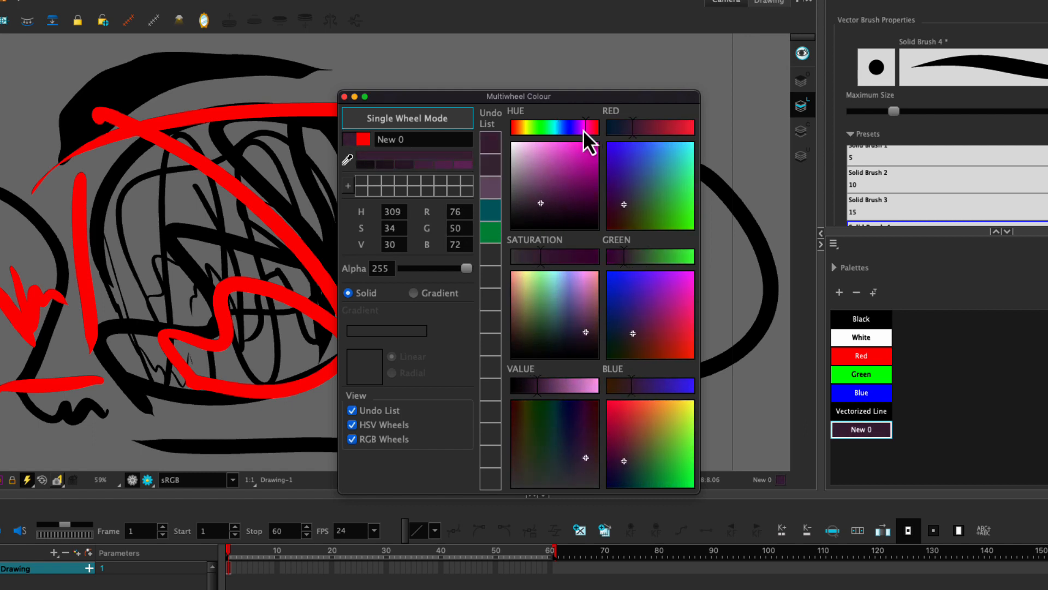
pyautogui.moveTo(583, 129); pyautogui.dragTo(522, 127)
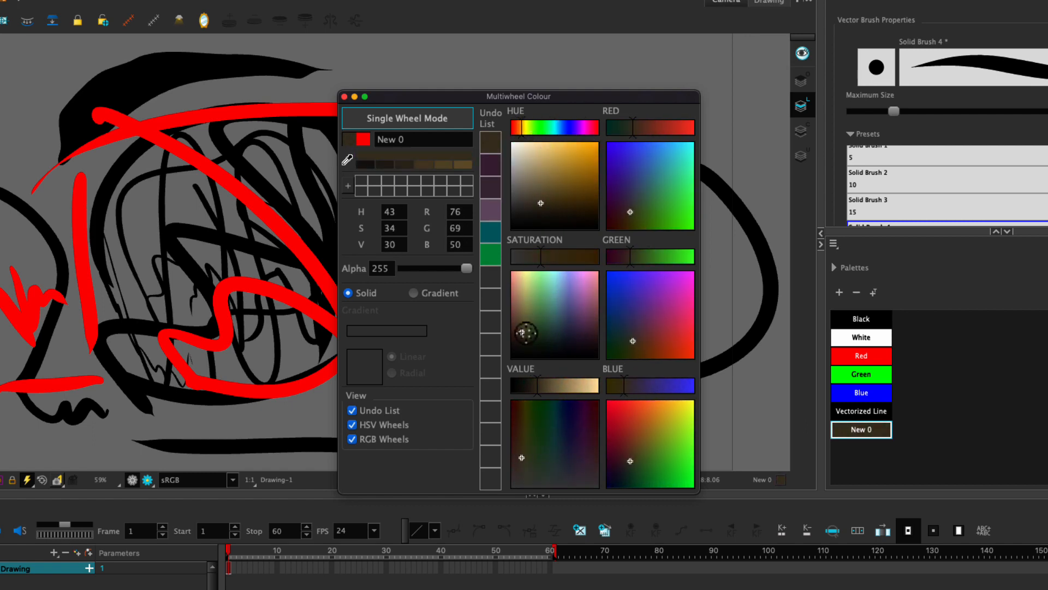
pyautogui.moveTo(524, 332); pyautogui.dragTo(544, 334)
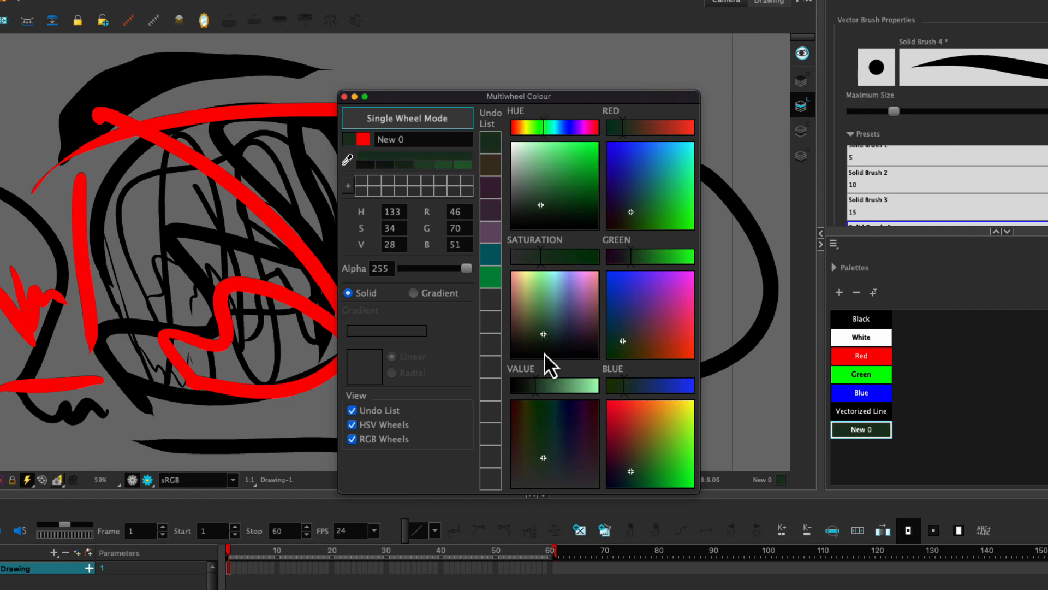
# Step: Brighten the new swatch's colour and shift it to a blue with H 224, S 68, V 77
pyautogui.moveTo(549, 385); pyautogui.dragTo(566, 386)
pyautogui.click(571, 303)
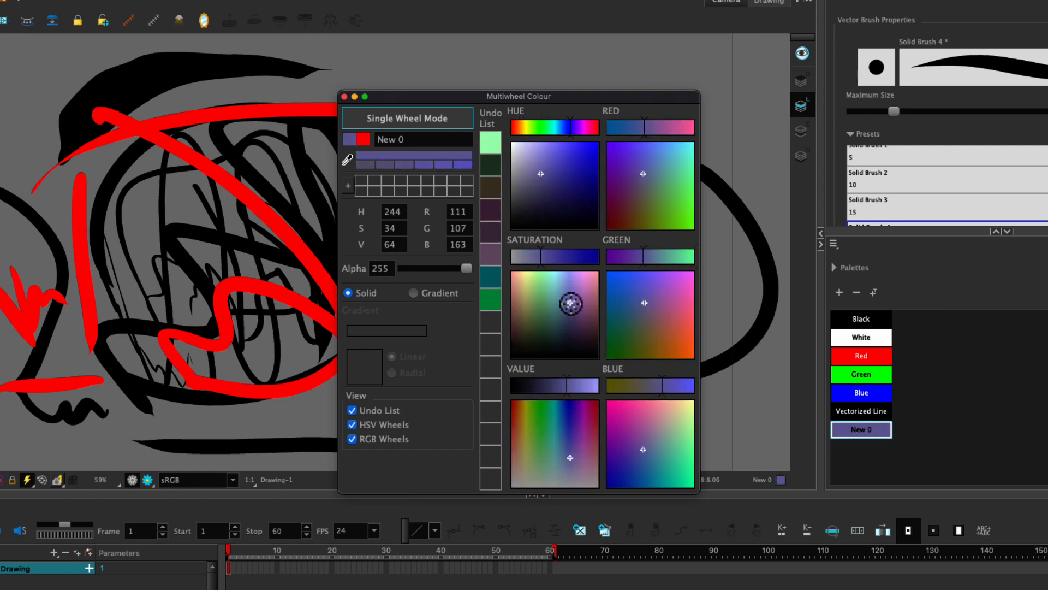
pyautogui.moveTo(571, 303)
pyautogui.mouseDown()
pyautogui.moveTo(550, 314)
pyautogui.moveTo(567, 291)
pyautogui.mouseUp()
pyautogui.click(571, 258)
# Step: Try different colours for the new swatch in Single Wheel Mode, ending on yellow with R 234, G 207, B 108
pyautogui.click(388, 123)
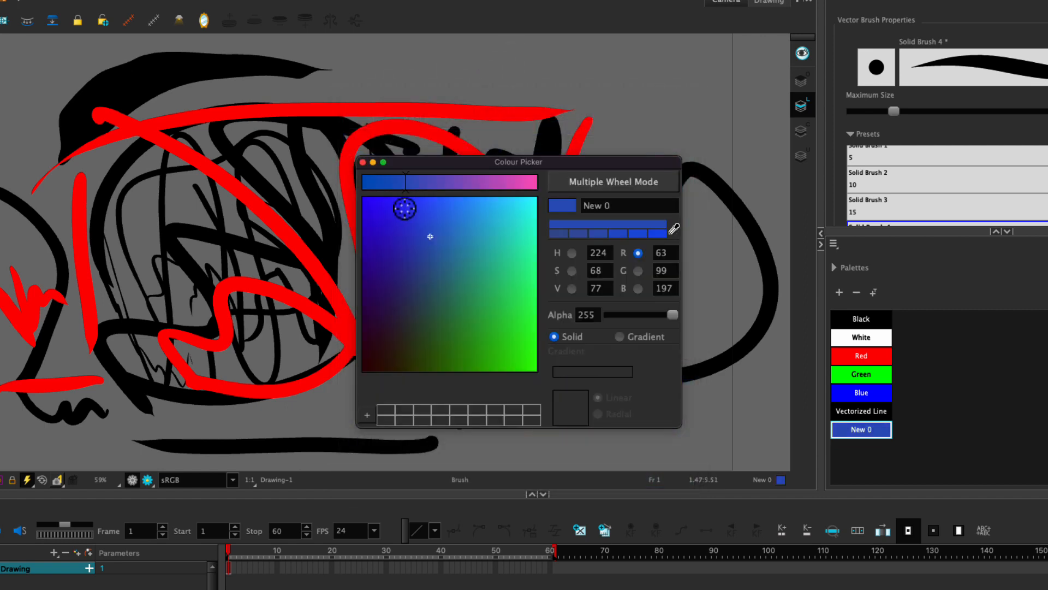
pyautogui.moveTo(446, 302); pyautogui.dragTo(464, 297)
pyautogui.moveTo(407, 182); pyautogui.dragTo(475, 195)
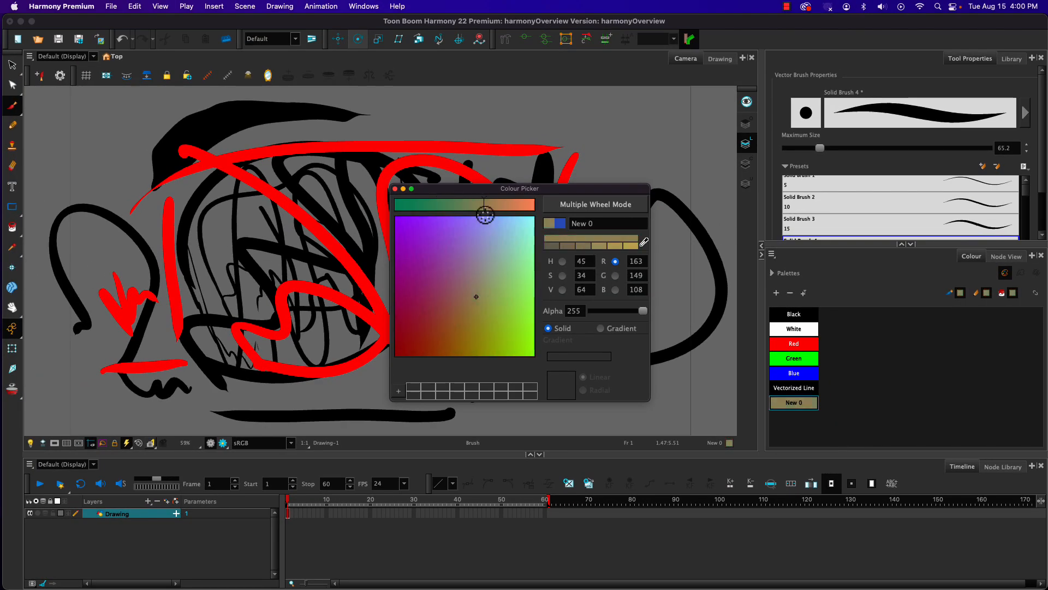
pyautogui.moveTo(476, 297)
pyautogui.mouseDown()
pyautogui.moveTo(432, 269)
pyautogui.moveTo(413, 312)
pyautogui.mouseUp()
pyautogui.moveTo(424, 198); pyautogui.dragTo(406, 205)
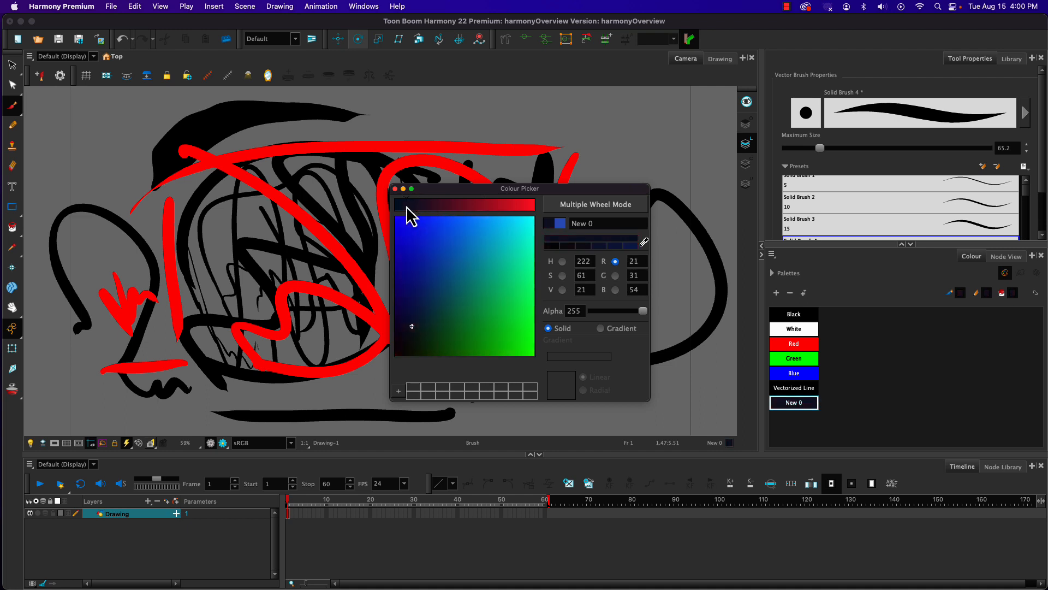
pyautogui.moveTo(424, 275); pyautogui.dragTo(498, 300)
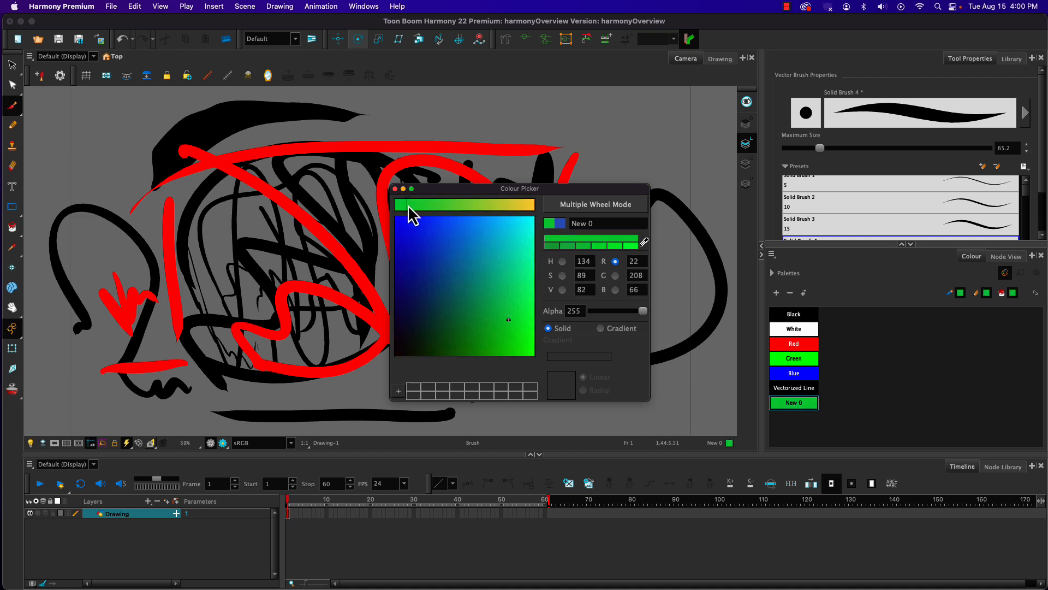
pyautogui.moveTo(410, 206); pyautogui.dragTo(524, 205)
pyautogui.moveTo(494, 298)
pyautogui.mouseDown()
pyautogui.moveTo(503, 312)
pyautogui.moveTo(462, 277)
pyautogui.moveTo(502, 241)
pyautogui.moveTo(508, 296)
pyautogui.mouseUp()
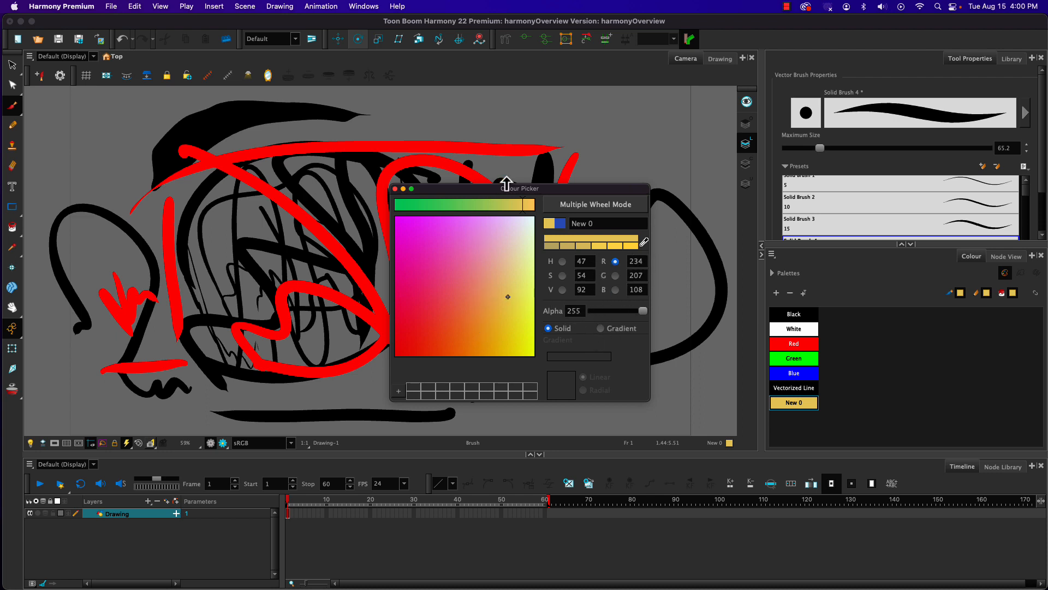
# Step: Return to Multiple Wheel Mode, rename the new swatch "yellow" and close the colour editor
pyautogui.click(573, 207)
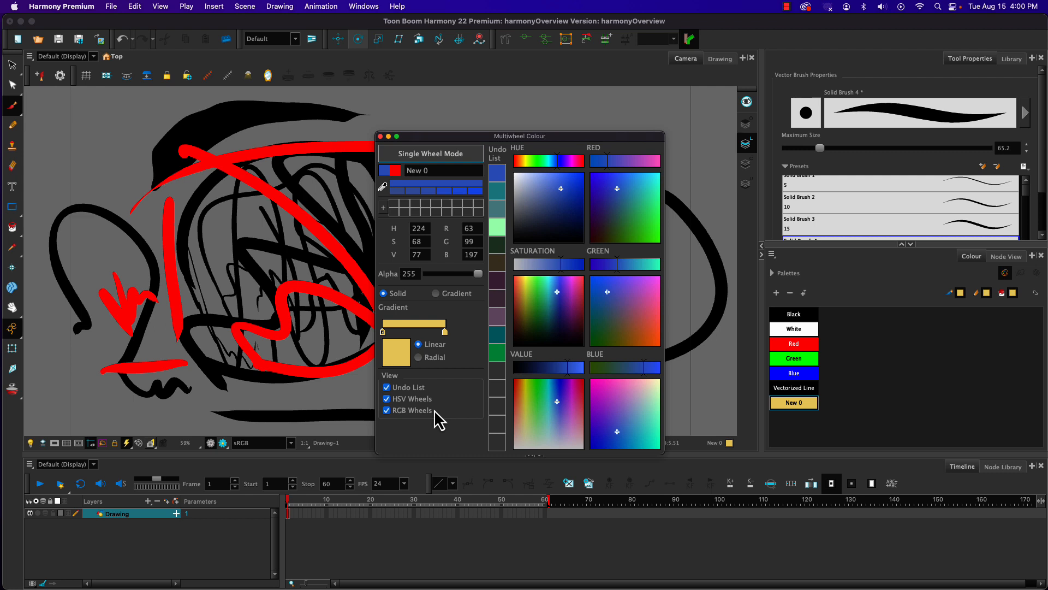
pyautogui.doubleClick(426, 170)
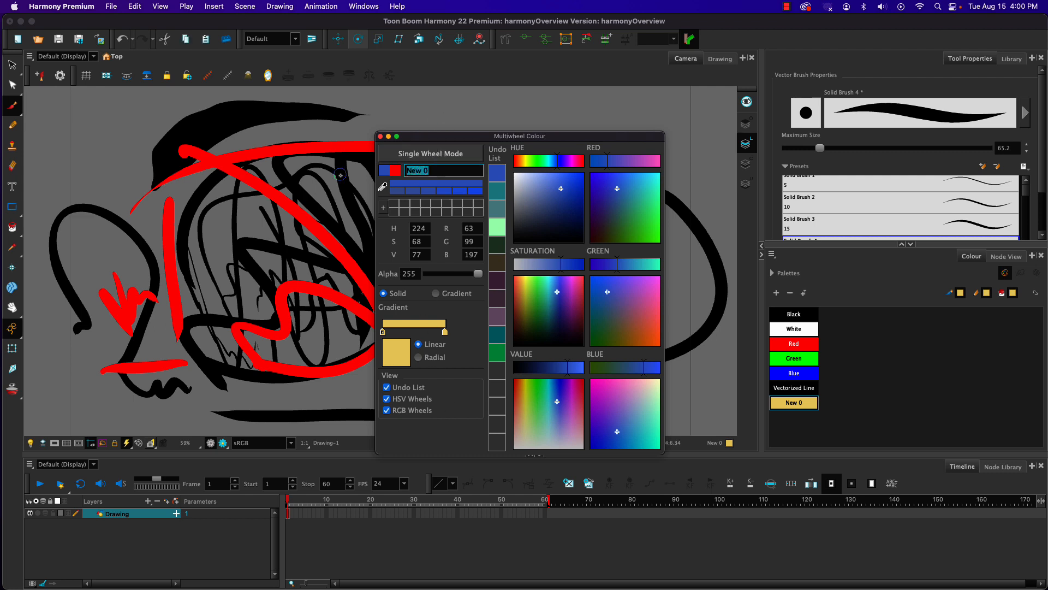
pyautogui.write('yellow')
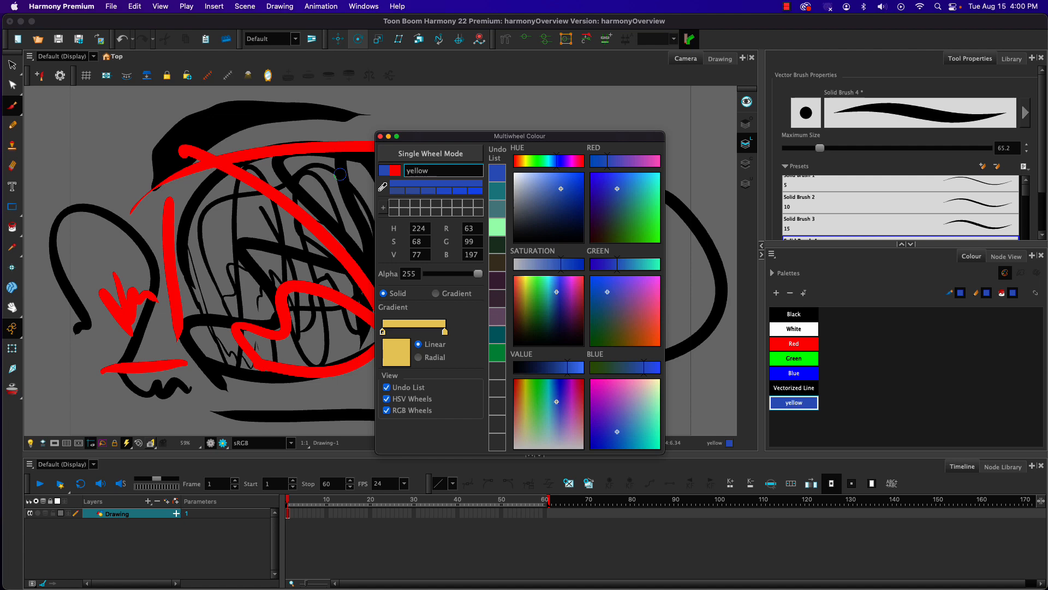
pyautogui.click(381, 136)
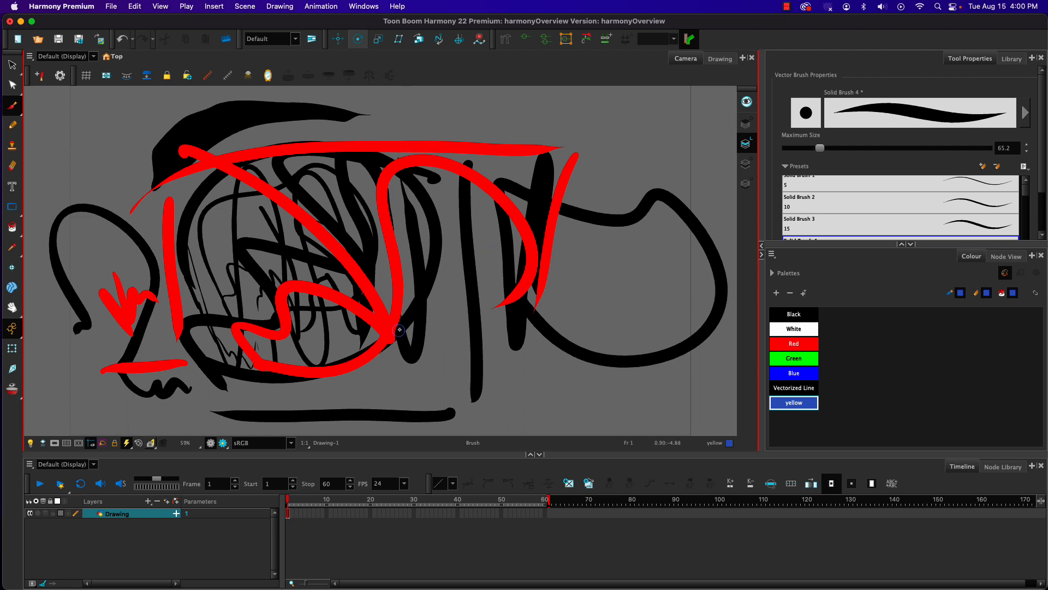
# Step: Reopen the "yellow" swatch's colour editor, set the colour to H 51, S 72, V 92 and close the editor
pyautogui.doubleClick(775, 407)
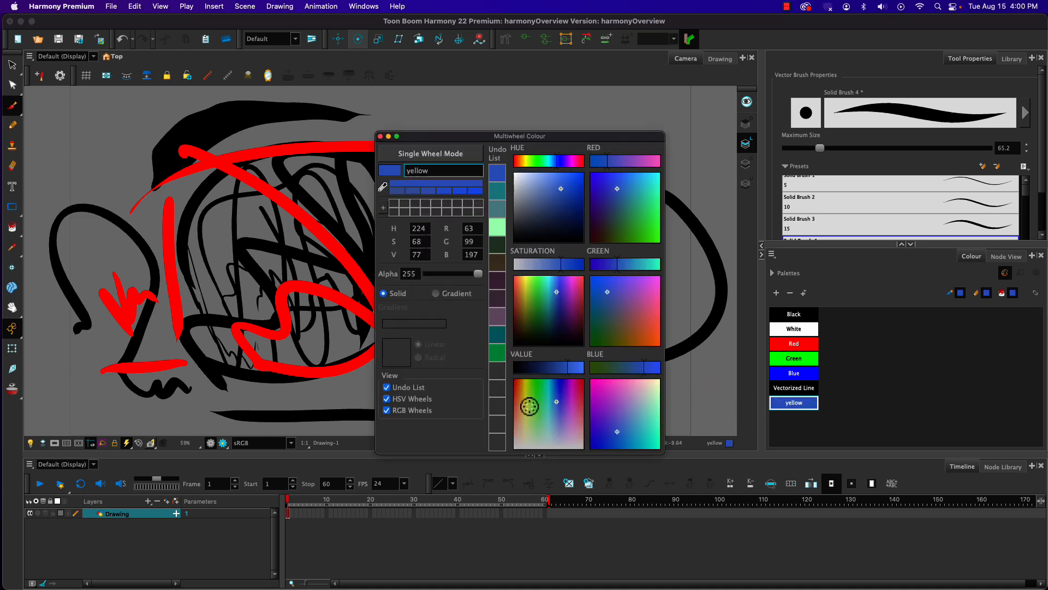
pyautogui.click(527, 404)
pyautogui.moveTo(527, 404); pyautogui.dragTo(524, 385)
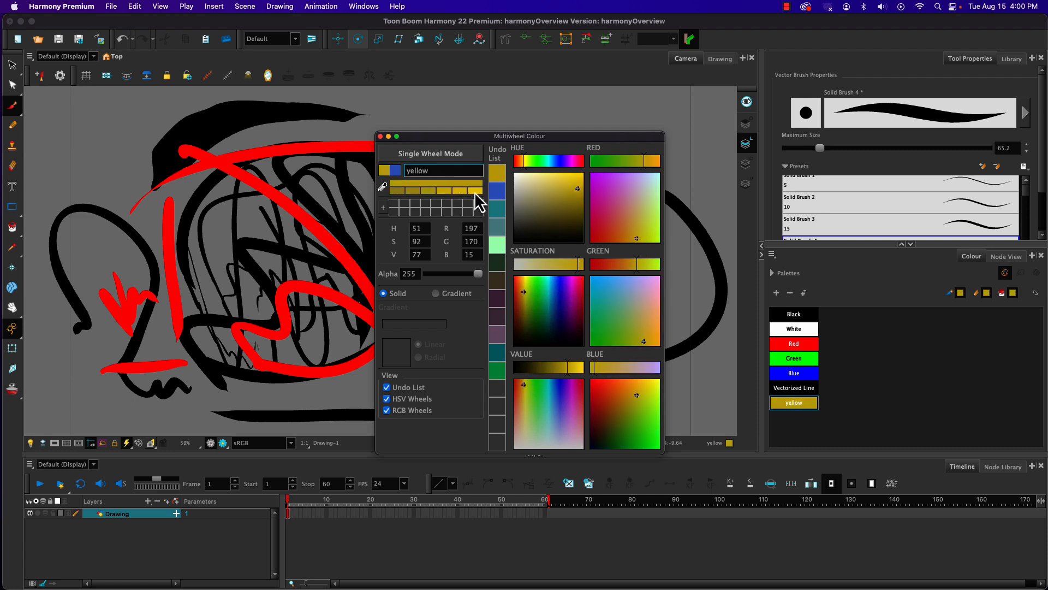
pyautogui.click(475, 193)
pyautogui.moveTo(528, 269); pyautogui.dragTo(563, 268)
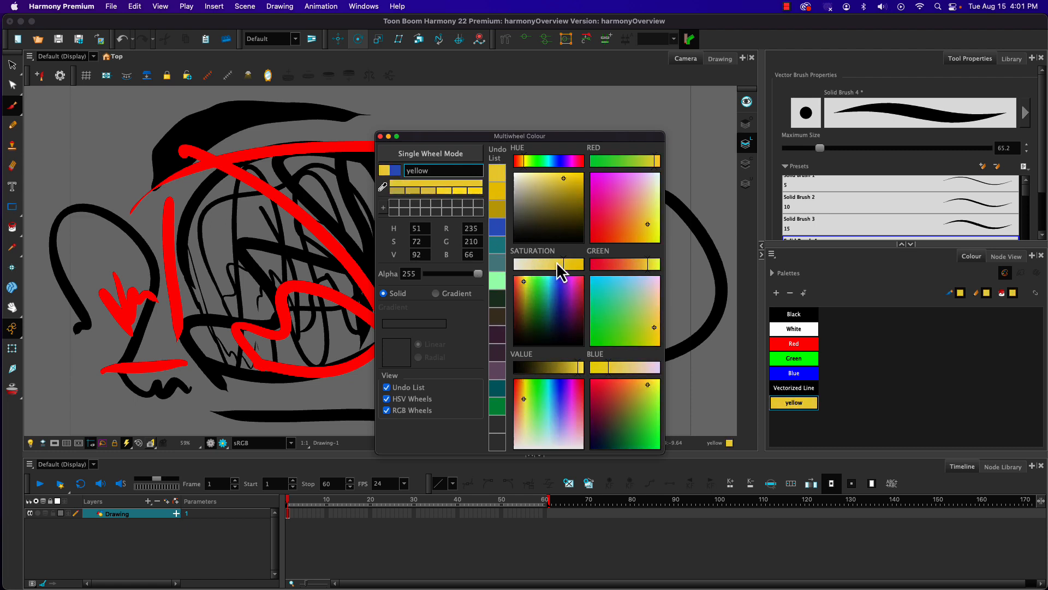
pyautogui.click(380, 136)
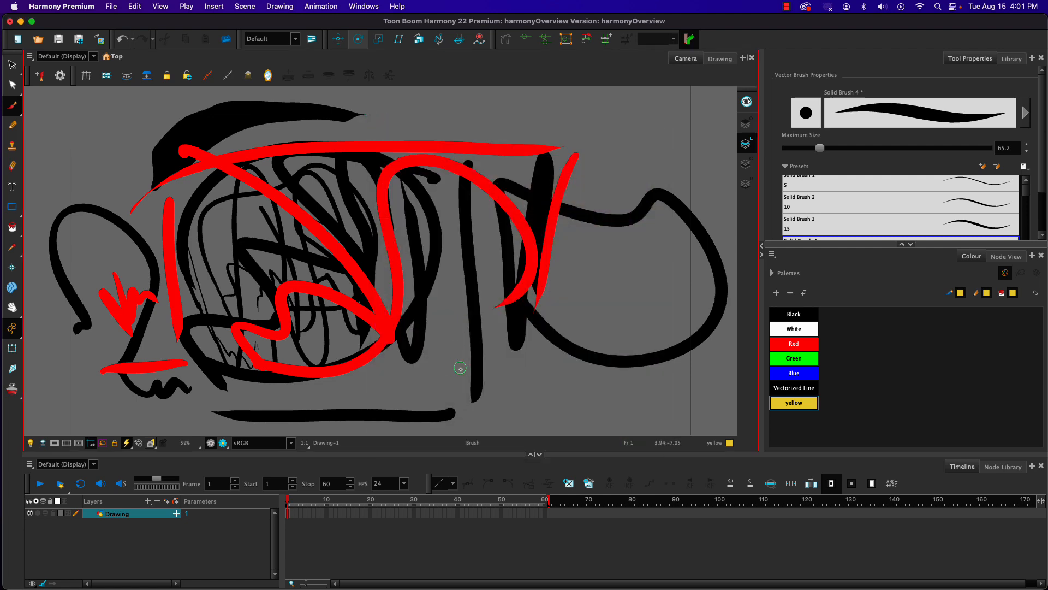
# Step: Draw several long, wavy yellow brush strokes over the existing drawing on frame 1
pyautogui.moveTo(554, 375)
pyautogui.mouseDown()
pyautogui.moveTo(489, 279)
pyautogui.moveTo(324, 363)
pyautogui.mouseUp()
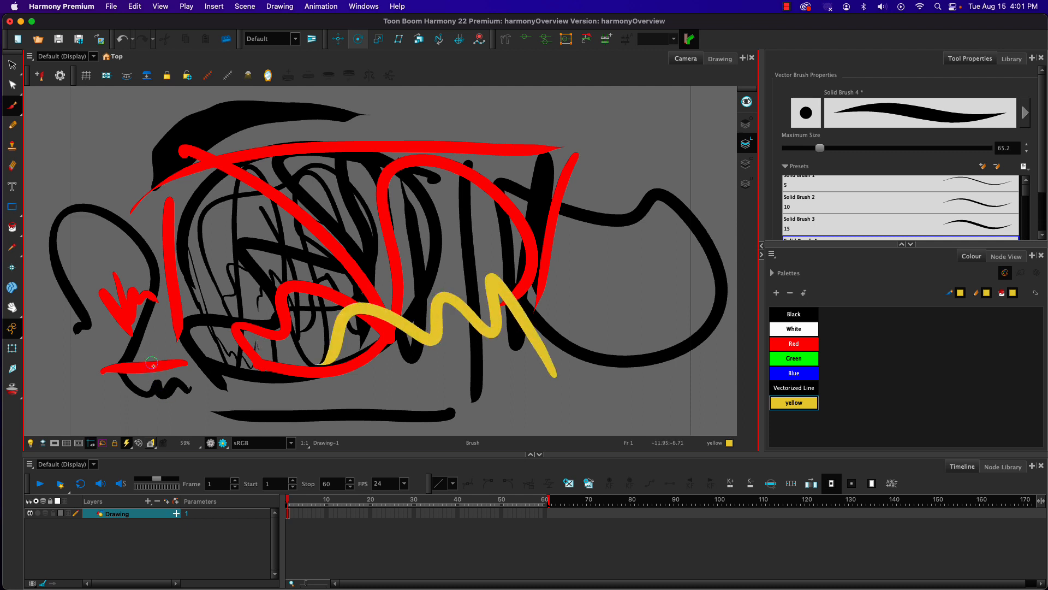
pyautogui.moveTo(418, 161)
pyautogui.mouseDown()
pyautogui.moveTo(333, 216)
pyautogui.moveTo(219, 333)
pyautogui.mouseUp()
pyautogui.moveTo(287, 158)
pyautogui.mouseDown()
pyautogui.moveTo(281, 248)
pyautogui.moveTo(226, 385)
pyautogui.mouseUp()
pyautogui.moveTo(150, 206)
pyautogui.mouseDown()
pyautogui.moveTo(322, 228)
pyautogui.moveTo(513, 123)
pyautogui.moveTo(590, 306)
pyautogui.moveTo(294, 287)
pyautogui.moveTo(137, 374)
pyautogui.mouseUp()
pyautogui.moveTo(138, 173); pyautogui.dragTo(147, 184)
pyautogui.moveTo(156, 229)
pyautogui.mouseDown()
pyautogui.moveTo(101, 272)
pyautogui.moveTo(90, 191)
pyautogui.moveTo(329, 187)
pyautogui.mouseUp()
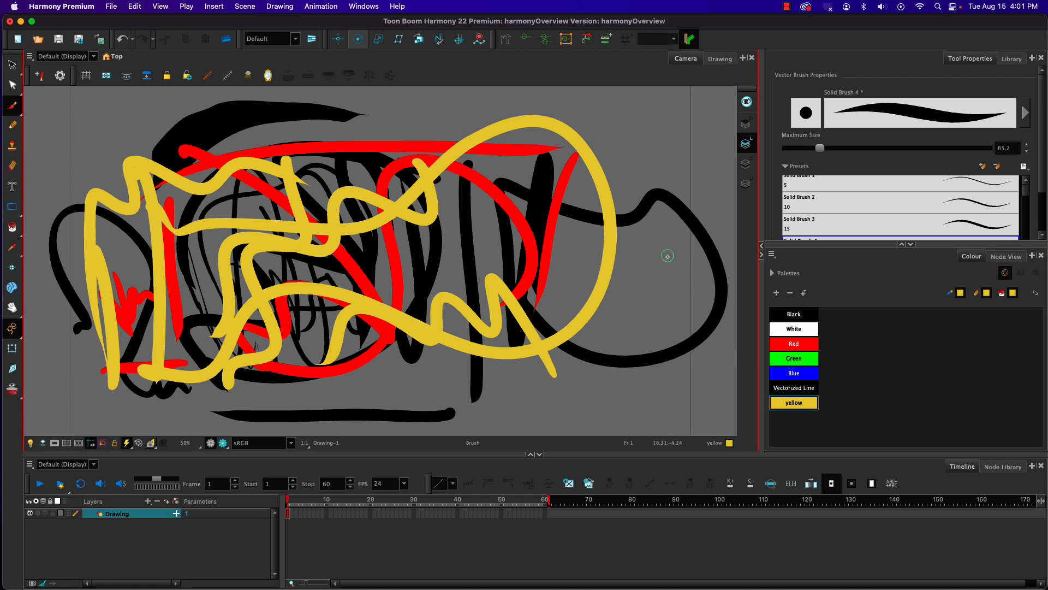
# Step: Draw a separate yellow freehand stroke on each of frames 2, 3 and 4 of the Drawing layer
pyautogui.press('.')
pyautogui.moveTo(187, 225)
pyautogui.mouseDown()
pyautogui.moveTo(351, 327)
pyautogui.moveTo(188, 272)
pyautogui.mouseUp()
pyautogui.press('.')
pyautogui.moveTo(345, 218)
pyautogui.mouseDown()
pyautogui.moveTo(354, 327)
pyautogui.moveTo(474, 159)
pyautogui.moveTo(392, 176)
pyautogui.mouseUp()
pyautogui.click(300, 514)
pyautogui.moveTo(318, 267)
pyautogui.mouseDown()
pyautogui.moveTo(319, 305)
pyautogui.moveTo(288, 195)
pyautogui.mouseUp()
# Step: Continue the frame-by-frame test with a wavy yellow stroke across the canvas on each frame from 5 to 10
pyautogui.click(304, 513)
pyautogui.moveTo(318, 325)
pyautogui.mouseDown()
pyautogui.moveTo(479, 264)
pyautogui.moveTo(603, 317)
pyautogui.mouseUp()
pyautogui.click(309, 514)
pyautogui.moveTo(271, 352)
pyautogui.mouseDown()
pyautogui.moveTo(316, 270)
pyautogui.moveTo(582, 297)
pyautogui.mouseUp()
pyautogui.click(313, 514)
pyautogui.moveTo(280, 315)
pyautogui.mouseDown()
pyautogui.moveTo(327, 327)
pyautogui.moveTo(551, 276)
pyautogui.moveTo(262, 280)
pyautogui.moveTo(457, 322)
pyautogui.moveTo(259, 327)
pyautogui.moveTo(511, 198)
pyautogui.moveTo(251, 339)
pyautogui.moveTo(486, 257)
pyautogui.moveTo(588, 312)
pyautogui.mouseUp()
pyautogui.click(317, 513)
pyautogui.click(322, 514)
pyautogui.click(326, 513)
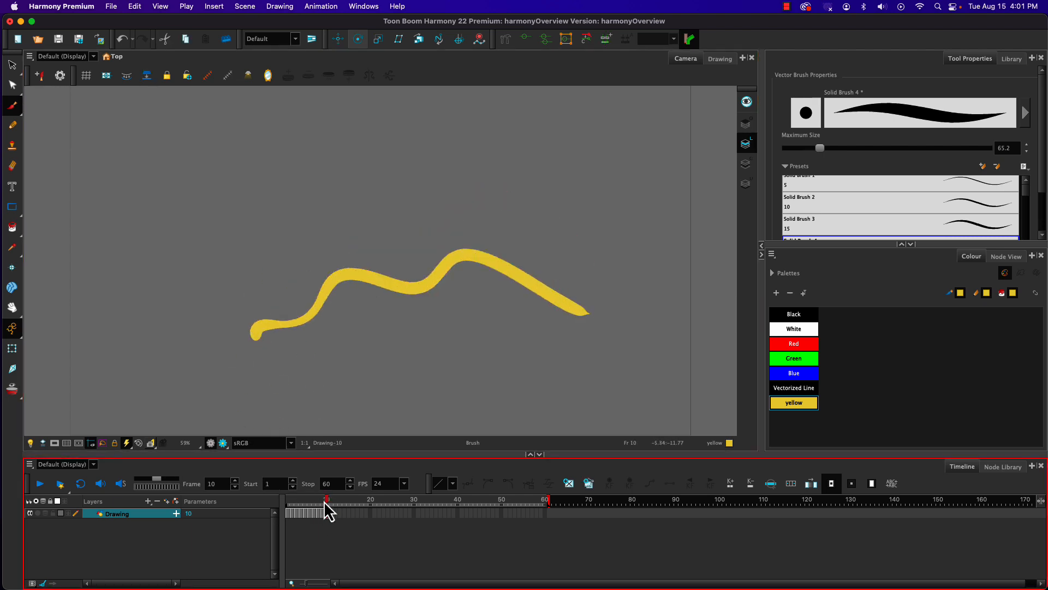
# Step: Set the playback stop frame to 10
pyautogui.moveTo(325, 508)
pyautogui.mouseDown()
pyautogui.moveTo(275, 511)
pyautogui.moveTo(328, 519)
pyautogui.mouseUp()
pyautogui.click(308, 485)
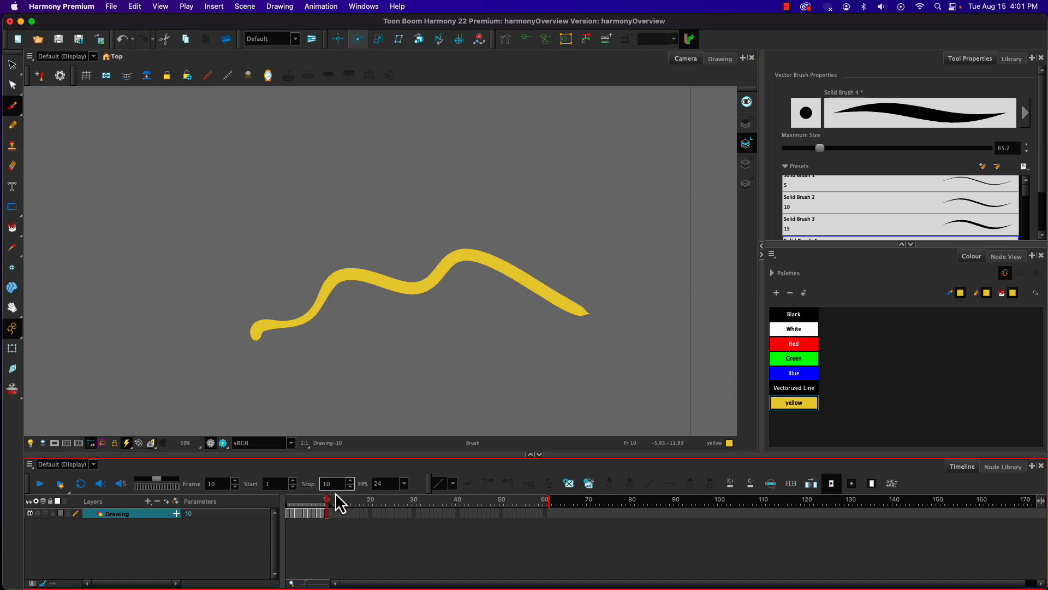
# Step: Play the frame 1 to 10 range from frame 1, and check the empty cell at frame 11
pyautogui.moveTo(327, 500)
pyautogui.mouseDown()
pyautogui.moveTo(273, 500)
pyautogui.moveTo(320, 506)
pyautogui.moveTo(245, 478)
pyautogui.mouseUp()
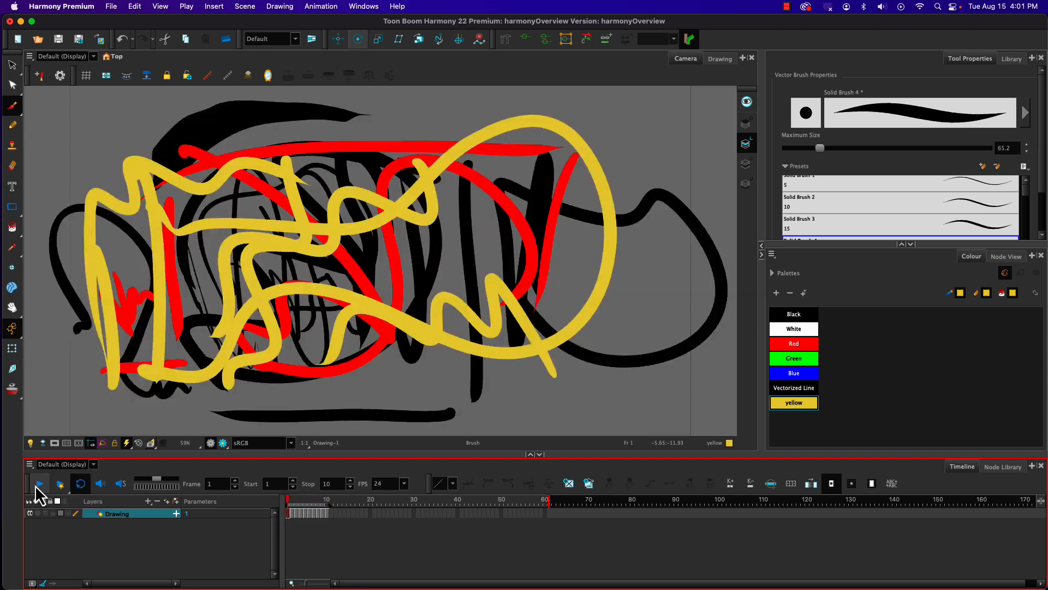
pyautogui.click(40, 484)
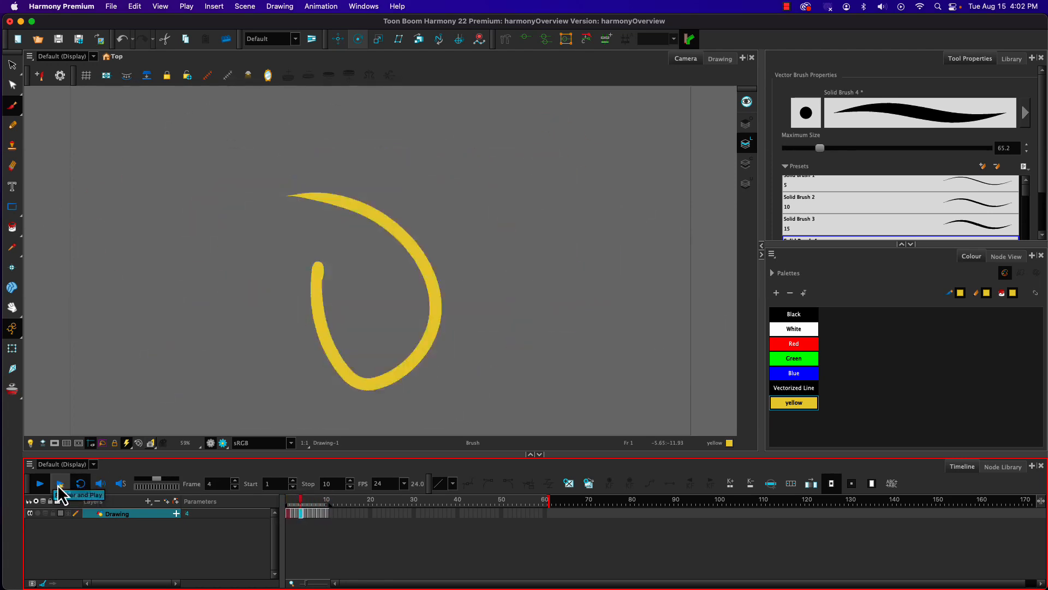
pyautogui.click(331, 514)
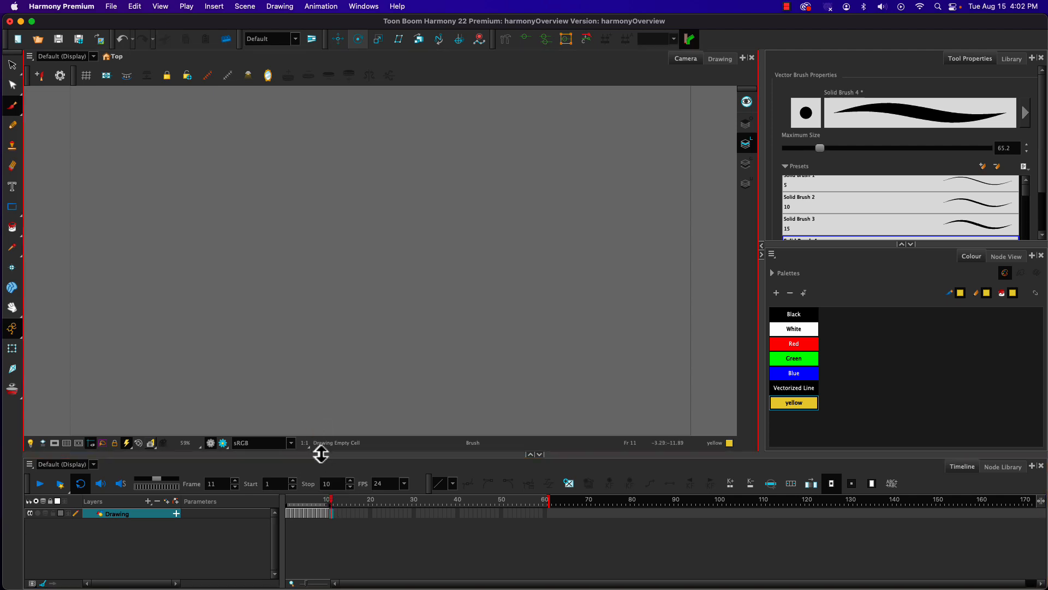
pyautogui.moveTo(328, 500); pyautogui.dragTo(296, 503)
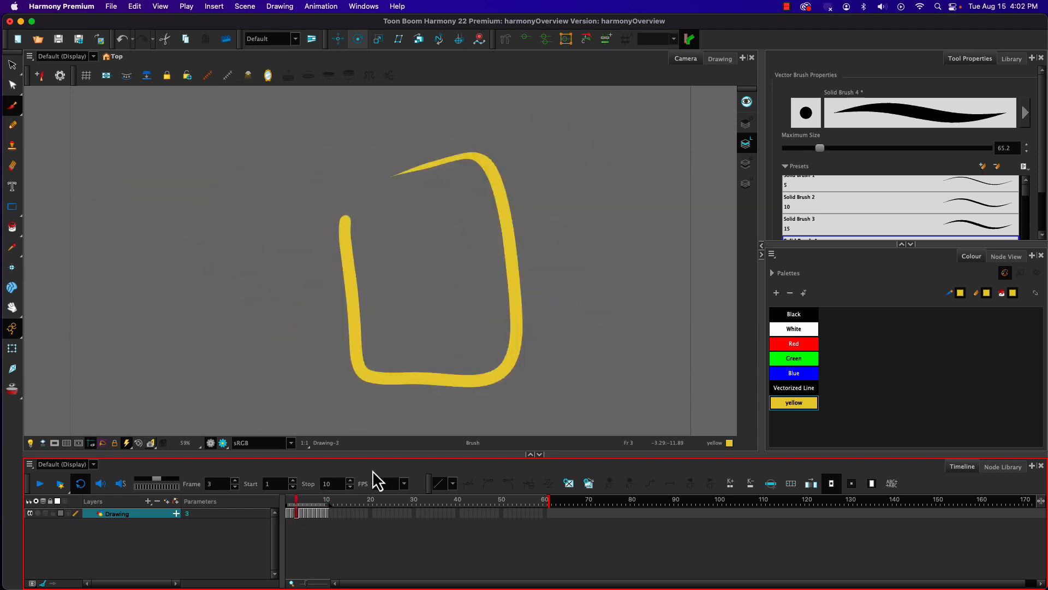
# Step: View the frame rate options, leave the rate at 24 FPS, and scrub through the drawn frames
pyautogui.click(404, 483)
pyautogui.click(367, 468)
pyautogui.moveTo(318, 514)
pyautogui.mouseDown()
pyautogui.moveTo(328, 512)
pyautogui.moveTo(288, 512)
pyautogui.moveTo(326, 519)
pyautogui.moveTo(276, 505)
pyautogui.mouseUp()
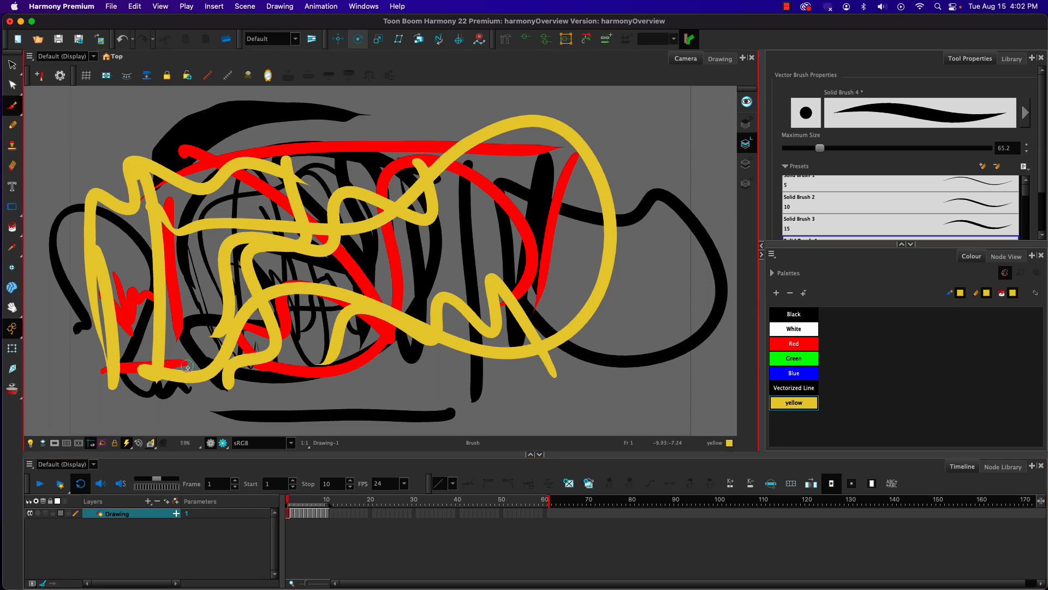
pyautogui.moveTo(290, 501); pyautogui.dragTo(309, 501)
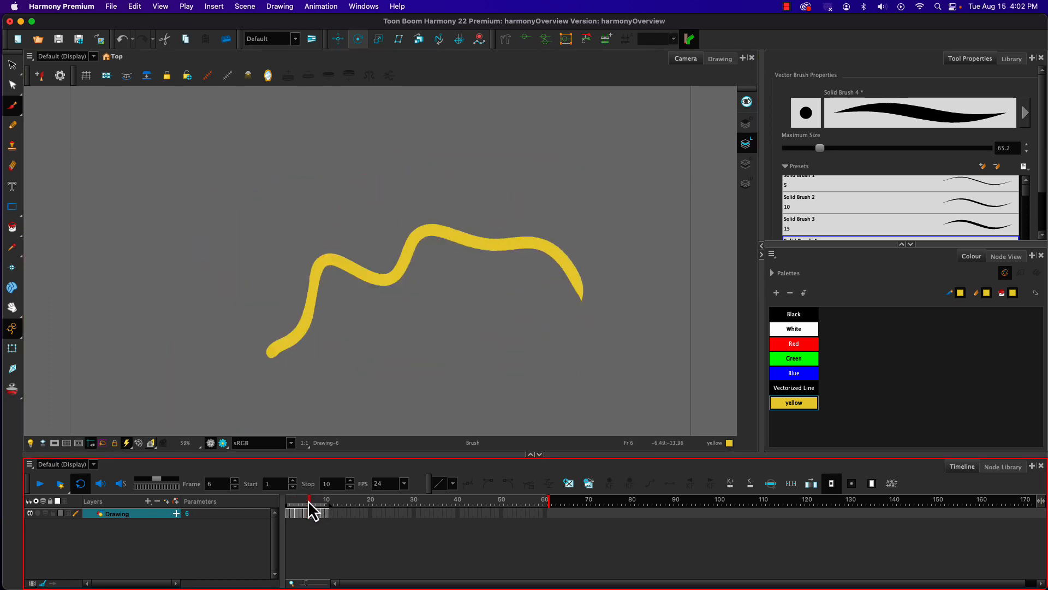
# Step: Change the yellow swatch to brown with hue 40, saturation 72 and value 62, and check the recoloured strokes across frames
pyautogui.doubleClick(775, 403)
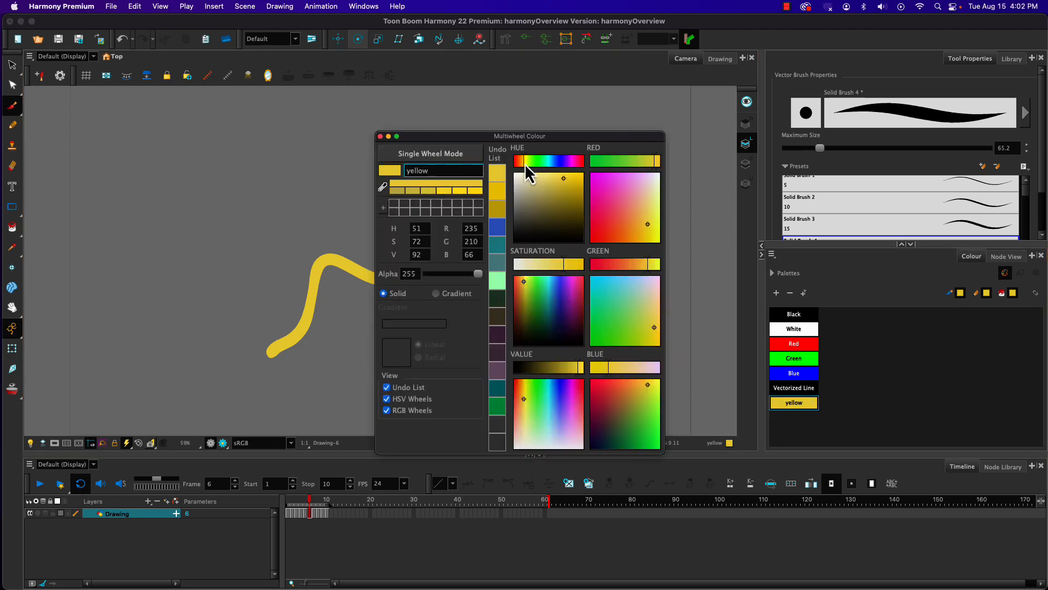
pyautogui.moveTo(523, 162); pyautogui.dragTo(521, 162)
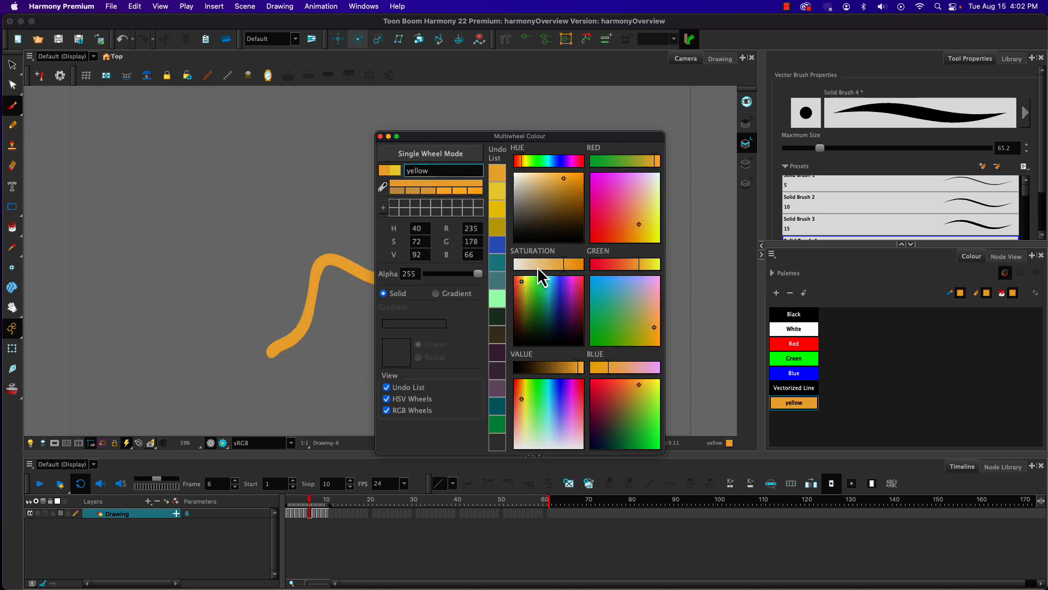
pyautogui.moveTo(549, 369); pyautogui.dragTo(557, 368)
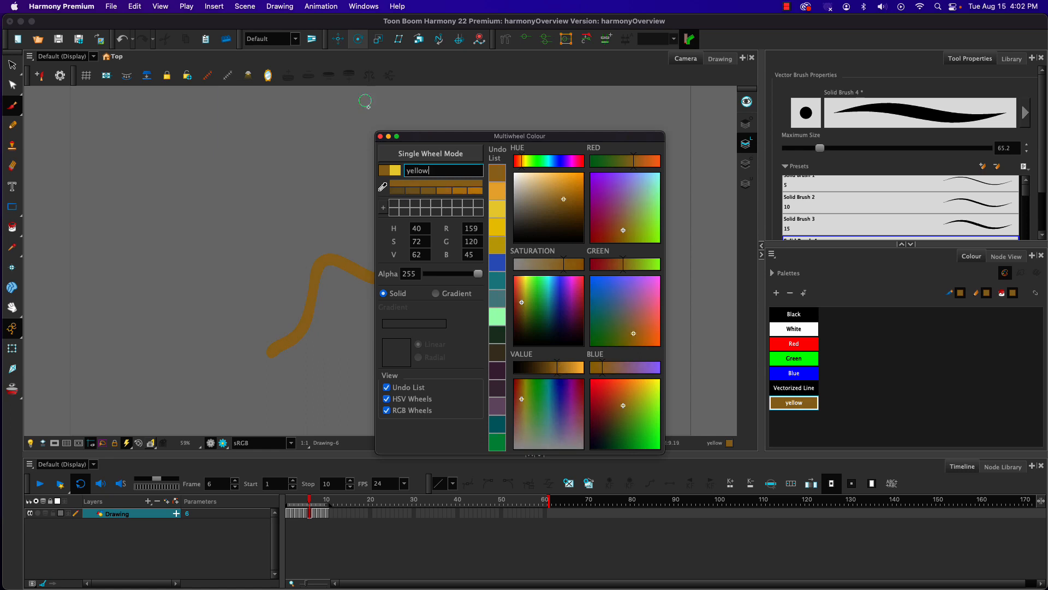
pyautogui.click(380, 137)
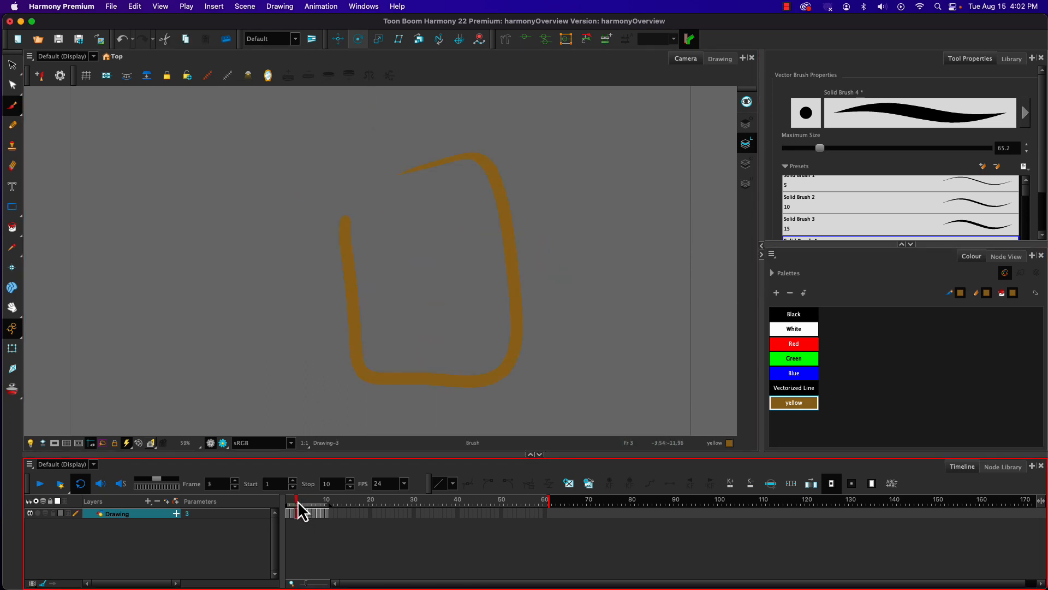
pyautogui.moveTo(298, 503)
pyautogui.mouseDown()
pyautogui.moveTo(318, 503)
pyautogui.moveTo(290, 508)
pyautogui.moveTo(310, 516)
pyautogui.moveTo(289, 508)
pyautogui.moveTo(328, 508)
pyautogui.moveTo(286, 508)
pyautogui.mouseUp()
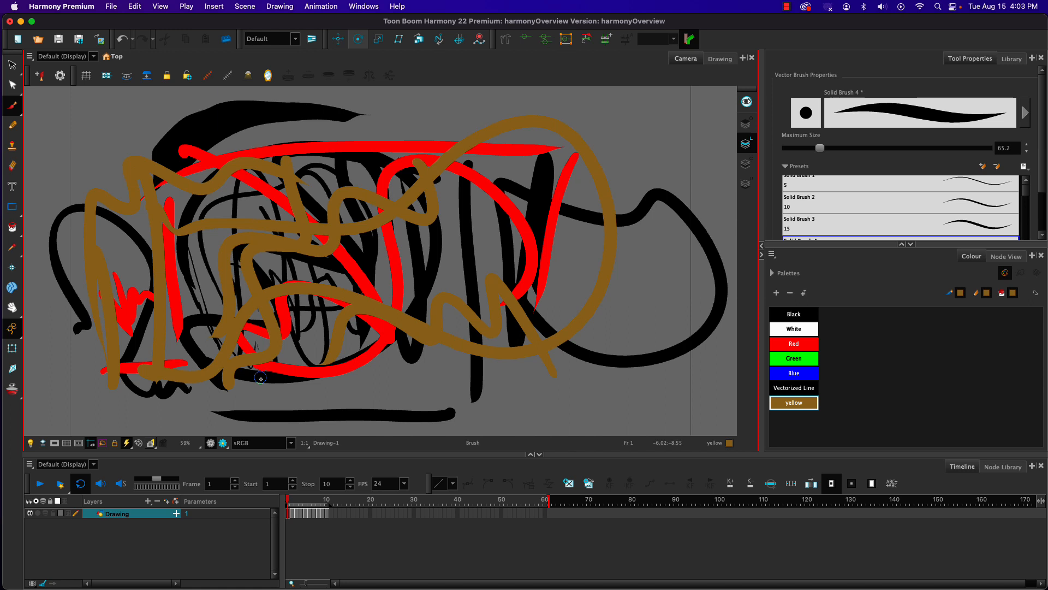
# Step: Add a new colour swatch to the palette and make it yellow-green with hue 62, saturation 72 and value 87
pyautogui.click(777, 292)
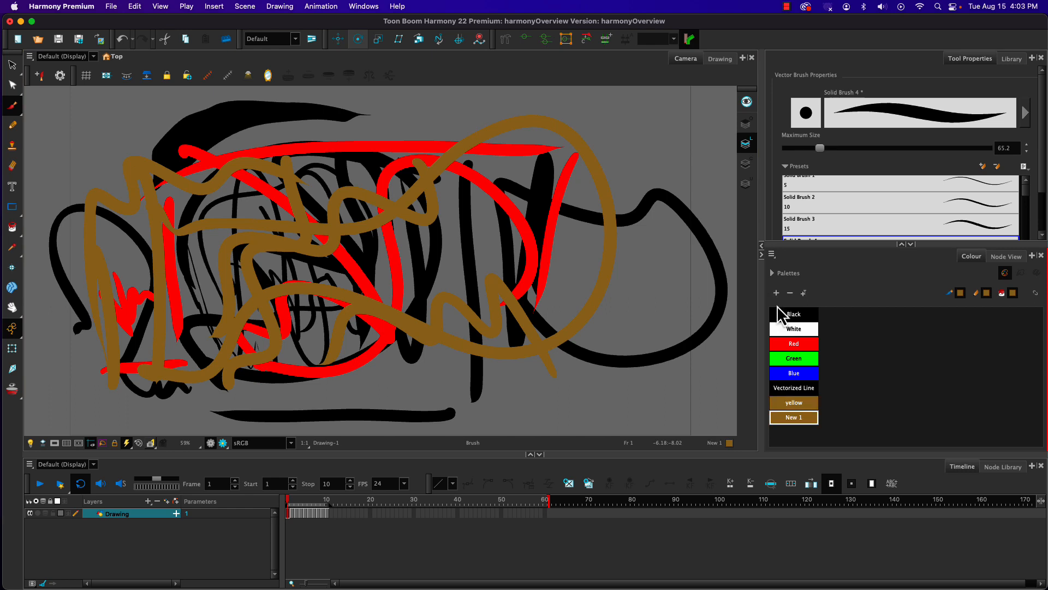
pyautogui.doubleClick(773, 421)
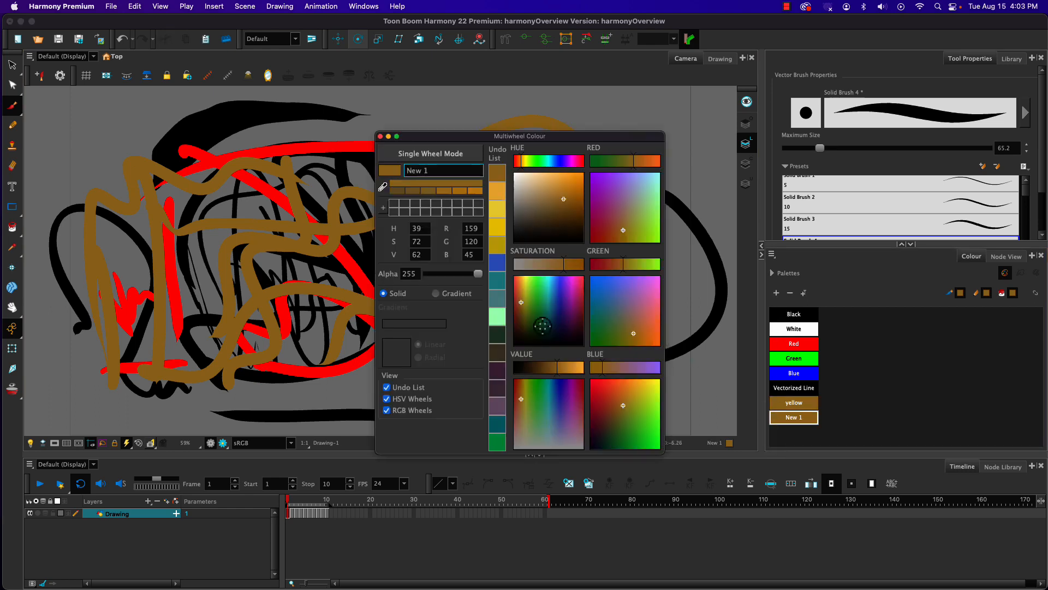
pyautogui.moveTo(564, 368); pyautogui.dragTo(571, 369)
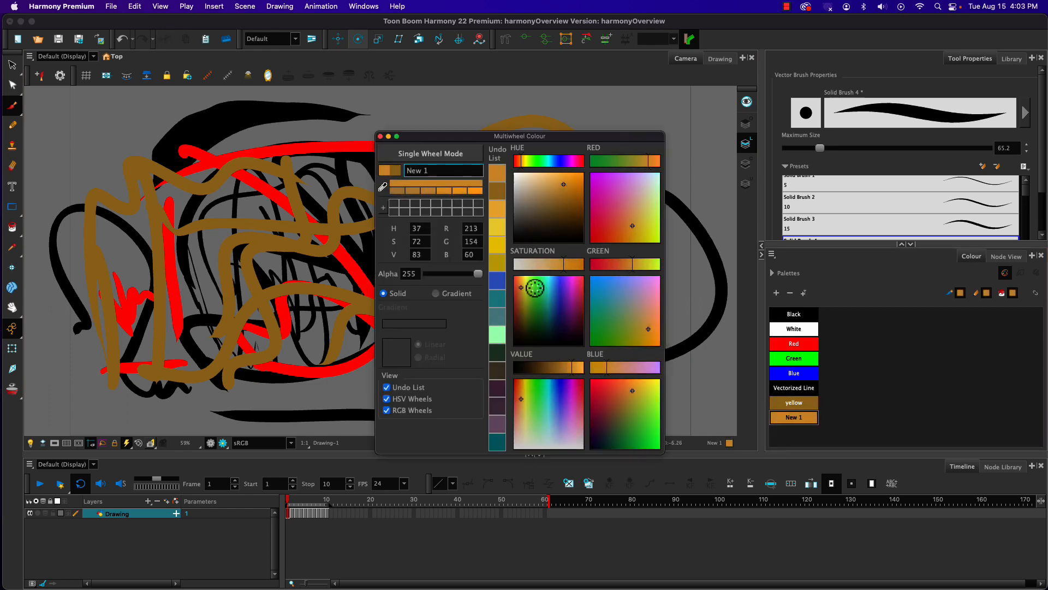
pyautogui.moveTo(523, 289); pyautogui.dragTo(526, 285)
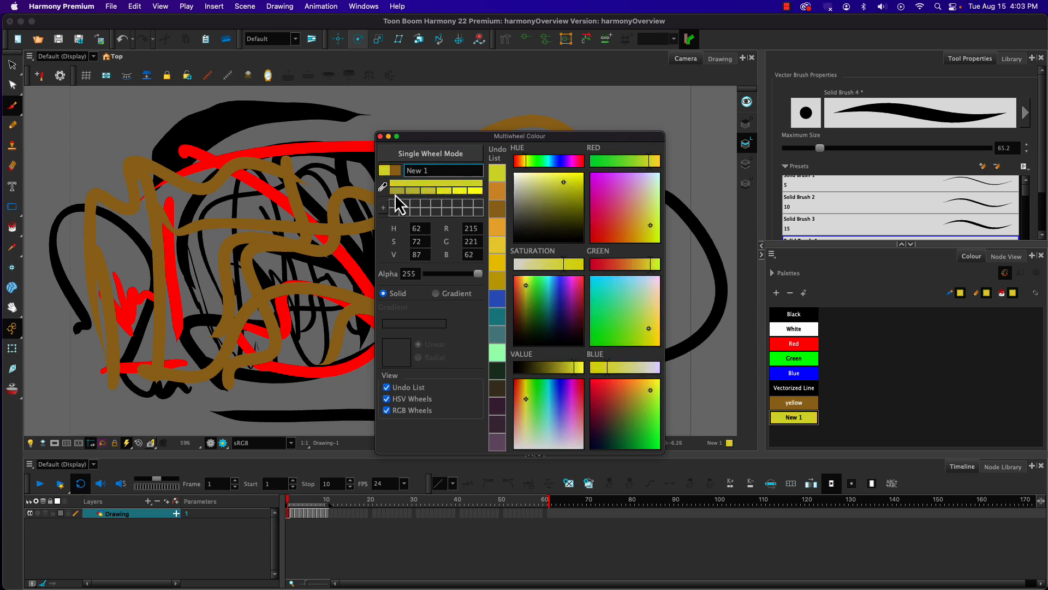
pyautogui.click(381, 136)
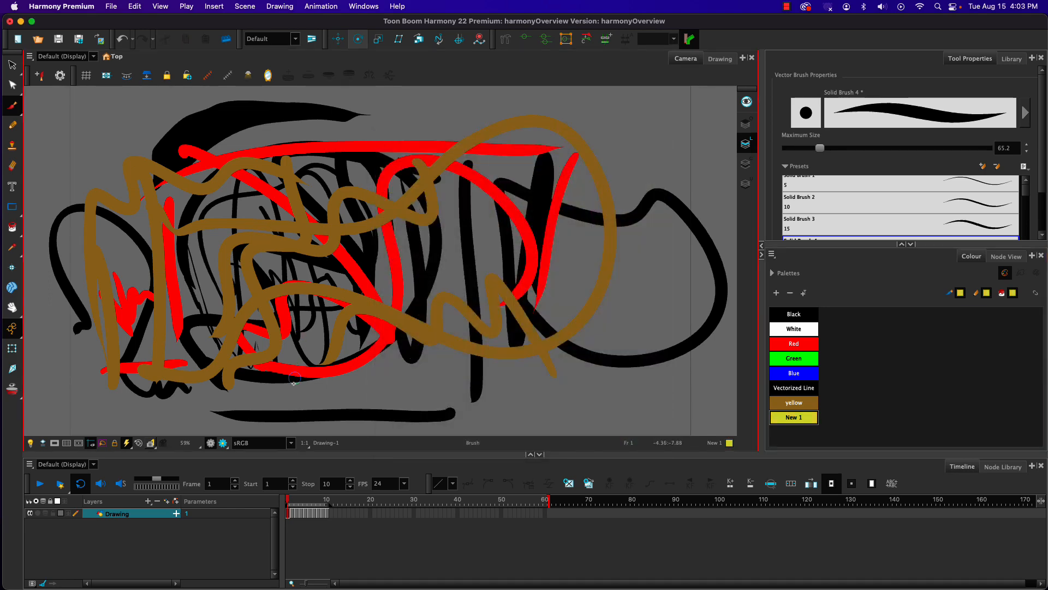
# Step: Paint the long looping stroke on frame 1 and the wavy stroke on frame 5 with the New 1 colour
pyautogui.click(12, 228)
pyautogui.click(335, 295)
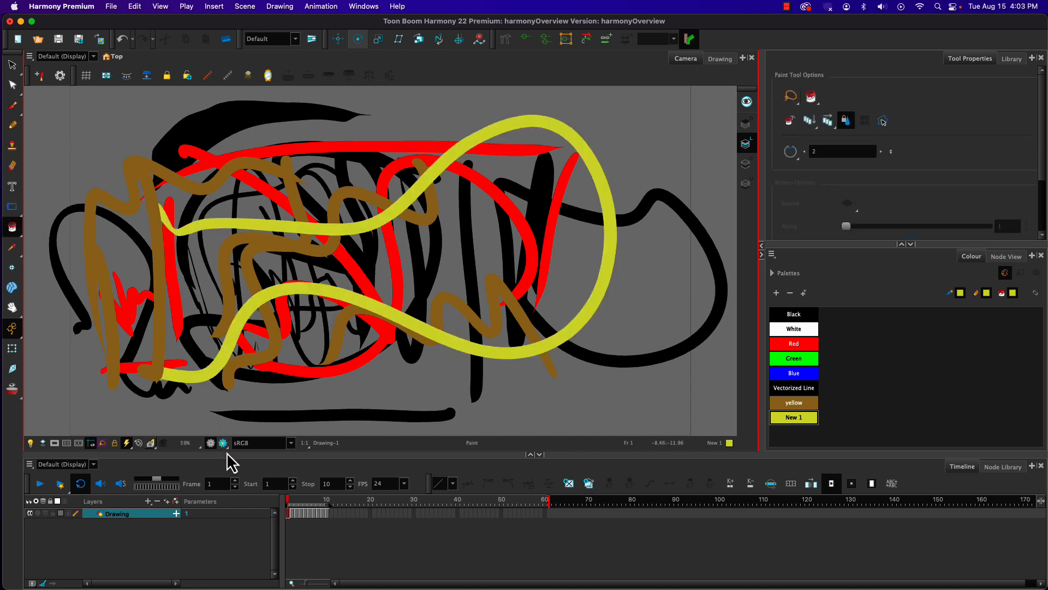
pyautogui.click(293, 500)
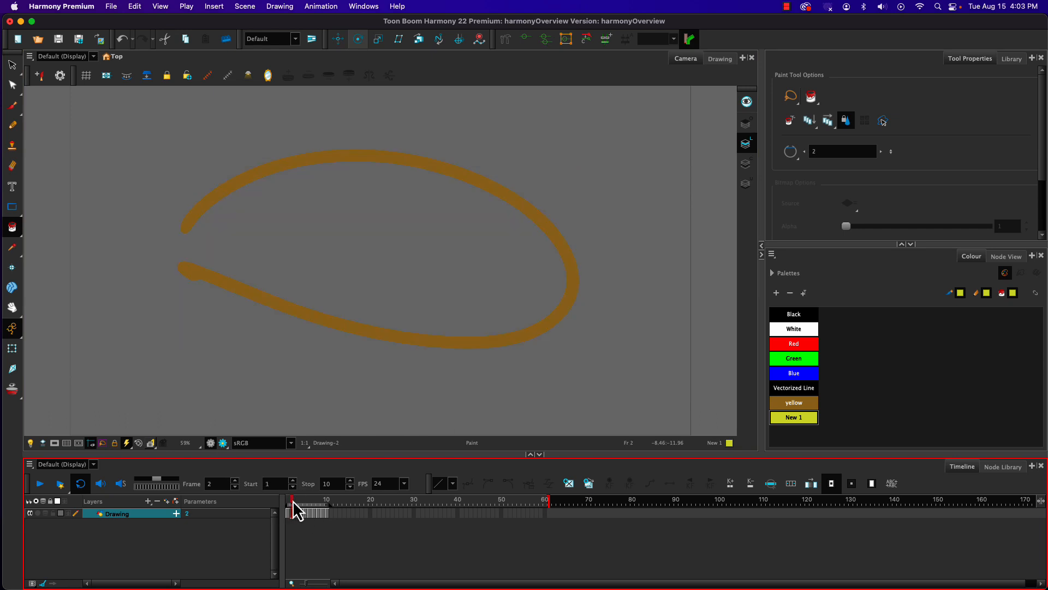
pyautogui.click(325, 258)
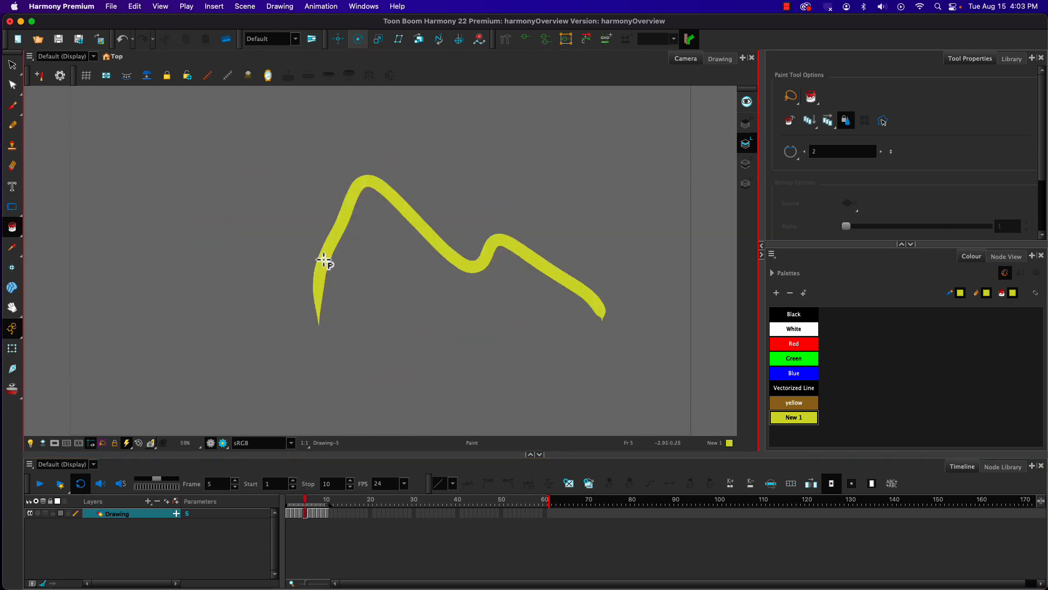
pyautogui.click(302, 501)
pyautogui.moveTo(301, 500)
pyautogui.mouseDown()
pyautogui.moveTo(321, 500)
pyautogui.moveTo(292, 501)
pyautogui.moveTo(320, 508)
pyautogui.moveTo(289, 508)
pyautogui.moveTo(312, 518)
pyautogui.mouseUp()
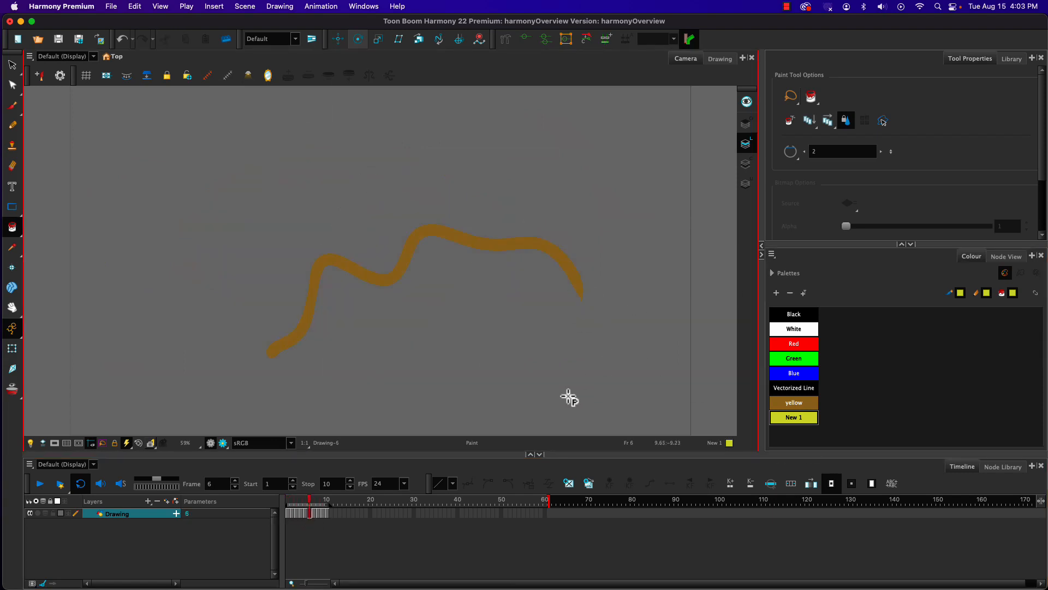
# Step: Review the Brush tool's maximum size, presets and drawing options
pyautogui.click(13, 107)
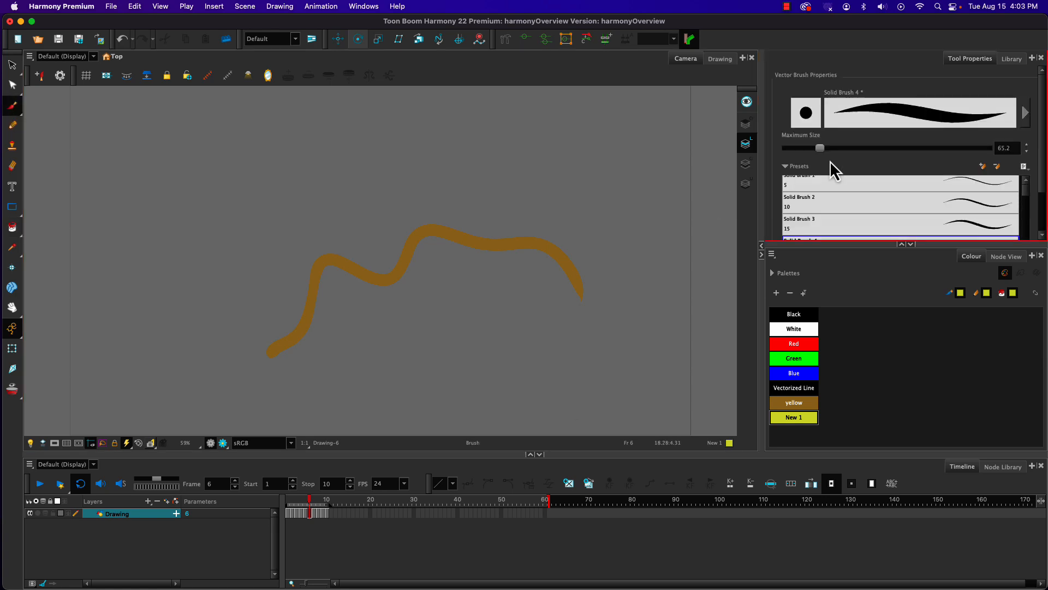
pyautogui.moveTo(1042, 88); pyautogui.dragTo(1041, 262)
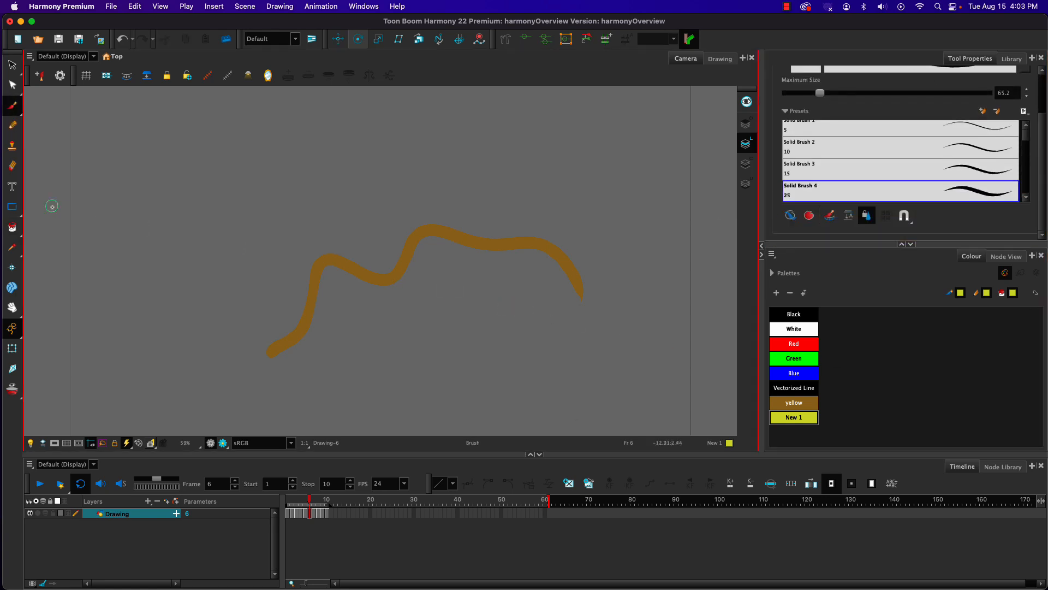
pyautogui.moveTo(1043, 138); pyautogui.dragTo(1038, 56)
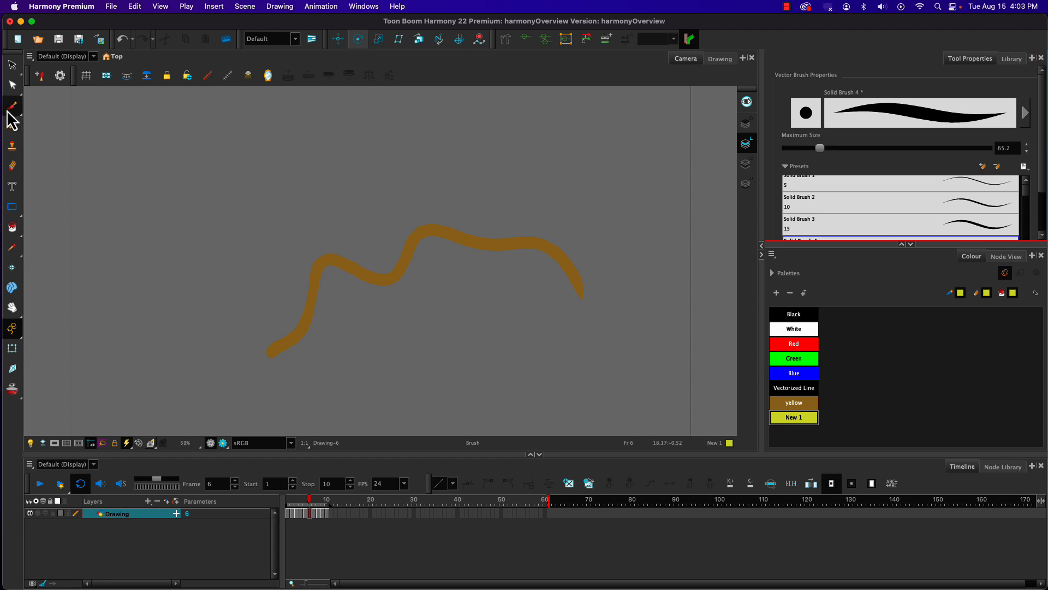
# Step: With the Pencil tool, draw two wavy blue lines over the brown stroke on frame 6, comparing with frame 1
pyautogui.click(12, 126)
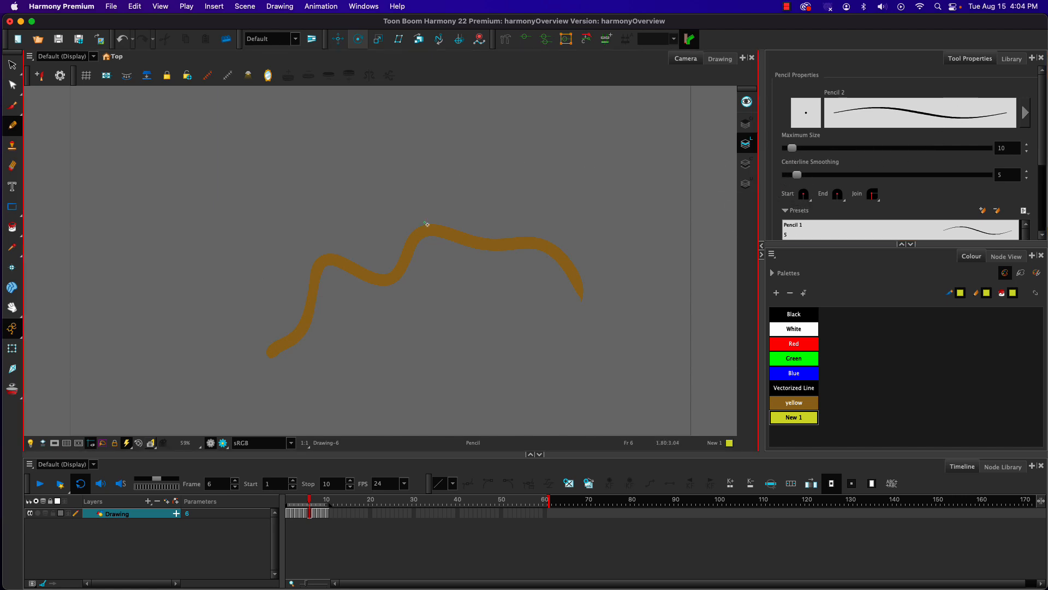
pyautogui.click(789, 373)
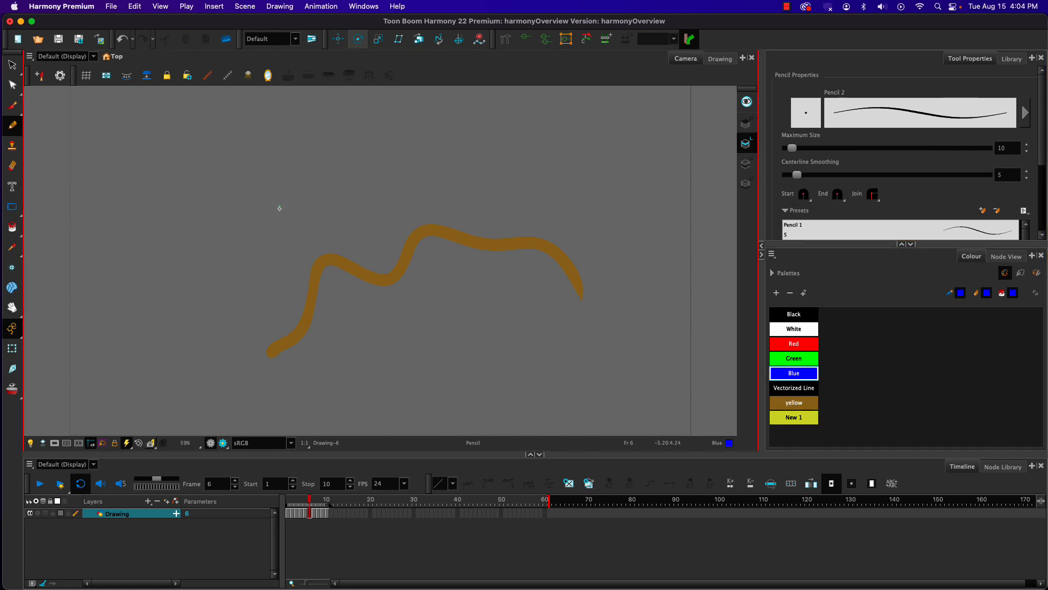
pyautogui.moveTo(272, 189)
pyautogui.mouseDown()
pyautogui.moveTo(341, 325)
pyautogui.moveTo(373, 214)
pyautogui.moveTo(426, 374)
pyautogui.moveTo(441, 294)
pyautogui.moveTo(527, 319)
pyautogui.moveTo(561, 359)
pyautogui.mouseUp()
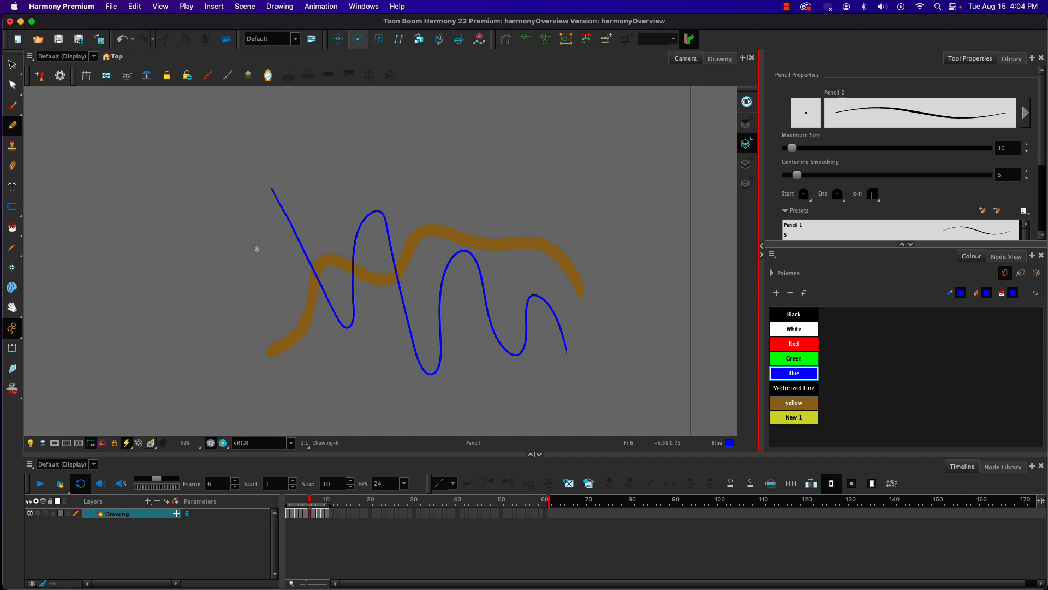
pyautogui.click(290, 501)
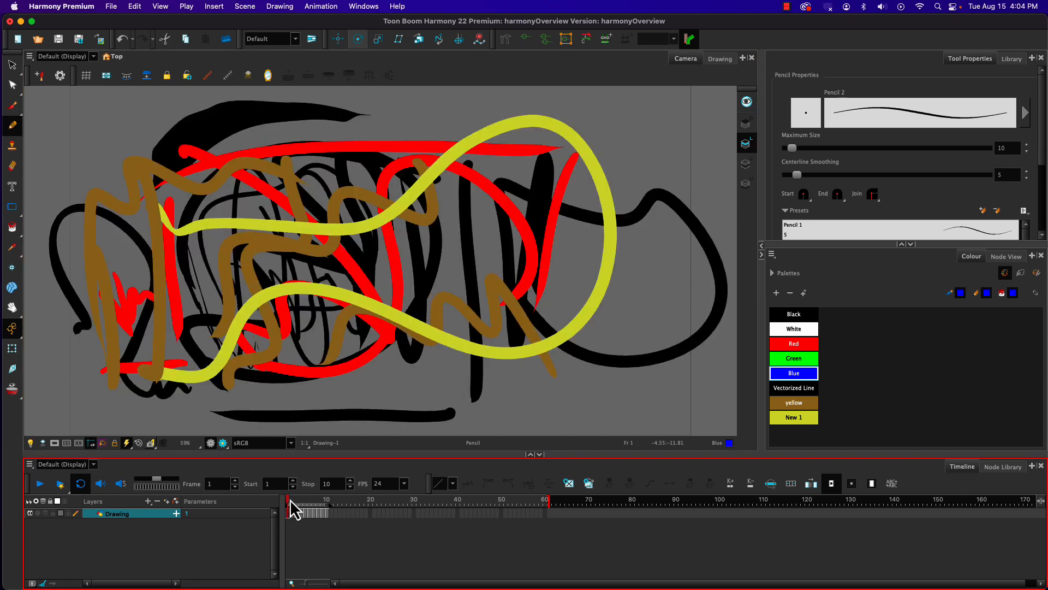
pyautogui.click(309, 500)
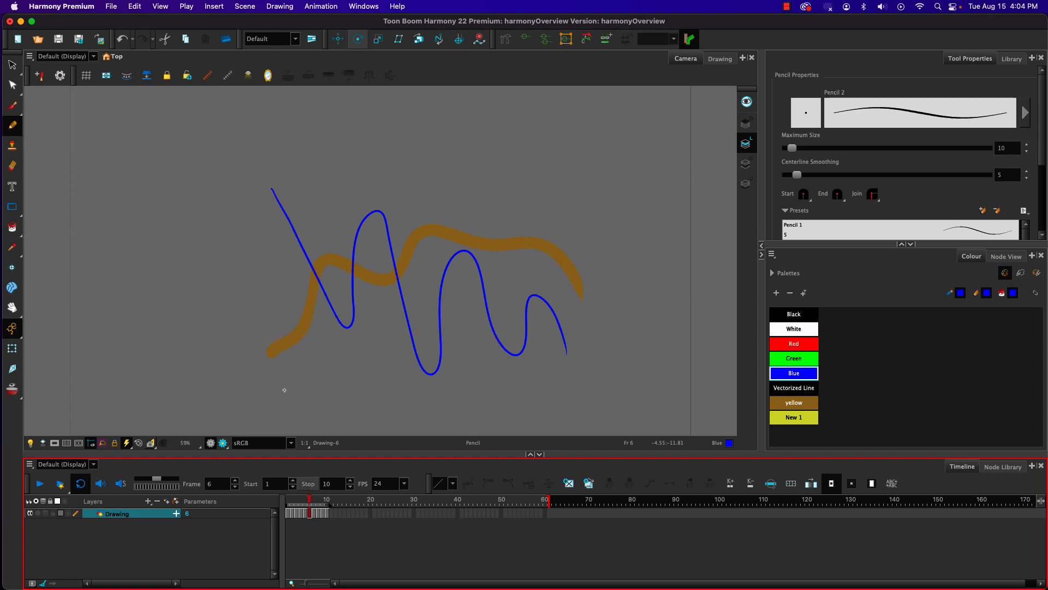
pyautogui.moveTo(269, 220)
pyautogui.mouseDown()
pyautogui.moveTo(300, 374)
pyautogui.moveTo(318, 347)
pyautogui.moveTo(385, 365)
pyautogui.mouseUp()
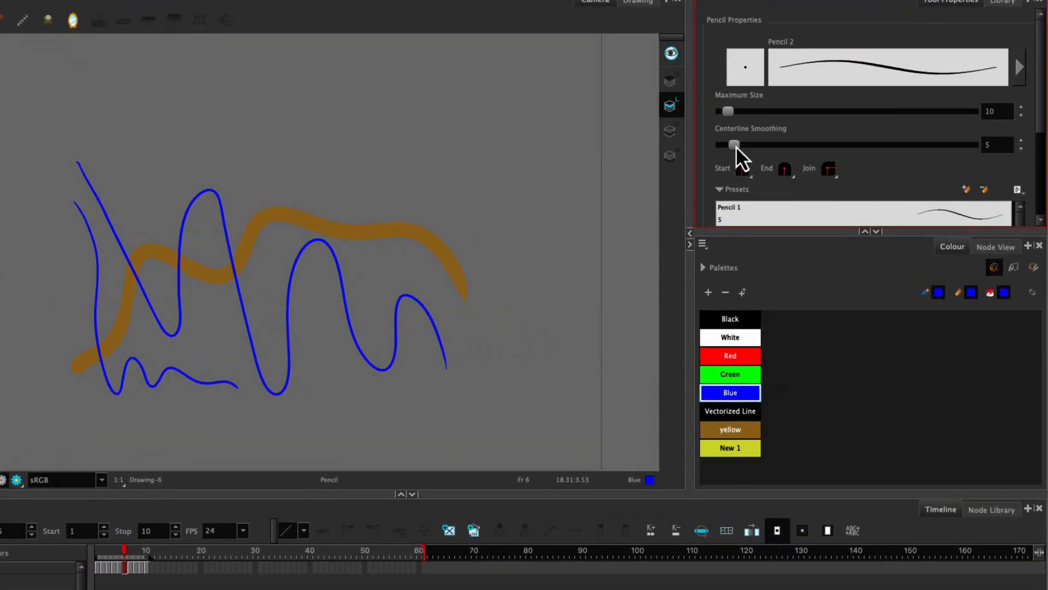
# Step: Set the pencil's Centerline Smoothing to about 49.4 and draw two wavy blue test lines beside the existing strokes
pyautogui.click(734, 77)
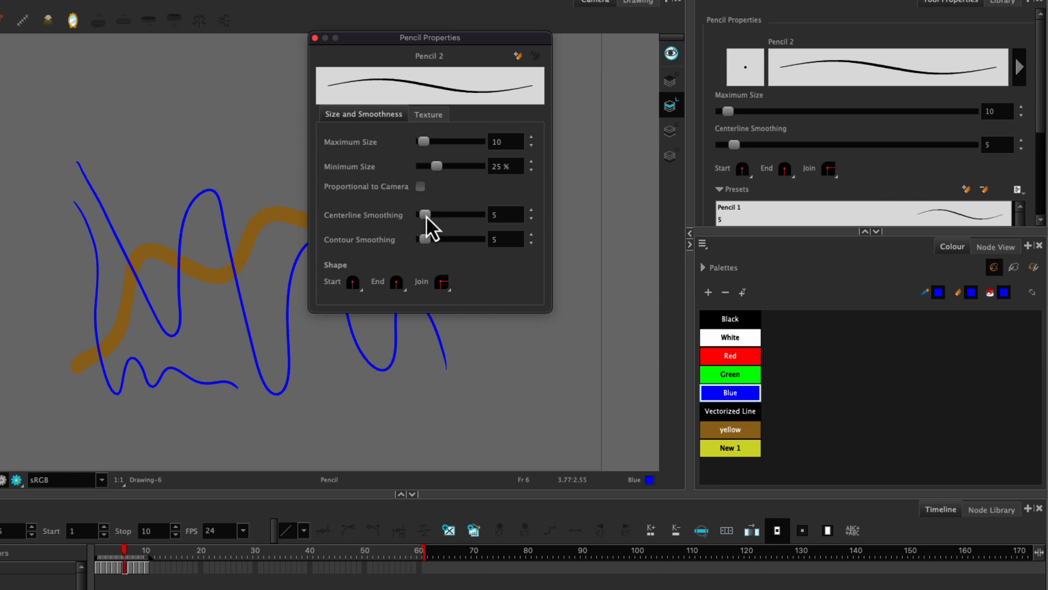
pyautogui.moveTo(426, 215); pyautogui.dragTo(451, 214)
pyautogui.moveTo(217, 128)
pyautogui.mouseDown()
pyautogui.moveTo(182, 160)
pyautogui.moveTo(151, 141)
pyautogui.moveTo(140, 166)
pyautogui.moveTo(126, 140)
pyautogui.moveTo(108, 138)
pyautogui.moveTo(102, 159)
pyautogui.moveTo(79, 135)
pyautogui.moveTo(51, 169)
pyautogui.moveTo(34, 169)
pyautogui.moveTo(34, 200)
pyautogui.moveTo(3, 252)
pyautogui.moveTo(30, 306)
pyautogui.moveTo(31, 364)
pyautogui.moveTo(13, 326)
pyautogui.moveTo(12, 361)
pyautogui.mouseUp()
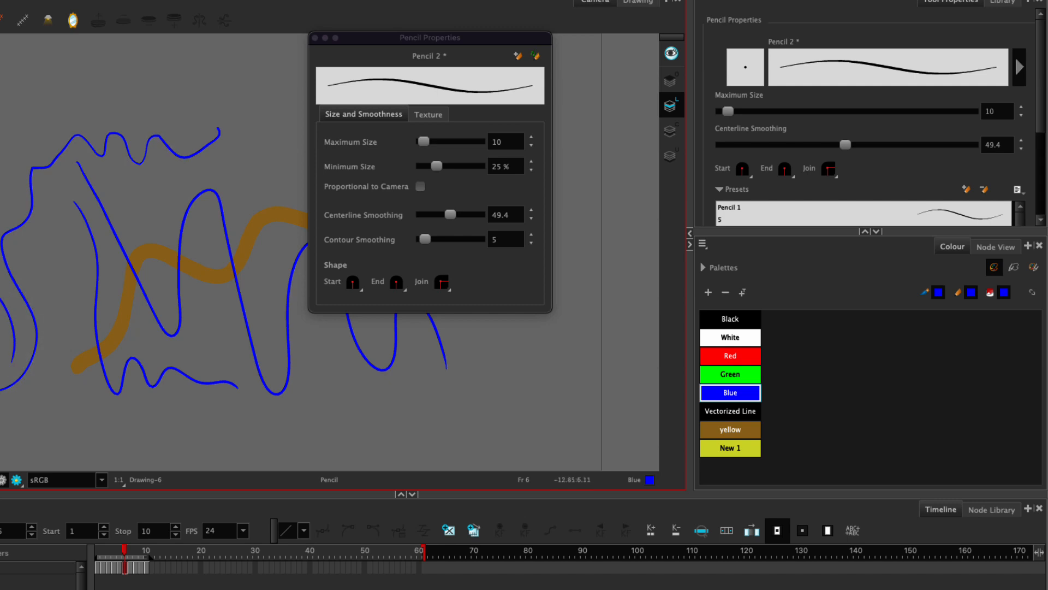
pyautogui.moveTo(59, 270)
pyautogui.mouseDown()
pyautogui.moveTo(66, 385)
pyautogui.moveTo(52, 422)
pyautogui.mouseUp()
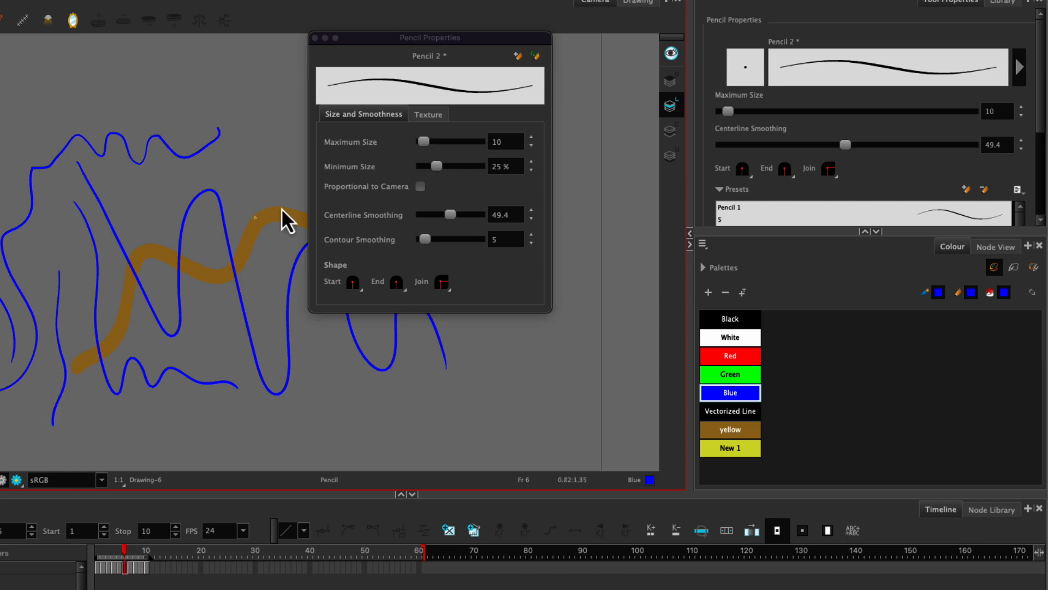
# Step: Draw a jagged blue test line with Centerline Smoothing at 0, and raise the smoothing to about 16.5
pyautogui.moveTo(450, 214); pyautogui.dragTo(382, 225)
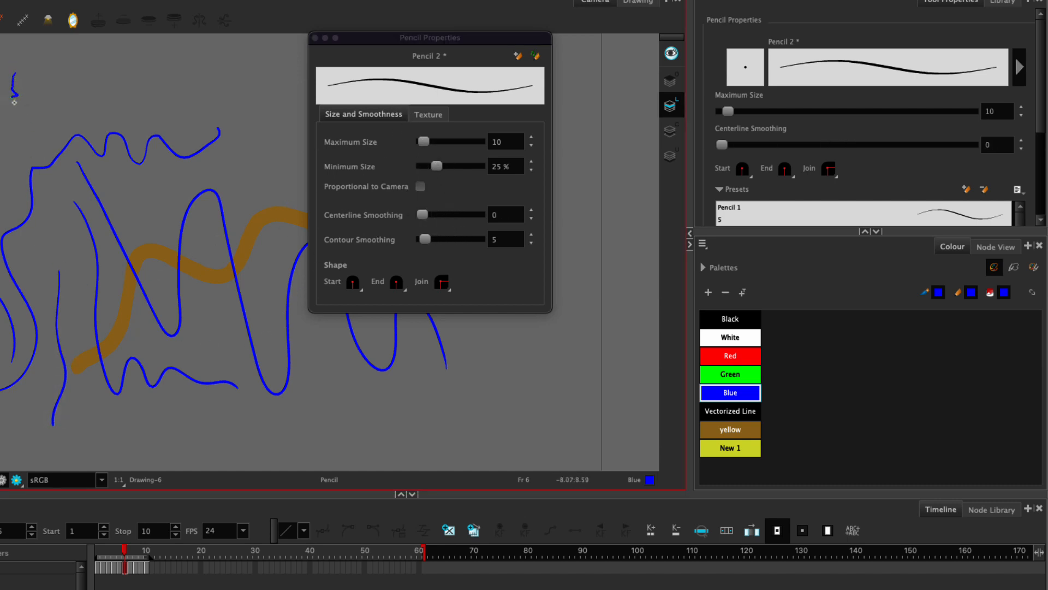
pyautogui.moveTo(11, 118); pyautogui.dragTo(7, 137)
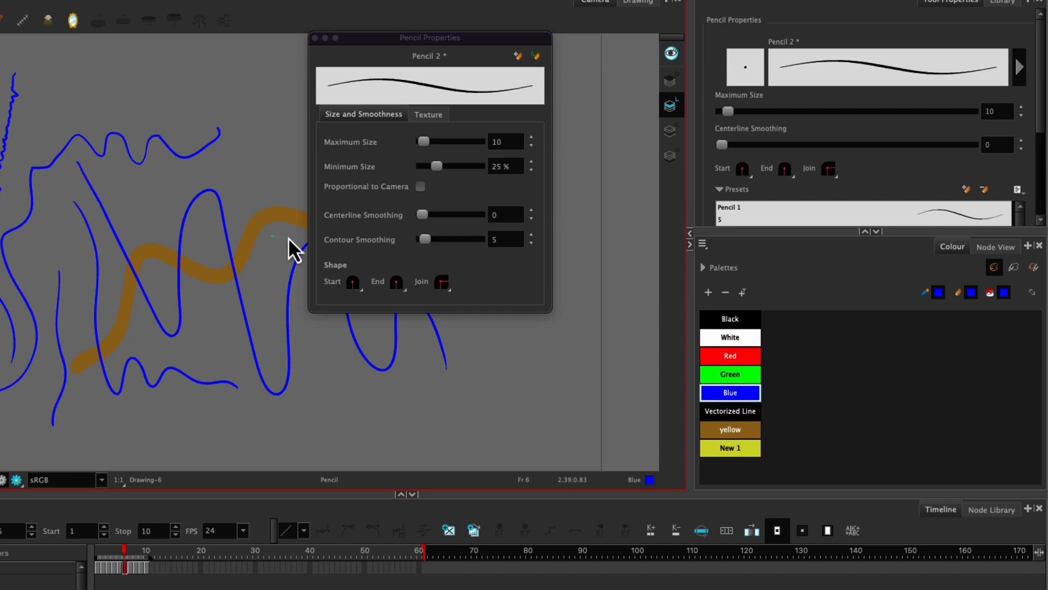
pyautogui.moveTo(422, 214); pyautogui.dragTo(427, 218)
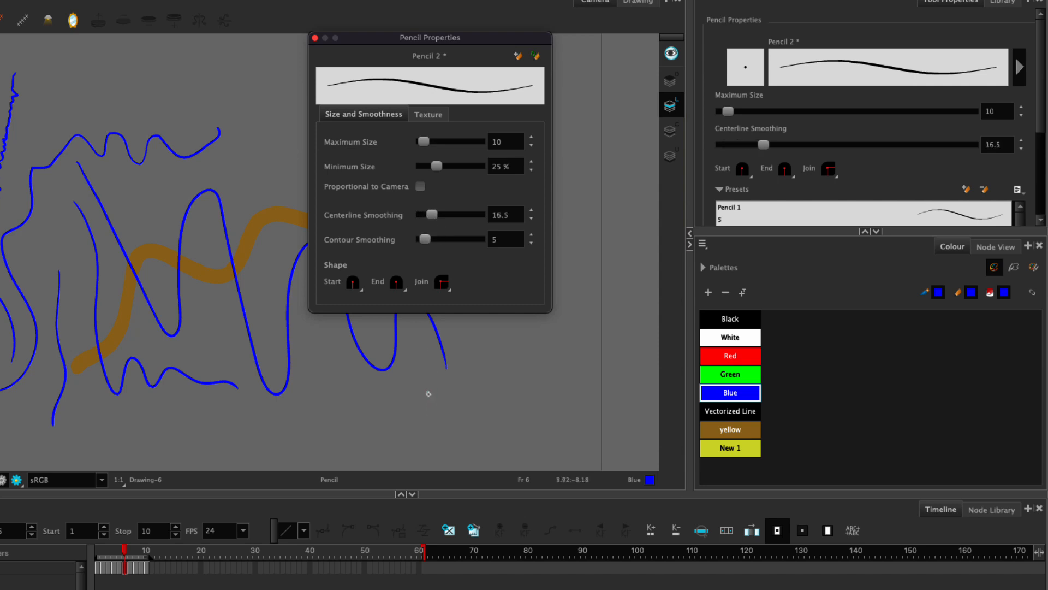
# Step: Draw blue pencil test circles, a squared-off line and two nested squares on frame 6, and close the pencil properties
pyautogui.moveTo(428, 393)
pyautogui.mouseDown()
pyautogui.moveTo(440, 381)
pyautogui.moveTo(467, 397)
pyautogui.moveTo(436, 435)
pyautogui.moveTo(414, 405)
pyautogui.moveTo(418, 393)
pyautogui.mouseUp()
pyautogui.moveTo(347, 384)
pyautogui.mouseDown()
pyautogui.moveTo(275, 409)
pyautogui.moveTo(275, 437)
pyautogui.moveTo(319, 462)
pyautogui.moveTo(365, 447)
pyautogui.moveTo(357, 384)
pyautogui.mouseUp()
pyautogui.moveTo(263, 76)
pyautogui.mouseDown()
pyautogui.moveTo(262, 140)
pyautogui.moveTo(234, 146)
pyautogui.moveTo(223, 83)
pyautogui.moveTo(187, 82)
pyautogui.moveTo(166, 114)
pyautogui.moveTo(140, 113)
pyautogui.moveTo(134, 86)
pyautogui.mouseUp()
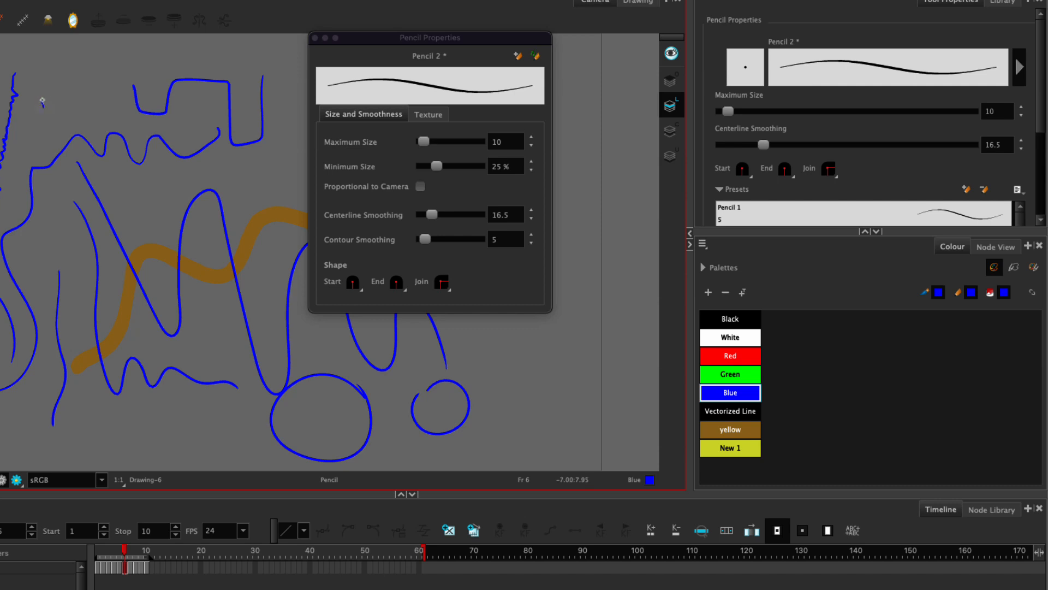
pyautogui.moveTo(42, 102)
pyautogui.mouseDown()
pyautogui.moveTo(50, 82)
pyautogui.moveTo(79, 79)
pyautogui.moveTo(85, 109)
pyautogui.moveTo(39, 127)
pyautogui.moveTo(31, 69)
pyautogui.moveTo(92, 75)
pyautogui.moveTo(91, 121)
pyautogui.mouseUp()
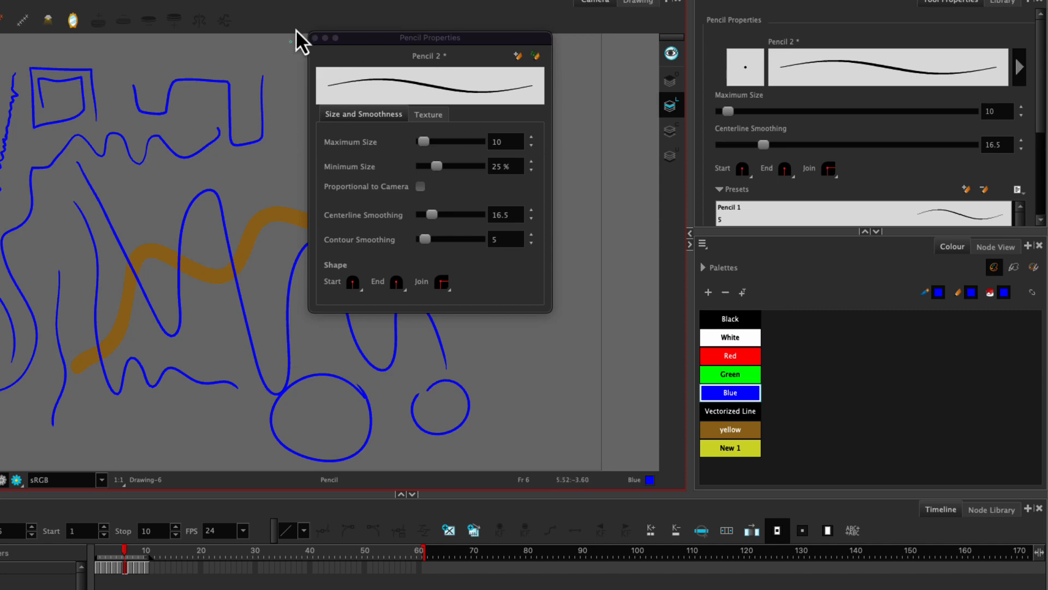
pyautogui.click(315, 38)
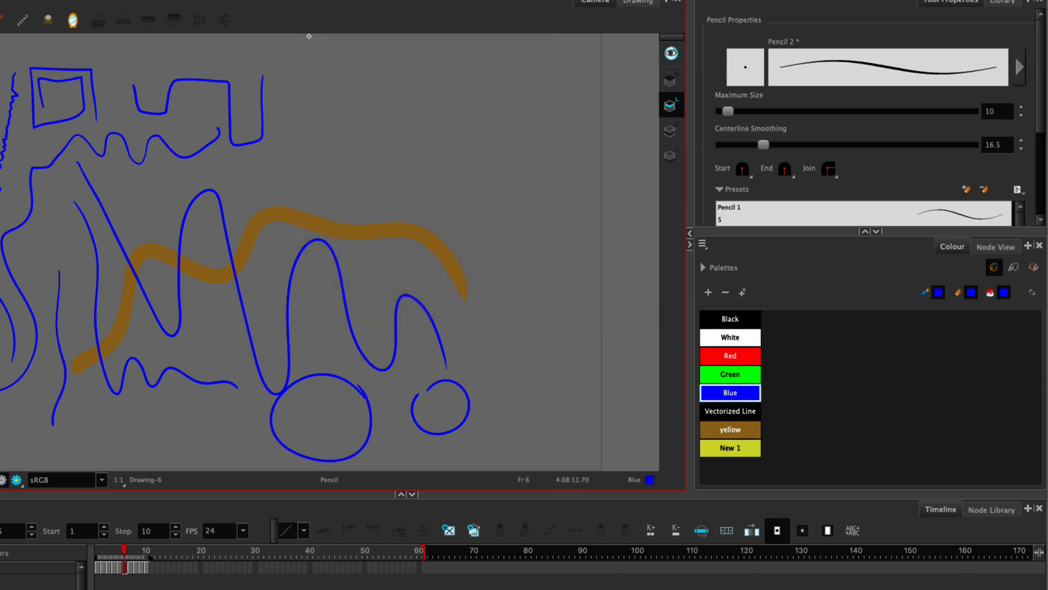
# Step: Open the Brush tool's full properties, draw a blue curl and a wavy blue brush stroke on frame 6, and close the properties
pyautogui.hotkey('alt', 'b')
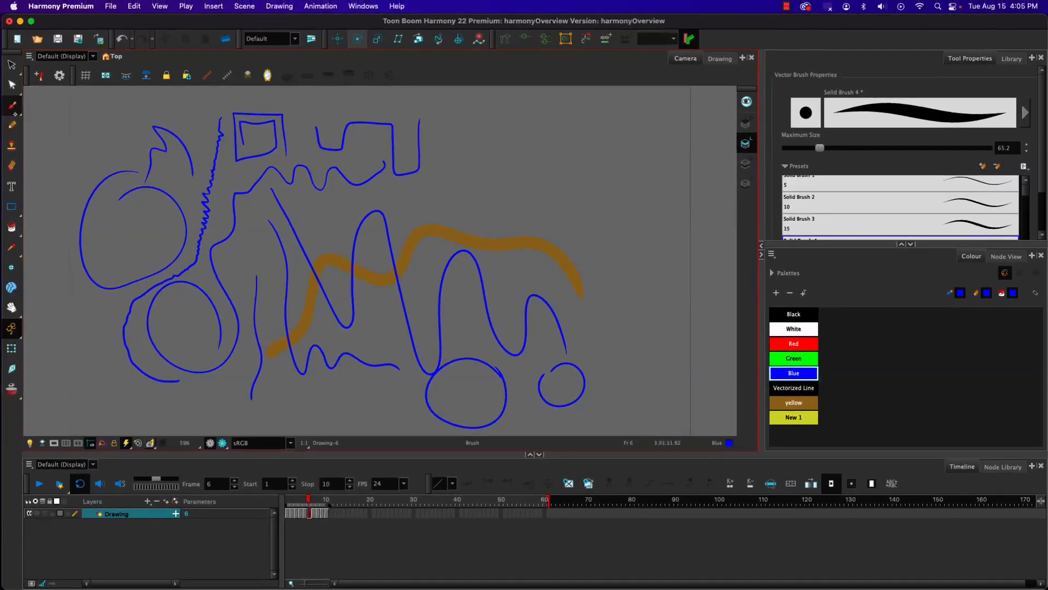
pyautogui.click(794, 124)
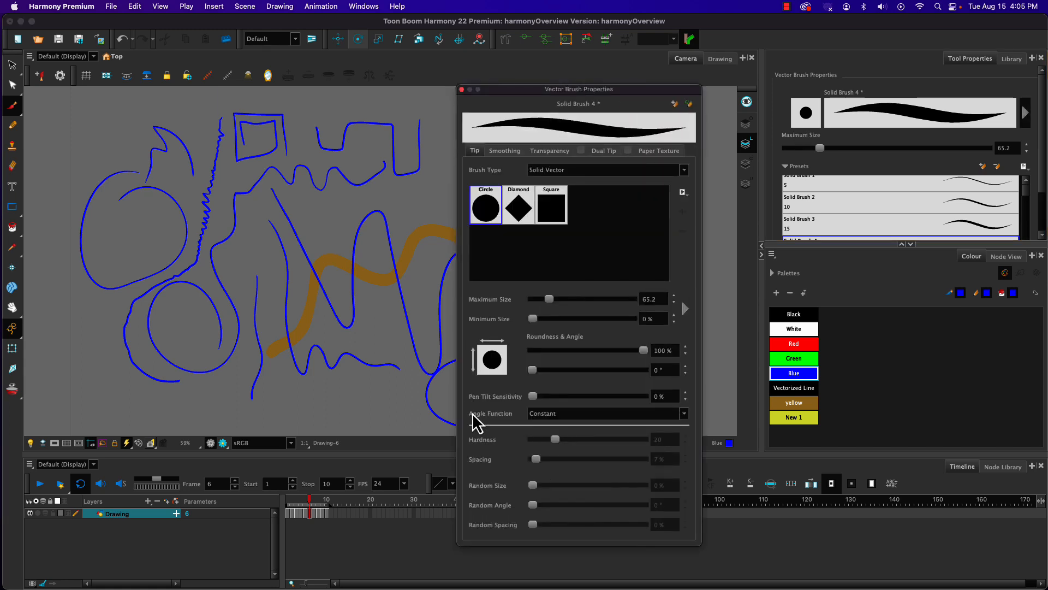
pyautogui.click(424, 194)
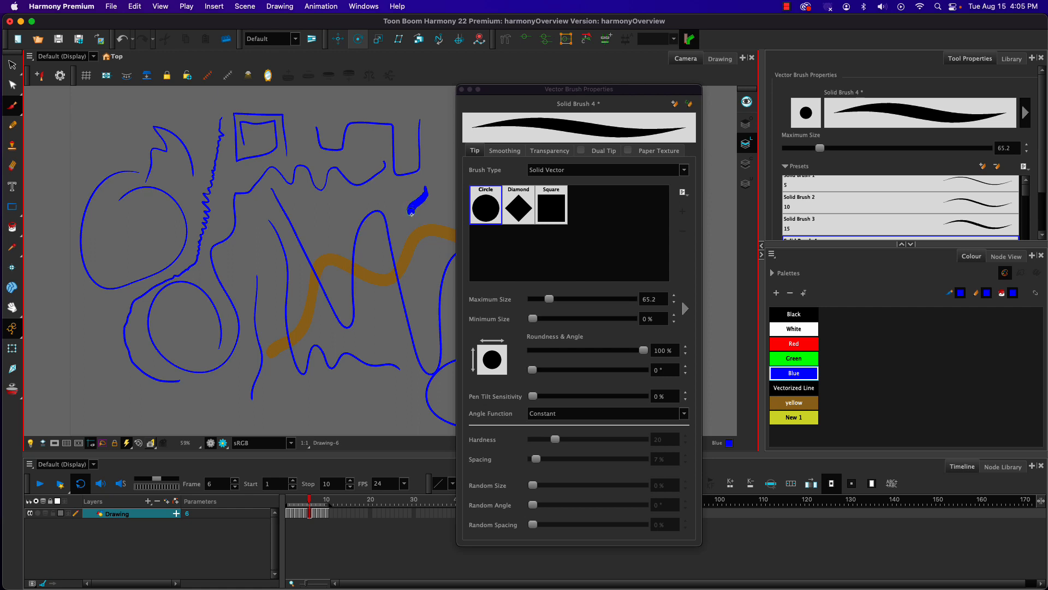
pyautogui.moveTo(412, 214)
pyautogui.mouseDown()
pyautogui.moveTo(416, 231)
pyautogui.moveTo(434, 228)
pyautogui.moveTo(427, 207)
pyautogui.mouseUp()
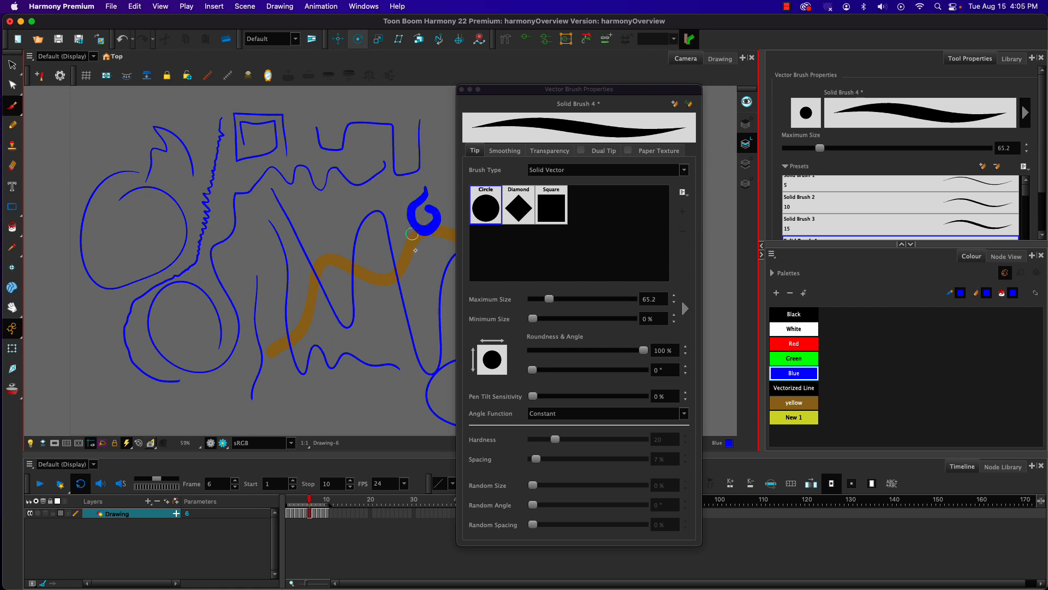
pyautogui.moveTo(429, 268)
pyautogui.mouseDown()
pyautogui.moveTo(431, 287)
pyautogui.moveTo(385, 344)
pyautogui.moveTo(392, 382)
pyautogui.moveTo(375, 404)
pyautogui.moveTo(361, 398)
pyautogui.moveTo(385, 389)
pyautogui.moveTo(379, 382)
pyautogui.mouseUp()
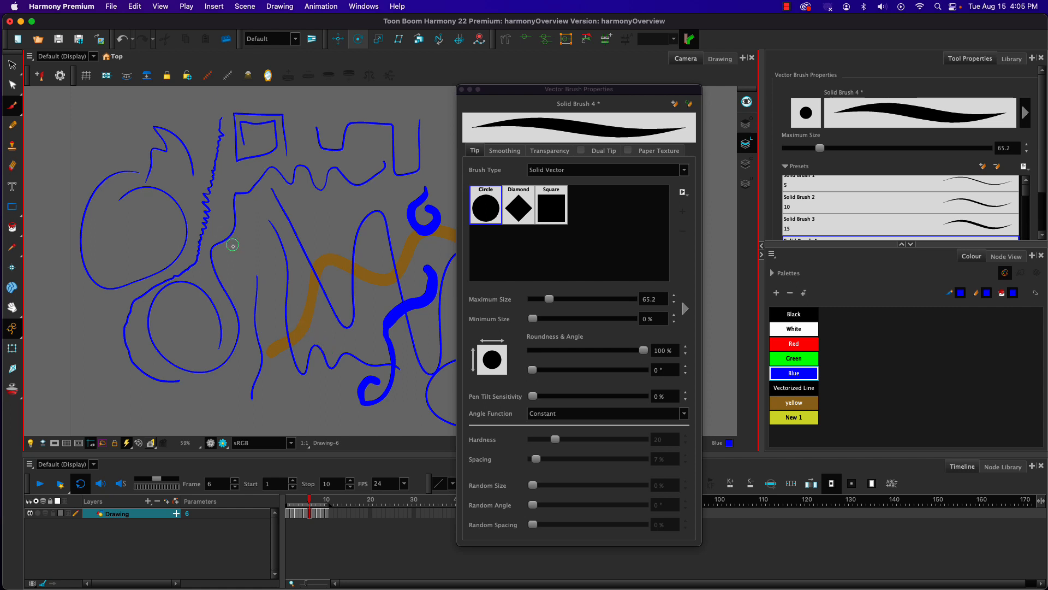
pyautogui.click(461, 89)
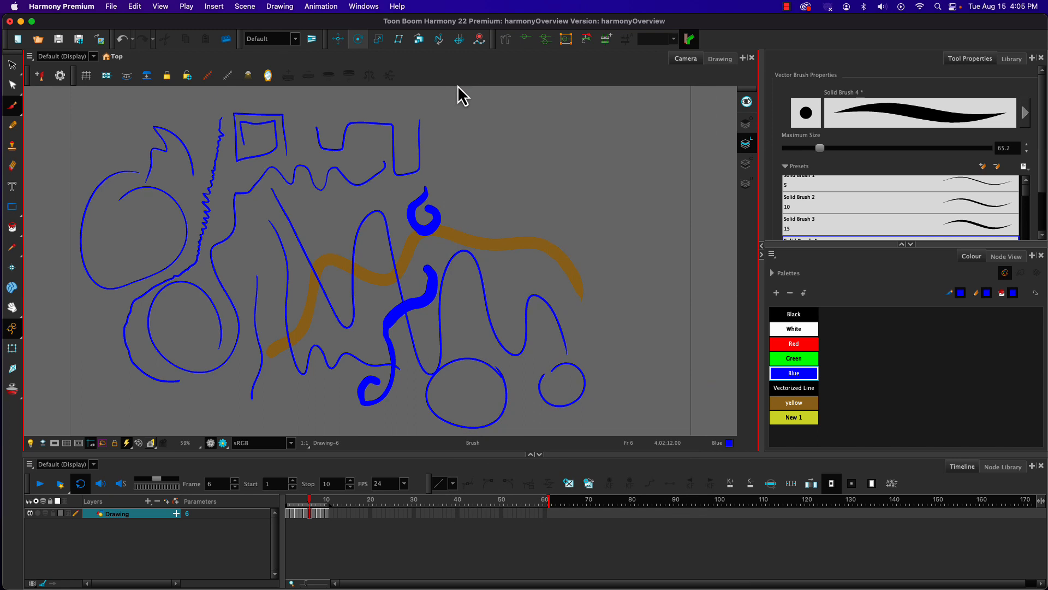
# Step: Go to frame 1 and delete the Vectorized Line swatch from the colour palette
pyautogui.moveTo(311, 499)
pyautogui.mouseDown()
pyautogui.moveTo(292, 499)
pyautogui.moveTo(322, 500)
pyautogui.moveTo(289, 502)
pyautogui.mouseUp()
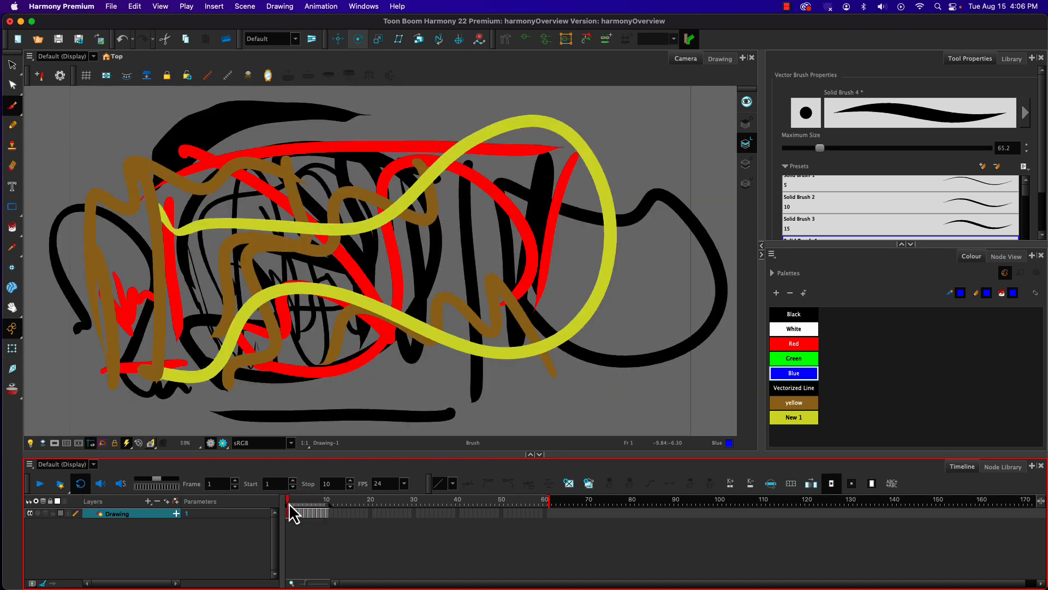
pyautogui.click(780, 390)
pyautogui.click(789, 294)
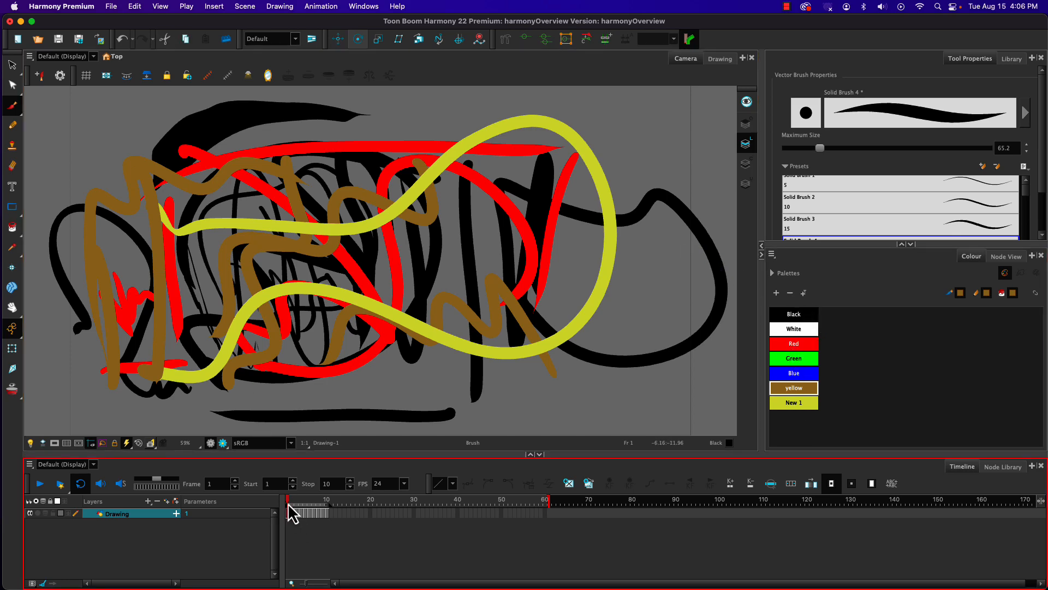
# Step: Scrub the timeline between frames 1 and 7, and make Black the current drawing colour
pyautogui.moveTo(290, 505); pyautogui.dragTo(314, 505)
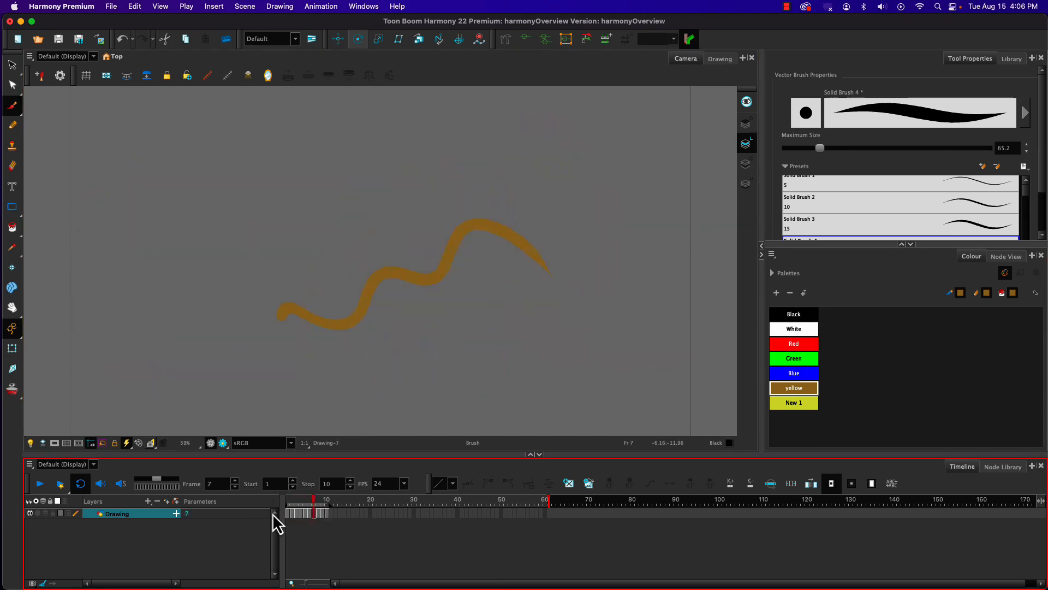
pyautogui.moveTo(314, 502)
pyautogui.mouseDown()
pyautogui.moveTo(288, 509)
pyautogui.moveTo(325, 509)
pyautogui.moveTo(277, 503)
pyautogui.mouseUp()
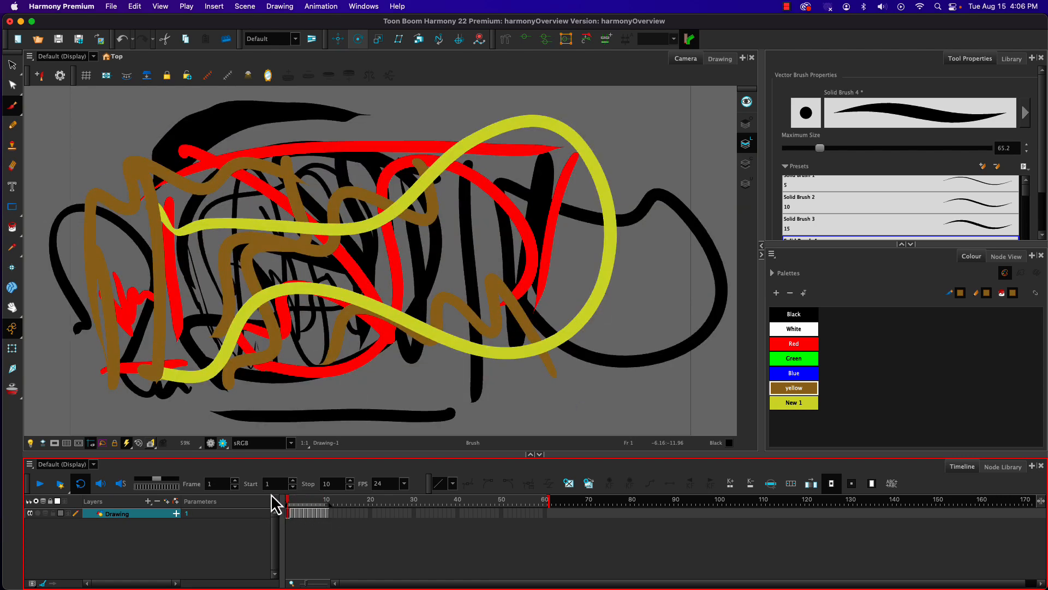
pyautogui.click(783, 316)
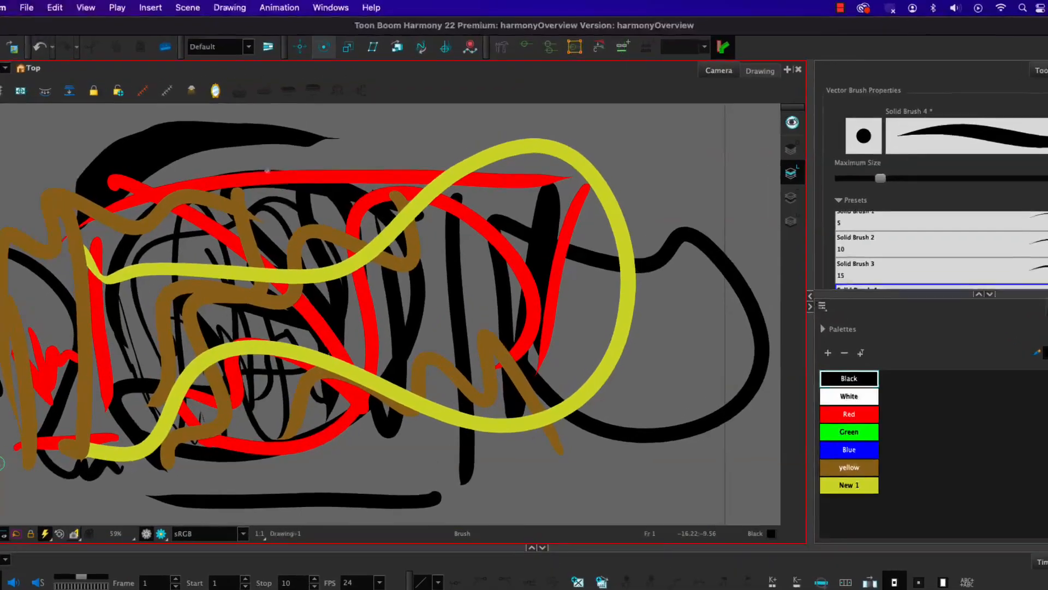
pyautogui.click(371, 8)
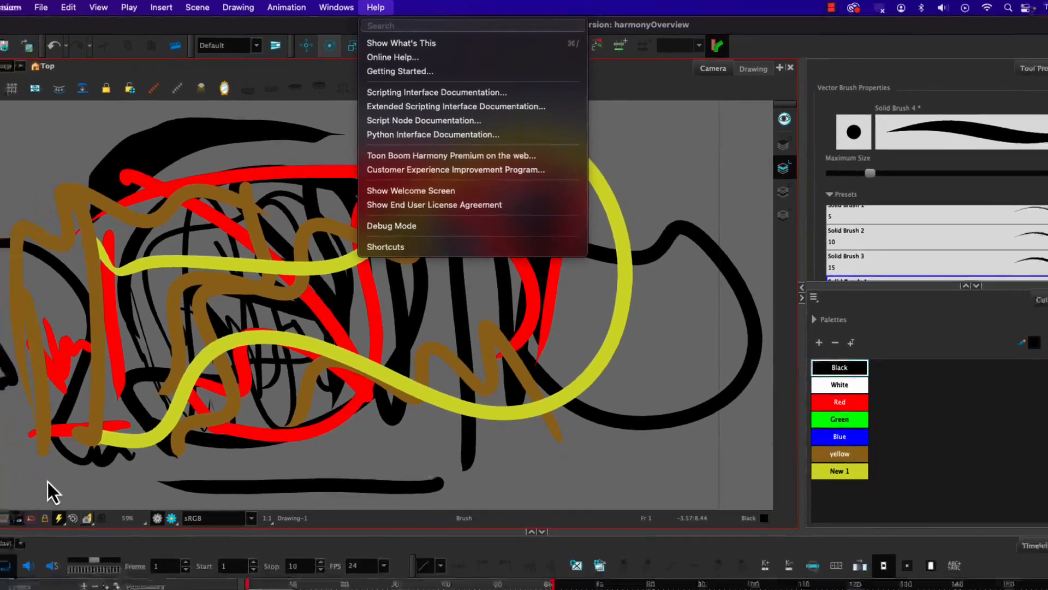
pyautogui.click(16, 516)
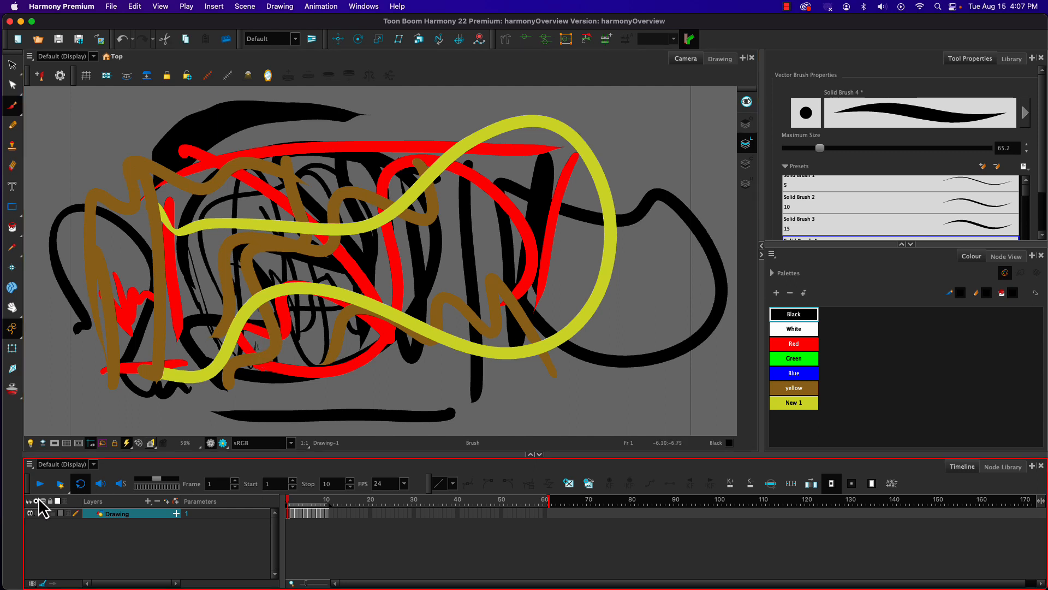
# Step: Try to delete the drawing at frame 9 from the timeline
pyautogui.click(327, 516)
pyautogui.click(322, 514)
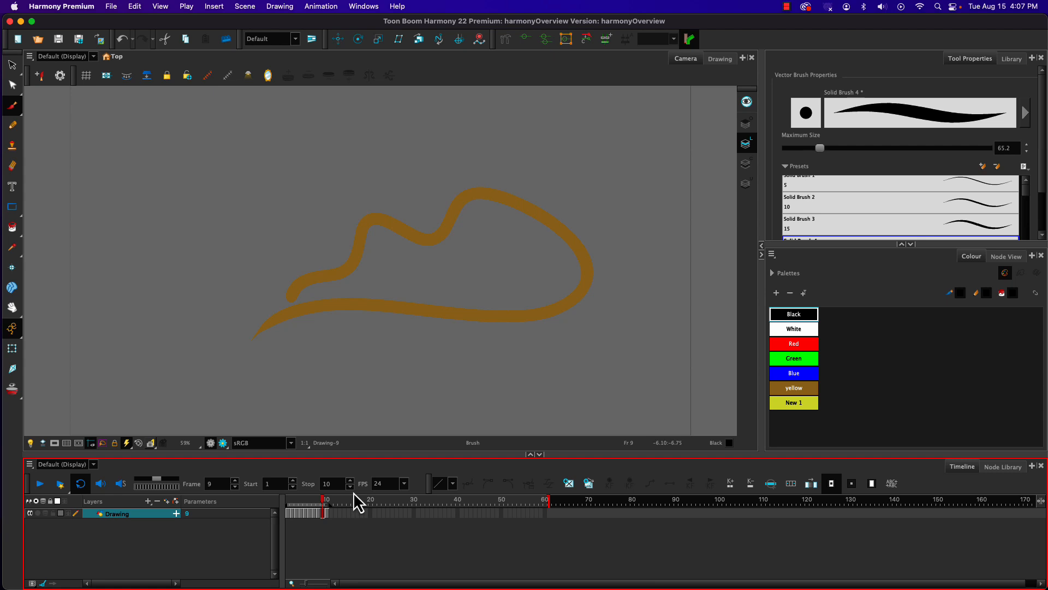
pyautogui.press('Delete')
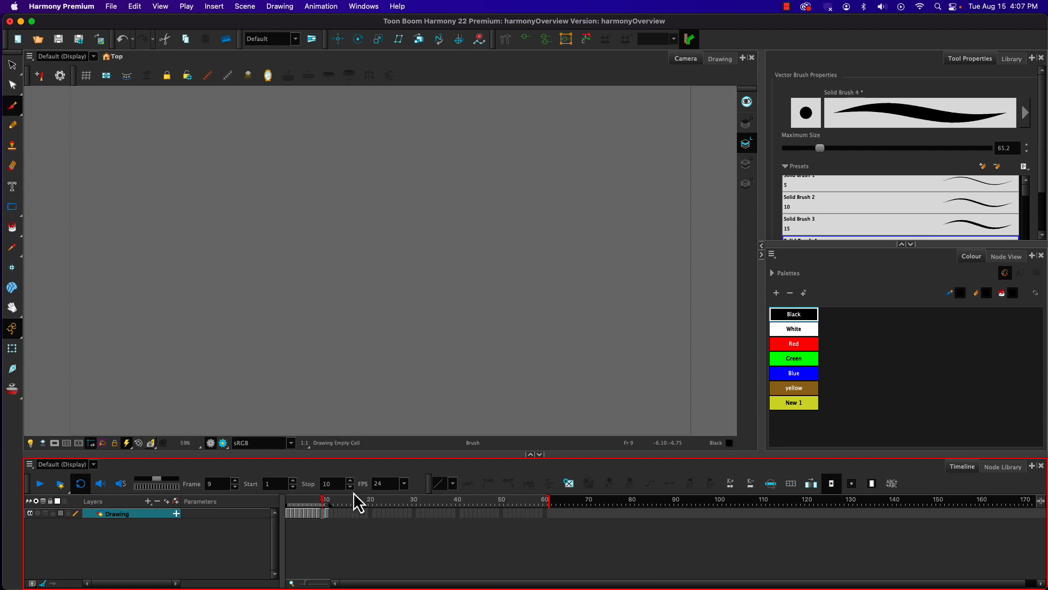
pyautogui.click(326, 514)
pyautogui.click(316, 524)
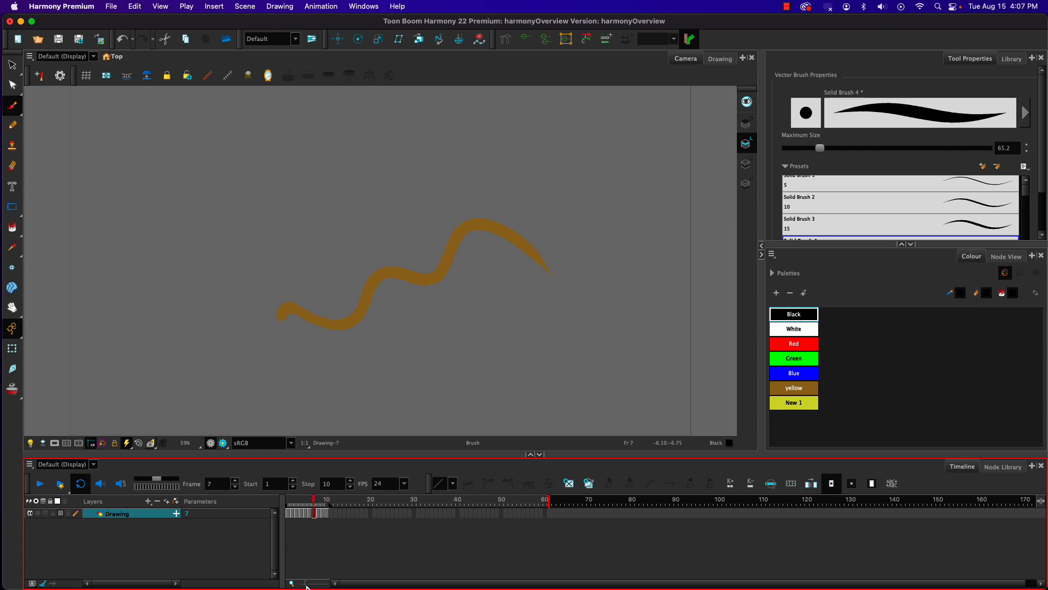
pyautogui.moveTo(307, 586); pyautogui.dragTo(337, 582)
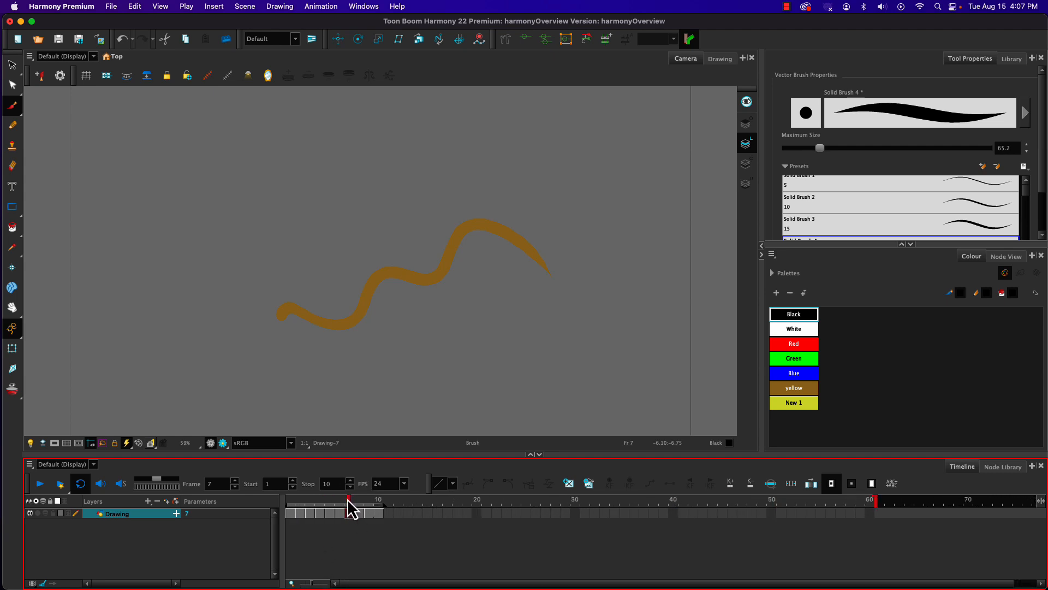
# Step: Extend the drawing layer's exposure to frame 11 in the timeline, and go to frame 2
pyautogui.moveTo(348, 501)
pyautogui.mouseDown()
pyautogui.moveTo(308, 499)
pyautogui.moveTo(366, 502)
pyautogui.moveTo(339, 505)
pyautogui.moveTo(360, 523)
pyautogui.mouseUp()
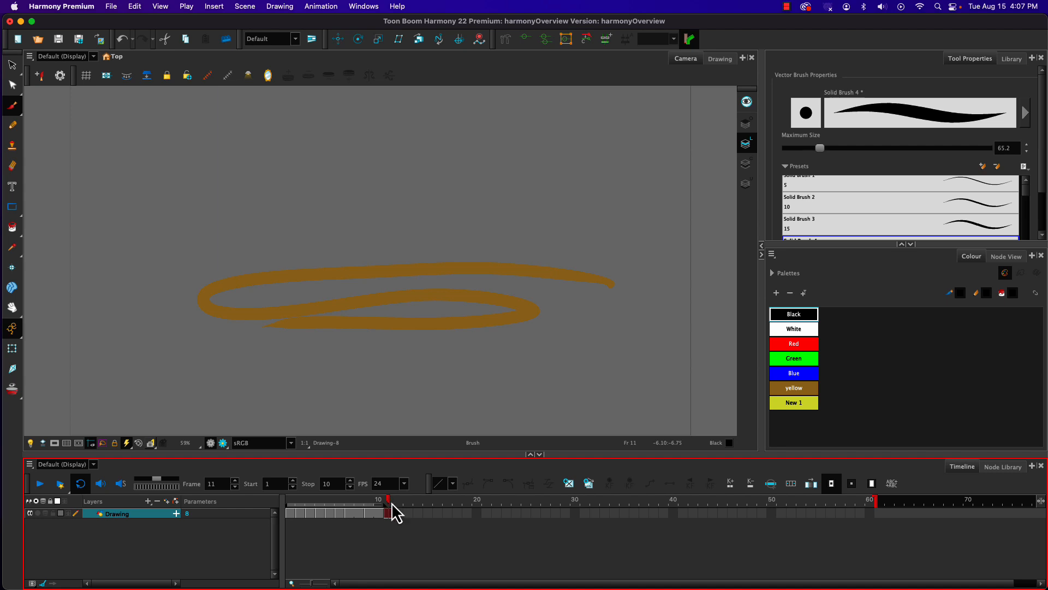
pyautogui.click(348, 508)
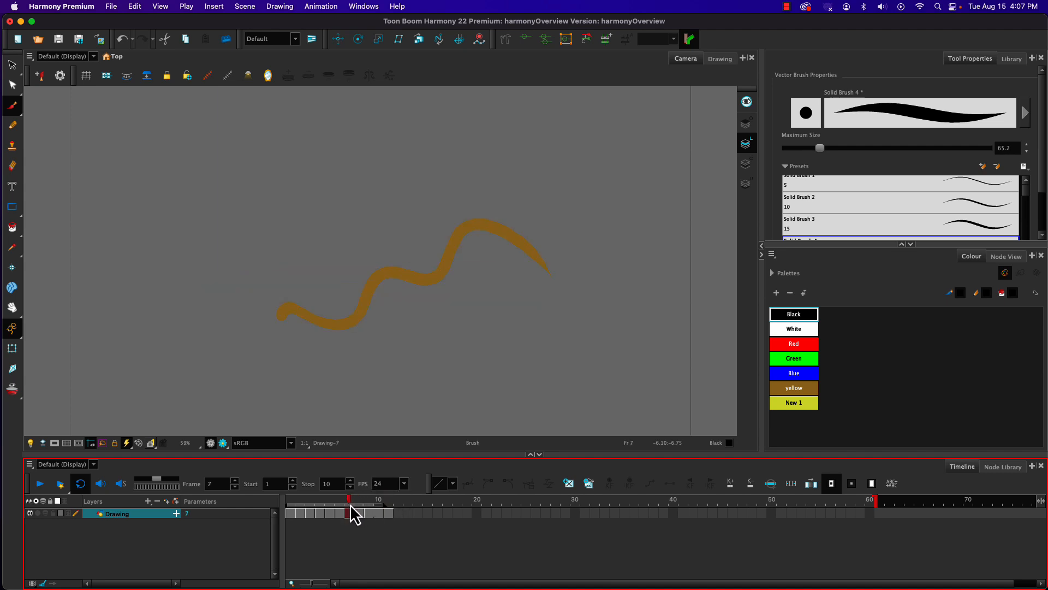
pyautogui.moveTo(348, 506)
pyautogui.mouseDown()
pyautogui.moveTo(288, 510)
pyautogui.moveTo(357, 516)
pyautogui.mouseUp()
pyautogui.click(381, 513)
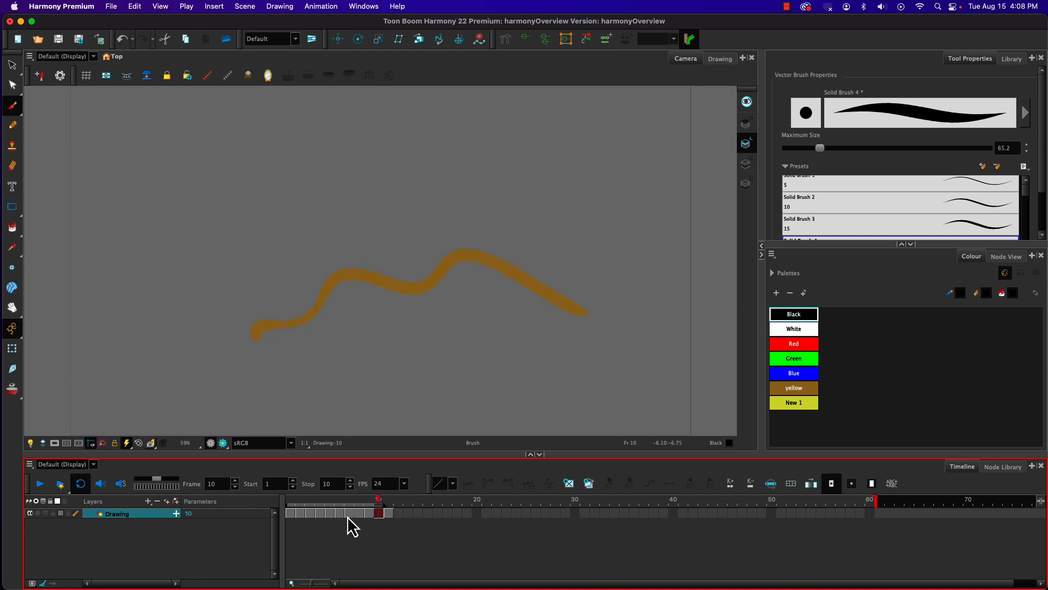
pyautogui.moveTo(398, 514)
pyautogui.mouseDown()
pyautogui.moveTo(311, 511)
pyautogui.moveTo(400, 503)
pyautogui.moveTo(274, 503)
pyautogui.mouseUp()
pyautogui.click(296, 516)
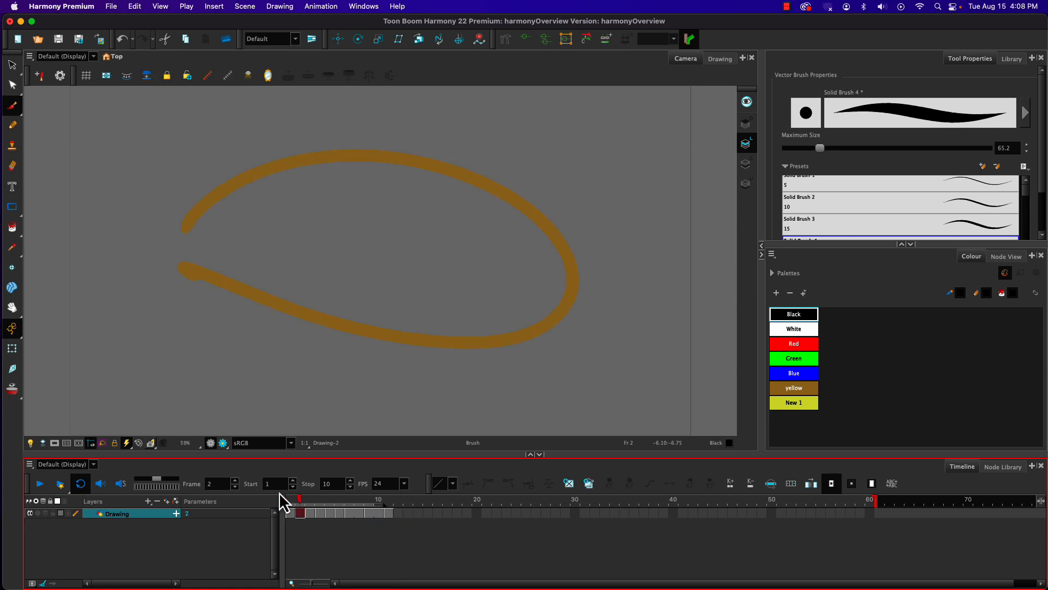
# Step: Delete the brown stroke on frame 2, and draw a rounded black blob outline there with the Brush tool
pyautogui.click(11, 66)
pyautogui.click(224, 181)
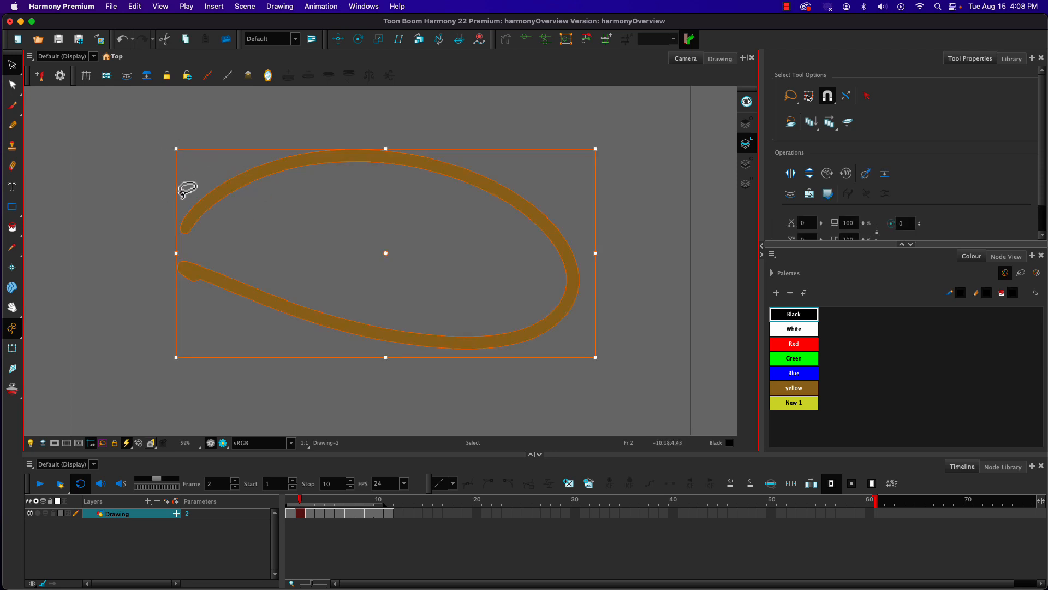
pyautogui.press('Delete')
pyautogui.moveTo(294, 257)
pyautogui.mouseDown()
pyautogui.moveTo(288, 217)
pyautogui.moveTo(439, 180)
pyautogui.moveTo(498, 293)
pyautogui.moveTo(306, 352)
pyautogui.mouseUp()
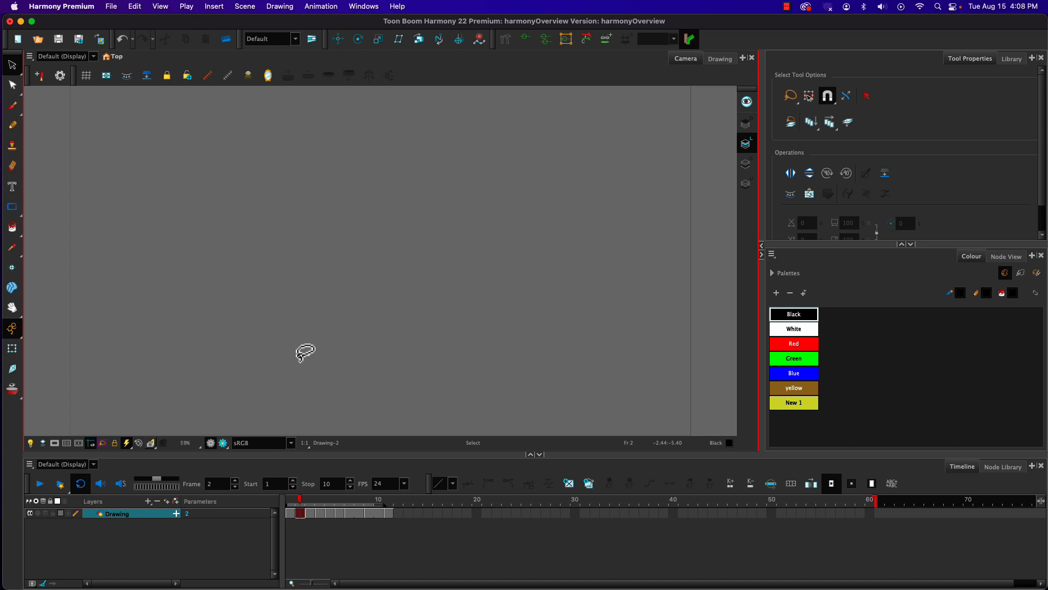
pyautogui.click(12, 105)
pyautogui.moveTo(316, 211)
pyautogui.mouseDown()
pyautogui.moveTo(423, 292)
pyautogui.moveTo(345, 216)
pyautogui.mouseUp()
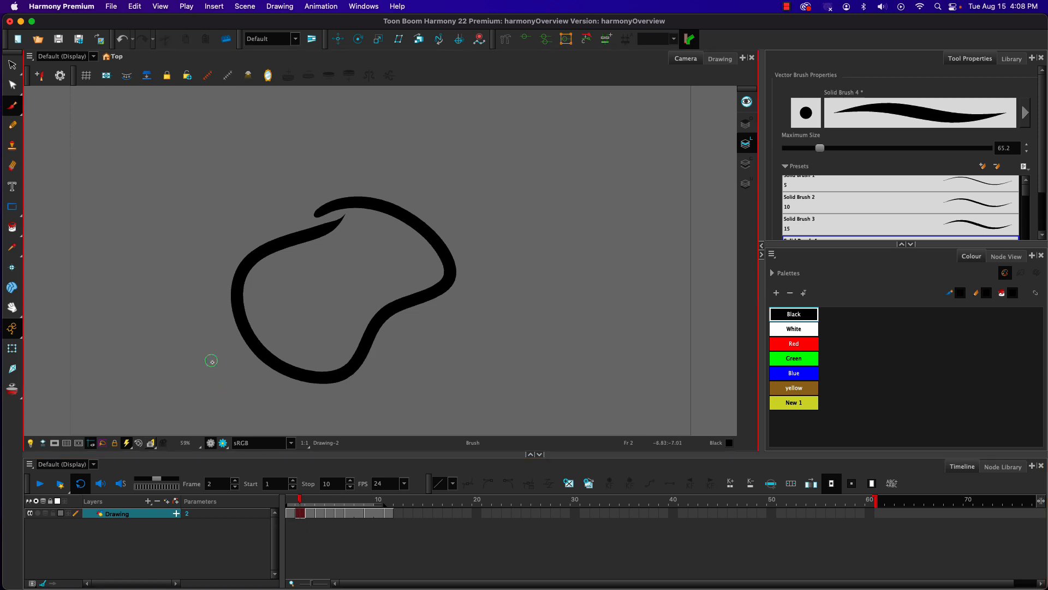
# Step: Erase the black blob outline with the Eraser tool, enlarging the eraser to about 351.1 partway through
pyautogui.click(11, 170)
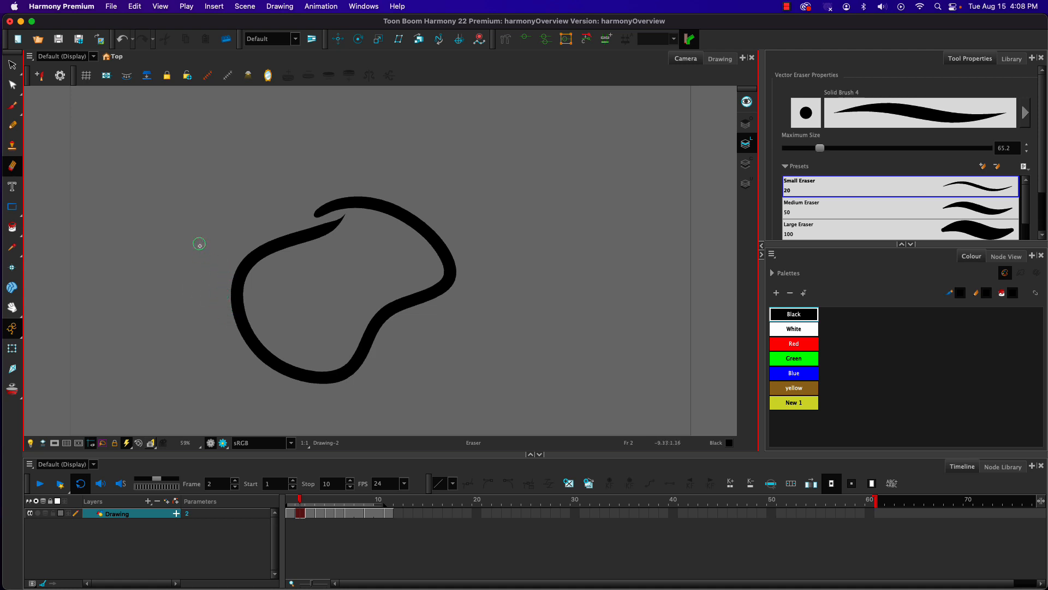
pyautogui.moveTo(204, 252)
pyautogui.mouseDown()
pyautogui.moveTo(257, 279)
pyautogui.moveTo(262, 239)
pyautogui.moveTo(327, 176)
pyautogui.moveTo(446, 284)
pyautogui.mouseUp()
pyautogui.moveTo(367, 277); pyautogui.dragTo(309, 339)
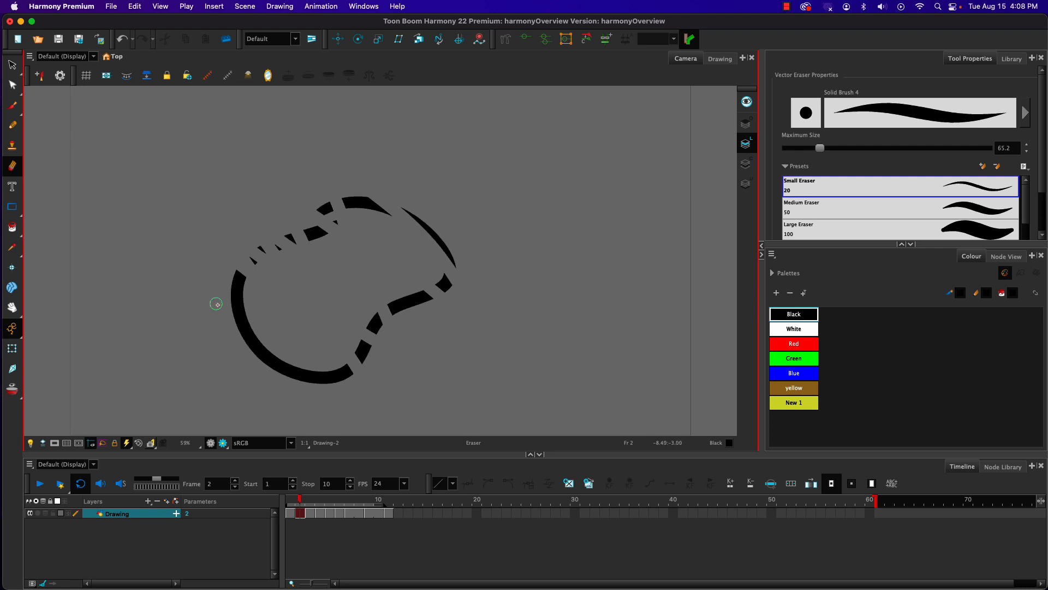
pyautogui.moveTo(235, 268)
pyautogui.mouseDown()
pyautogui.moveTo(224, 328)
pyautogui.moveTo(237, 260)
pyautogui.moveTo(244, 338)
pyautogui.moveTo(238, 258)
pyautogui.moveTo(245, 342)
pyautogui.moveTo(271, 386)
pyautogui.moveTo(245, 340)
pyautogui.moveTo(292, 385)
pyautogui.mouseUp()
pyautogui.moveTo(356, 379)
pyautogui.mouseDown()
pyautogui.moveTo(312, 387)
pyautogui.moveTo(228, 348)
pyautogui.moveTo(300, 383)
pyautogui.moveTo(345, 389)
pyautogui.moveTo(359, 373)
pyautogui.moveTo(298, 380)
pyautogui.moveTo(248, 346)
pyautogui.mouseUp()
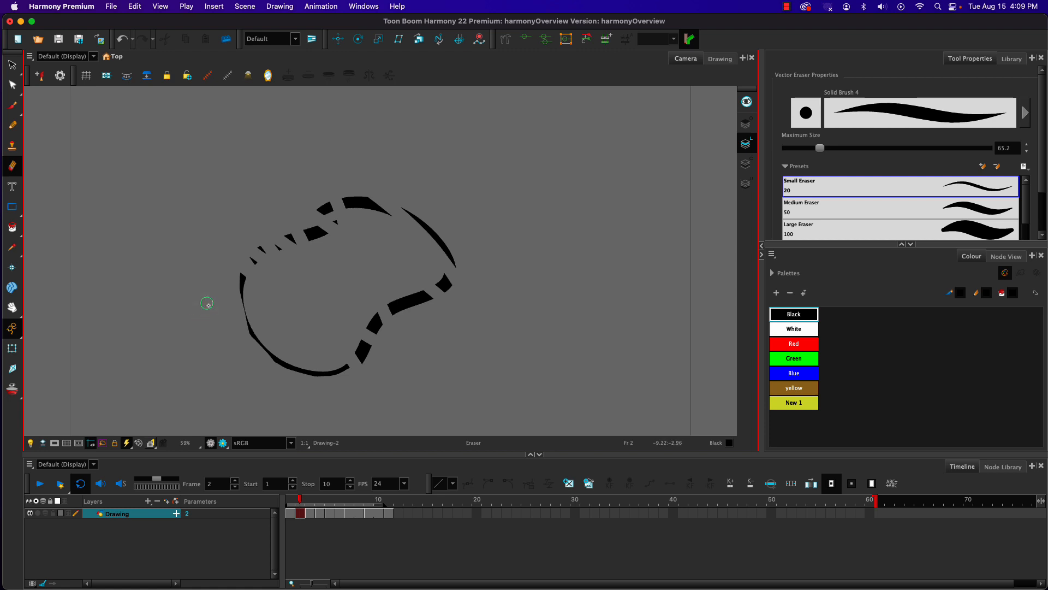
pyautogui.press('o')
pyautogui.moveTo(198, 306)
pyautogui.mouseDown()
pyautogui.moveTo(151, 301)
pyautogui.moveTo(227, 320)
pyautogui.moveTo(260, 262)
pyautogui.moveTo(411, 184)
pyautogui.moveTo(444, 241)
pyautogui.moveTo(429, 297)
pyautogui.moveTo(348, 376)
pyautogui.moveTo(203, 288)
pyautogui.mouseUp()
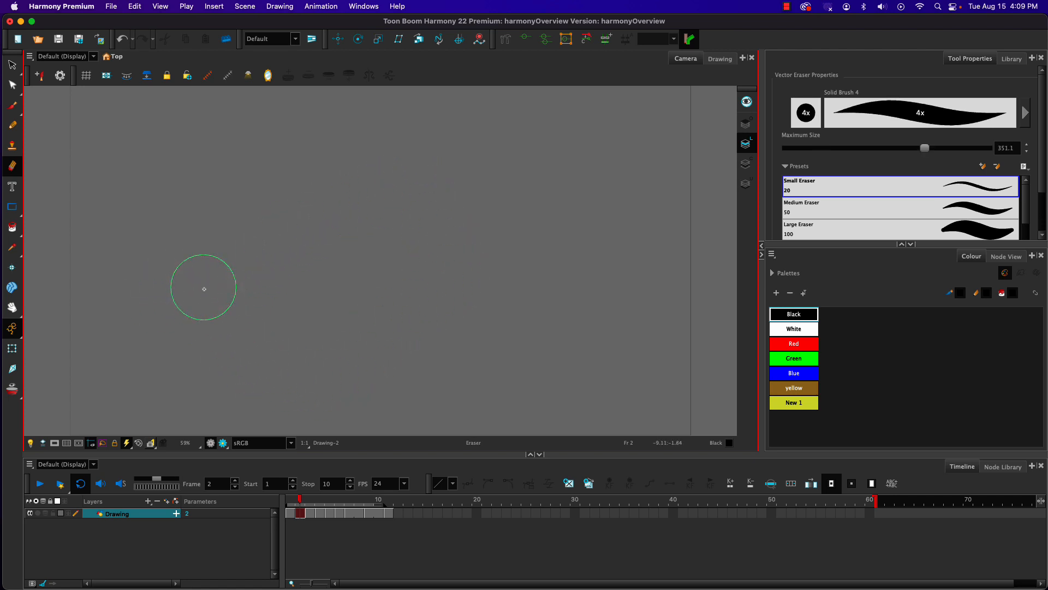
# Step: Try a large black stroke with the Stencil Brush on frame 2 and undo it
pyautogui.click(13, 114)
pyautogui.click(57, 115)
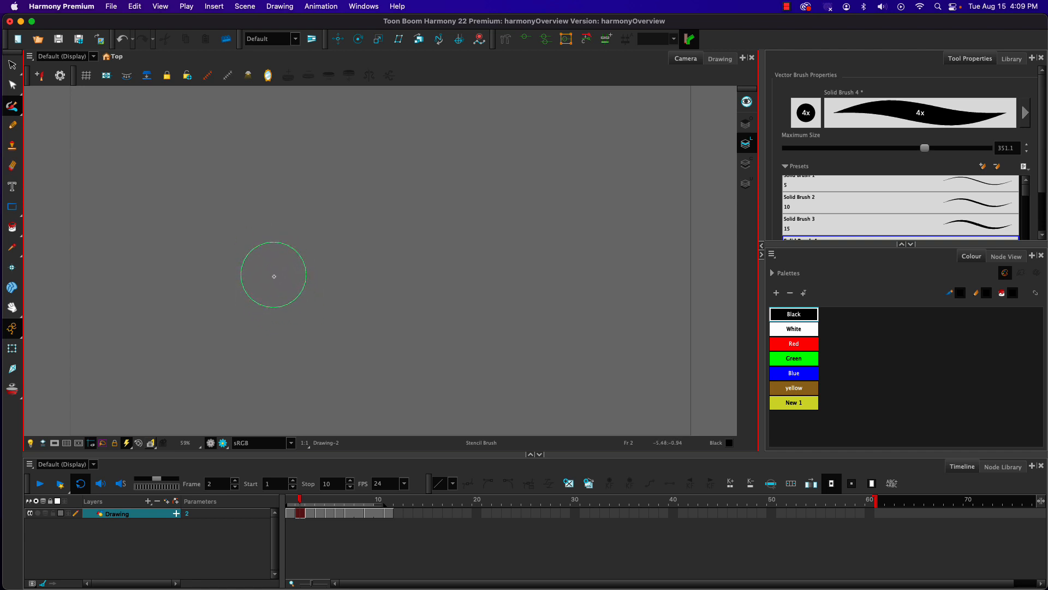
pyautogui.click(261, 252)
pyautogui.moveTo(259, 252)
pyautogui.mouseDown()
pyautogui.moveTo(228, 310)
pyautogui.moveTo(258, 365)
pyautogui.moveTo(345, 312)
pyautogui.moveTo(376, 279)
pyautogui.moveTo(411, 195)
pyautogui.moveTo(497, 215)
pyautogui.moveTo(489, 317)
pyautogui.mouseUp()
pyautogui.press('super+z')
# Step: Switch back to the Brush tool, reduce its maximum size to about 90.5, and draw a wavy black stroke on frame 2
pyautogui.moveTo(15, 113); pyautogui.dragTo(33, 100)
pyautogui.press('o')
pyautogui.moveTo(395, 260); pyautogui.dragTo(368, 256)
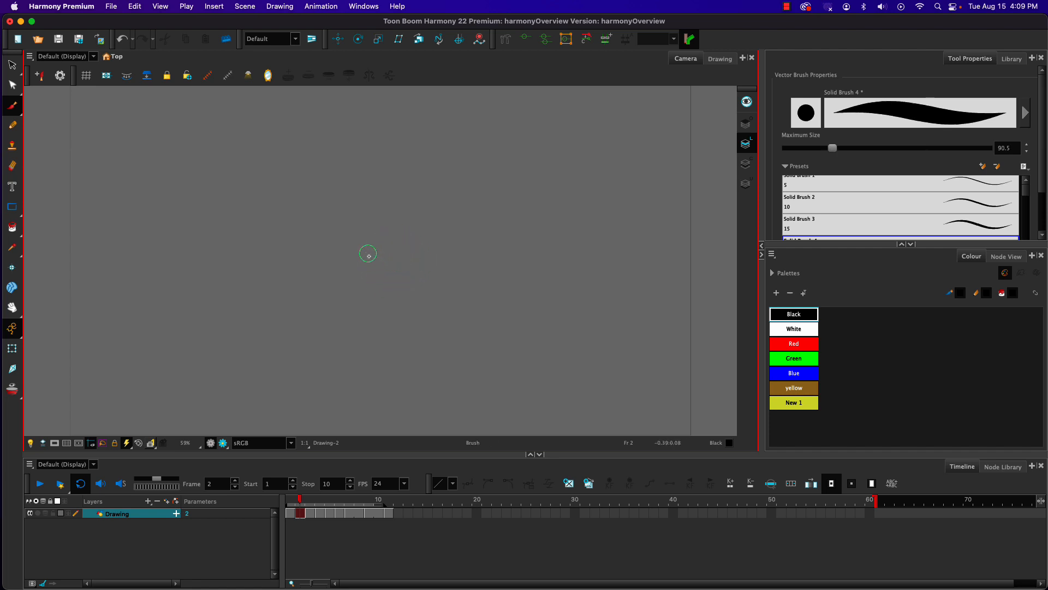
pyautogui.moveTo(365, 217)
pyautogui.mouseDown()
pyautogui.moveTo(371, 250)
pyautogui.moveTo(281, 341)
pyautogui.mouseUp()
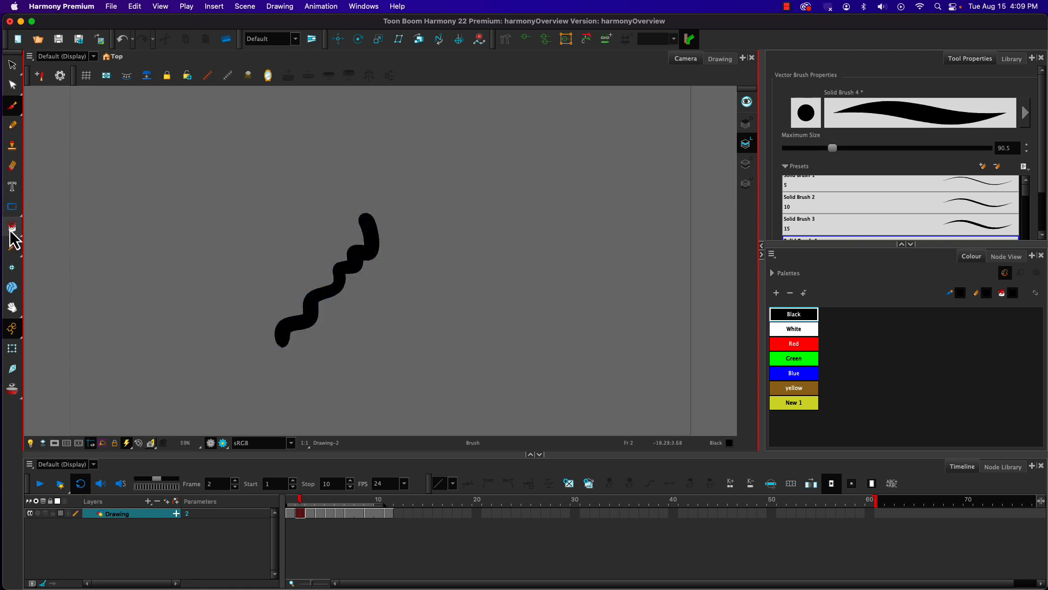
# Step: Switch to the Eraser tool, and toggle Synchronize Eraser and Brush and Brush Size Cursor in the Drawing preferences
pyautogui.click(12, 165)
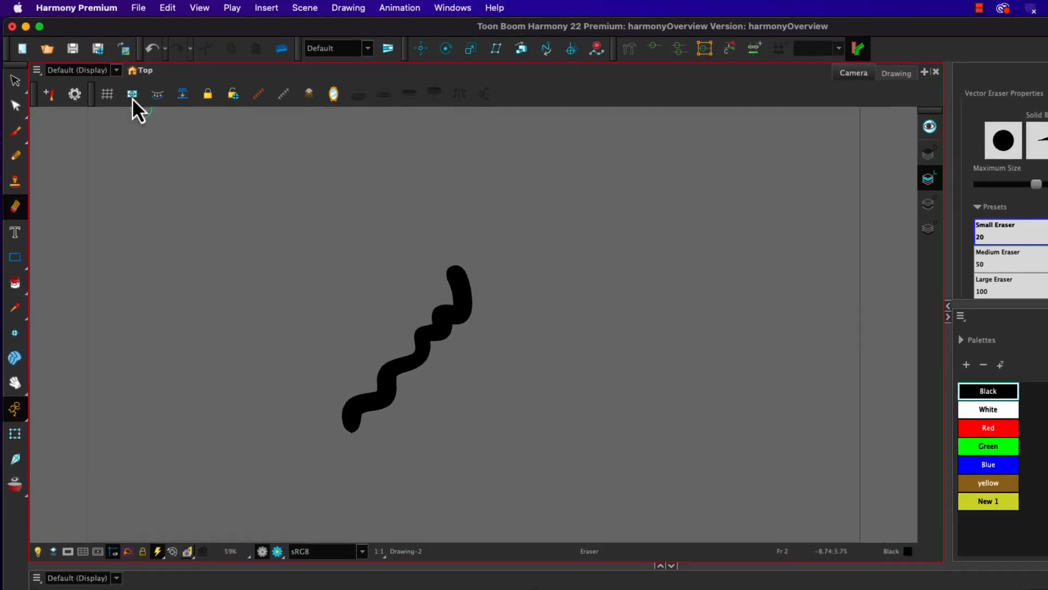
pyautogui.click(139, 9)
pyautogui.moveTo(71, 7)
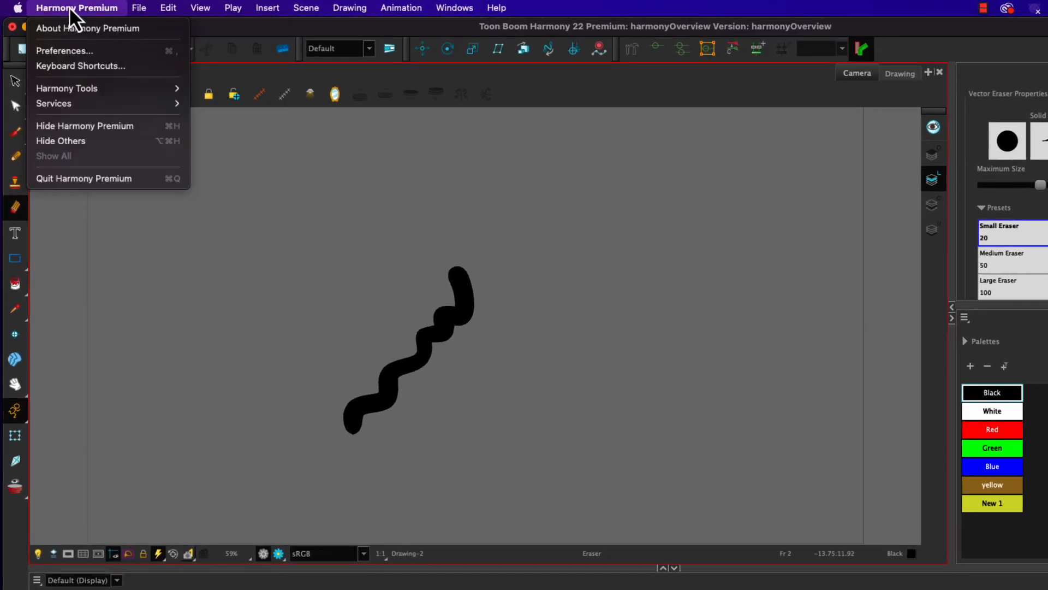
pyautogui.moveTo(172, 11)
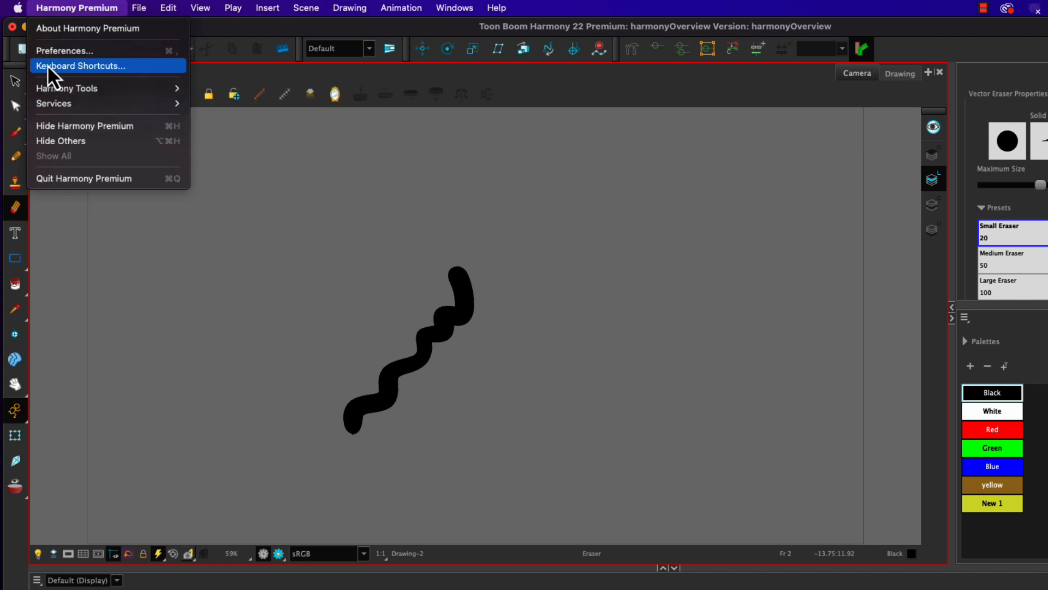
pyautogui.click(51, 50)
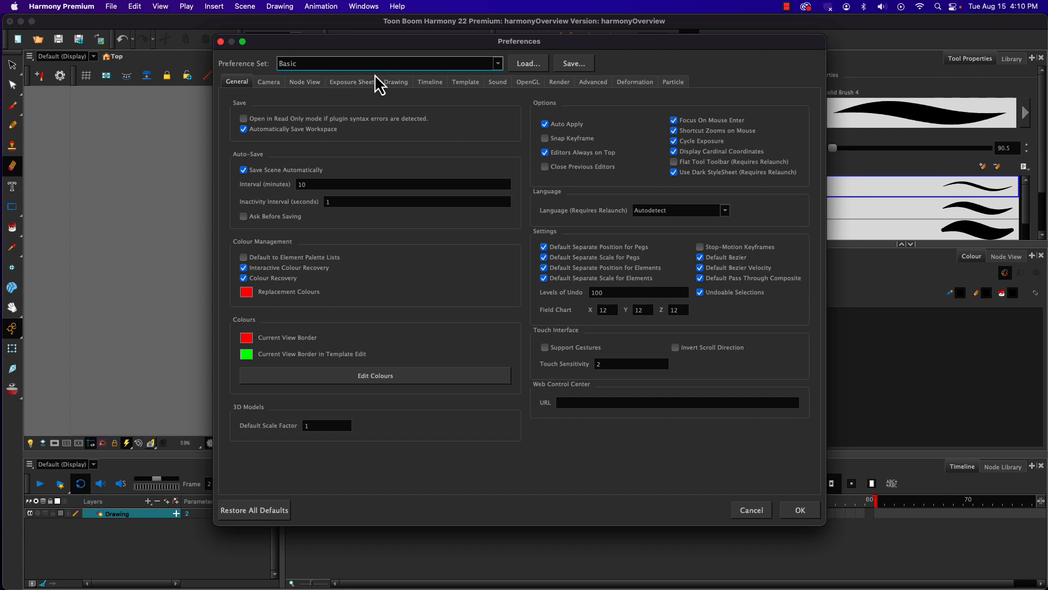
pyautogui.click(392, 83)
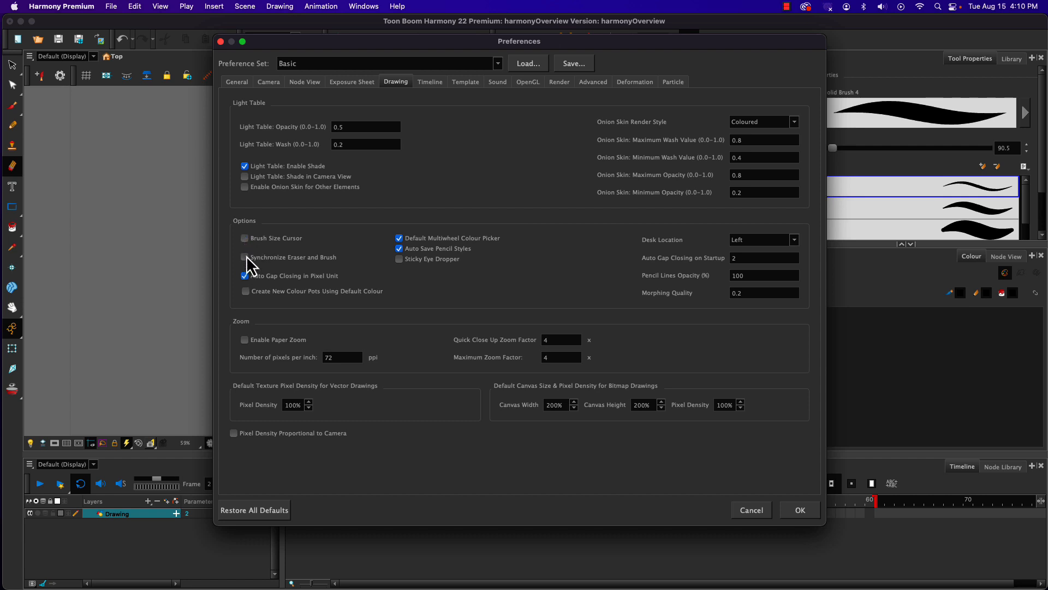
pyautogui.click(245, 257)
pyautogui.click(245, 238)
pyautogui.click(797, 512)
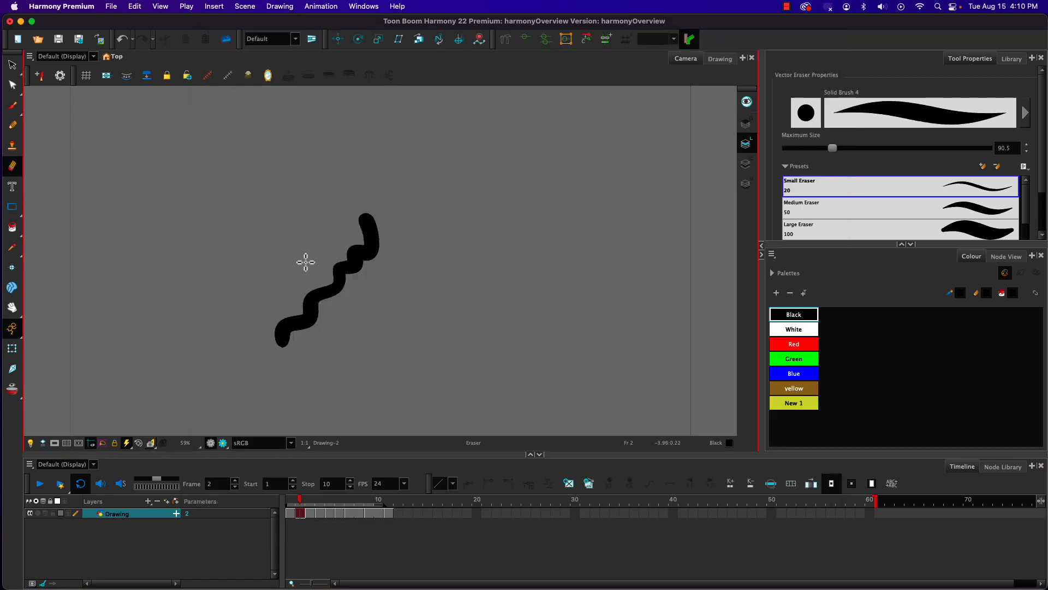
# Step: Draw several short wavy black strokes beside the long one on frame 2 with the Brush tool, enlarging the brush for the last ones
pyautogui.click(12, 104)
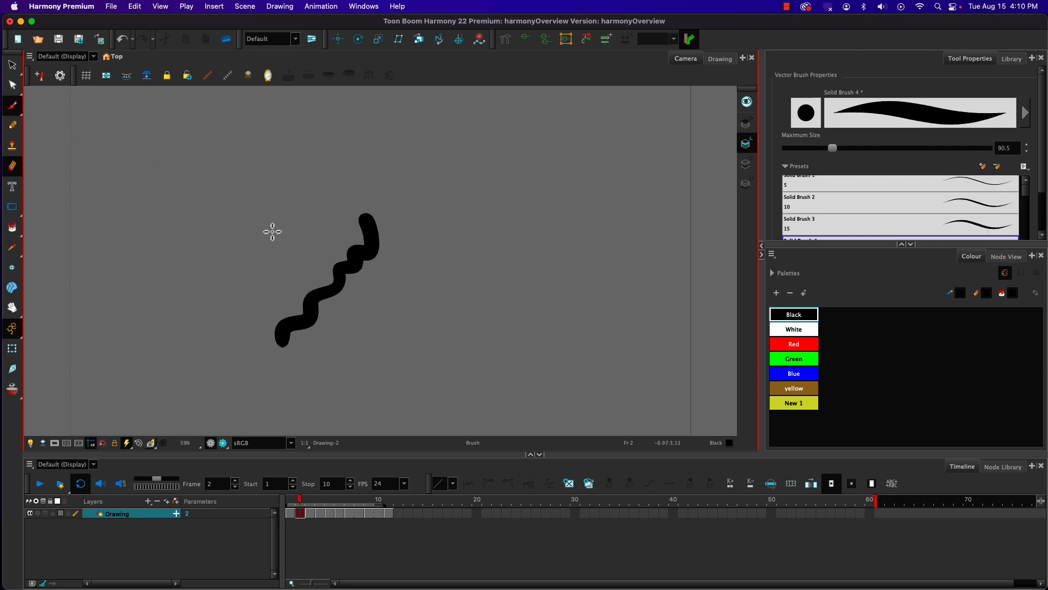
pyautogui.moveTo(289, 240)
pyautogui.mouseDown()
pyautogui.moveTo(272, 258)
pyautogui.moveTo(253, 251)
pyautogui.moveTo(243, 276)
pyautogui.mouseUp()
pyautogui.moveTo(226, 229)
pyautogui.mouseDown()
pyautogui.moveTo(236, 239)
pyautogui.moveTo(208, 276)
pyautogui.moveTo(201, 228)
pyautogui.moveTo(178, 269)
pyautogui.mouseUp()
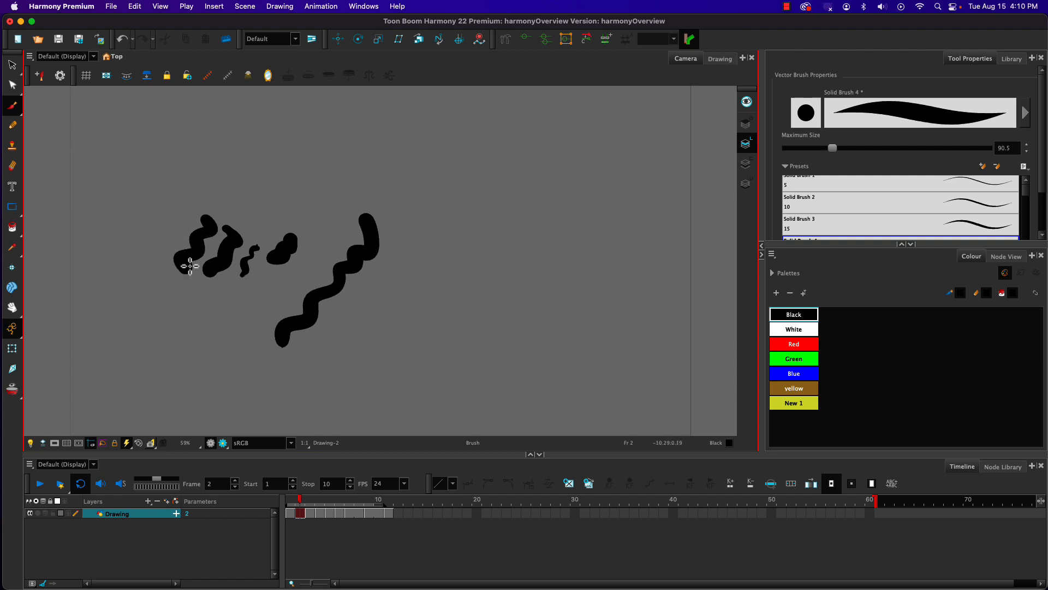
pyautogui.press('o')
pyautogui.moveTo(180, 221)
pyautogui.mouseDown()
pyautogui.moveTo(198, 248)
pyautogui.moveTo(192, 216)
pyautogui.moveTo(191, 247)
pyautogui.moveTo(157, 257)
pyautogui.moveTo(174, 272)
pyautogui.moveTo(184, 251)
pyautogui.moveTo(170, 223)
pyautogui.mouseUp()
# Step: Turn on Brush Size Cursor and toggle Synchronize Eraser and Brush in the Drawing preferences, and erase inside the large black arch with the Eraser
pyautogui.click(12, 166)
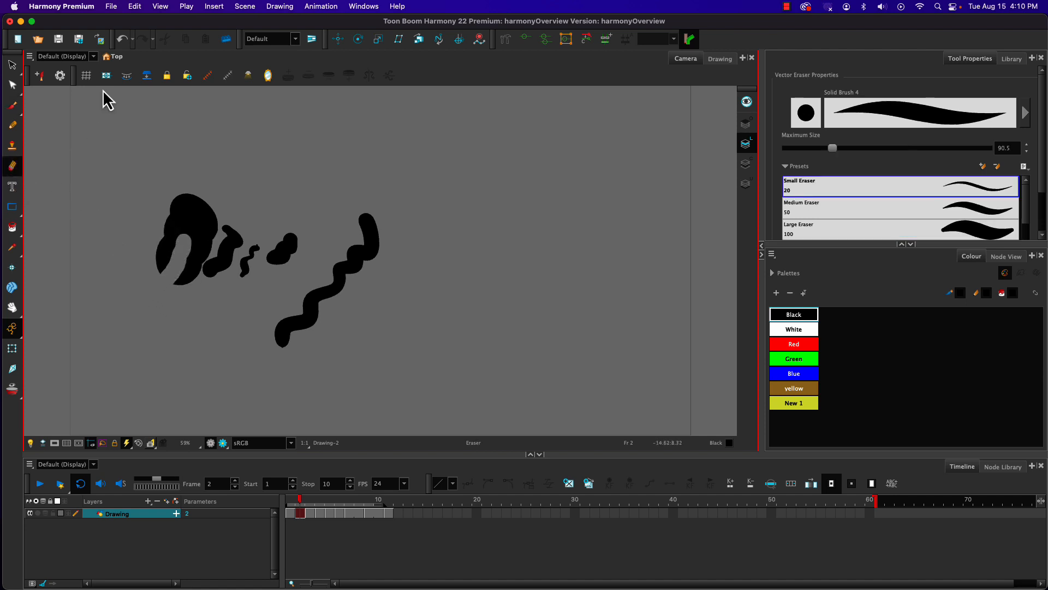
pyautogui.click(62, 6)
pyautogui.click(52, 40)
pyautogui.click(396, 83)
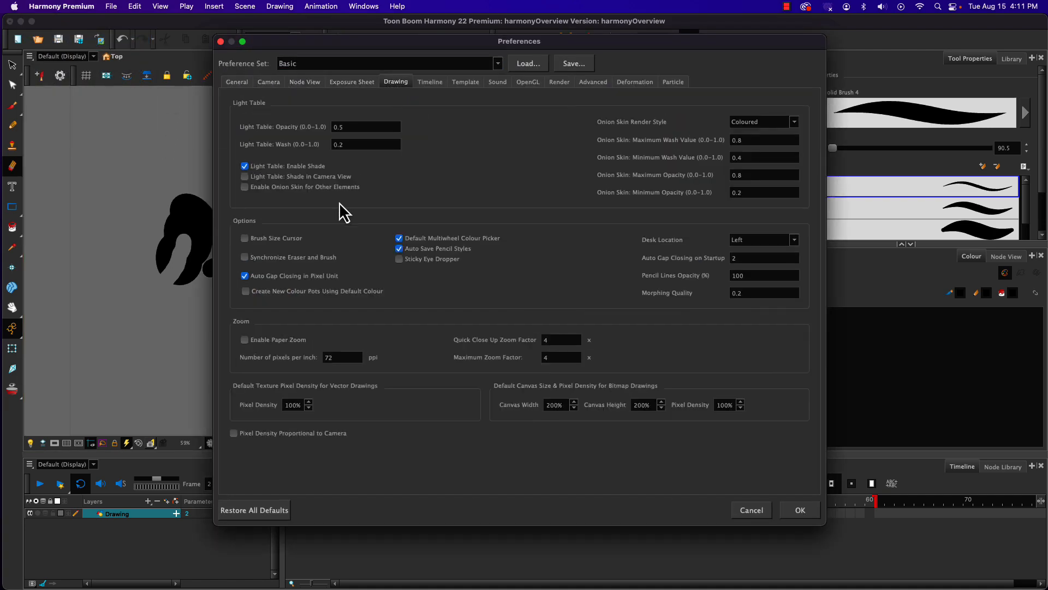
pyautogui.click(250, 238)
pyautogui.click(244, 257)
pyautogui.click(791, 509)
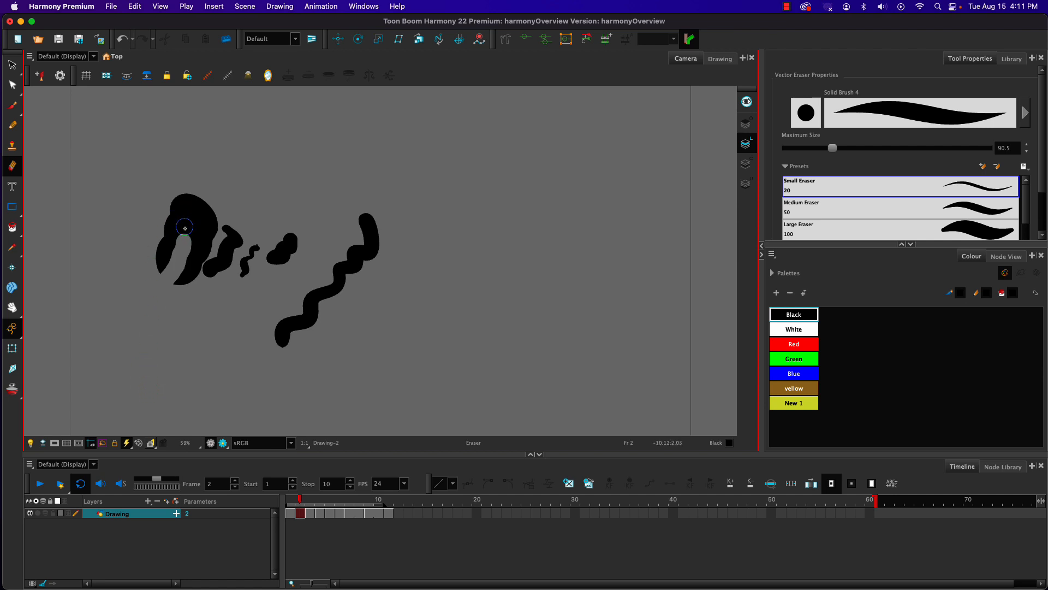
pyautogui.moveTo(184, 224); pyautogui.dragTo(183, 249)
pyautogui.moveTo(184, 227)
pyautogui.mouseDown()
pyautogui.moveTo(191, 256)
pyautogui.moveTo(171, 288)
pyautogui.mouseUp()
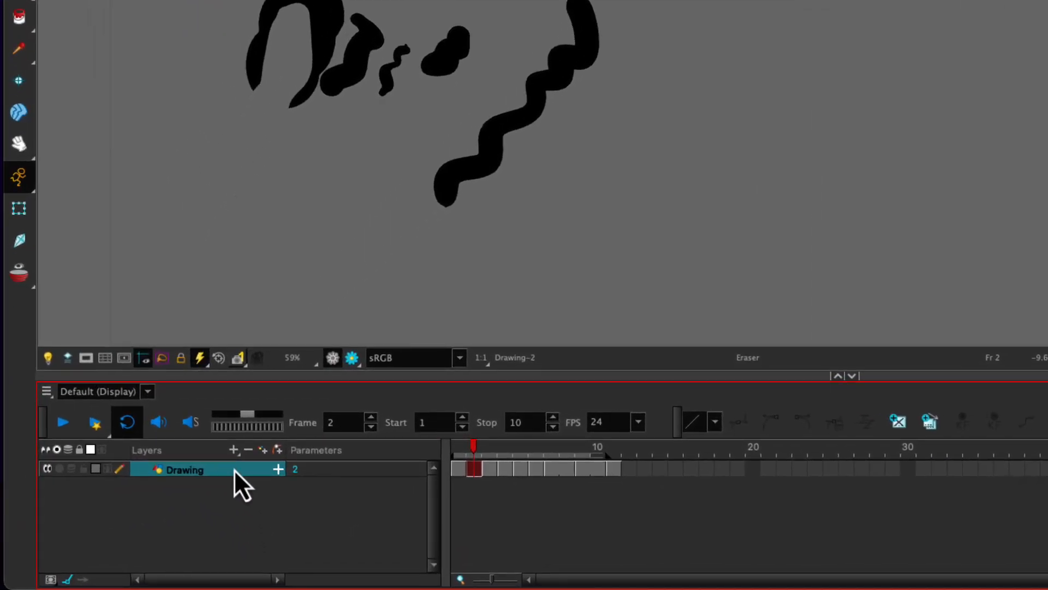
pyautogui.click(234, 451)
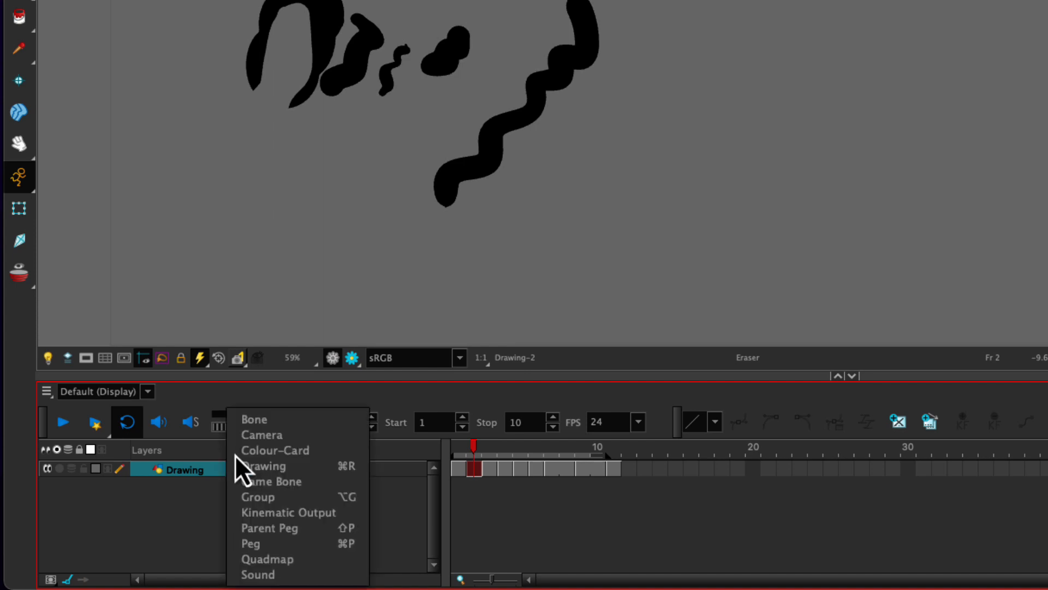
pyautogui.click(229, 468)
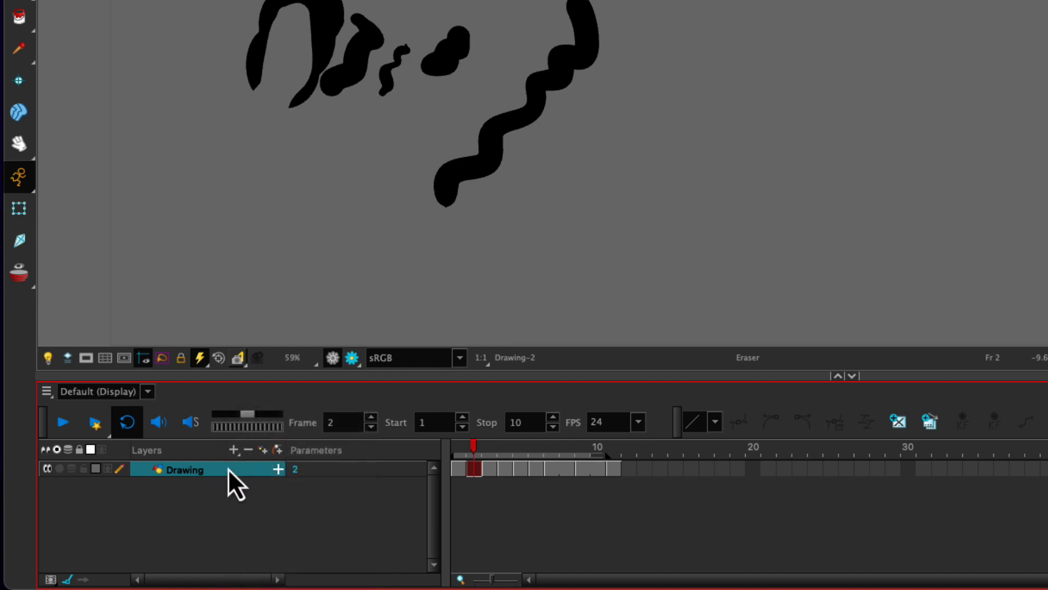
pyautogui.click(234, 453)
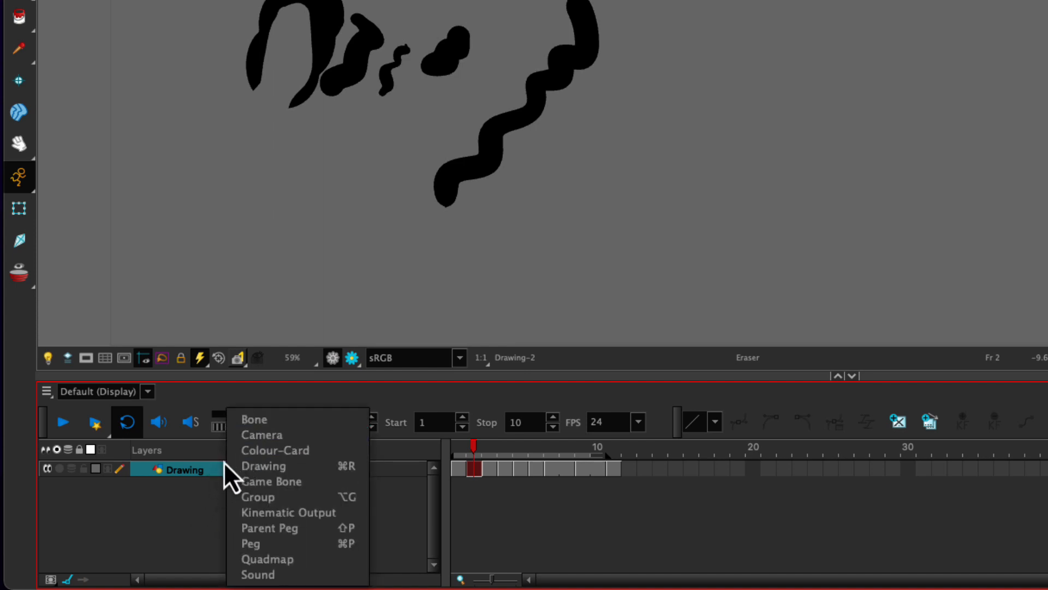
pyautogui.click(201, 505)
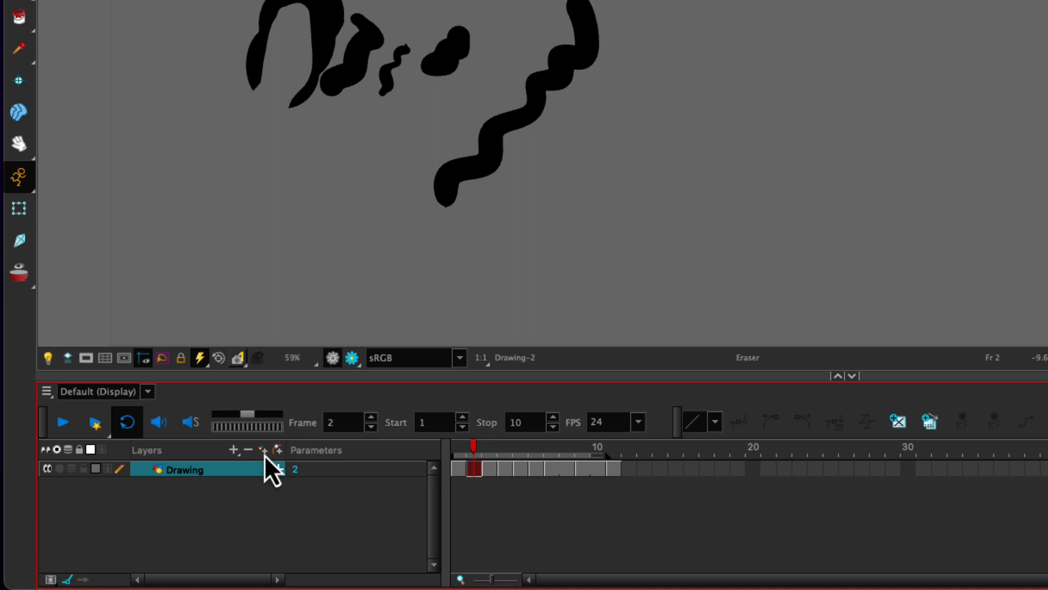
# Step: Add a vector drawing layer named drawing2
pyautogui.click(276, 468)
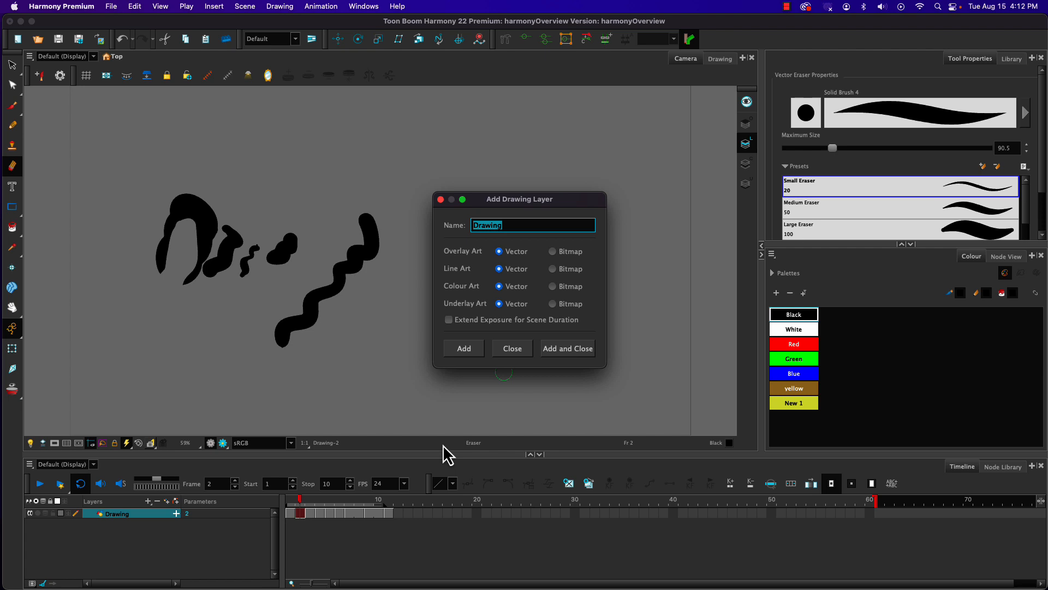
pyautogui.write('dr')
pyautogui.click(562, 354)
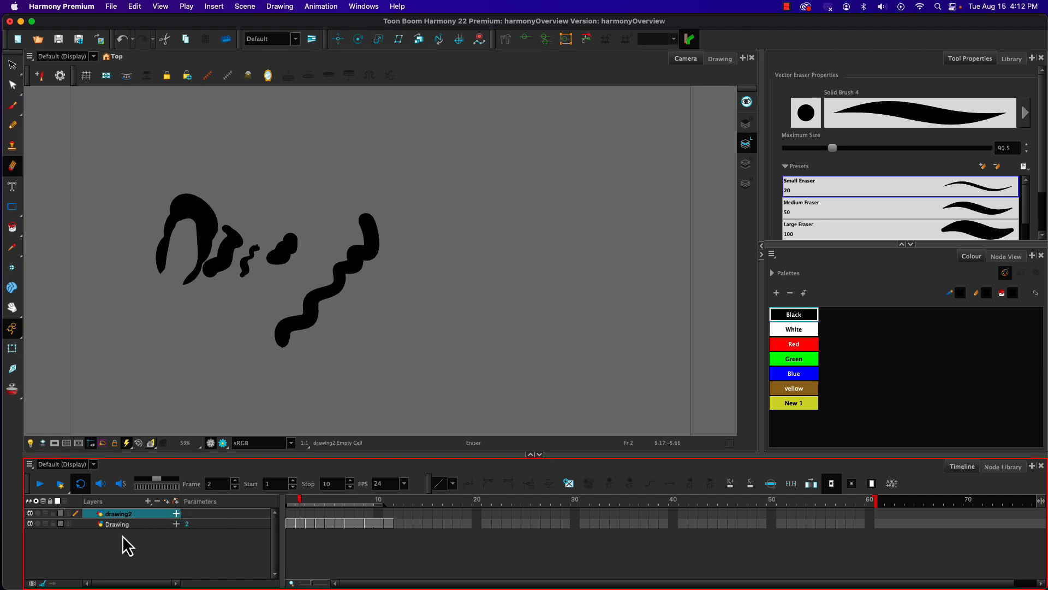
# Step: Draw a thick green ring on frame 1 of the drawing2 layer with the Brush tool
pyautogui.click(789, 361)
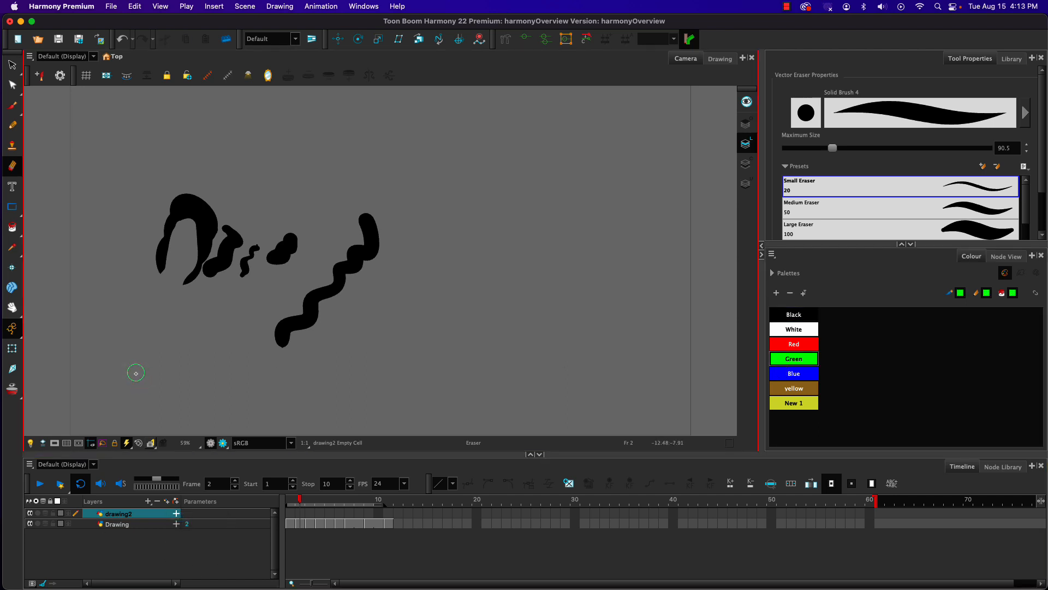
pyautogui.click(293, 515)
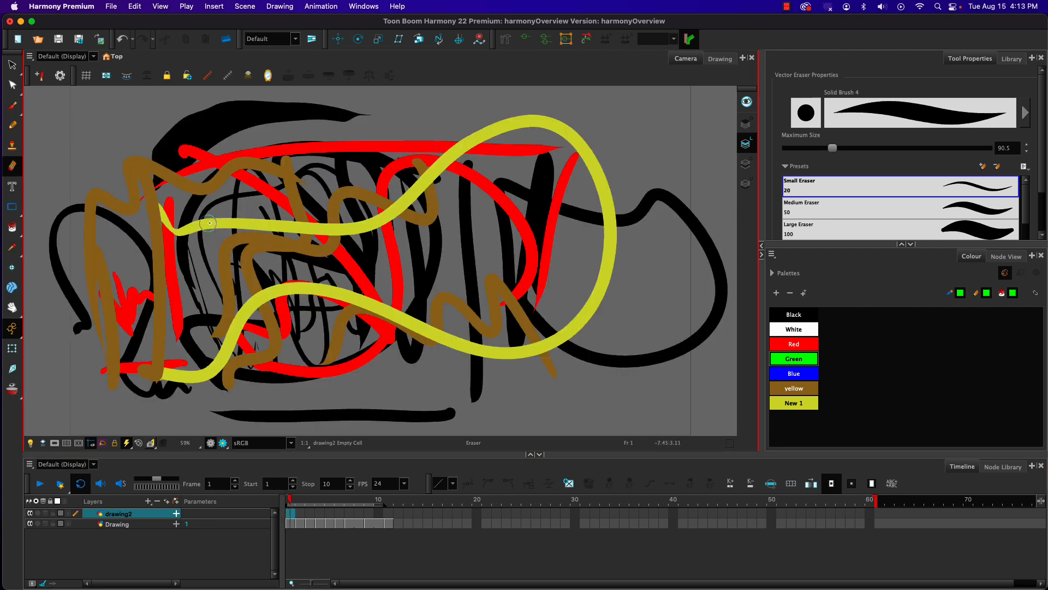
pyautogui.moveTo(209, 222)
pyautogui.mouseDown()
pyautogui.moveTo(322, 254)
pyautogui.moveTo(247, 342)
pyautogui.moveTo(200, 323)
pyautogui.mouseUp()
pyautogui.click(12, 105)
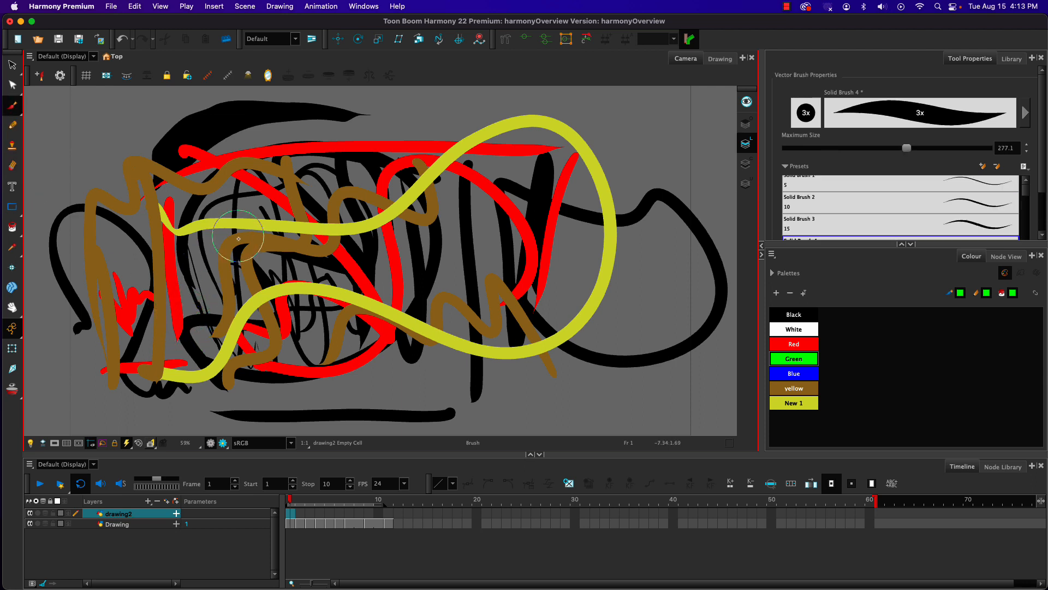
pyautogui.moveTo(225, 224); pyautogui.dragTo(263, 187)
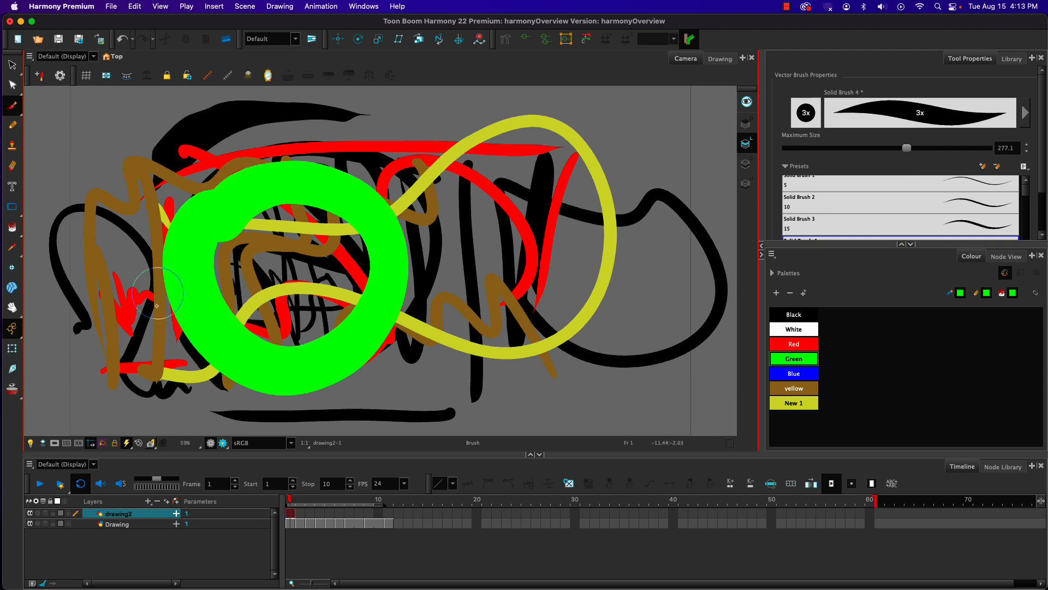
# Step: Draw a thick green ring on each of frames 2 to 4 of drawing2, flipping between neighbouring frames to compare them
pyautogui.click(300, 513)
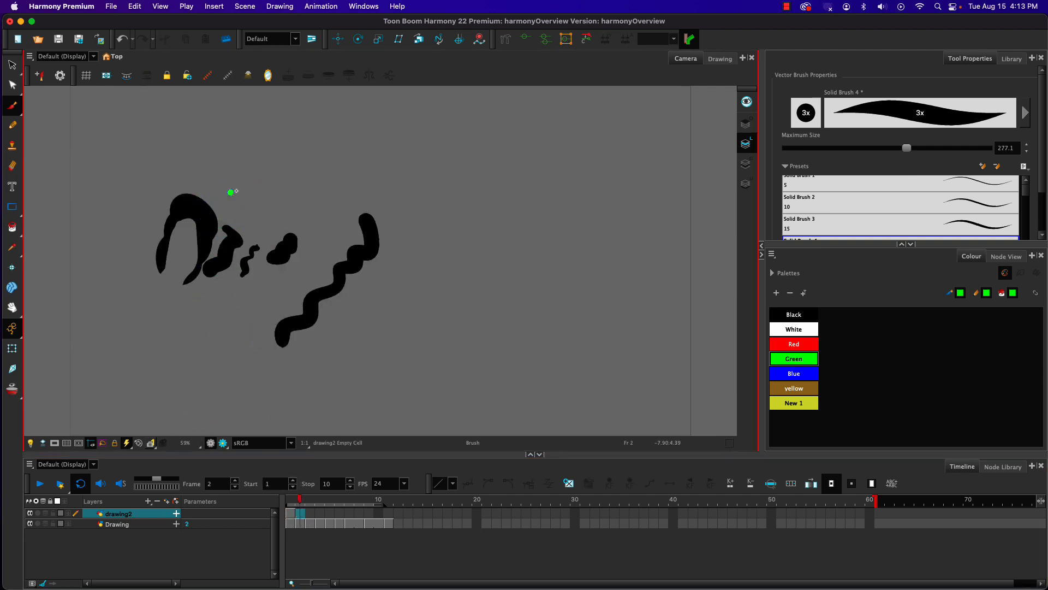
pyautogui.moveTo(230, 191)
pyautogui.mouseDown()
pyautogui.moveTo(398, 240)
pyautogui.moveTo(175, 215)
pyautogui.moveTo(265, 196)
pyautogui.mouseUp()
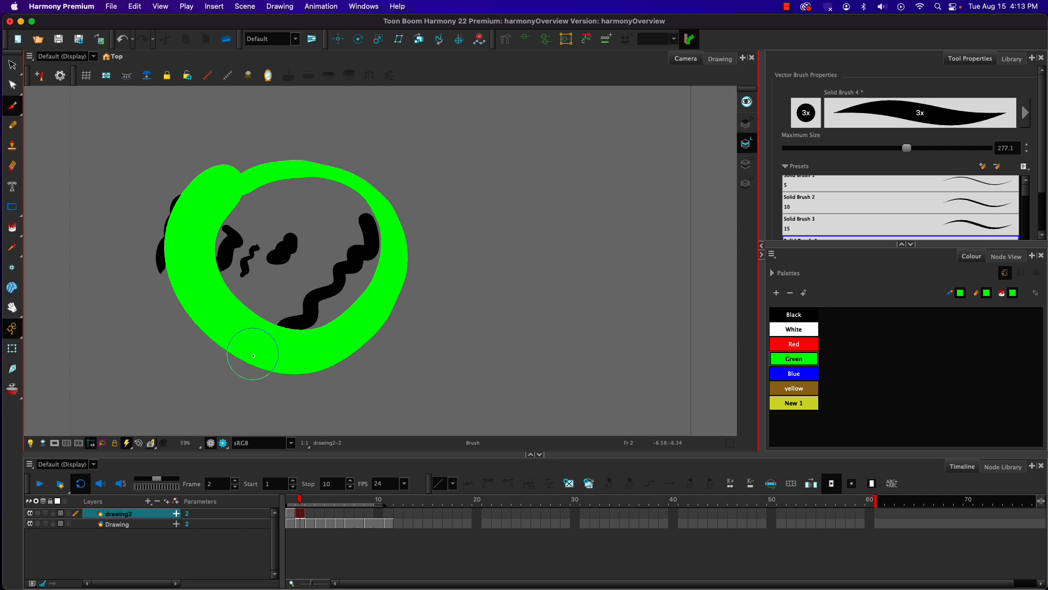
pyautogui.press('.')
pyautogui.moveTo(249, 202)
pyautogui.mouseDown()
pyautogui.moveTo(355, 300)
pyautogui.moveTo(301, 182)
pyautogui.moveTo(420, 248)
pyautogui.moveTo(254, 199)
pyautogui.mouseUp()
pyautogui.press('.')
pyautogui.press(',')
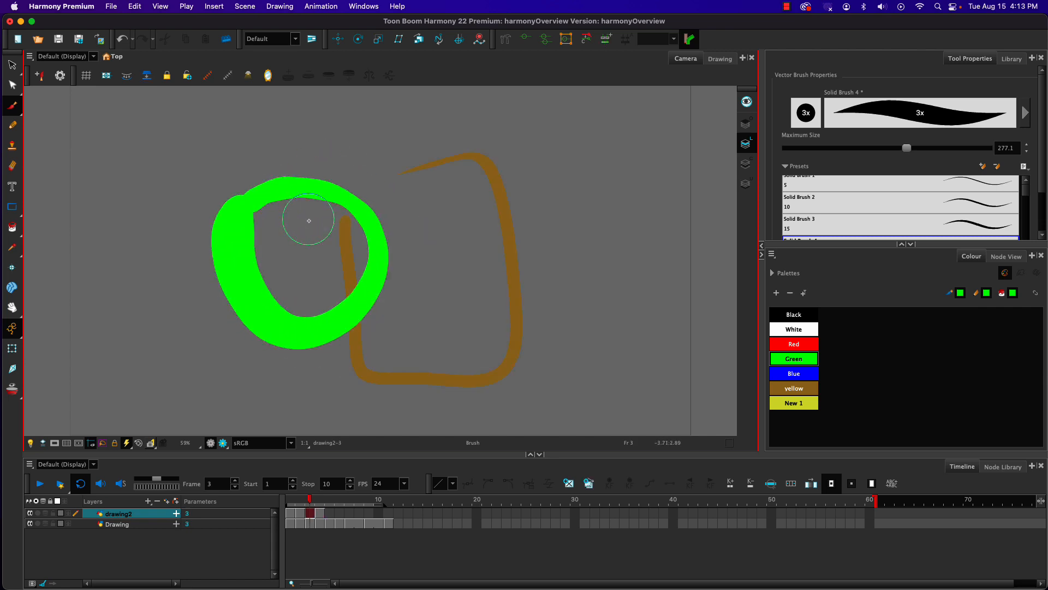
pyautogui.press('.')
pyautogui.press(',')
pyautogui.press('.')
pyautogui.press(',')
pyautogui.press('.')
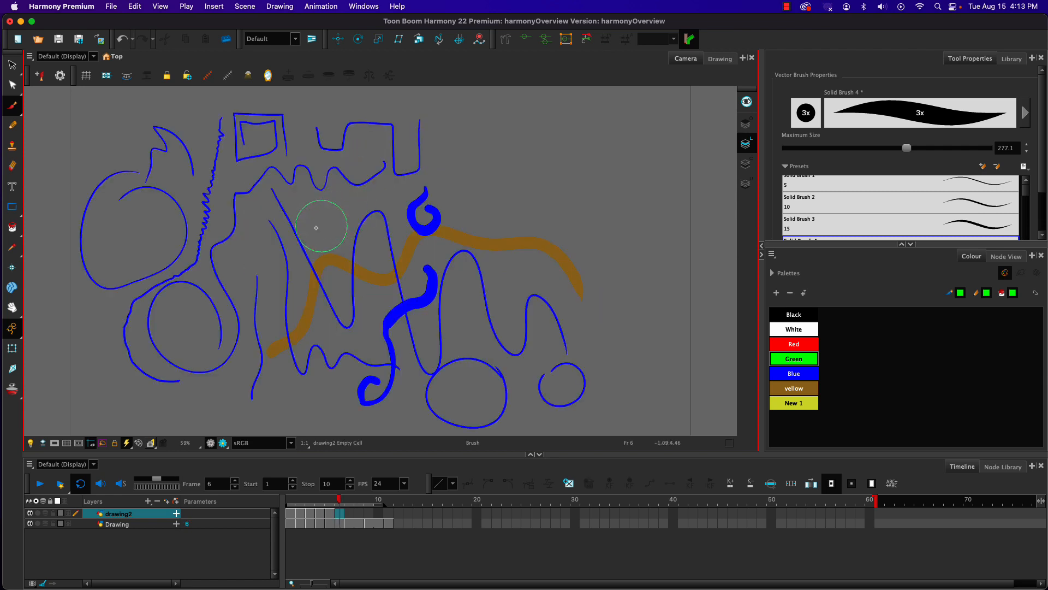
# Step: Continue the green ring animation on drawing2 with one ring per frame from frame 5 to frame 11
pyautogui.moveTo(271, 208)
pyautogui.mouseDown()
pyautogui.moveTo(398, 212)
pyautogui.moveTo(250, 217)
pyautogui.moveTo(363, 176)
pyautogui.moveTo(433, 322)
pyautogui.moveTo(398, 147)
pyautogui.mouseUp()
pyautogui.press('.')
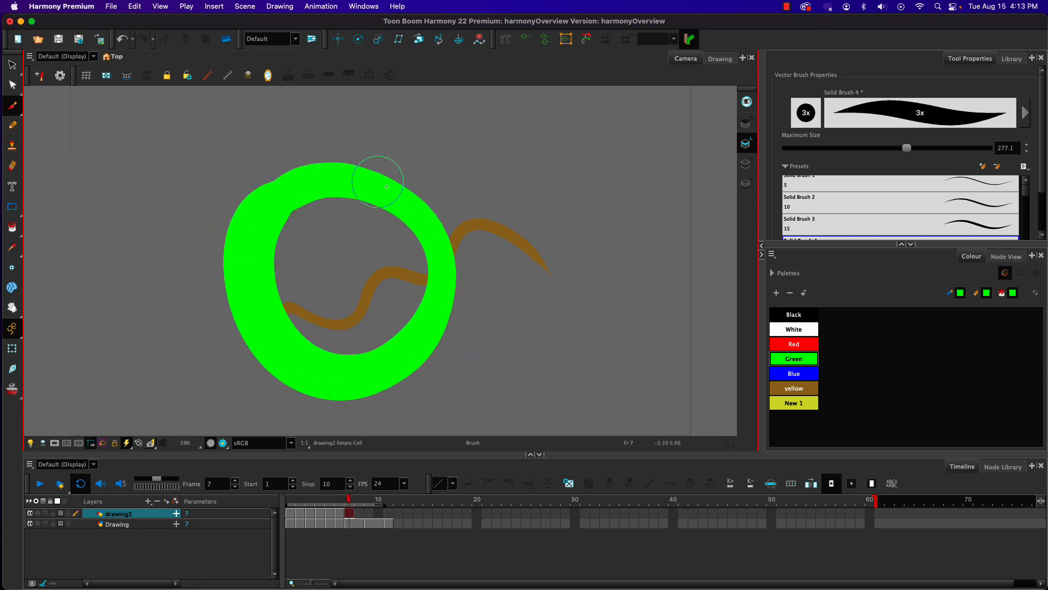
pyautogui.press('.')
pyautogui.moveTo(289, 224)
pyautogui.mouseDown()
pyautogui.moveTo(425, 355)
pyautogui.moveTo(350, 221)
pyautogui.moveTo(426, 356)
pyautogui.moveTo(433, 232)
pyautogui.moveTo(358, 328)
pyautogui.moveTo(396, 321)
pyautogui.mouseUp()
pyautogui.press('.')
pyautogui.press('.')
pyautogui.click(382, 512)
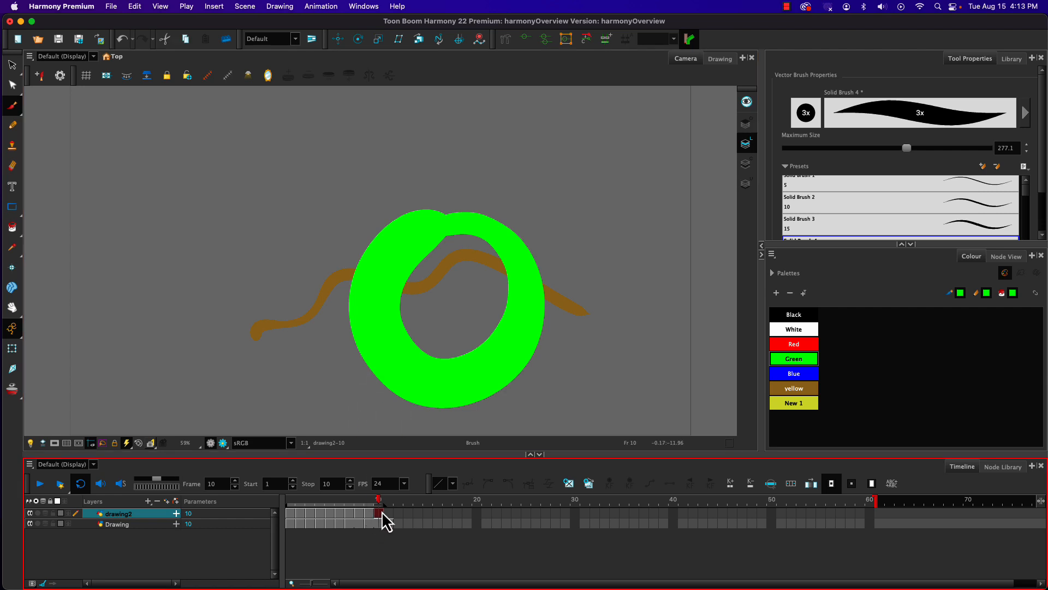
pyautogui.press('.')
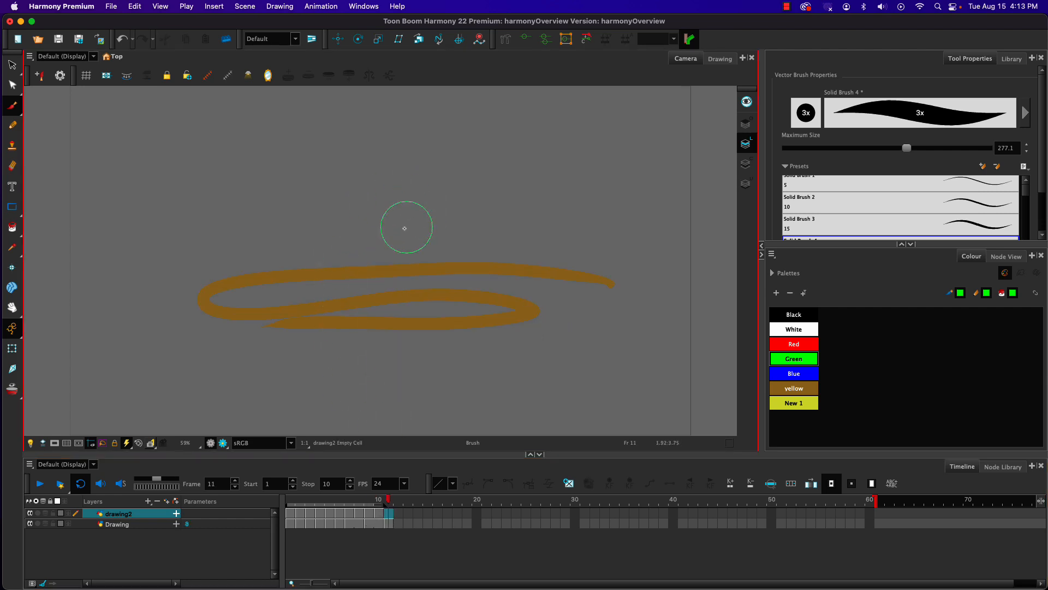
pyautogui.moveTo(405, 227)
pyautogui.mouseDown()
pyautogui.moveTo(505, 387)
pyautogui.moveTo(376, 206)
pyautogui.mouseUp()
# Step: Set playback to stop at frame 11, and play the animation before and after hiding the Drawing layer
pyautogui.click(389, 513)
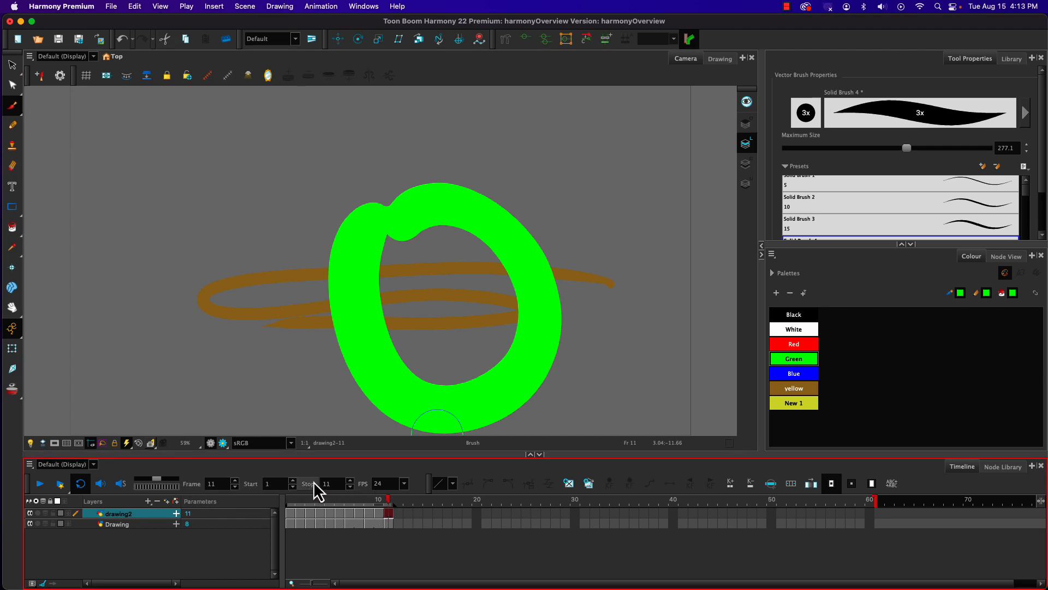
pyautogui.click(41, 483)
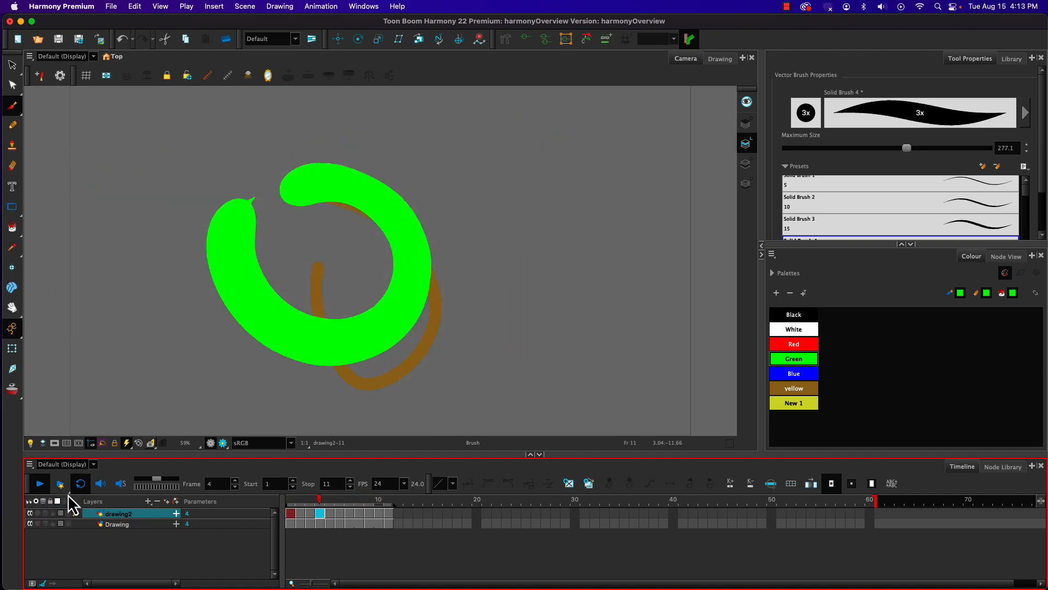
pyautogui.click(40, 484)
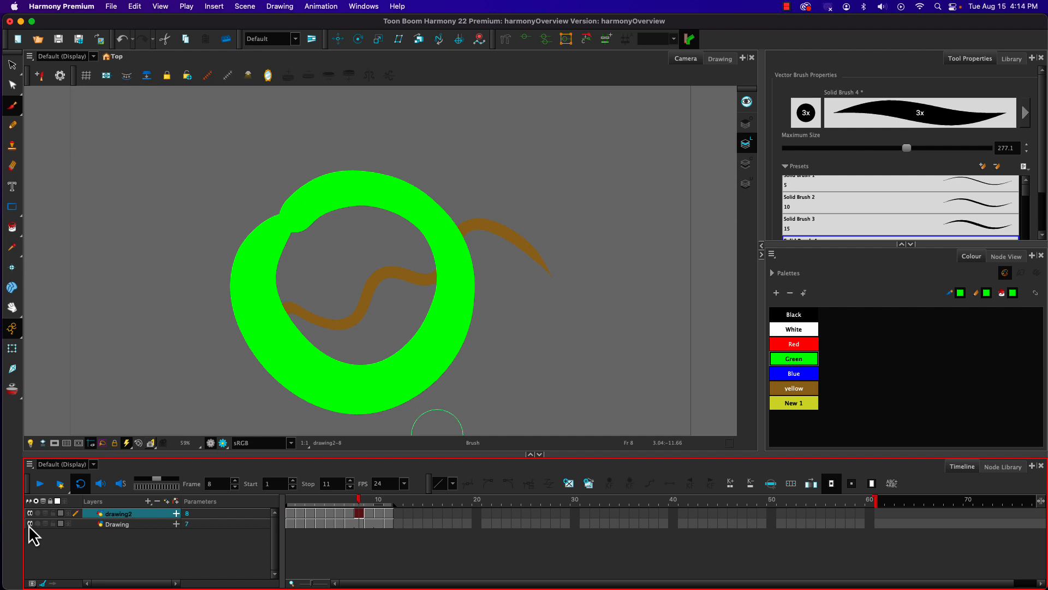
pyautogui.click(41, 483)
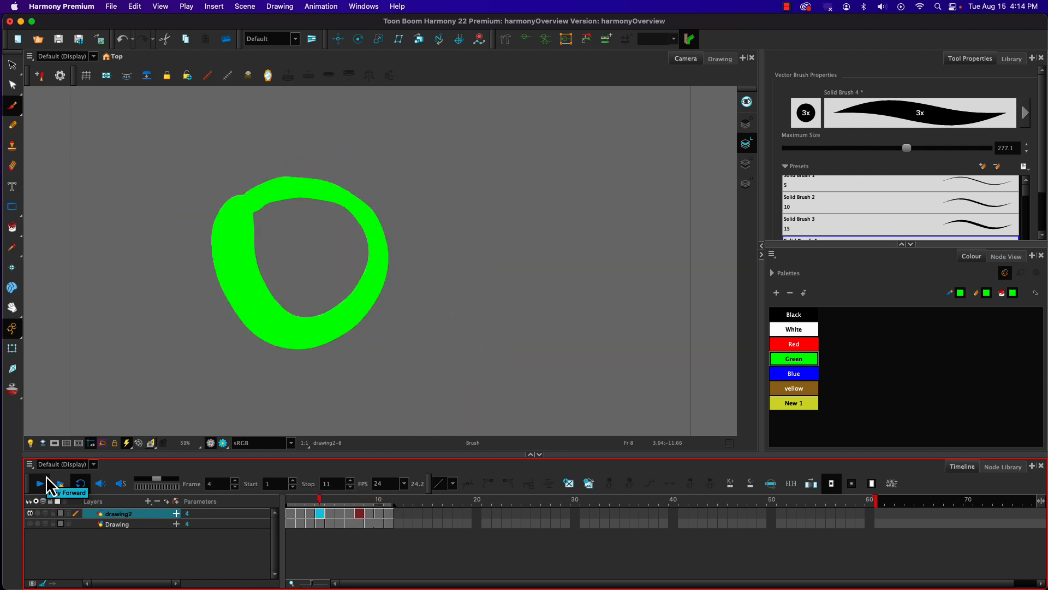
pyautogui.click(39, 484)
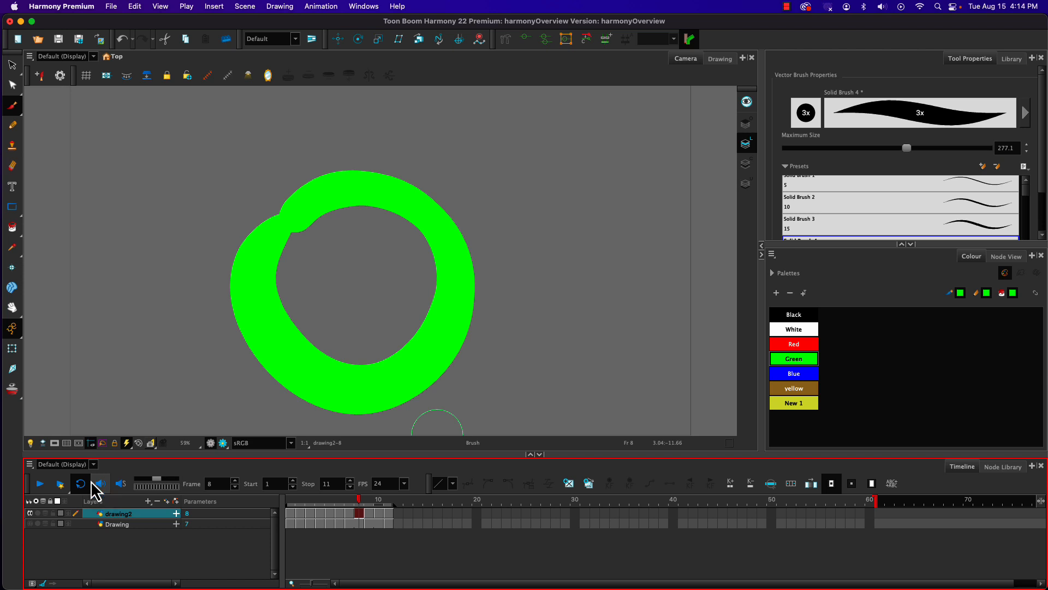
# Step: Go to frame 1 and add another vector drawing layer with the default name
pyautogui.click(290, 513)
pyautogui.click(166, 501)
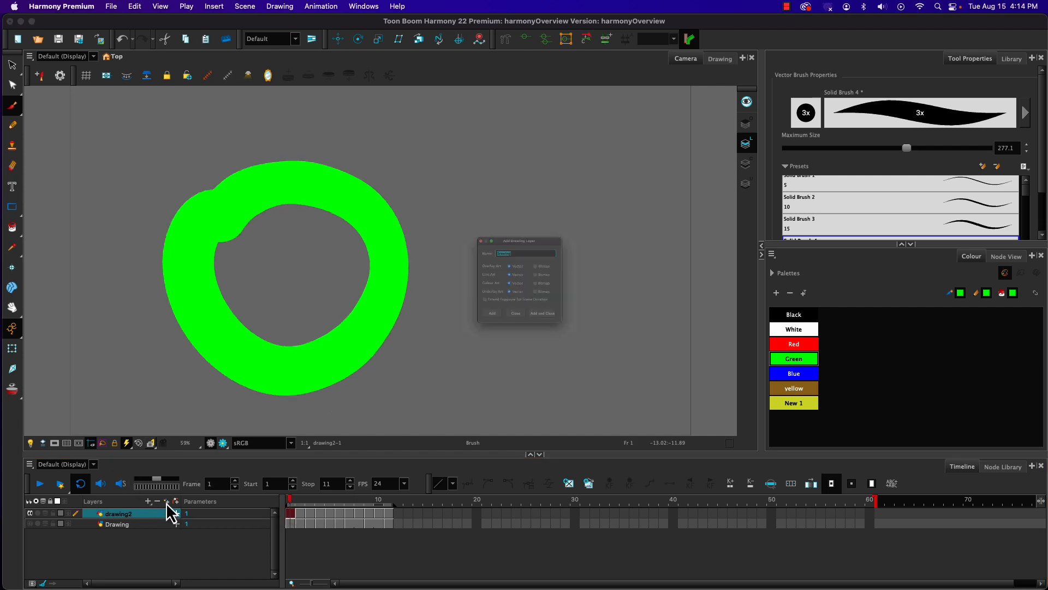
pyautogui.press('Return')
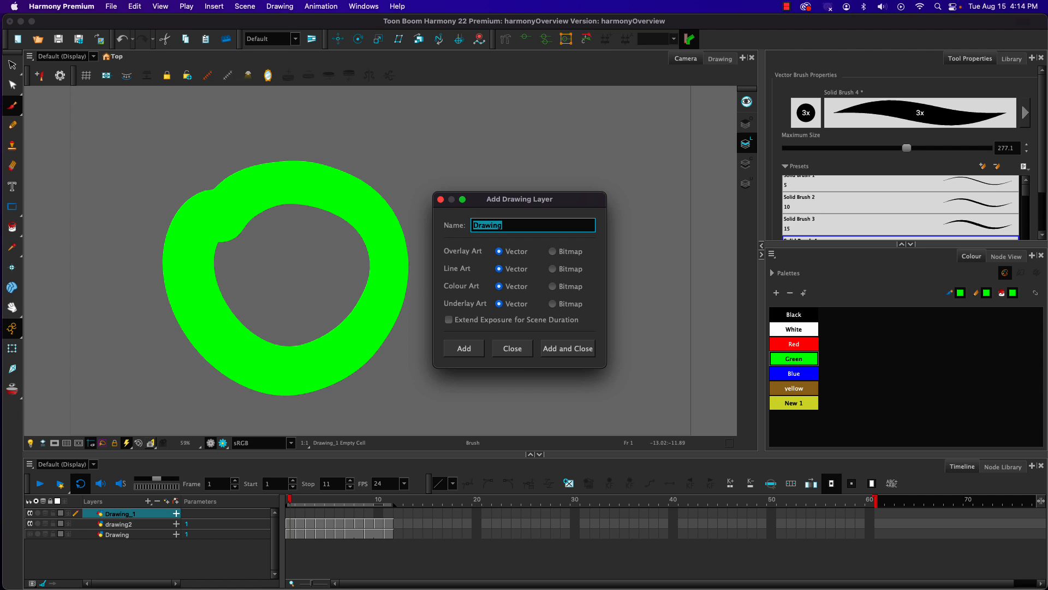
pyautogui.click(511, 349)
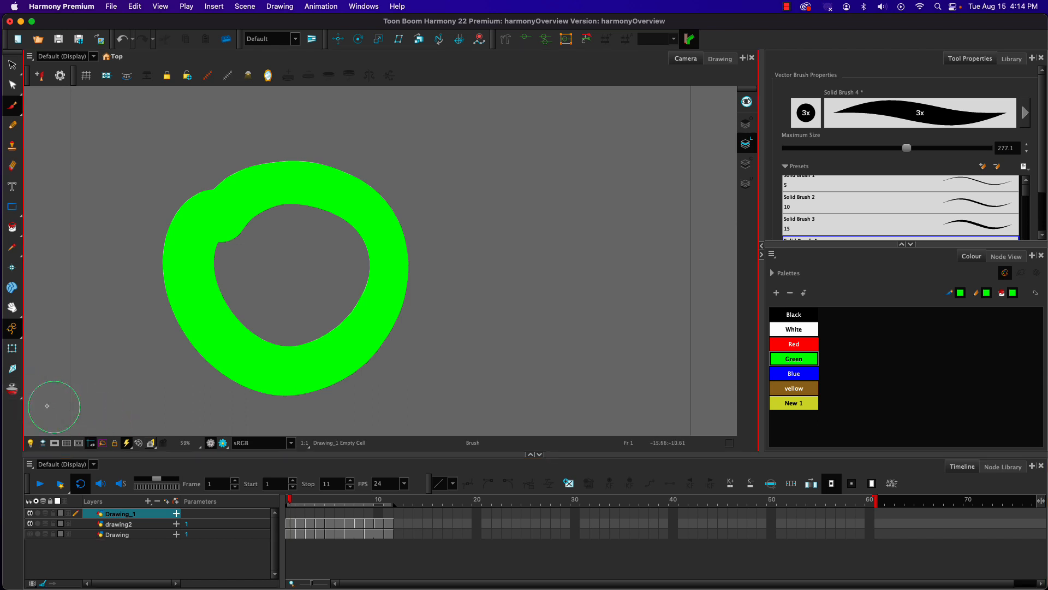
# Step: Turn on Onion Skin and scrub the timeline from frame 1 to frame 5 and back
pyautogui.click(12, 389)
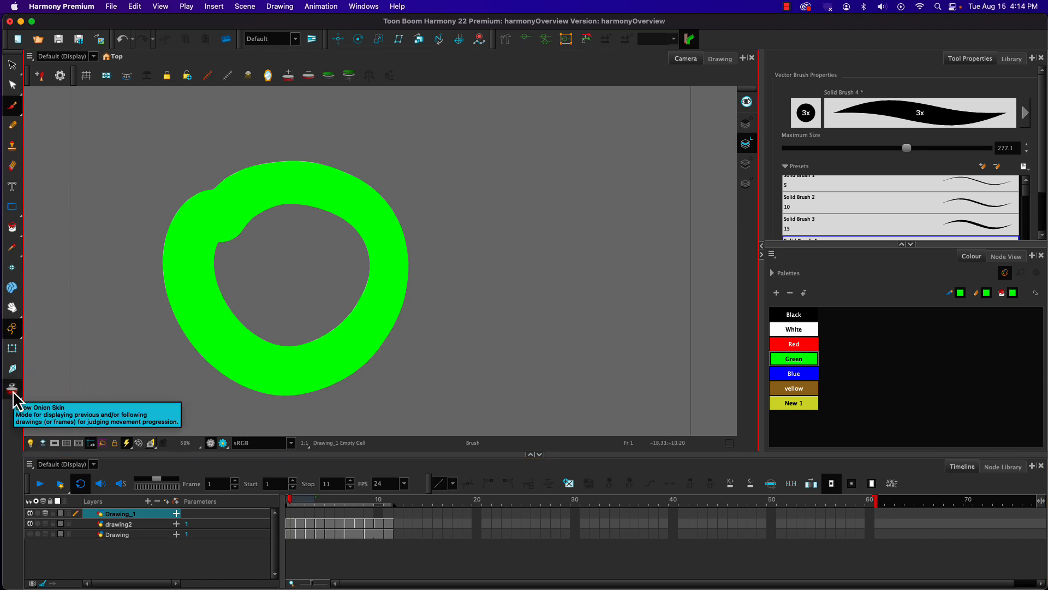
pyautogui.moveTo(291, 499); pyautogui.dragTo(329, 498)
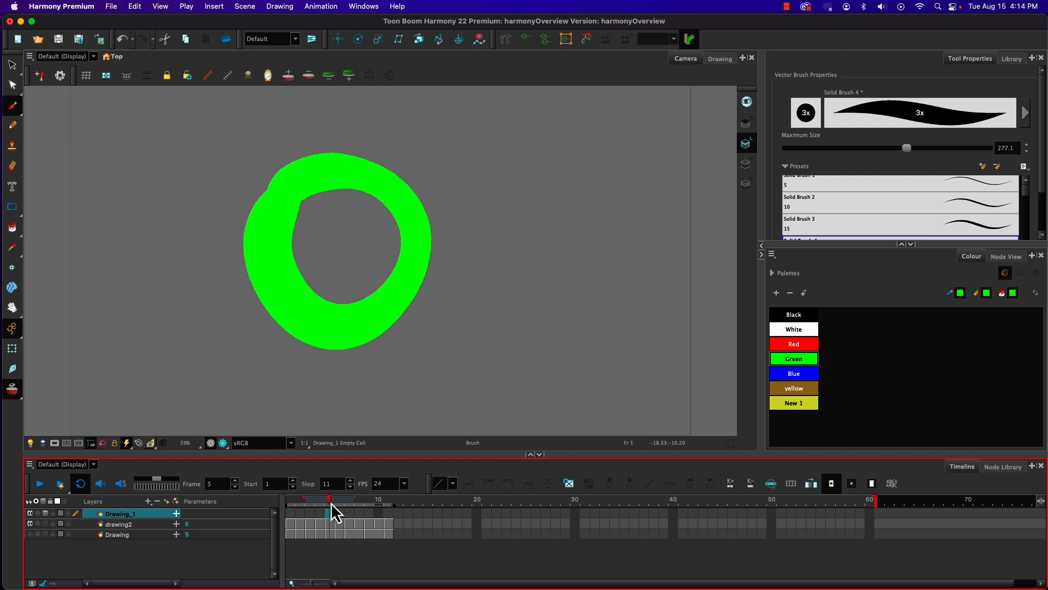
pyautogui.moveTo(322, 497); pyautogui.dragTo(327, 497)
pyautogui.moveTo(328, 499); pyautogui.dragTo(290, 496)
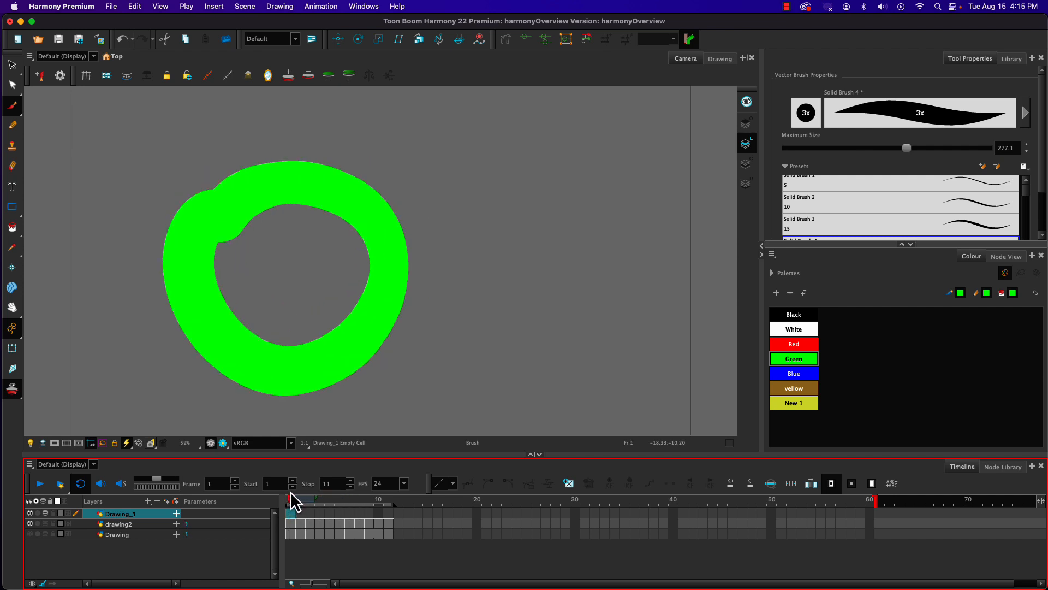
# Step: Paint a blue square outline beside the green ring on frame 1 of Drawing_1, using the Brush at maximum size 85
pyautogui.click(794, 374)
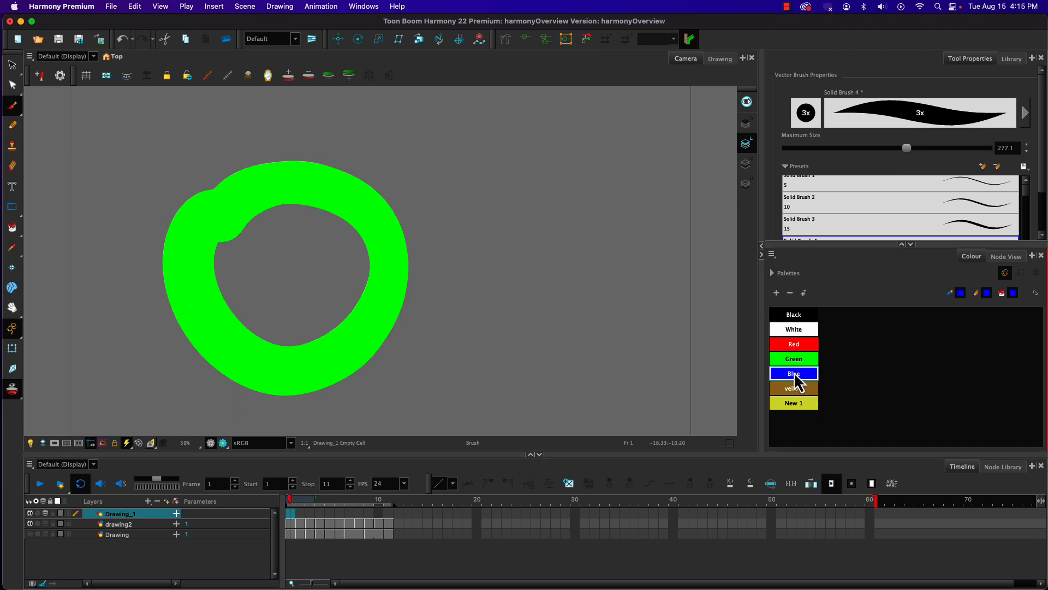
pyautogui.click(15, 111)
pyautogui.click(45, 104)
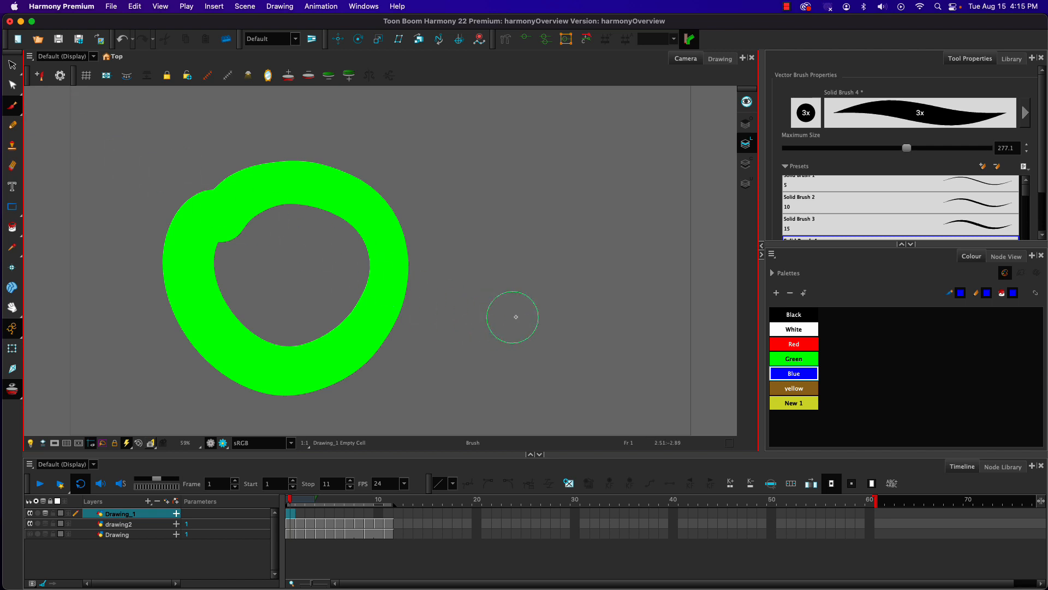
pyautogui.moveTo(503, 288); pyautogui.dragTo(485, 287)
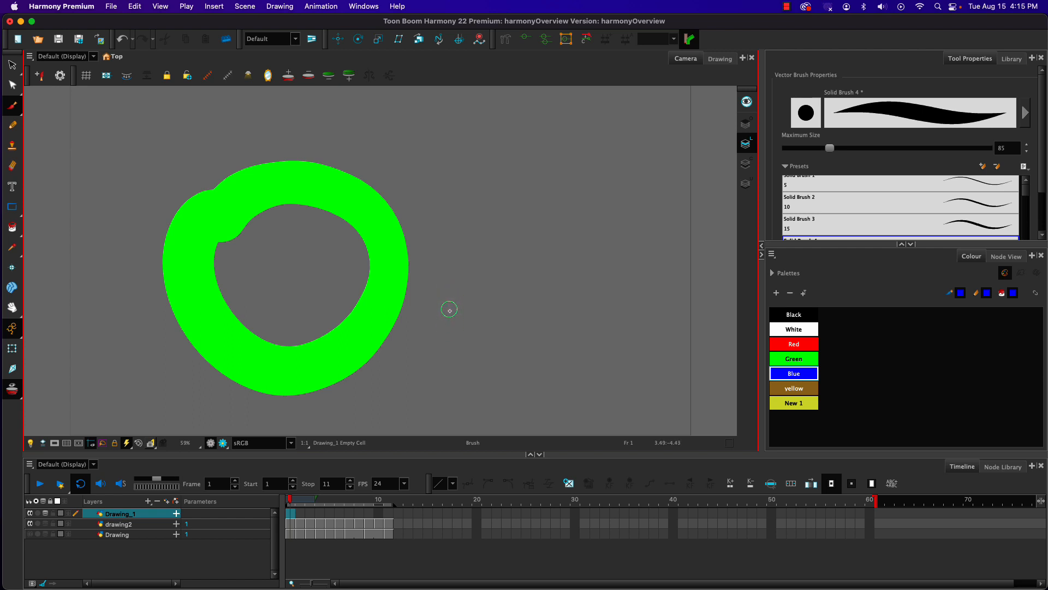
pyautogui.moveTo(448, 298)
pyautogui.mouseDown()
pyautogui.moveTo(446, 359)
pyautogui.moveTo(449, 298)
pyautogui.moveTo(513, 297)
pyautogui.moveTo(500, 369)
pyautogui.moveTo(438, 376)
pyautogui.mouseUp()
# Step: Check the onion skin on the next frames, and paint a blue square over the previous outline on frame 2
pyautogui.press('.')
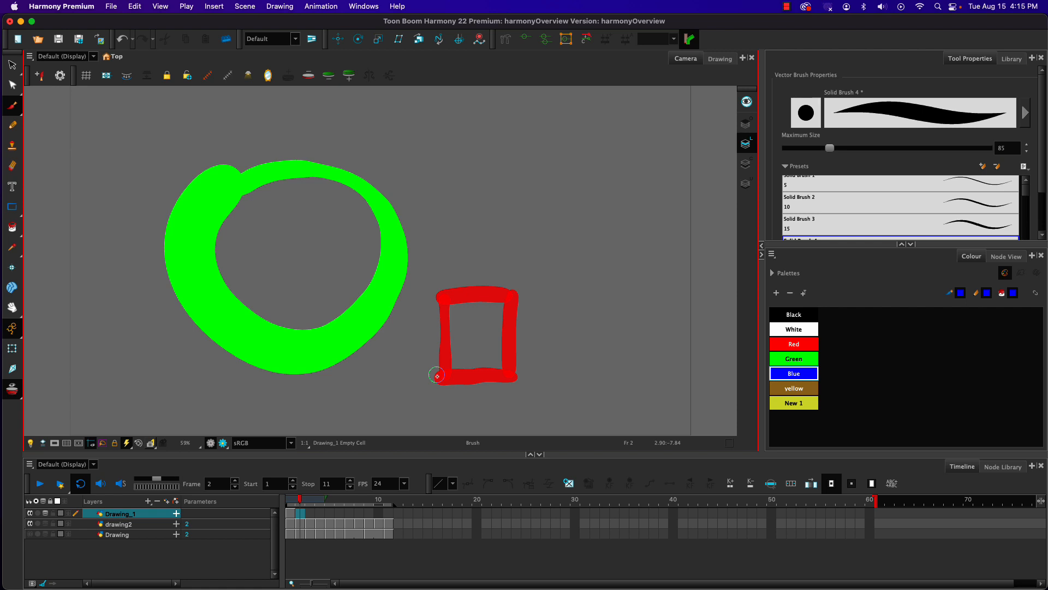
pyautogui.press('.')
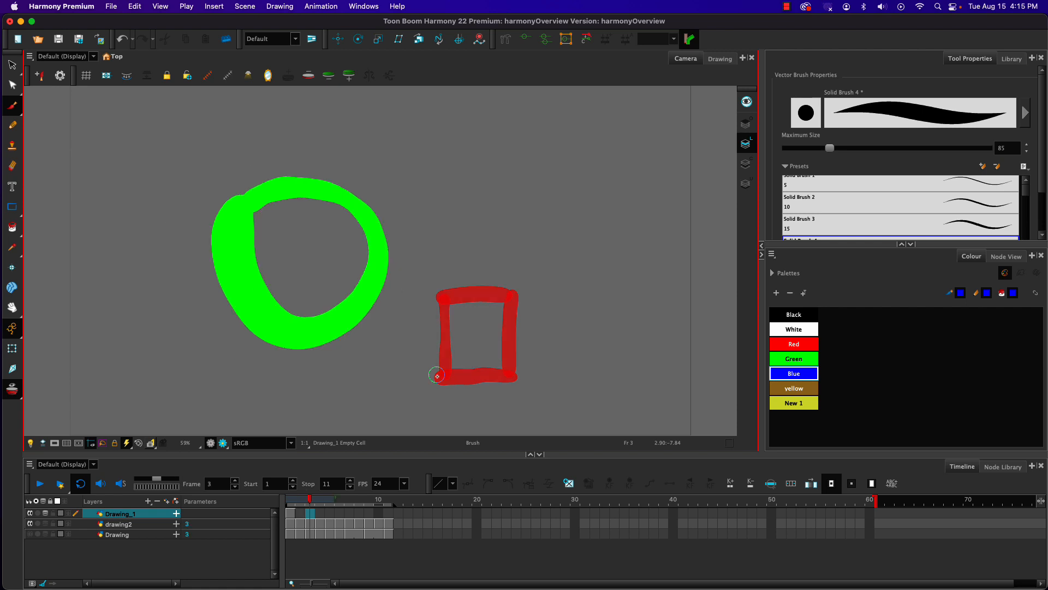
pyautogui.press('.')
pyautogui.press(',')
pyautogui.press(',')
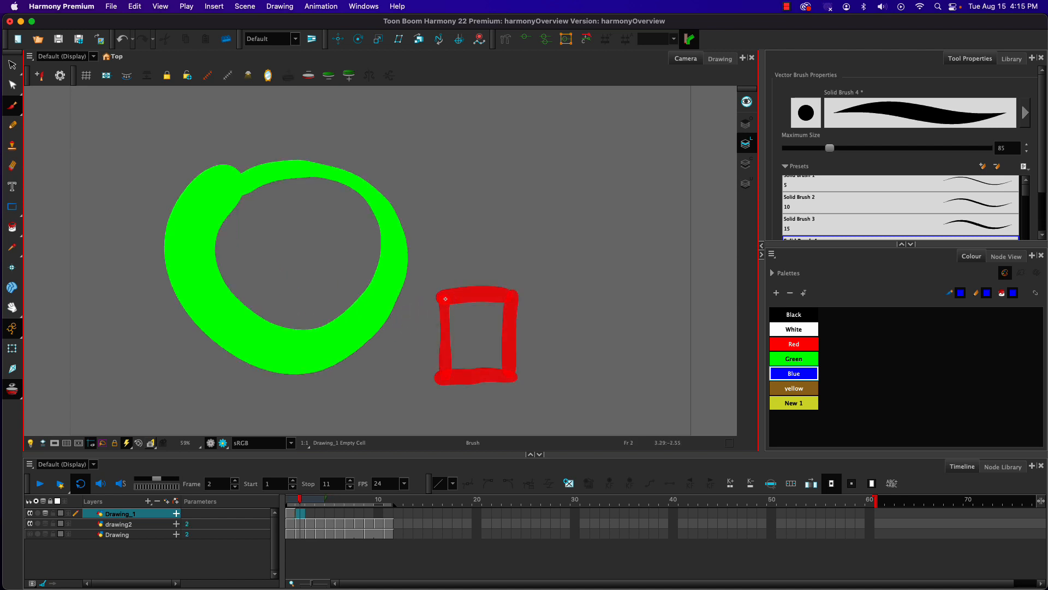
pyautogui.moveTo(446, 299); pyautogui.dragTo(445, 380)
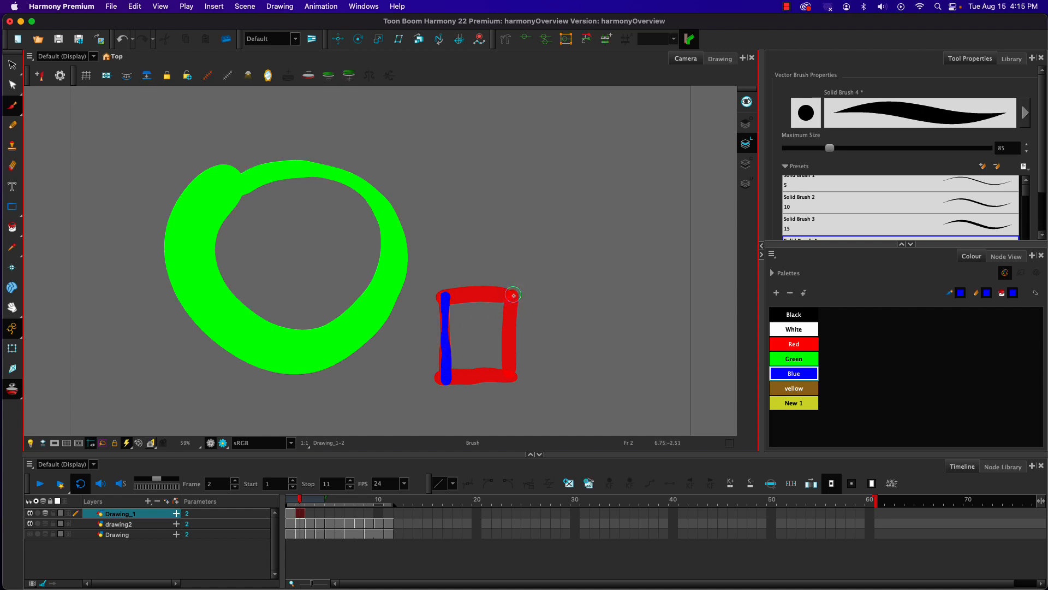
pyautogui.moveTo(513, 295)
pyautogui.mouseDown()
pyautogui.moveTo(512, 376)
pyautogui.moveTo(445, 380)
pyautogui.moveTo(513, 296)
pyautogui.moveTo(448, 295)
pyautogui.mouseUp()
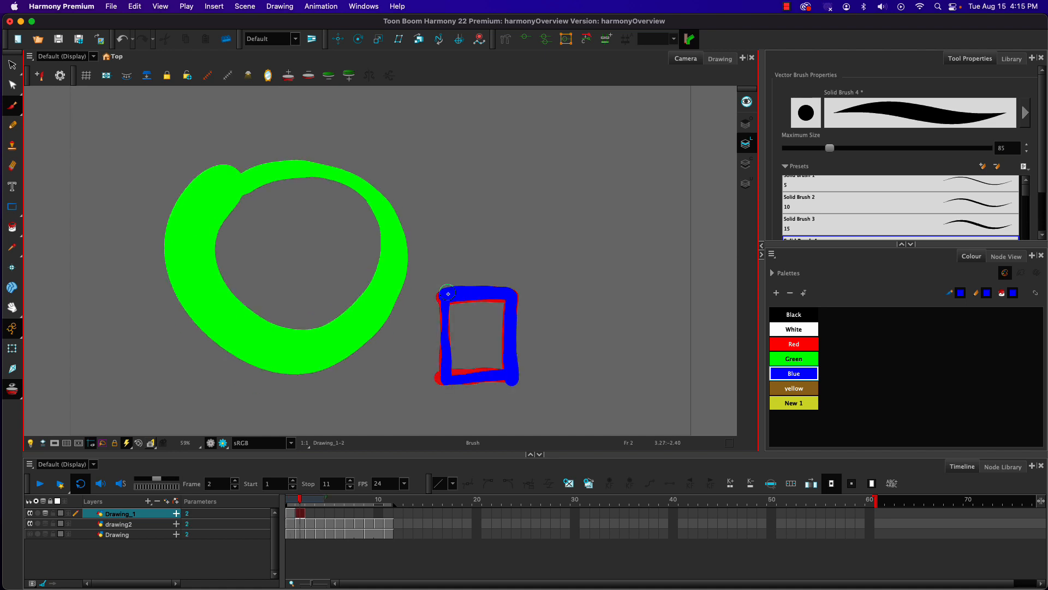
# Step: Paint blue squares on frames 3 and 4 of Drawing_1, spreading the bottom corners slightly outward from the onion-skinned outline
pyautogui.press('.')
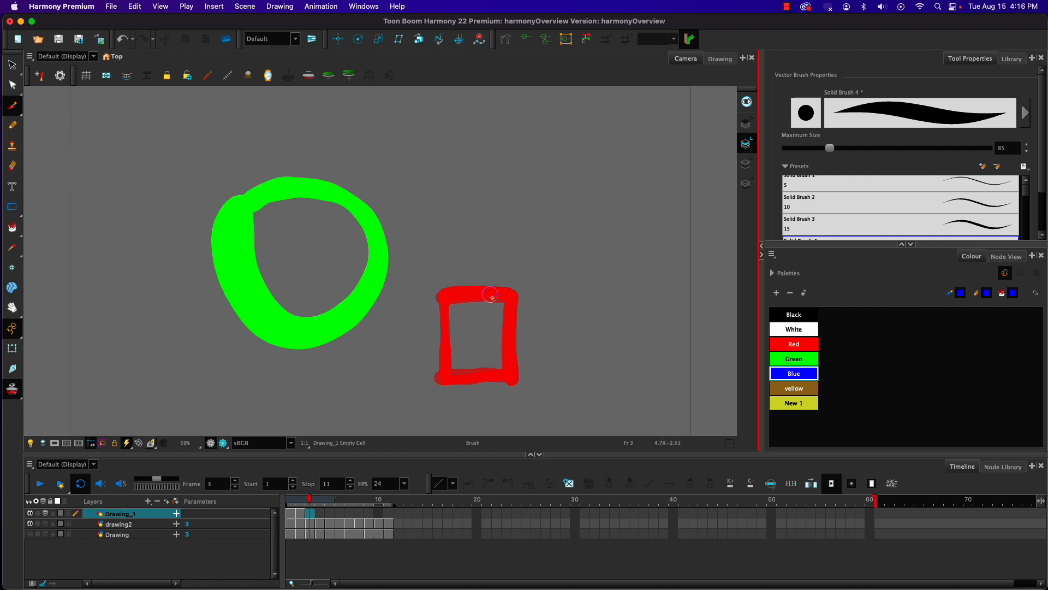
pyautogui.moveTo(507, 303)
pyautogui.mouseDown()
pyautogui.moveTo(437, 310)
pyautogui.moveTo(440, 369)
pyautogui.moveTo(466, 326)
pyautogui.moveTo(513, 303)
pyautogui.moveTo(522, 382)
pyautogui.moveTo(446, 380)
pyautogui.mouseUp()
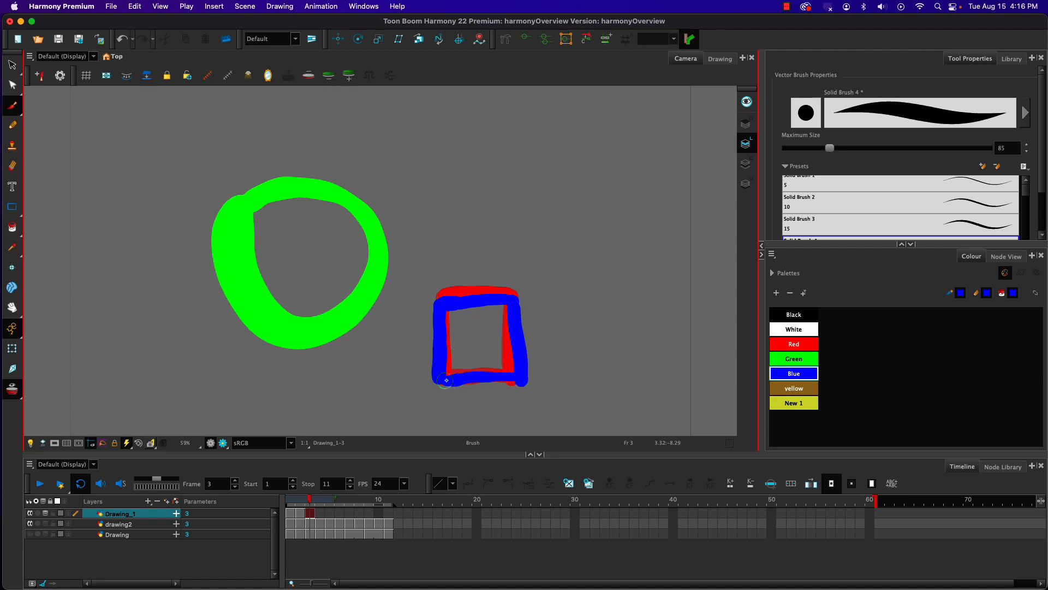
pyautogui.press('.')
pyautogui.moveTo(511, 301)
pyautogui.mouseDown()
pyautogui.moveTo(435, 310)
pyautogui.moveTo(431, 379)
pyautogui.mouseUp()
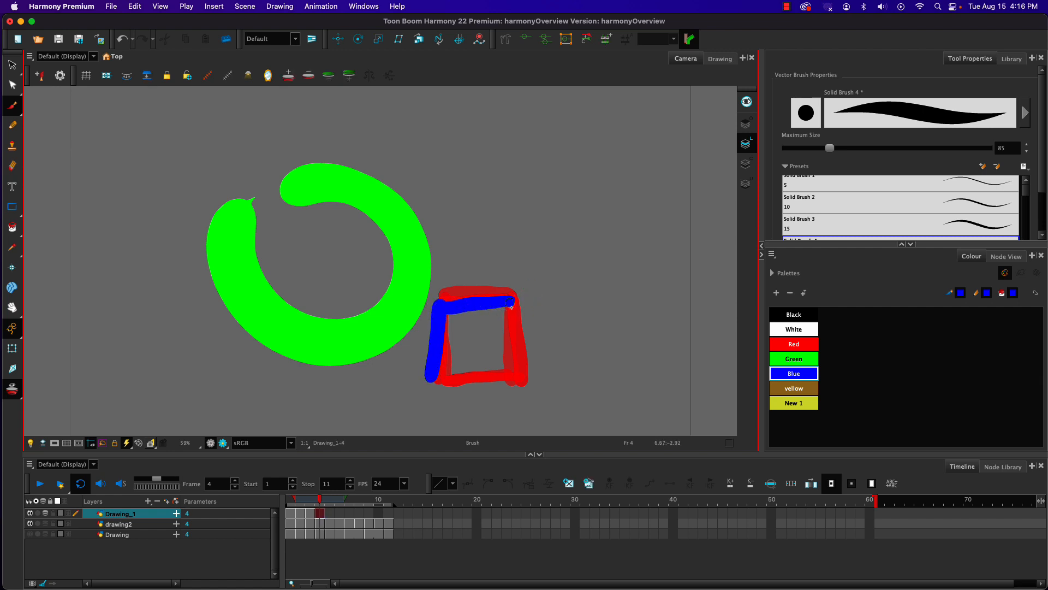
pyautogui.moveTo(512, 304)
pyautogui.mouseDown()
pyautogui.moveTo(519, 379)
pyautogui.moveTo(431, 380)
pyautogui.mouseUp()
# Step: Paint the blue shape on frames 5 and 6 of Drawing_1, widening its base a little more on each frame
pyautogui.press('.')
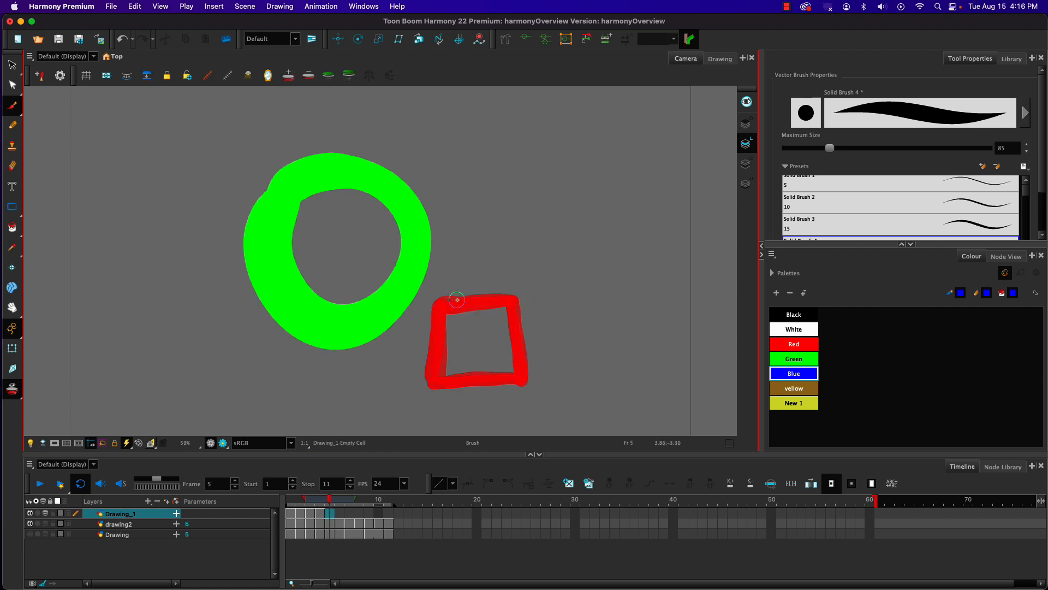
pyautogui.moveTo(511, 302)
pyautogui.mouseDown()
pyautogui.moveTo(436, 306)
pyautogui.moveTo(423, 387)
pyautogui.mouseUp()
pyautogui.moveTo(514, 302)
pyautogui.mouseDown()
pyautogui.moveTo(527, 379)
pyautogui.moveTo(428, 383)
pyautogui.mouseUp()
pyautogui.press('.')
pyautogui.moveTo(439, 304); pyautogui.dragTo(426, 385)
pyautogui.moveTo(509, 302); pyautogui.dragTo(452, 304)
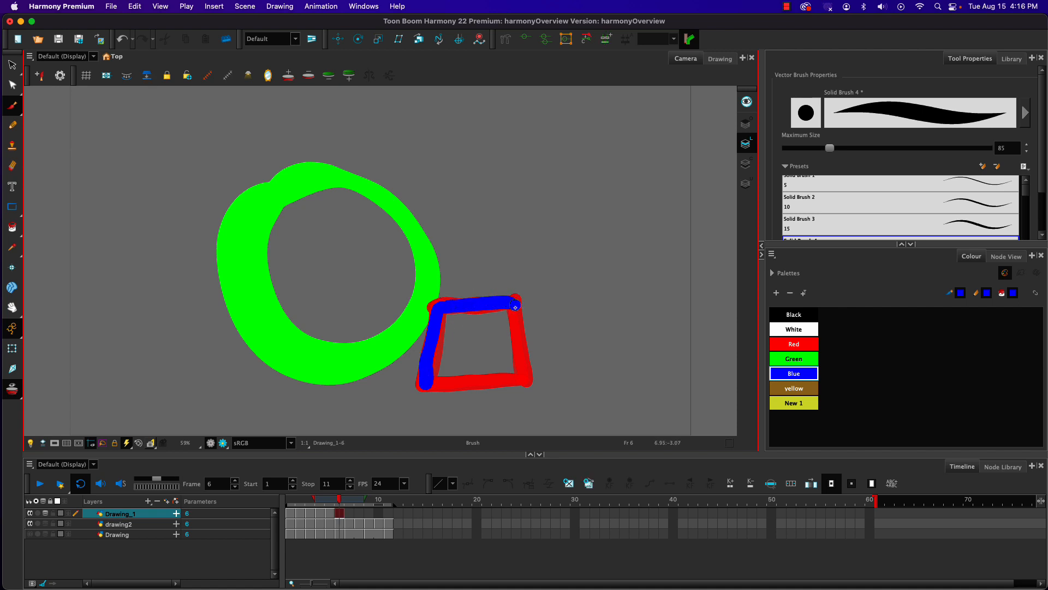
pyautogui.moveTo(515, 307)
pyautogui.mouseDown()
pyautogui.moveTo(528, 379)
pyautogui.moveTo(423, 385)
pyautogui.mouseUp()
# Step: Paint the blue shape on frames 7 and 8, extending its bottom-left corner further outward than on the previous frame
pyautogui.press('.')
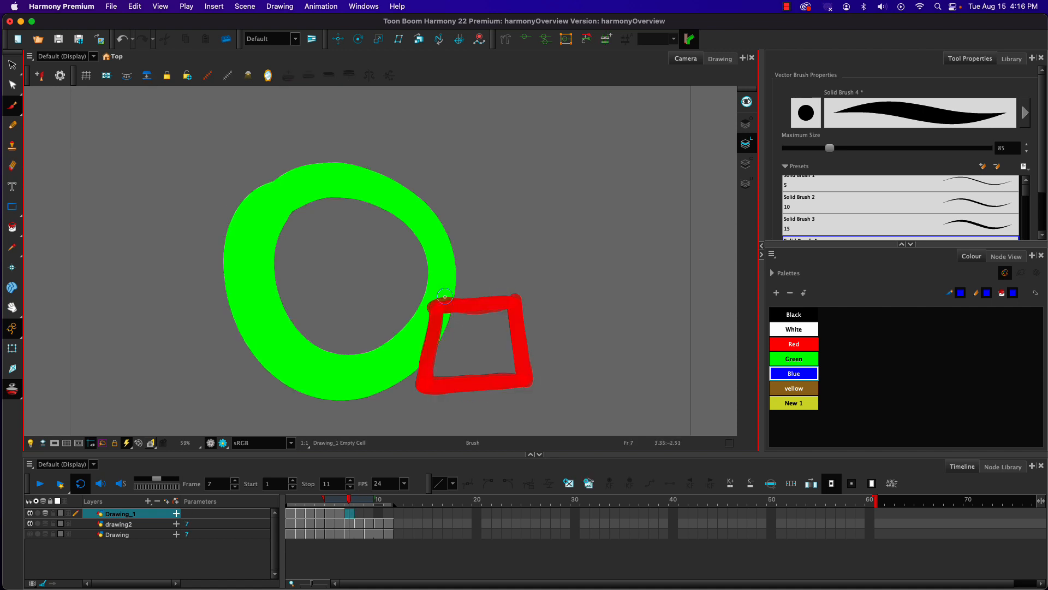
pyautogui.moveTo(438, 309); pyautogui.dragTo(416, 389)
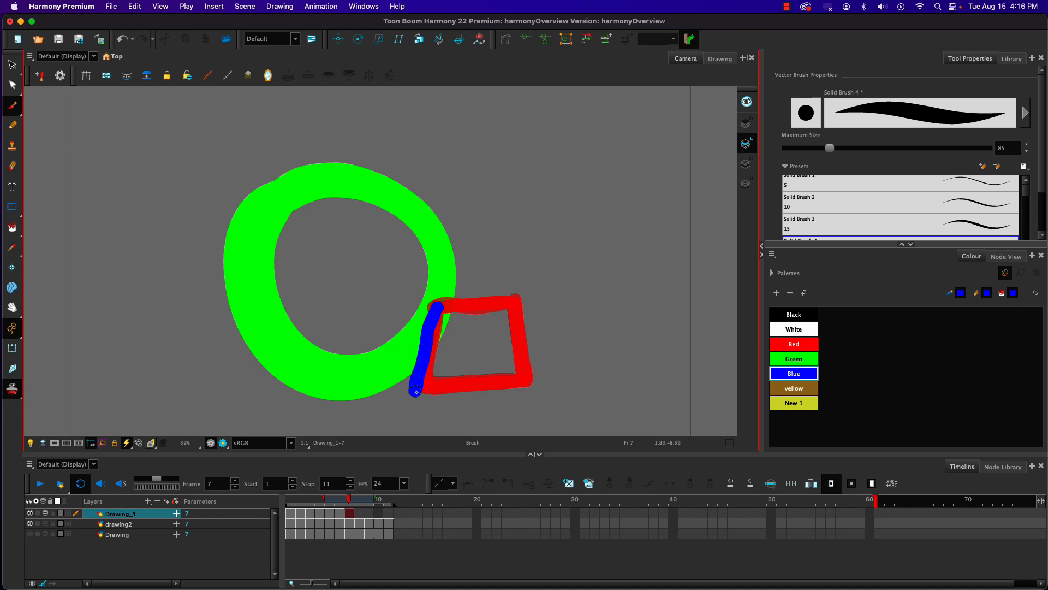
pyautogui.moveTo(527, 382); pyautogui.dragTo(418, 391)
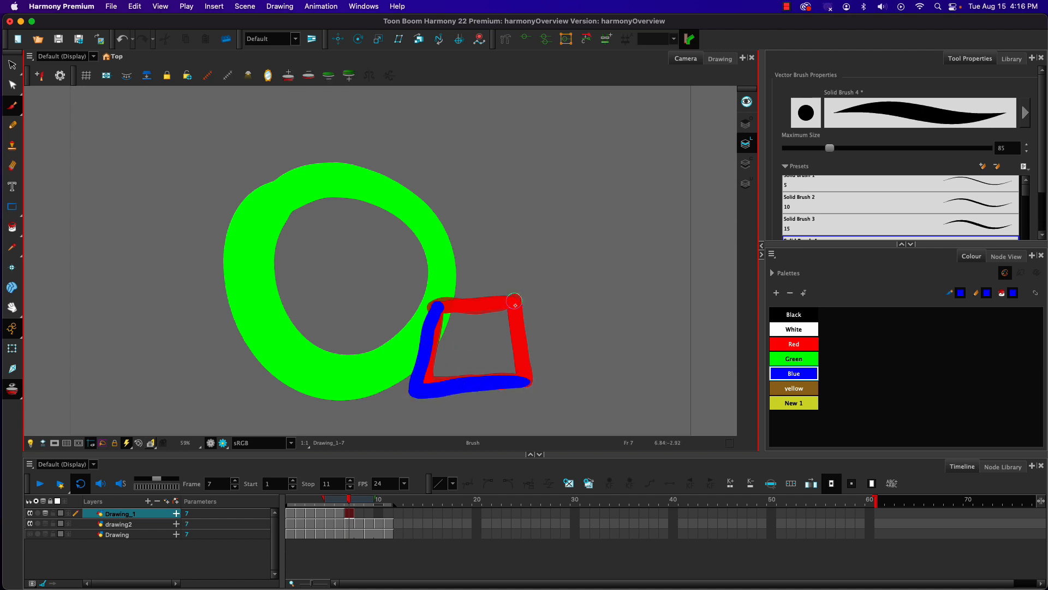
pyautogui.moveTo(515, 305); pyautogui.dragTo(528, 369)
pyautogui.moveTo(513, 302)
pyautogui.mouseDown()
pyautogui.moveTo(435, 310)
pyautogui.moveTo(411, 390)
pyautogui.mouseUp()
pyautogui.press('.')
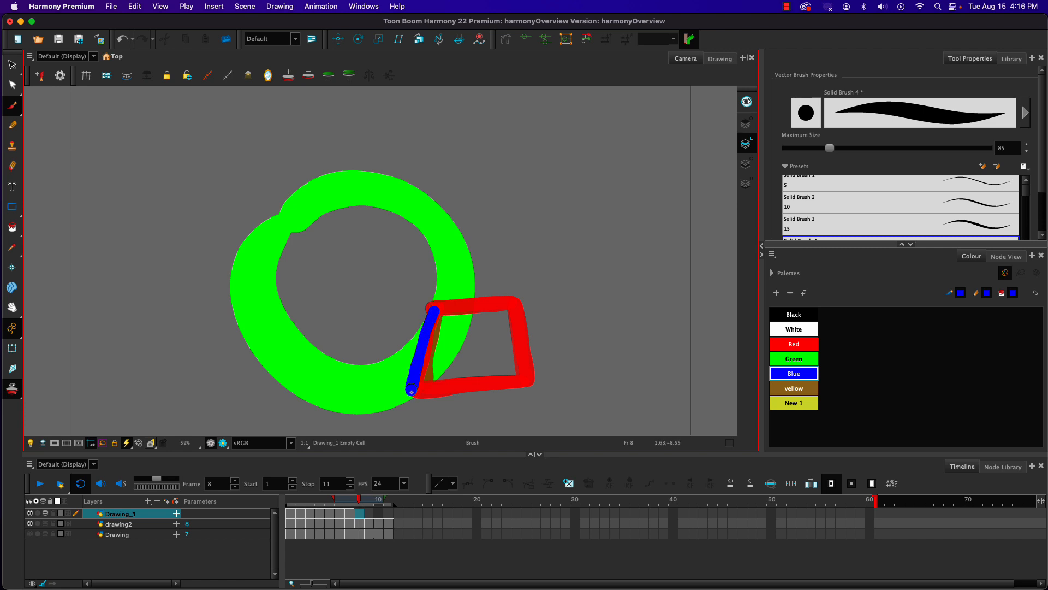
pyautogui.moveTo(529, 381); pyautogui.dragTo(483, 385)
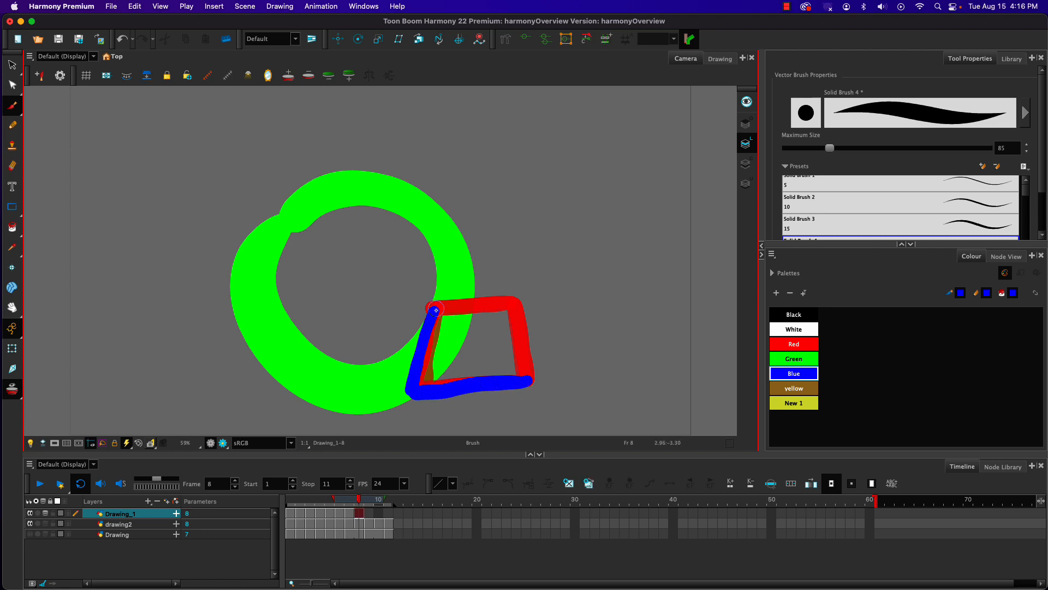
pyautogui.moveTo(437, 310)
pyautogui.mouseDown()
pyautogui.moveTo(516, 307)
pyautogui.moveTo(529, 382)
pyautogui.mouseUp()
# Step: Finish the blue shape animation on frames 9 to 11, with one increasingly wide-based trapezoid per frame
pyautogui.press('.')
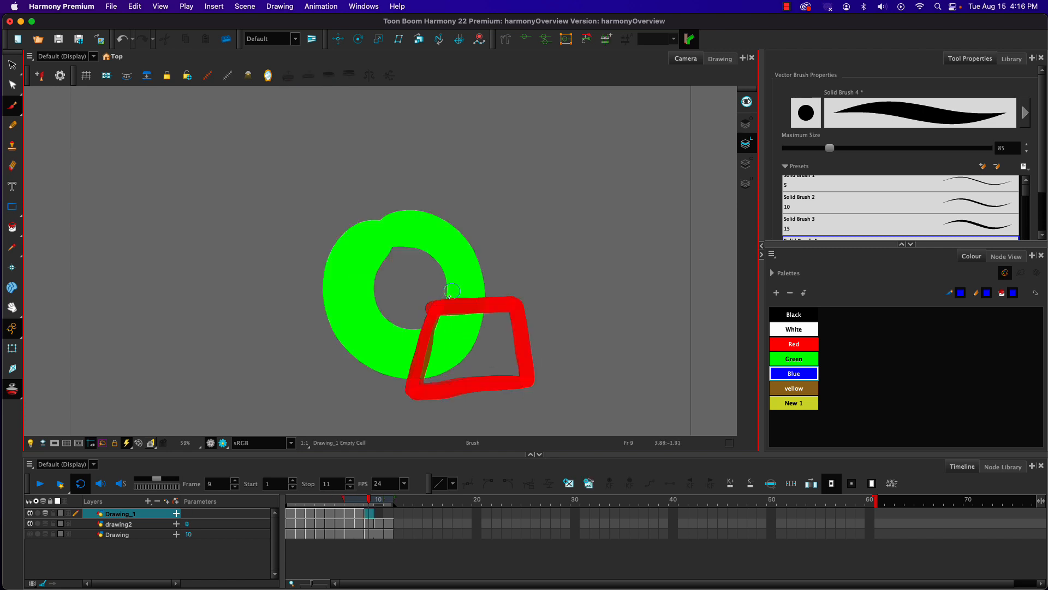
pyautogui.moveTo(516, 303)
pyautogui.mouseDown()
pyautogui.moveTo(435, 305)
pyautogui.moveTo(403, 391)
pyautogui.moveTo(515, 303)
pyautogui.moveTo(523, 386)
pyautogui.moveTo(400, 389)
pyautogui.mouseUp()
pyautogui.press('.')
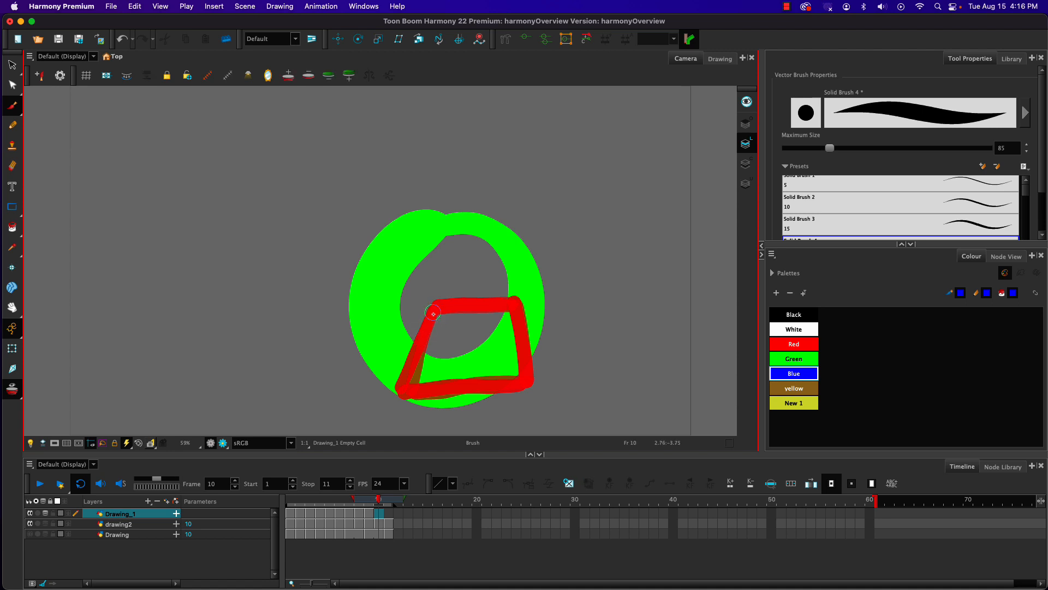
pyautogui.moveTo(433, 314)
pyautogui.mouseDown()
pyautogui.moveTo(396, 394)
pyautogui.moveTo(533, 389)
pyautogui.mouseUp()
pyautogui.moveTo(429, 312)
pyautogui.mouseDown()
pyautogui.moveTo(522, 310)
pyautogui.moveTo(534, 392)
pyautogui.mouseUp()
pyautogui.press('.')
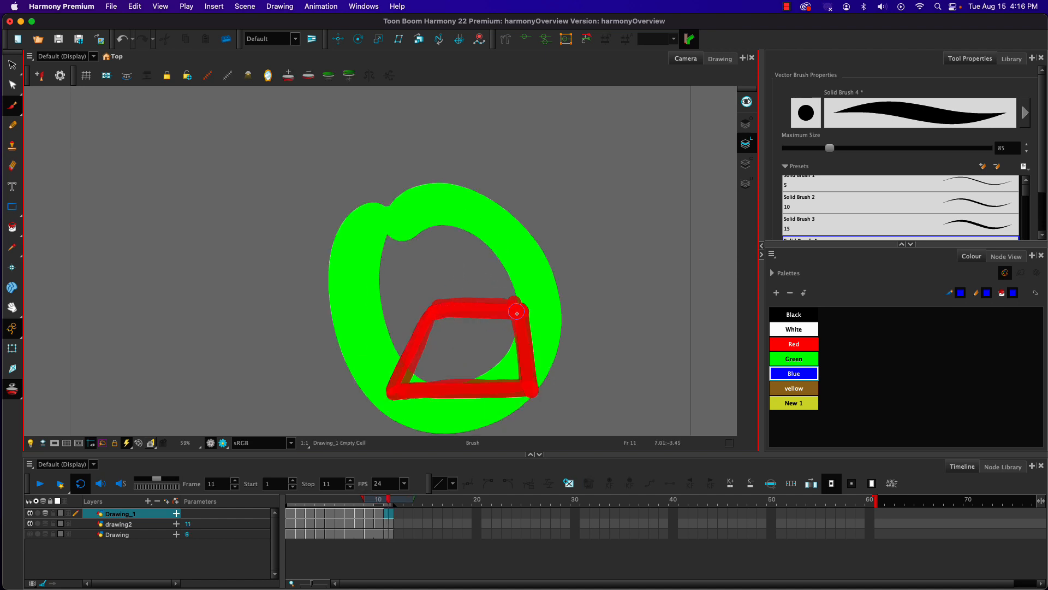
pyautogui.moveTo(516, 313)
pyautogui.mouseDown()
pyautogui.moveTo(429, 316)
pyautogui.moveTo(391, 395)
pyautogui.moveTo(534, 391)
pyautogui.mouseUp()
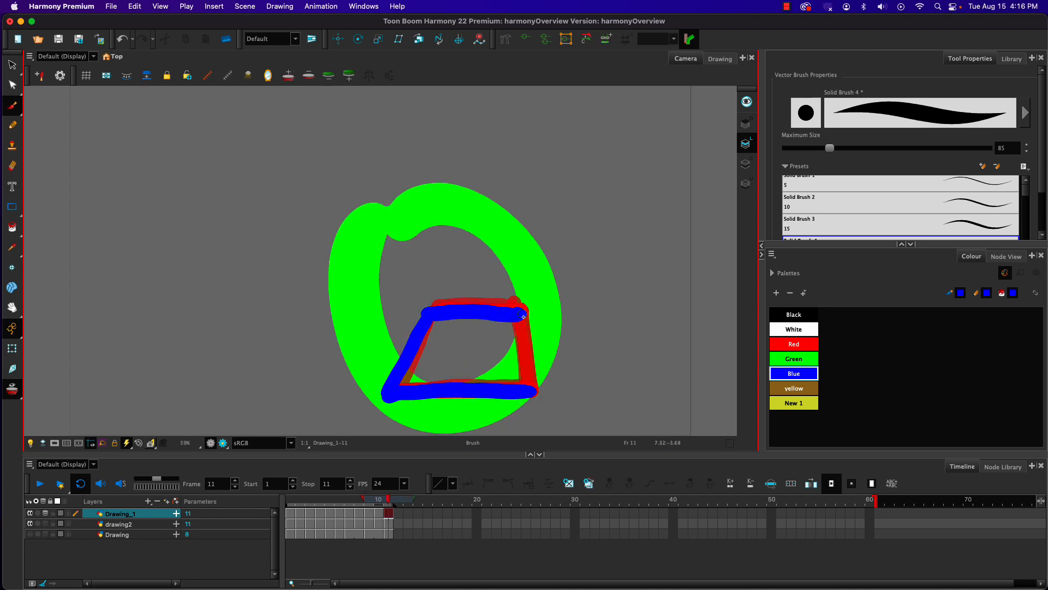
pyautogui.moveTo(522, 316); pyautogui.dragTo(536, 383)
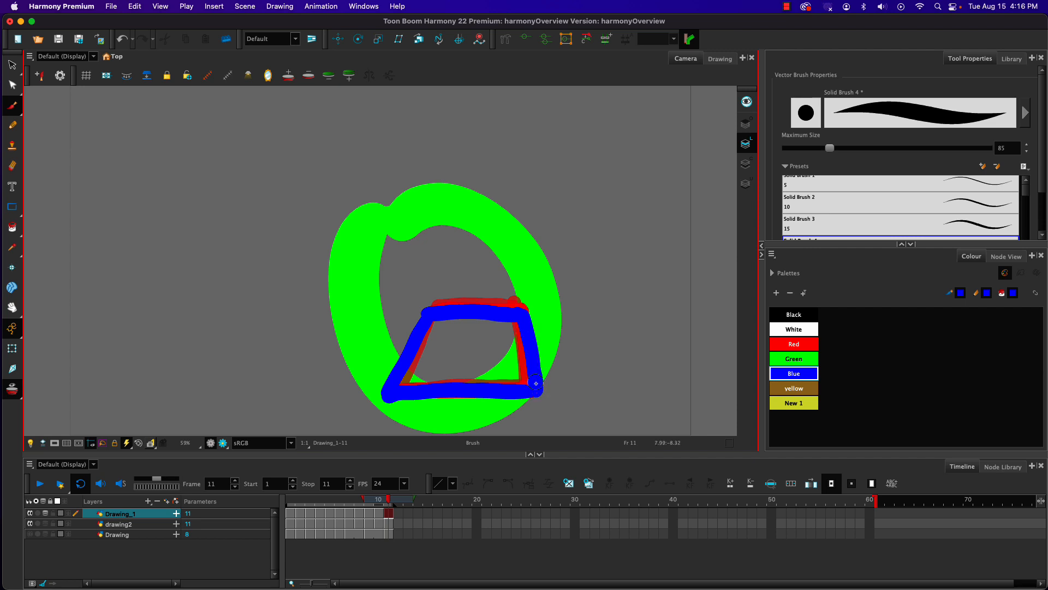
# Step: Scrub the timeline back and forth between frames 11 and 1 to review the blue shape with its onion skins
pyautogui.click(369, 493)
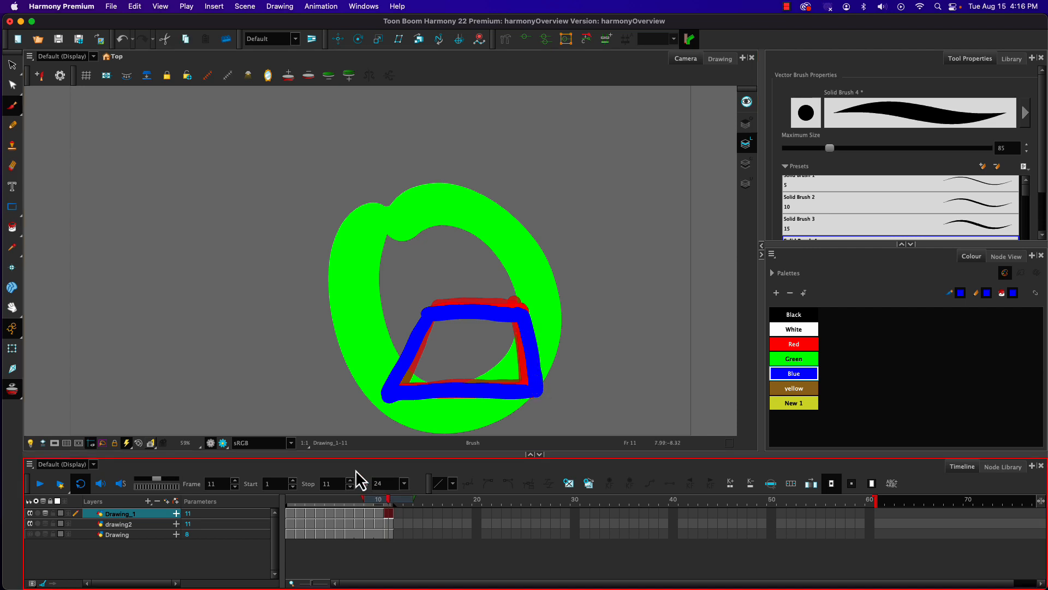
pyautogui.moveTo(386, 501)
pyautogui.mouseDown()
pyautogui.moveTo(300, 506)
pyautogui.moveTo(342, 507)
pyautogui.mouseUp()
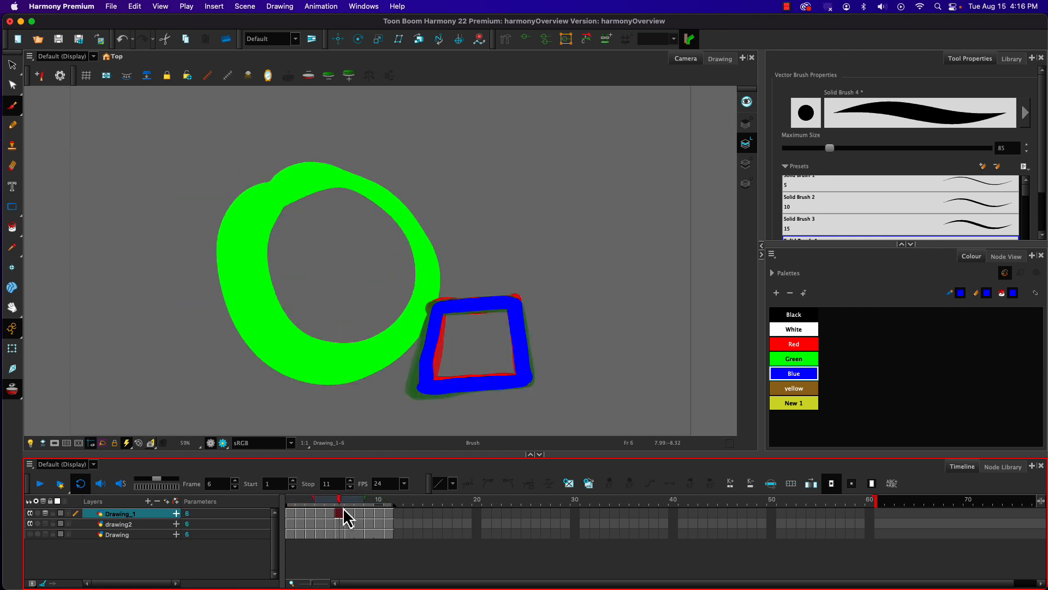
pyautogui.click(328, 513)
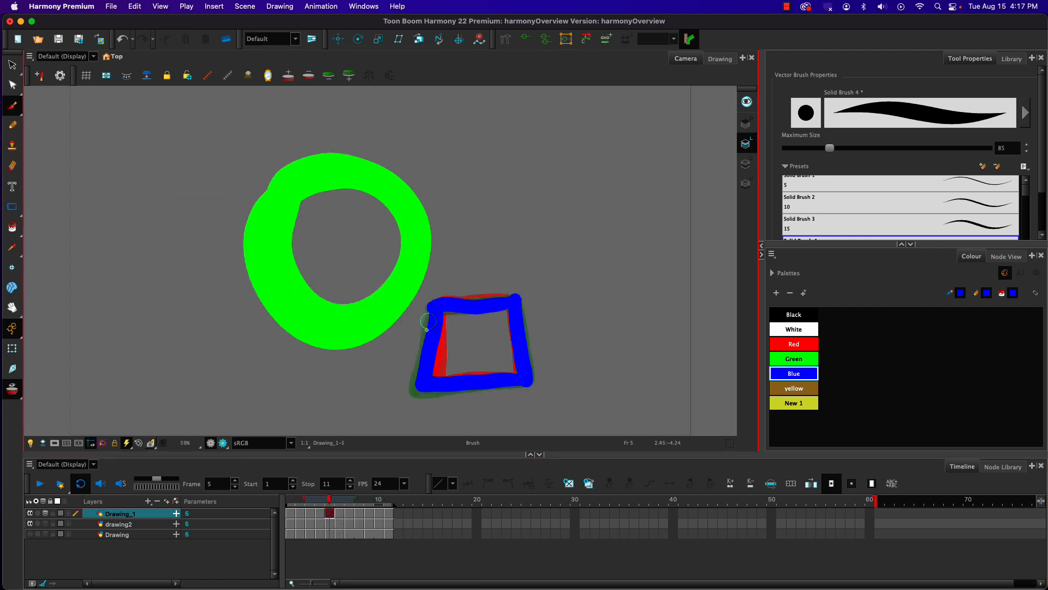
pyautogui.moveTo(328, 502); pyautogui.dragTo(371, 508)
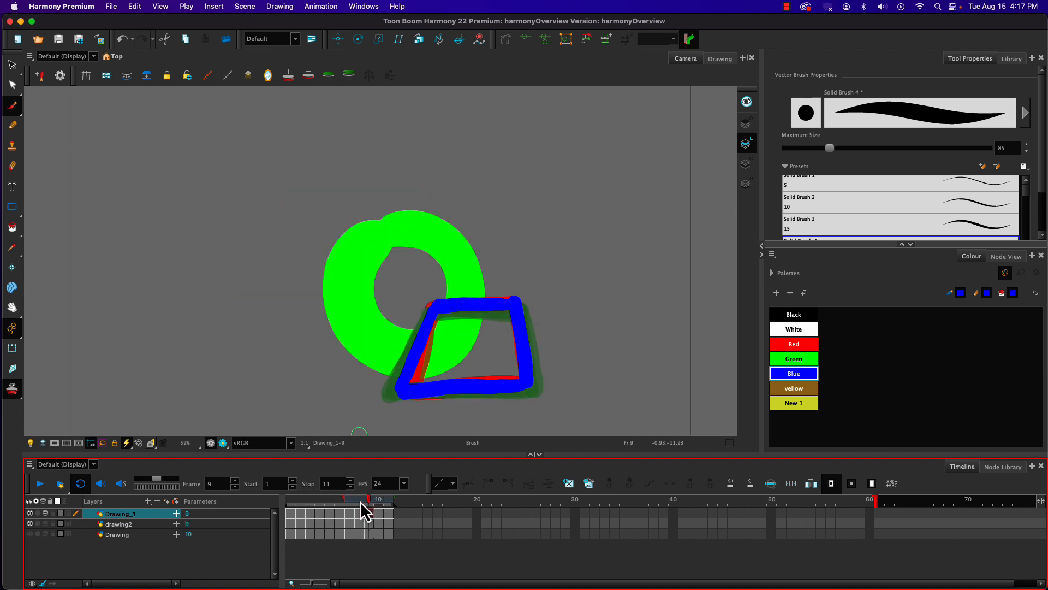
pyautogui.moveTo(366, 500); pyautogui.dragTo(283, 493)
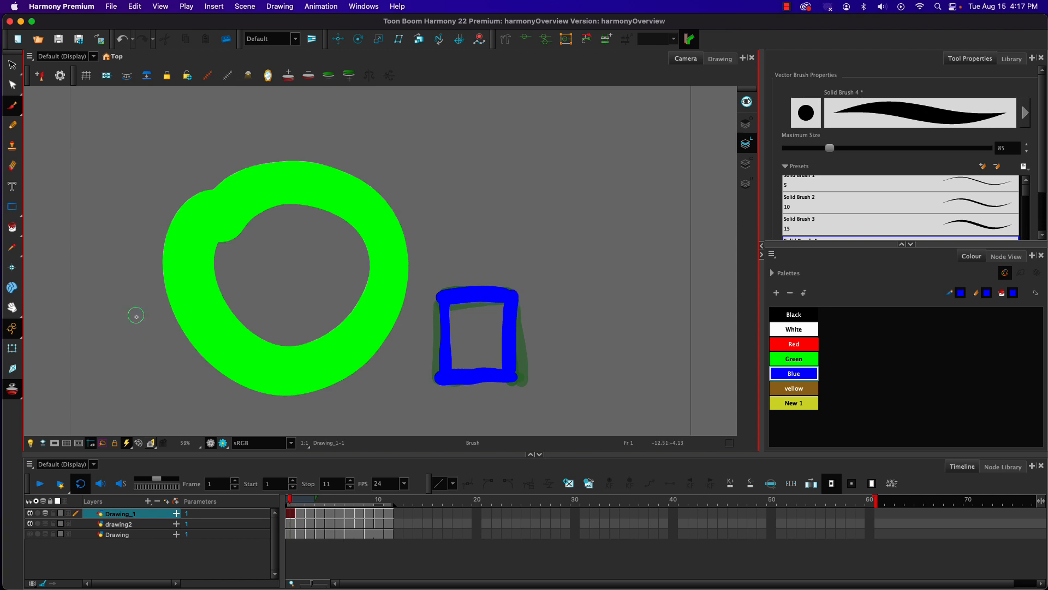
# Step: Open Harmony's Preferences to view the General settings, and close them without changes
pyautogui.click(61, 6)
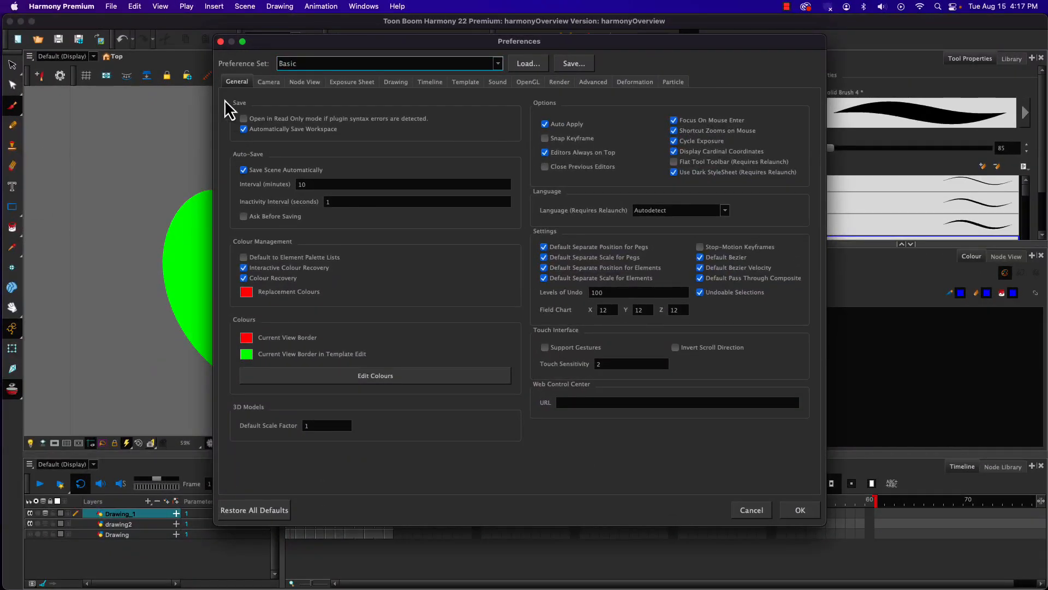
pyautogui.click(220, 41)
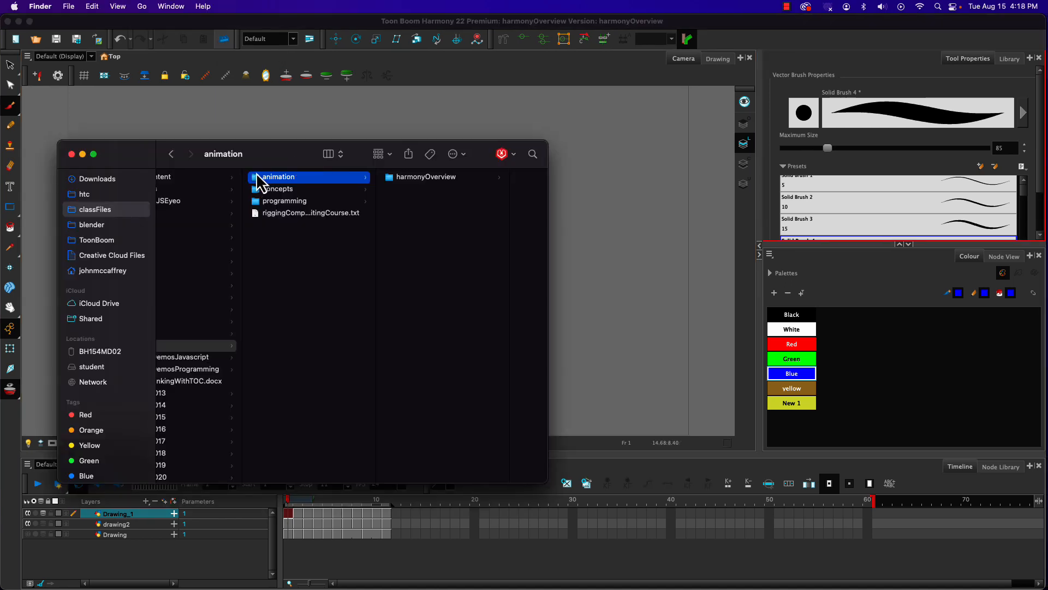
# Step: Switch to Finder, browse the harmonyOverview folder inside animation, and select the scene file harmonyOverview.xstage
pyautogui.click(390, 178)
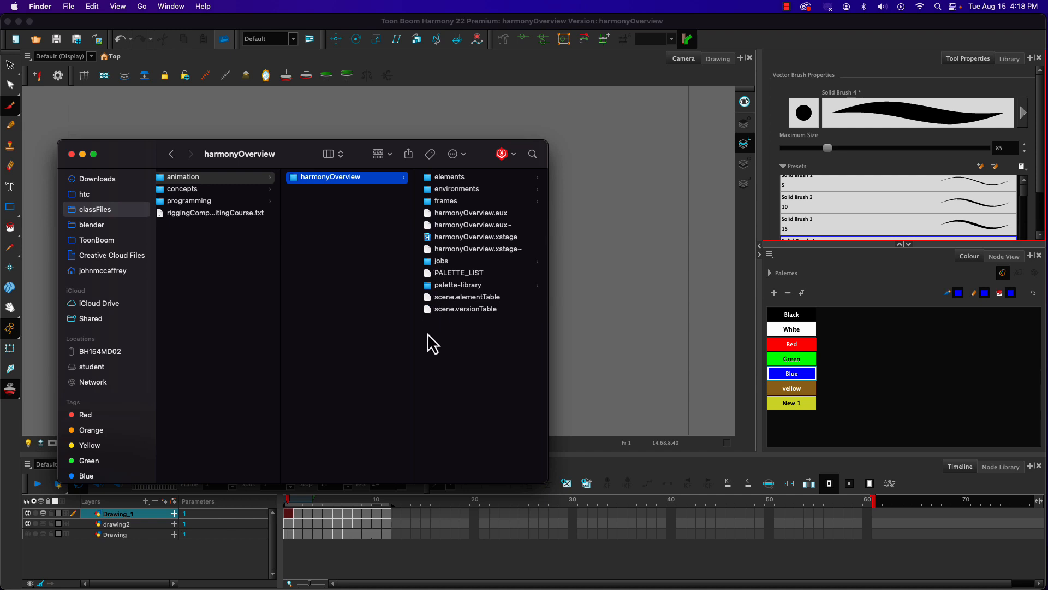
pyautogui.click(429, 238)
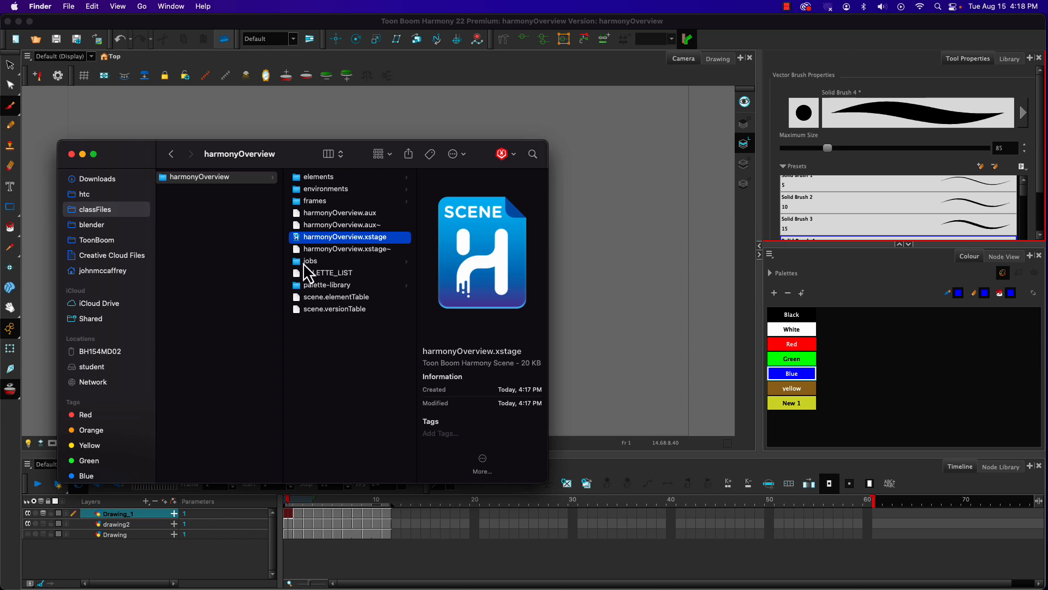
# Step: Browse the scene's frames and elements folders, viewing the files inside the Drawing, Drawing_1 and drawing2 subfolders
pyautogui.click(297, 202)
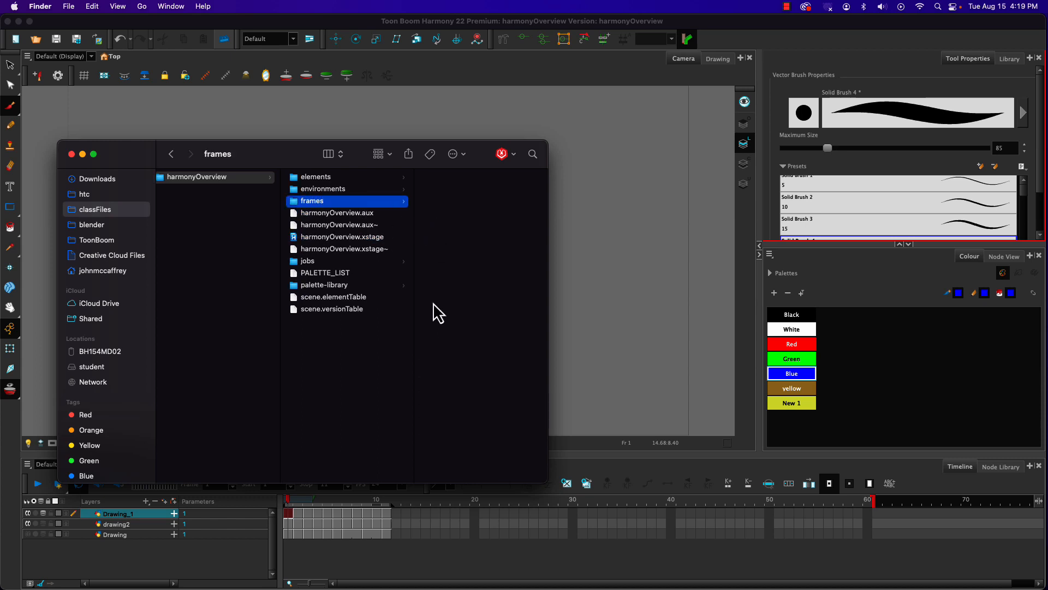
pyautogui.click(298, 178)
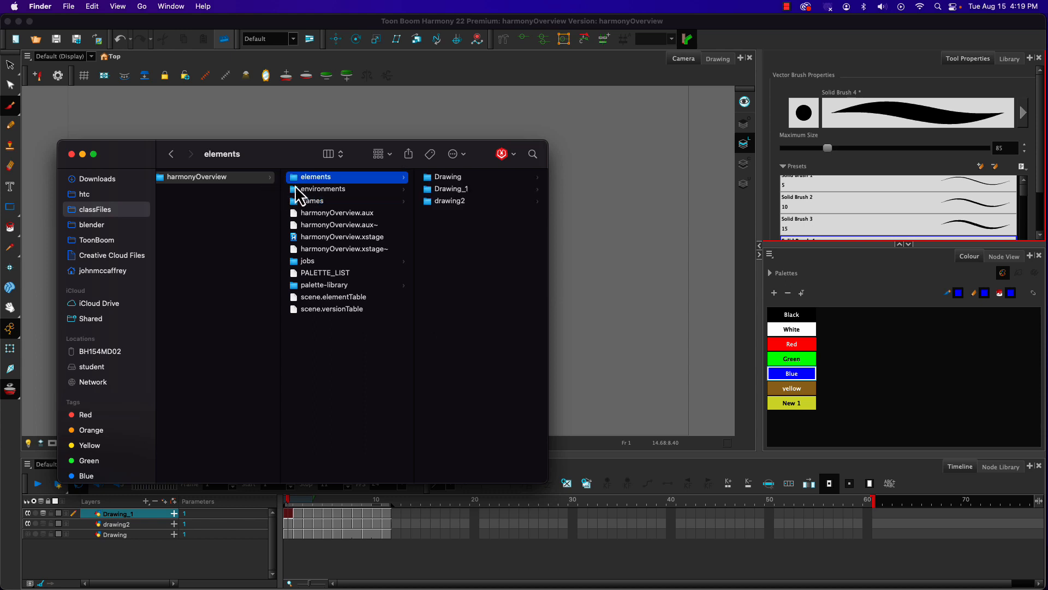
pyautogui.click(440, 178)
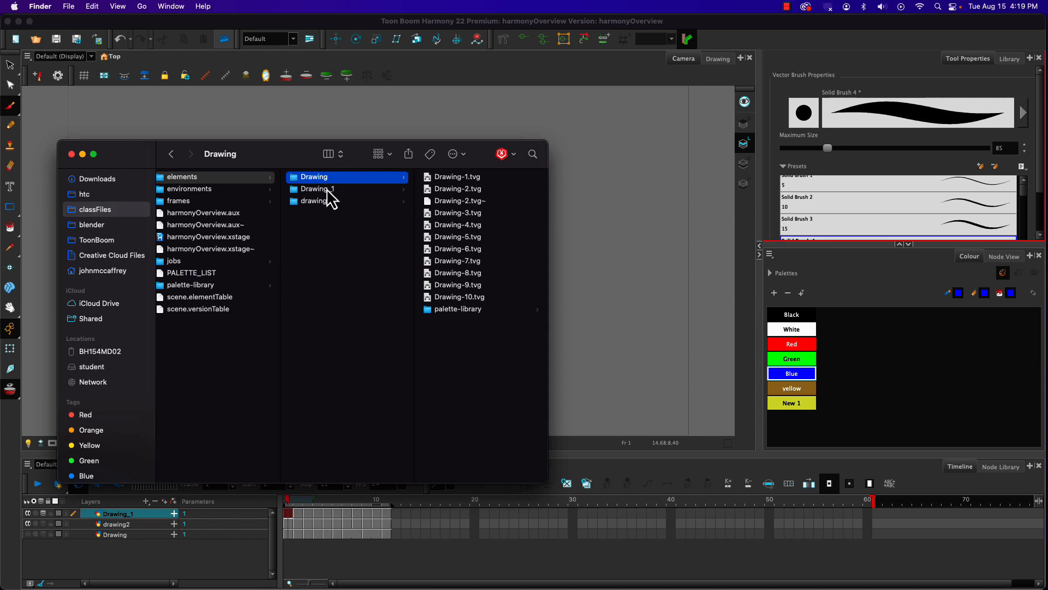
pyautogui.click(297, 191)
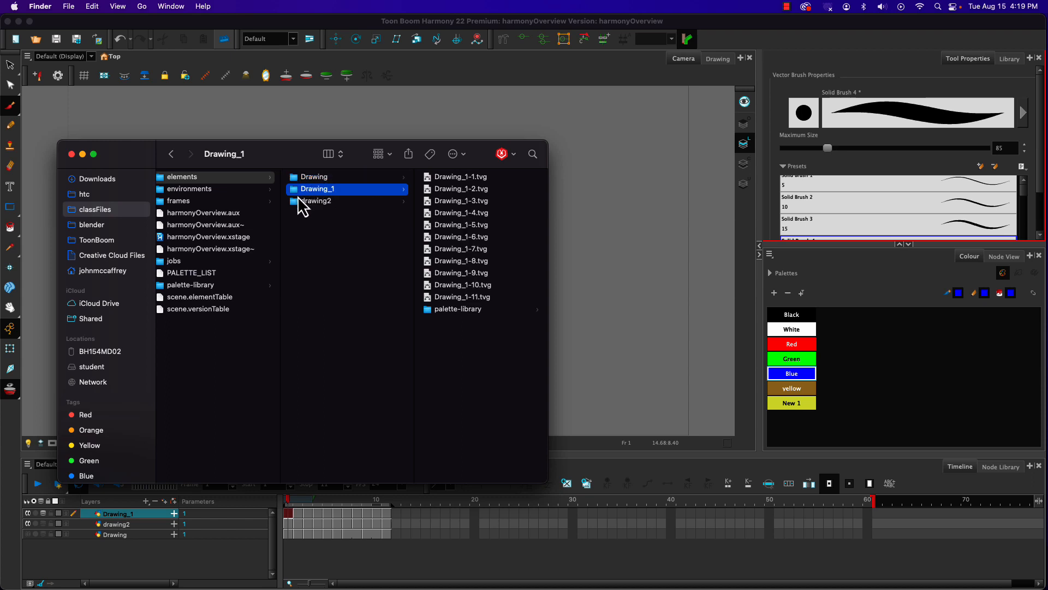
pyautogui.click(298, 201)
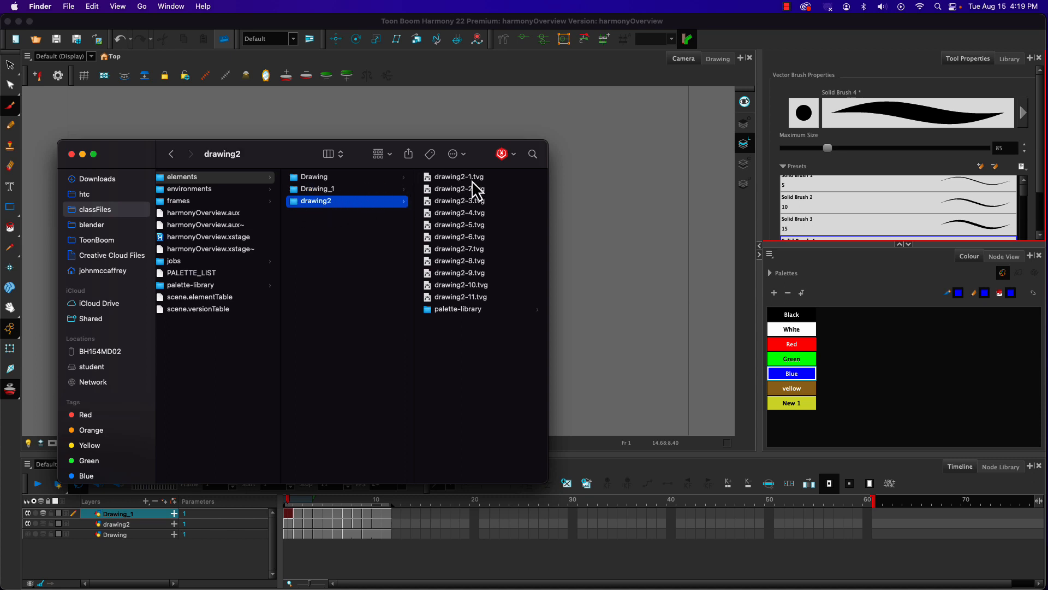
pyautogui.click(165, 177)
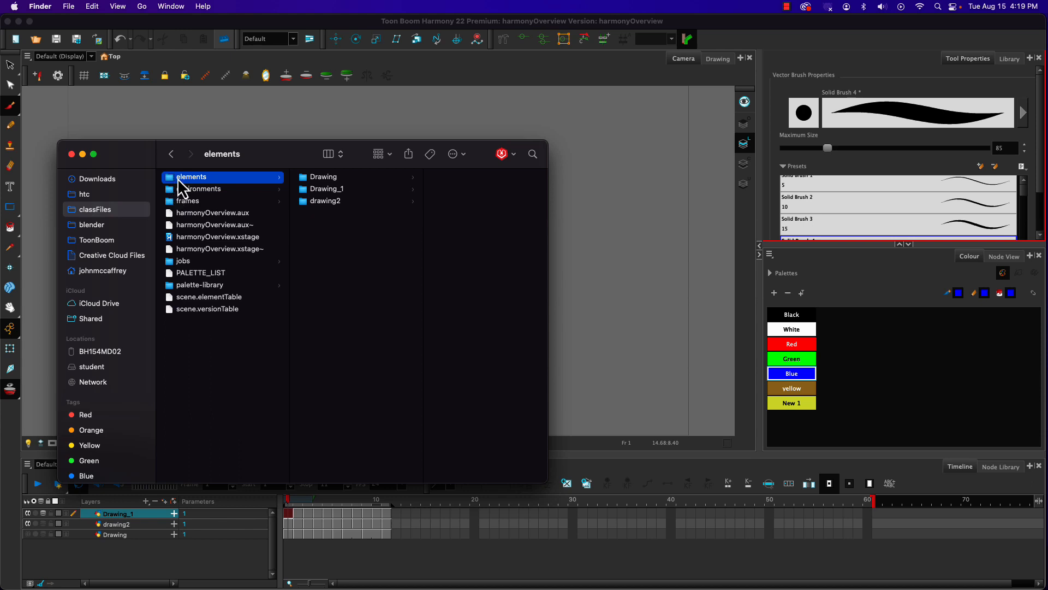
# Step: View the contents of the palette-library folder, check the harmonyOverview.xstage scene file, and reselect the harmonyOverview folder
pyautogui.click(171, 286)
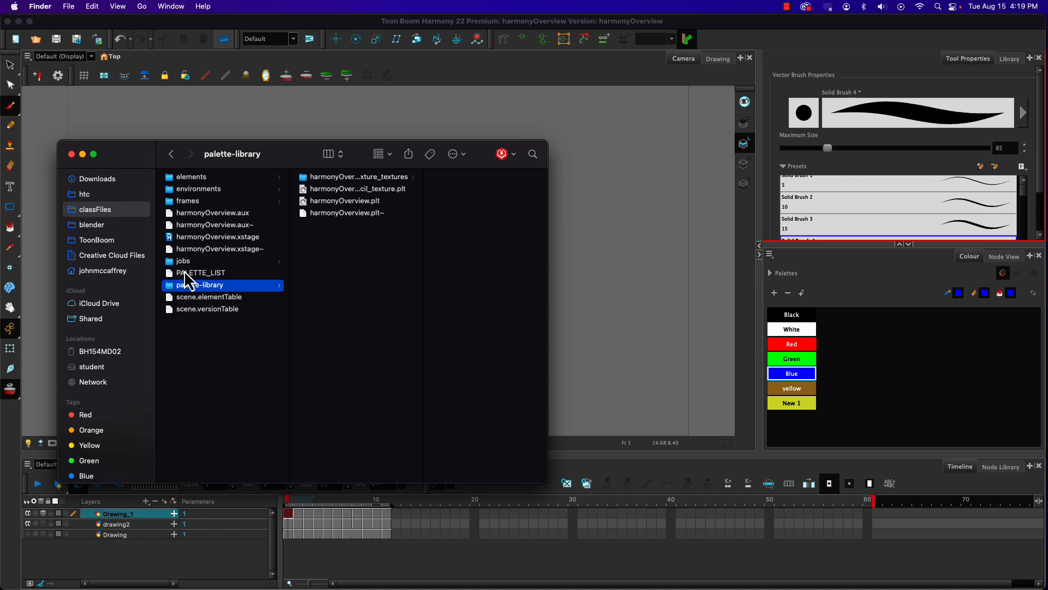
pyautogui.hscroll(-5, 187, 244)
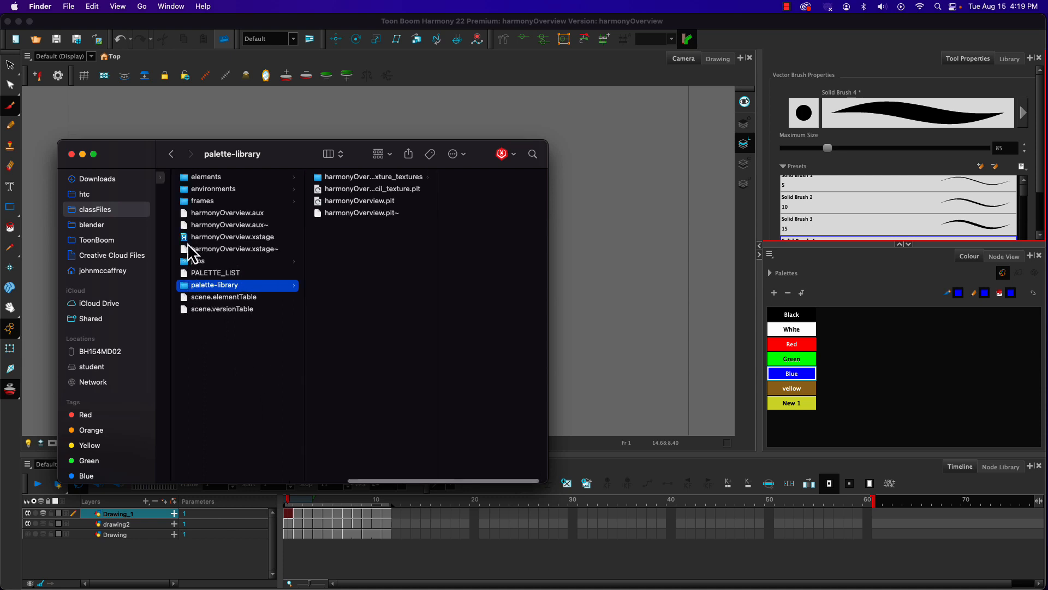
pyautogui.hscroll(-1, 192, 244)
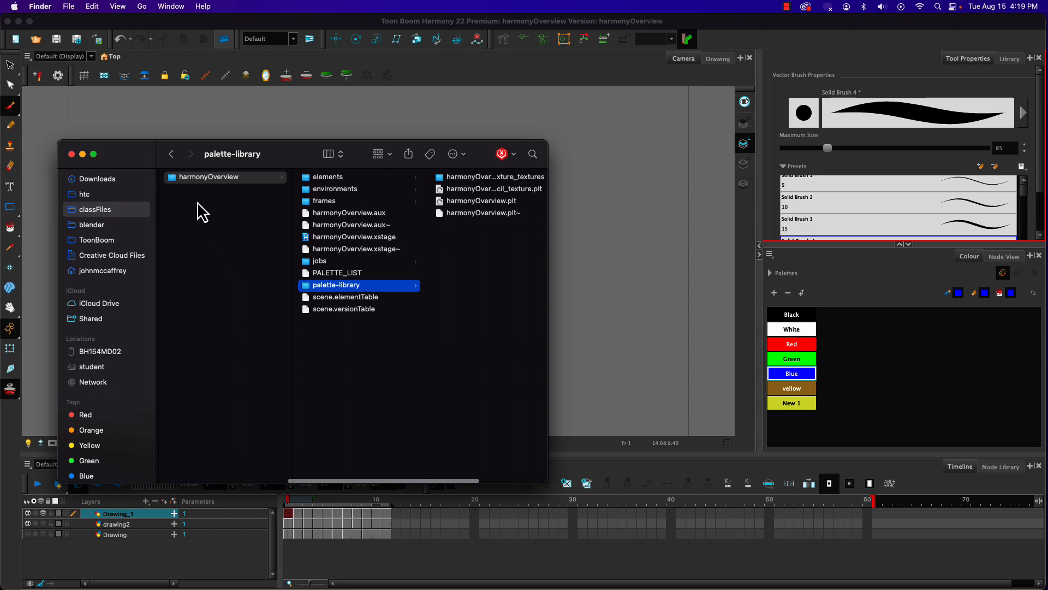
pyautogui.click(175, 179)
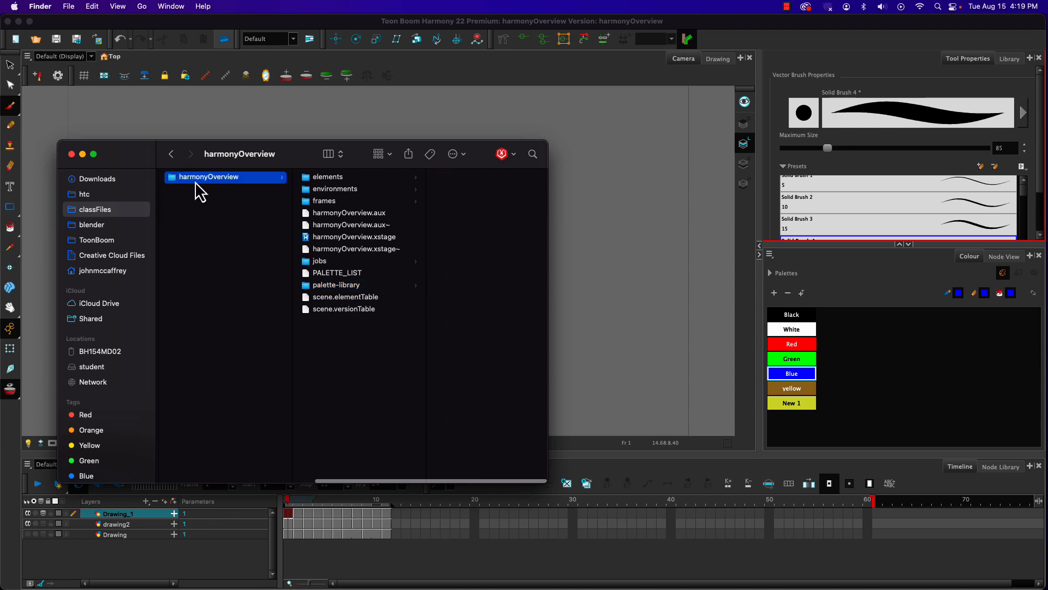
pyautogui.click(325, 239)
pyautogui.click(166, 182)
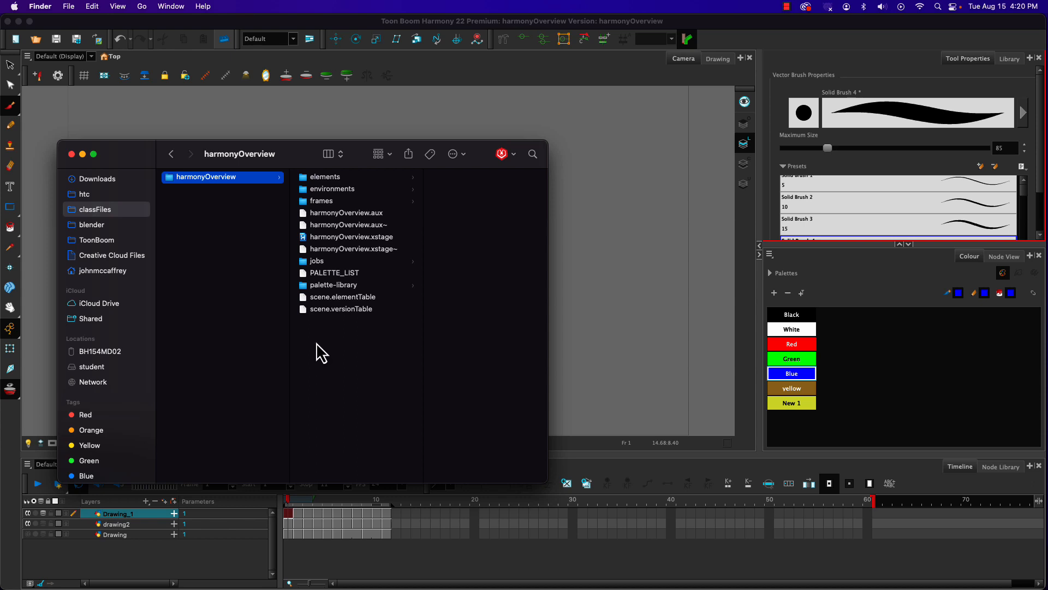
# Step: Compress the harmonyOverview folder into a zip archive, and reselect the original folder inside animation
pyautogui.rightClick(172, 181)
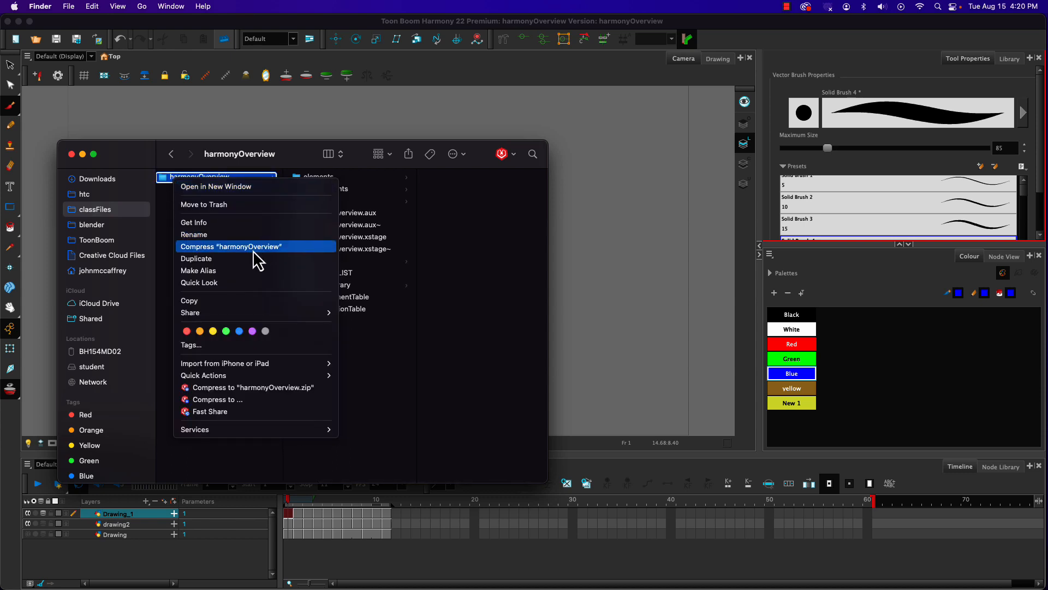
pyautogui.click(253, 250)
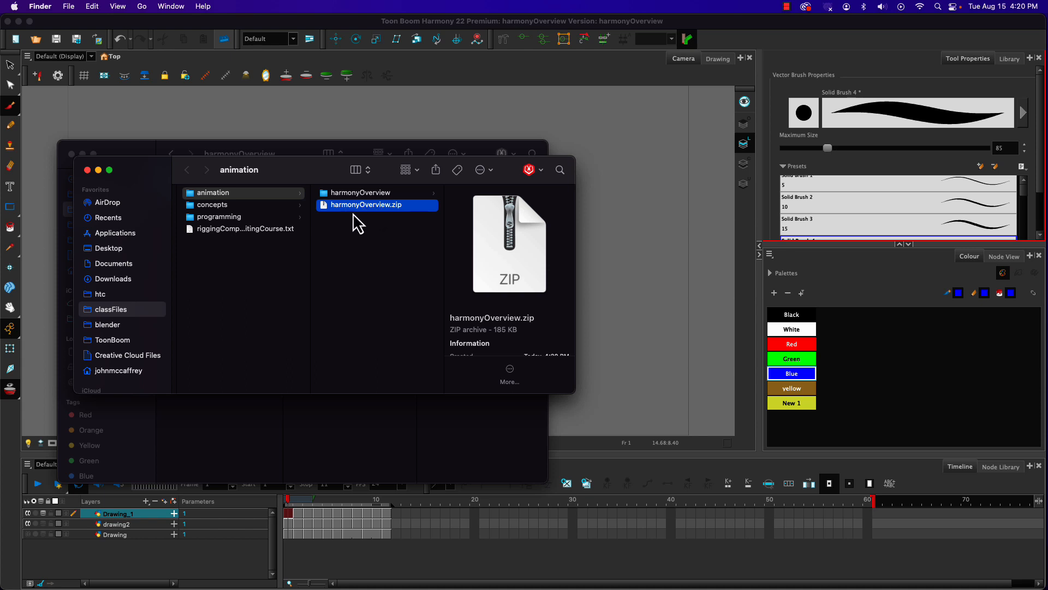
pyautogui.click(326, 194)
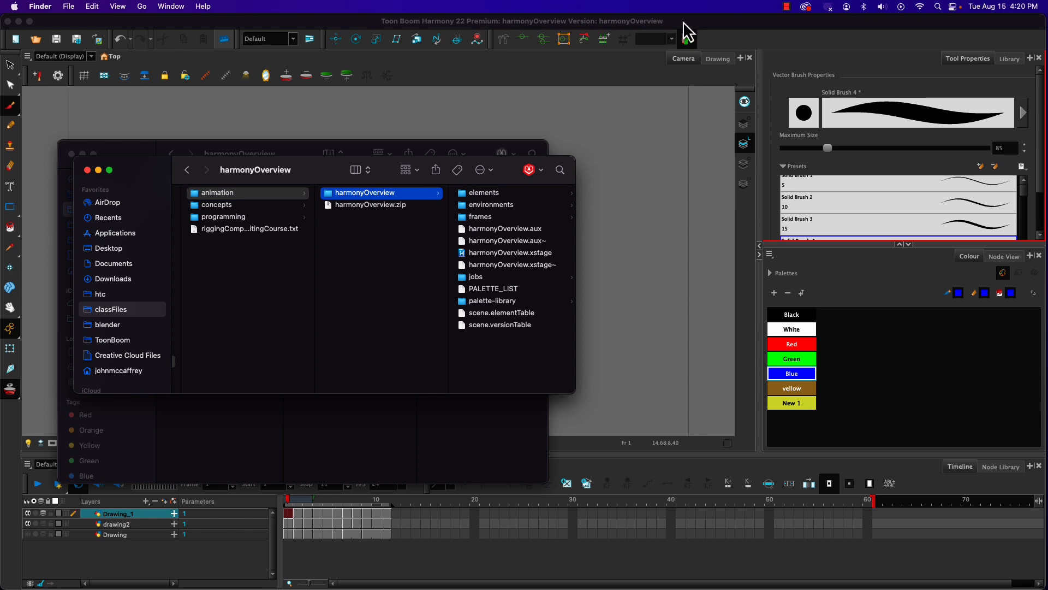
# Step: Switch back to Harmony, turn off the onion skin, and play the green and blue animations from frame 1
pyautogui.click(708, 22)
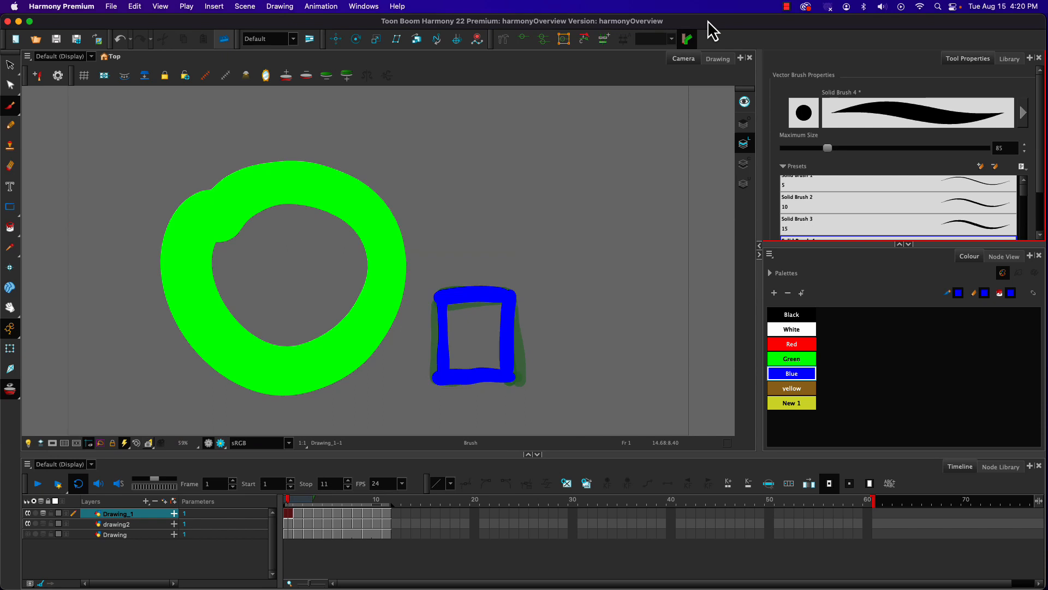
pyautogui.click(281, 496)
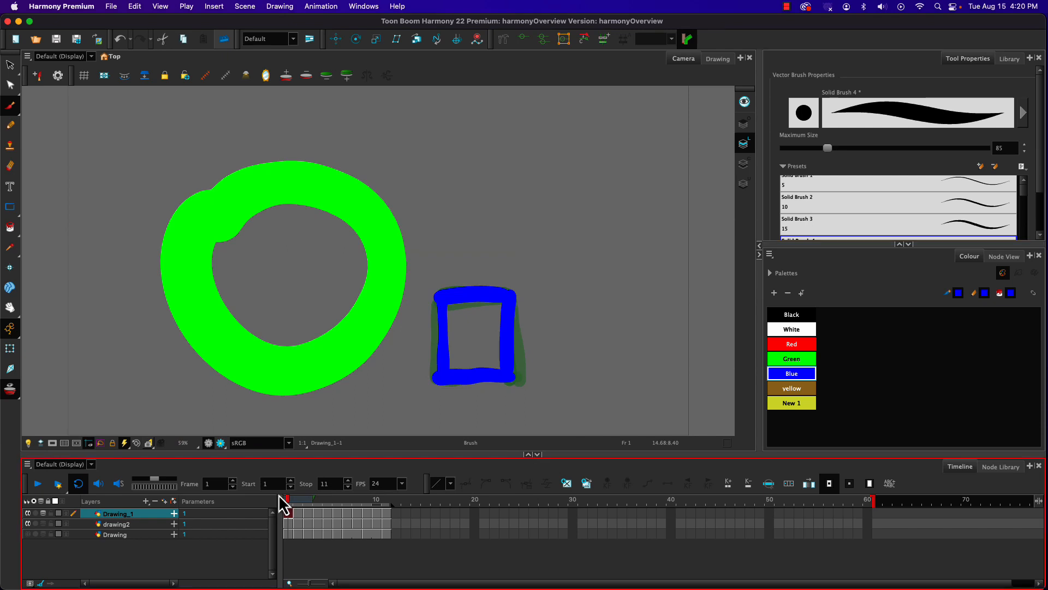
pyautogui.click(7, 391)
pyautogui.moveTo(290, 499); pyautogui.dragTo(206, 475)
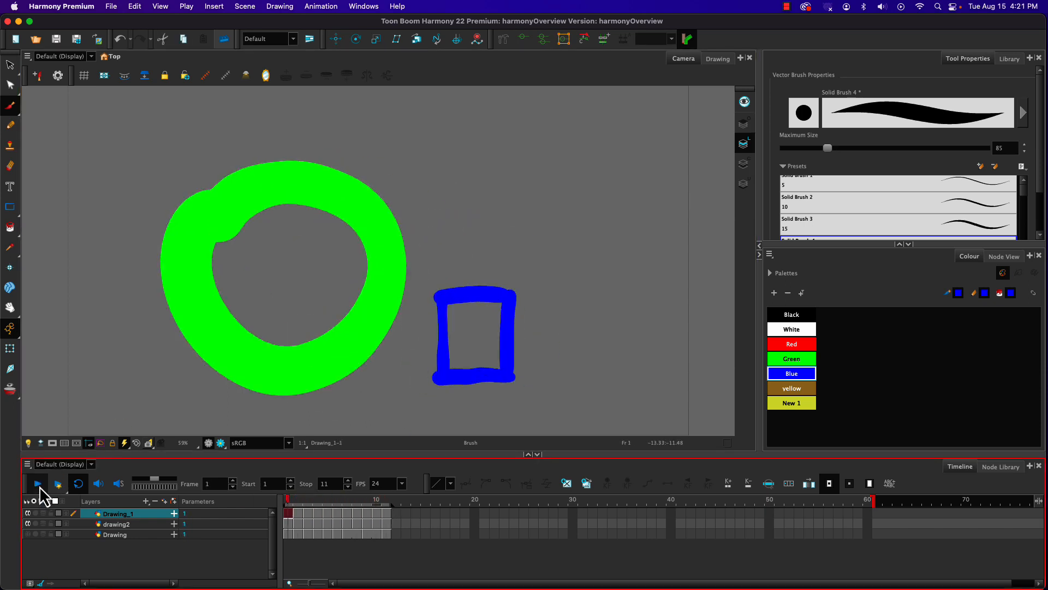
pyautogui.click(55, 483)
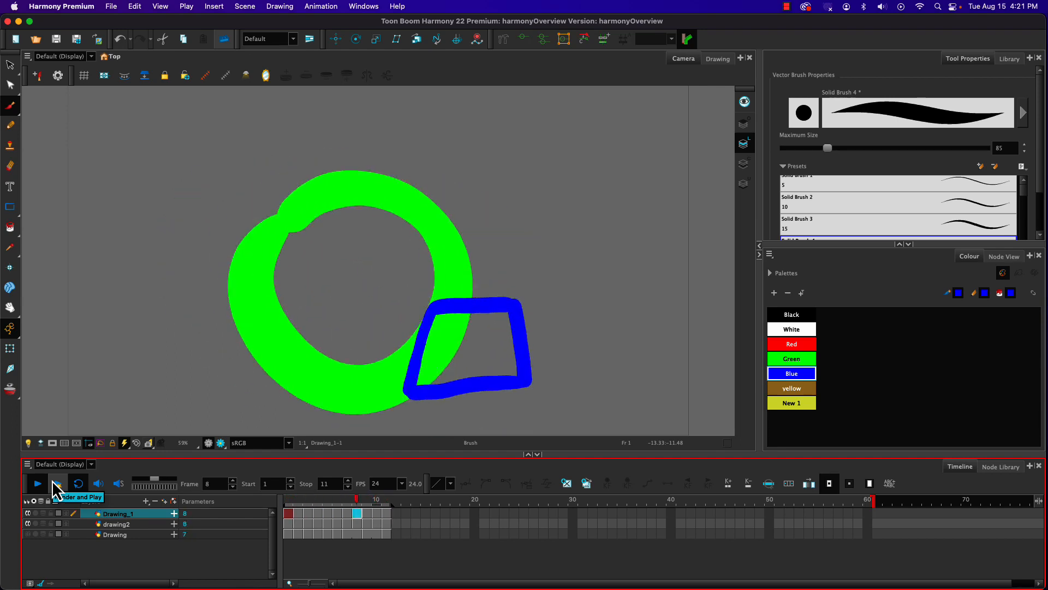
# Step: Hide the drawing2 and Drawing_1 layers, stopping the playback
pyautogui.click(27, 524)
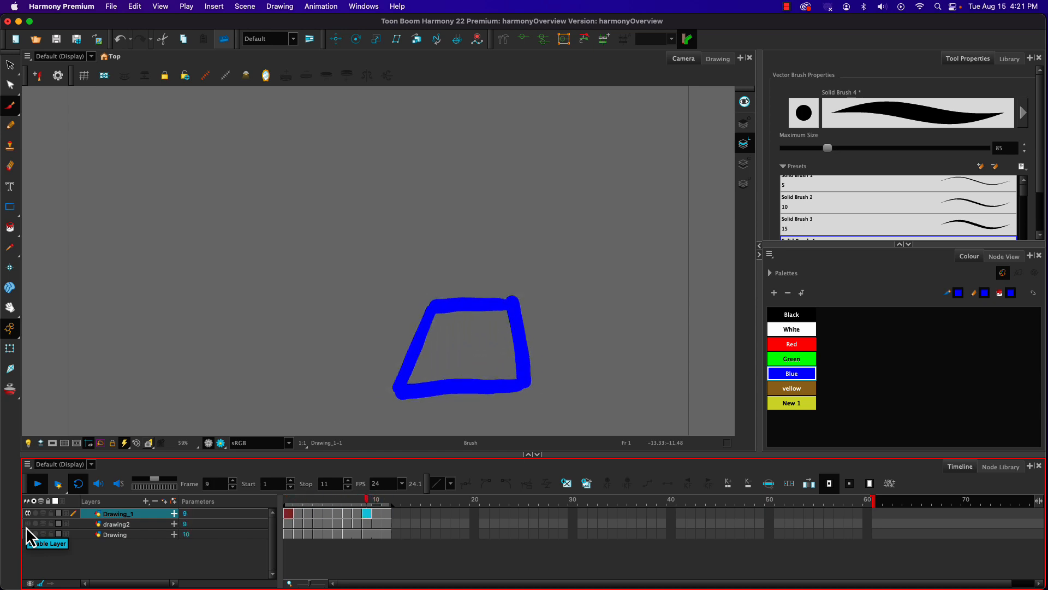
pyautogui.click(38, 485)
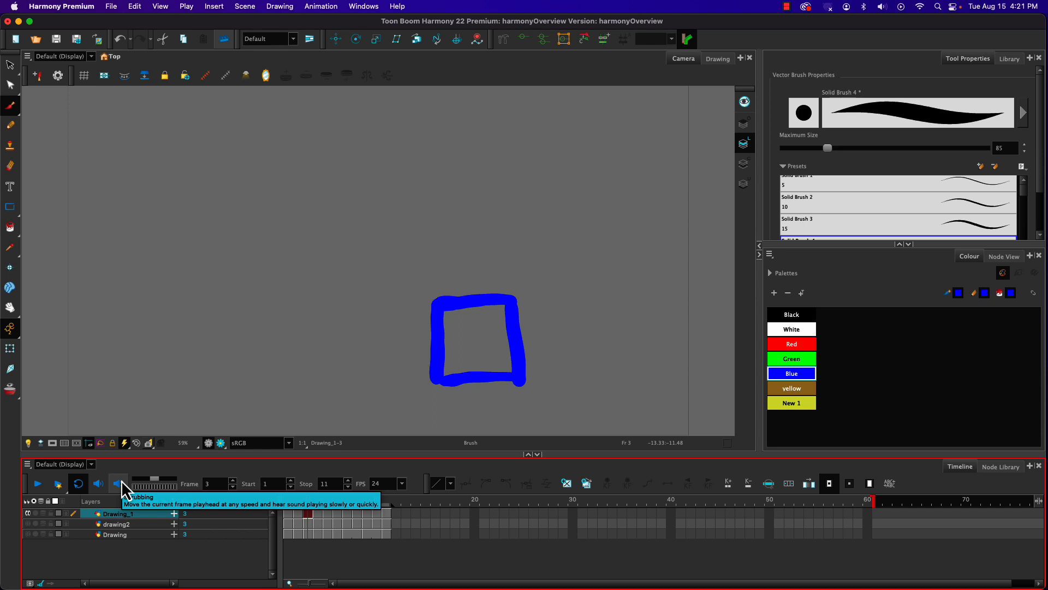
pyautogui.click(25, 514)
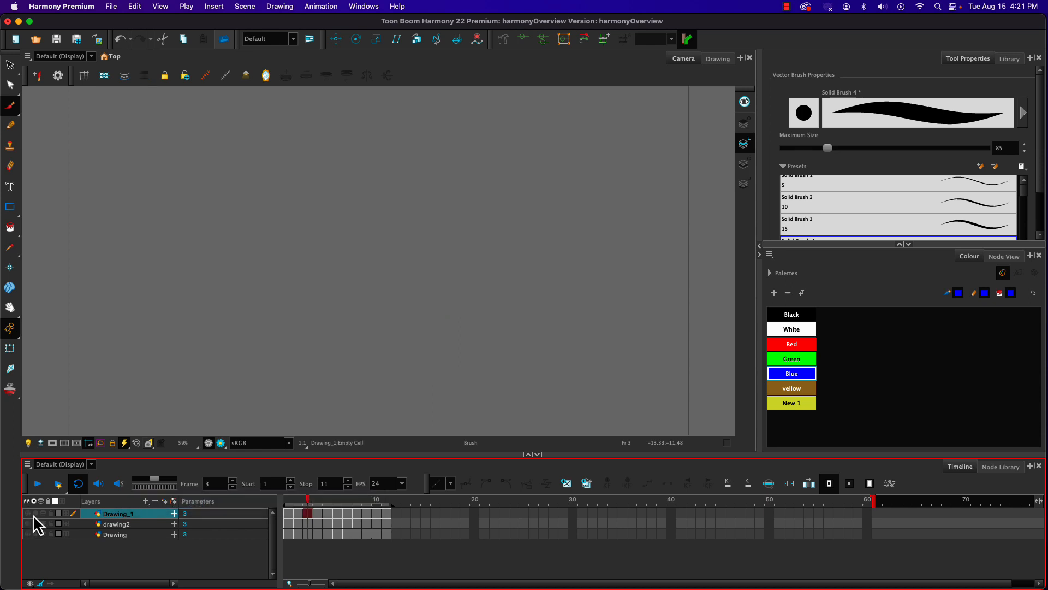
# Step: Add a new vector drawing layer with the default name Drawing, and close the layer dialog
pyautogui.click(174, 513)
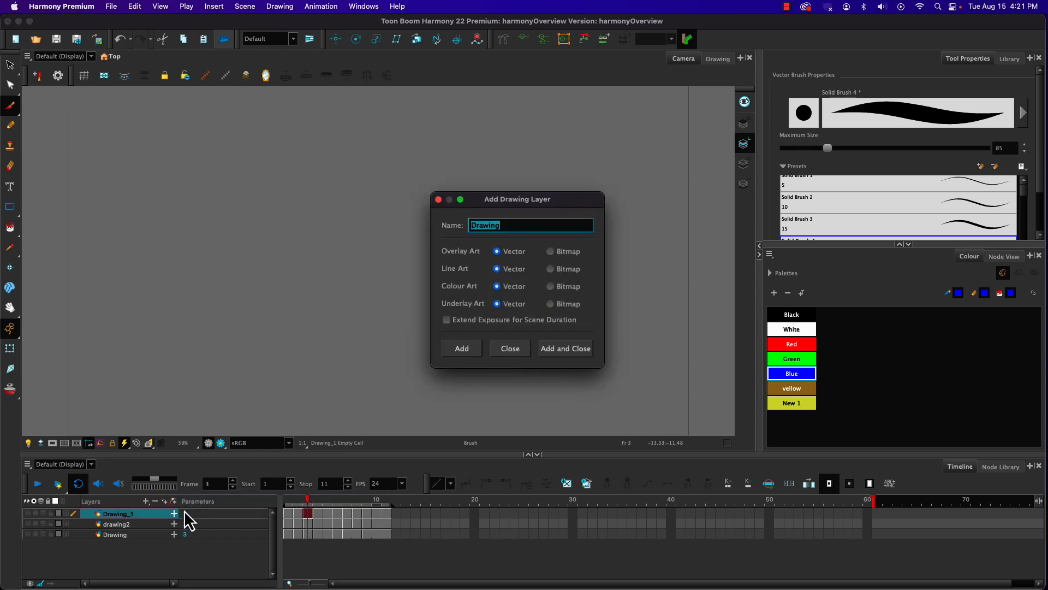
pyautogui.press('Return')
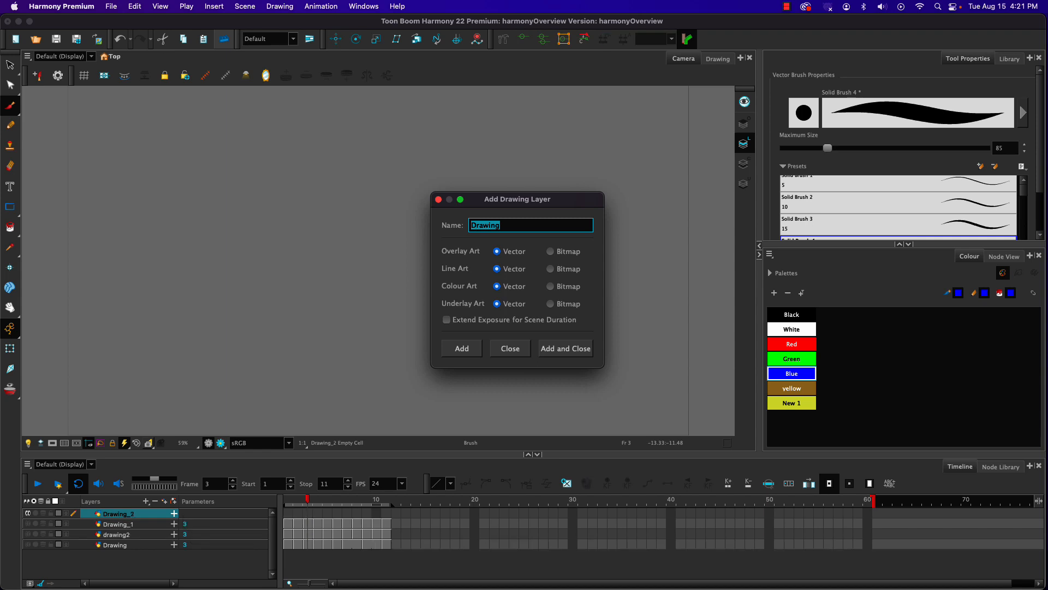
pyautogui.click(498, 352)
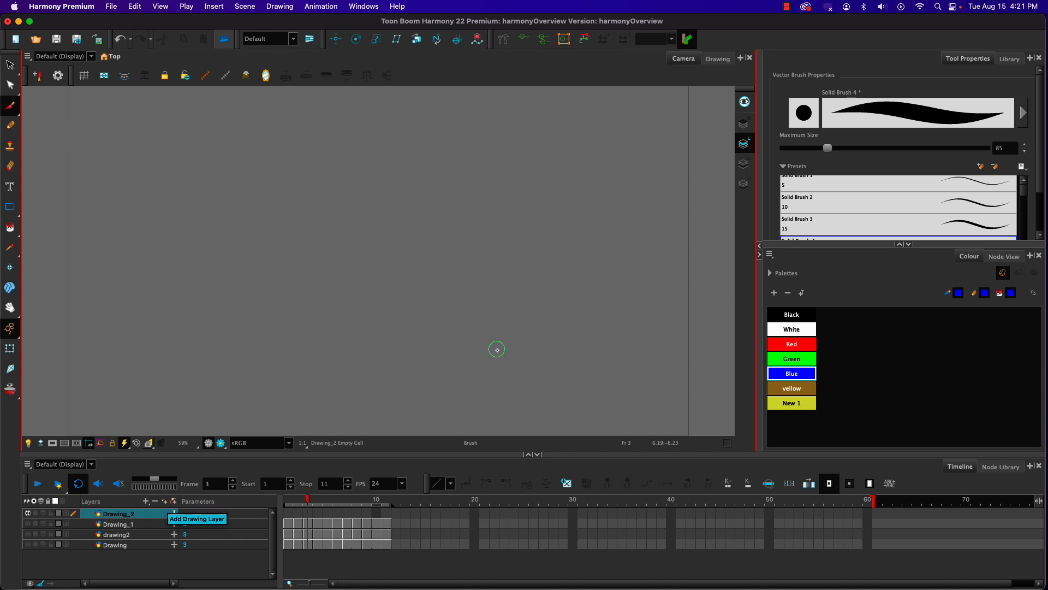
# Step: Turn the onion skin back on and enable the camera mask, with the whole camera frame in view
pyautogui.click(9, 390)
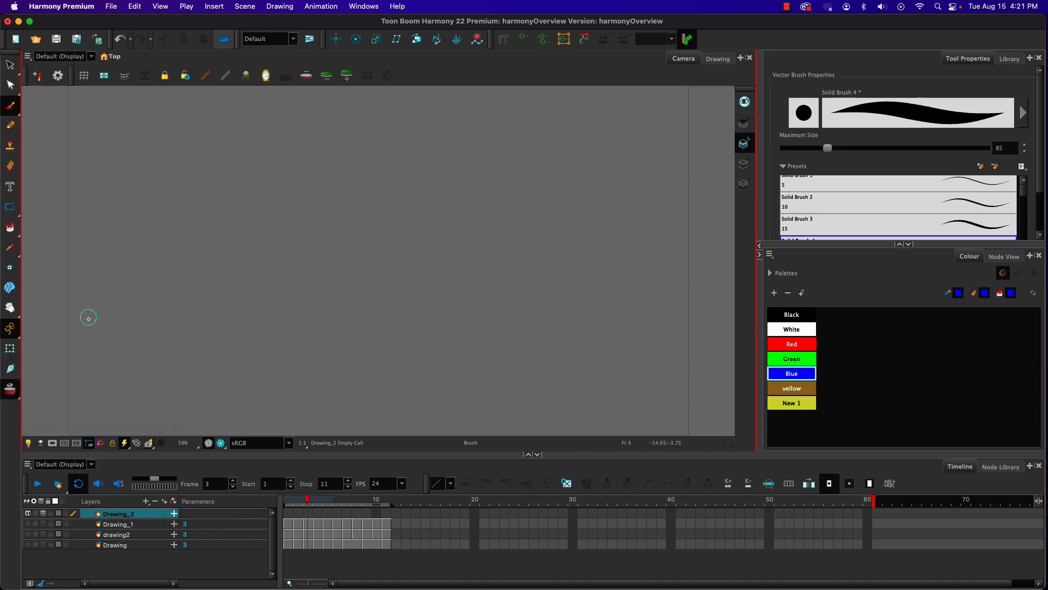
pyautogui.scroll(-2, 228, 280)
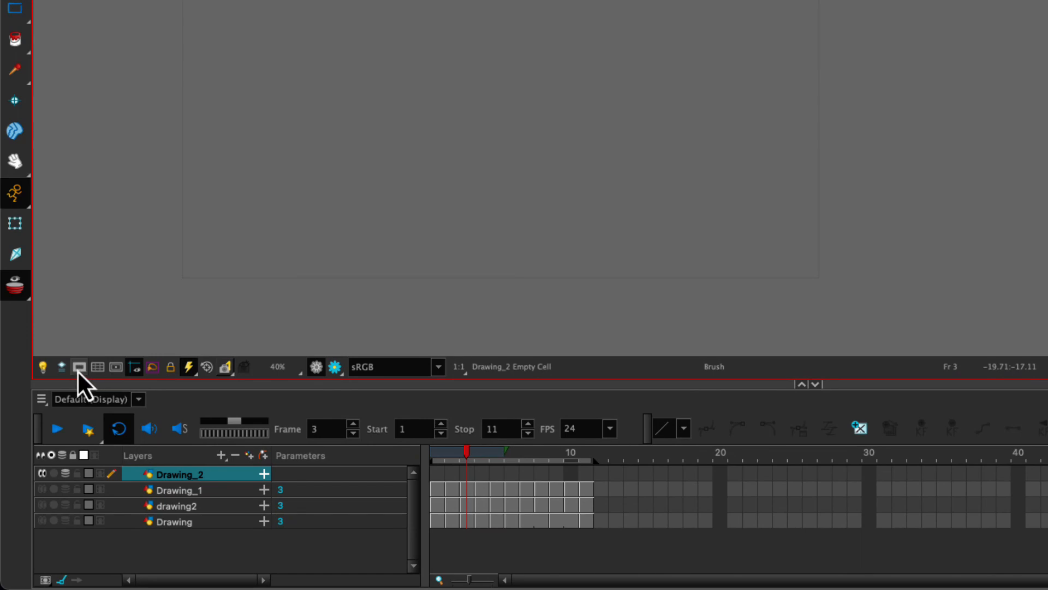
pyautogui.click(78, 368)
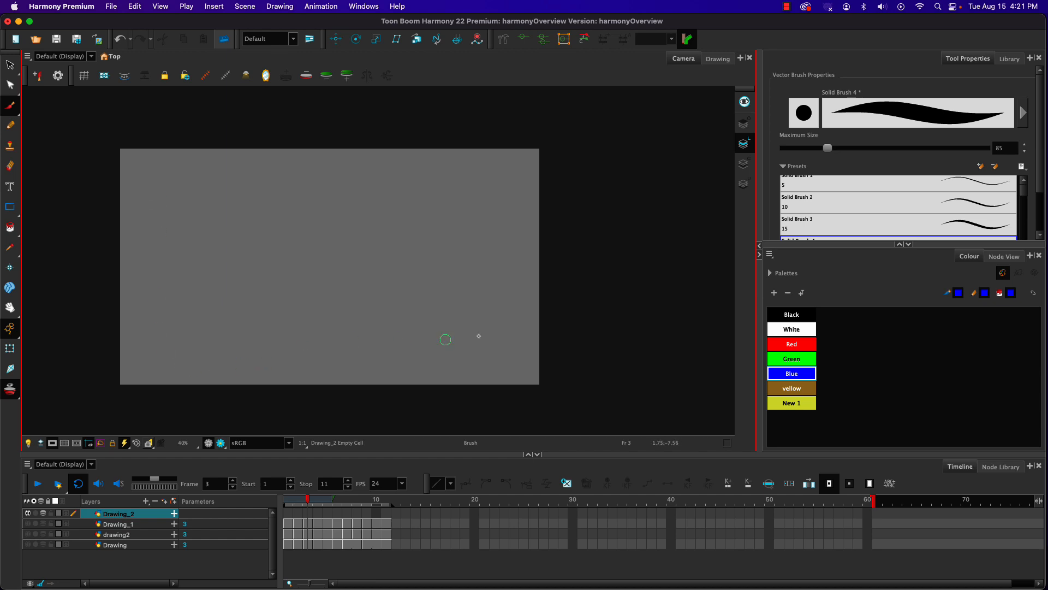
pyautogui.scroll(-2, 340, 216)
pyautogui.scroll(2, 339, 216)
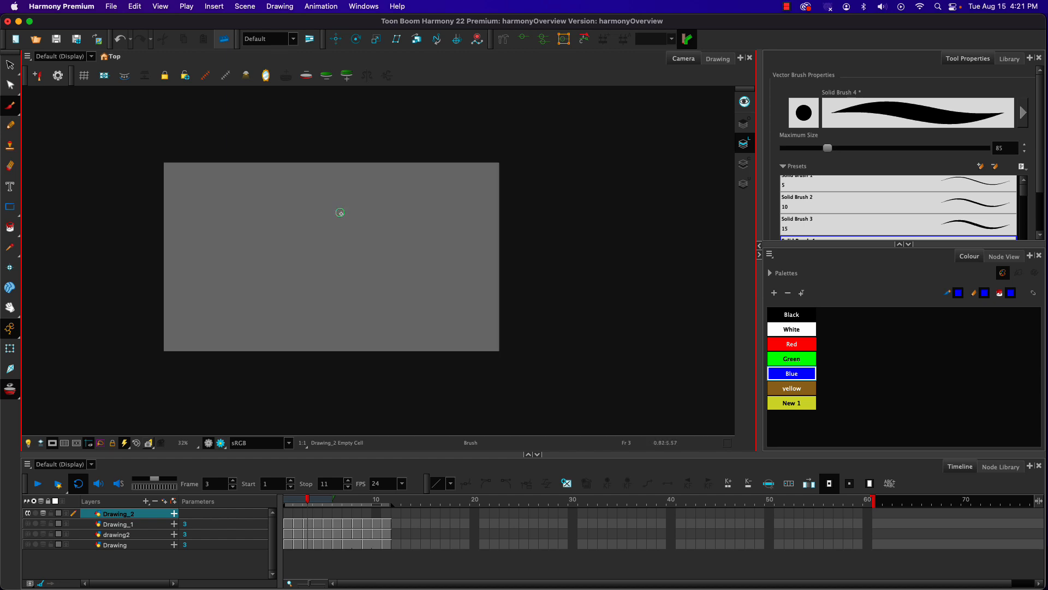
# Step: Reduce the brush's maximum size to 38, keeping the Drawing_1 layer hidden
pyautogui.click(28, 525)
pyautogui.click(28, 524)
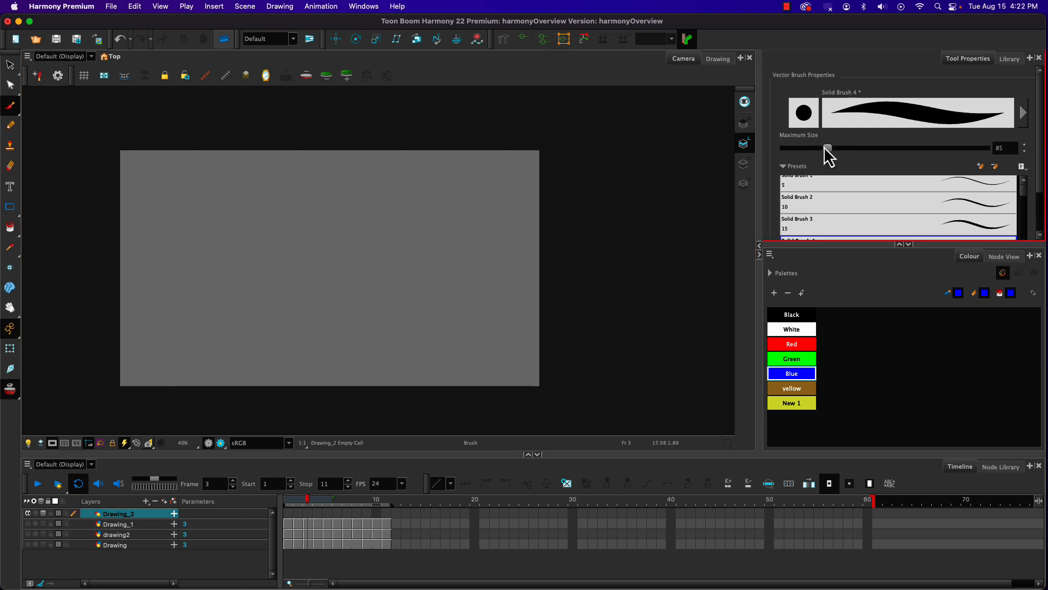
pyautogui.moveTo(824, 148); pyautogui.dragTo(803, 155)
pyautogui.moveTo(212, 298); pyautogui.dragTo(176, 353)
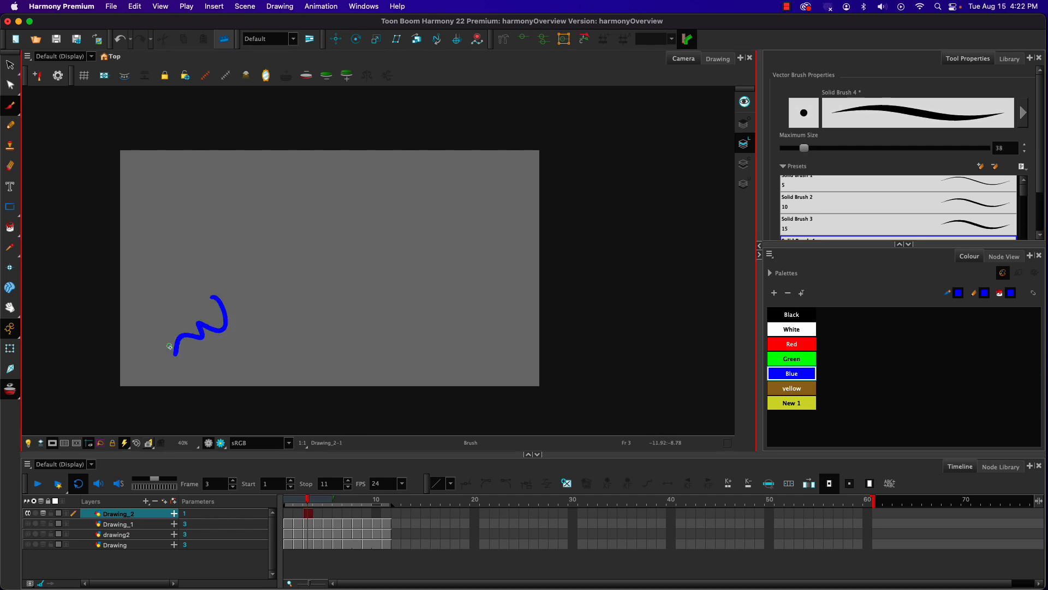
pyautogui.hotkey('alt', 's')
pyautogui.hotkey('ctrl', 'z')
pyautogui.hotkey('alt', 'b')
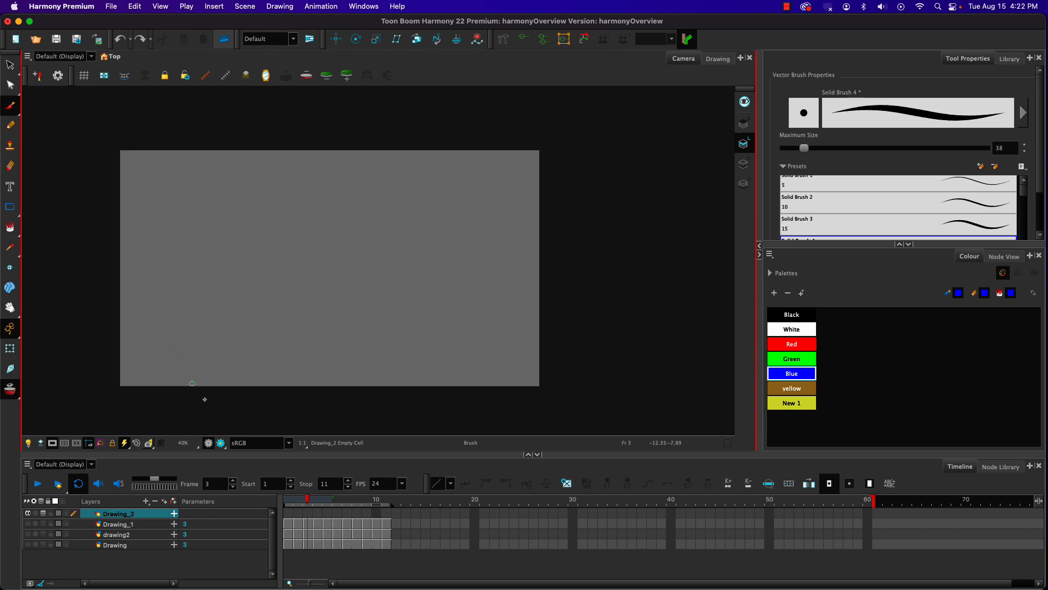
# Step: Brush a slightly curved brown ground line across the full camera width on frame 1 of Drawing_2, using the yellow swatch
pyautogui.click(287, 514)
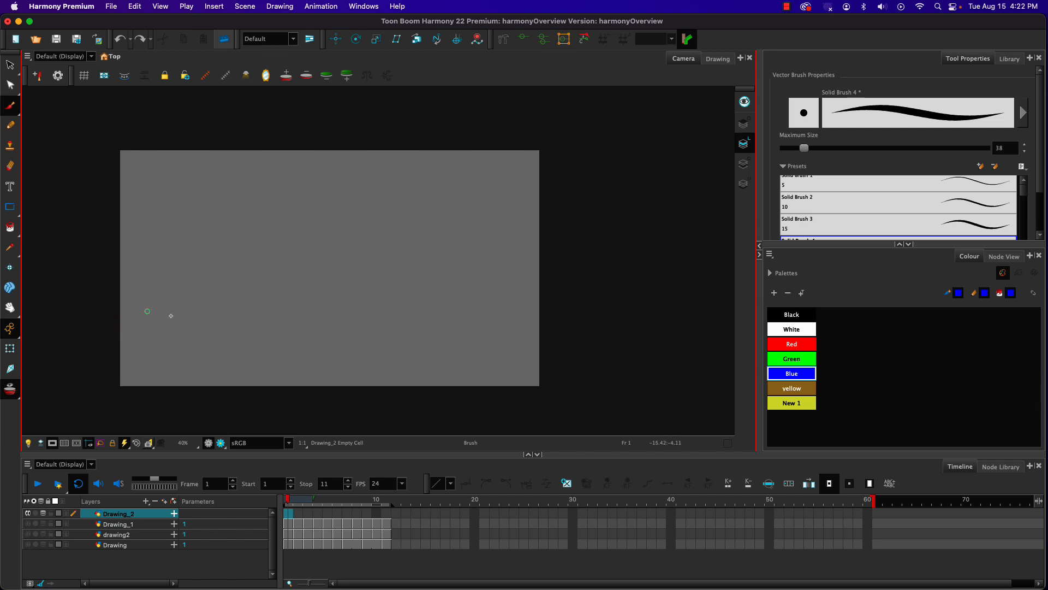
pyautogui.click(786, 388)
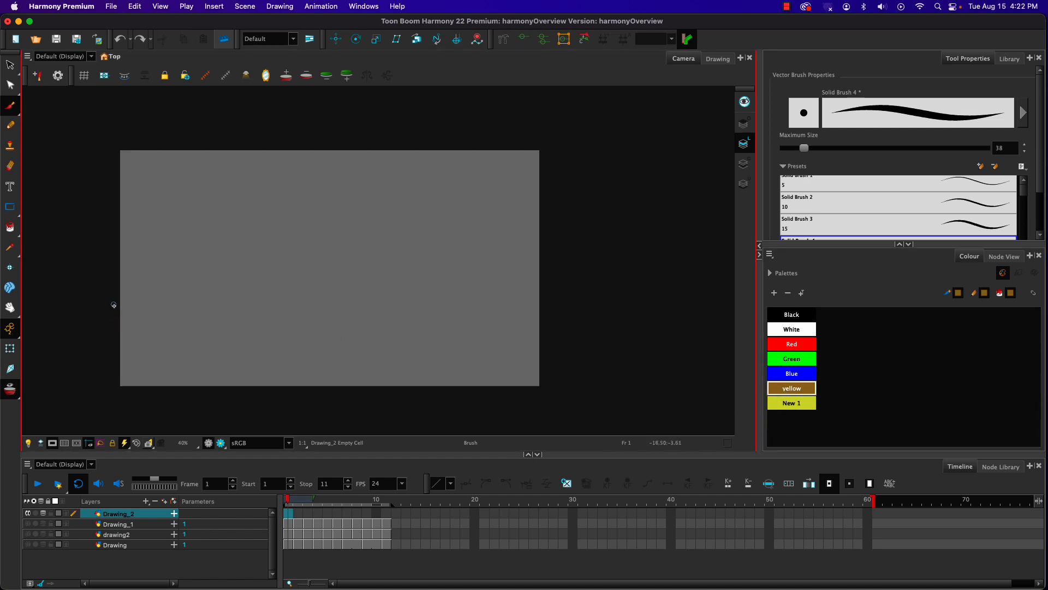
pyautogui.moveTo(402, 304); pyautogui.dragTo(568, 314)
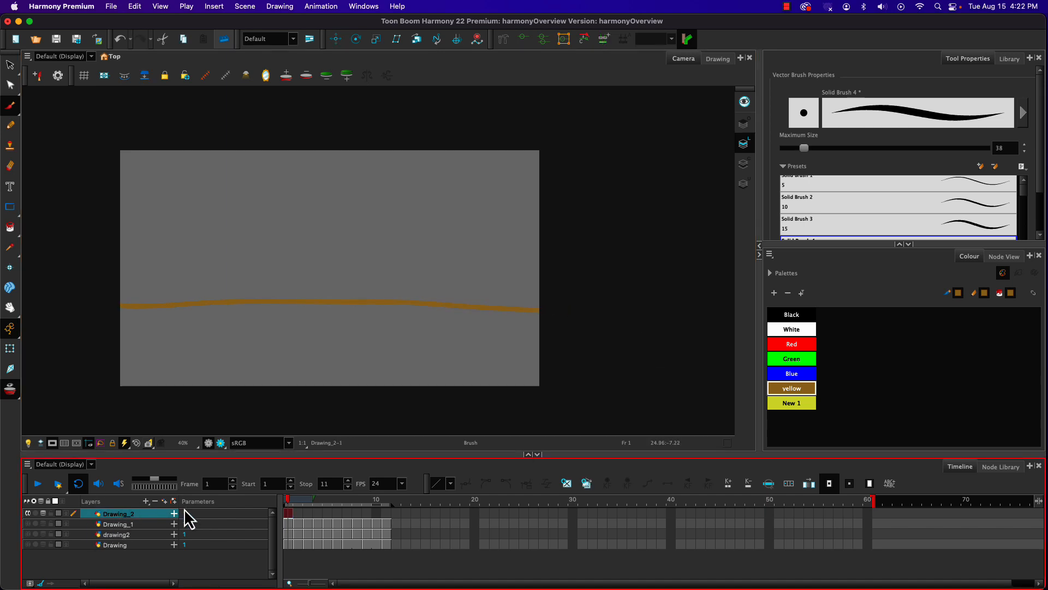
# Step: Add another vector drawing layer above the ground line's layer, using the default name Drawing
pyautogui.hotkey('ctrl', 'r')
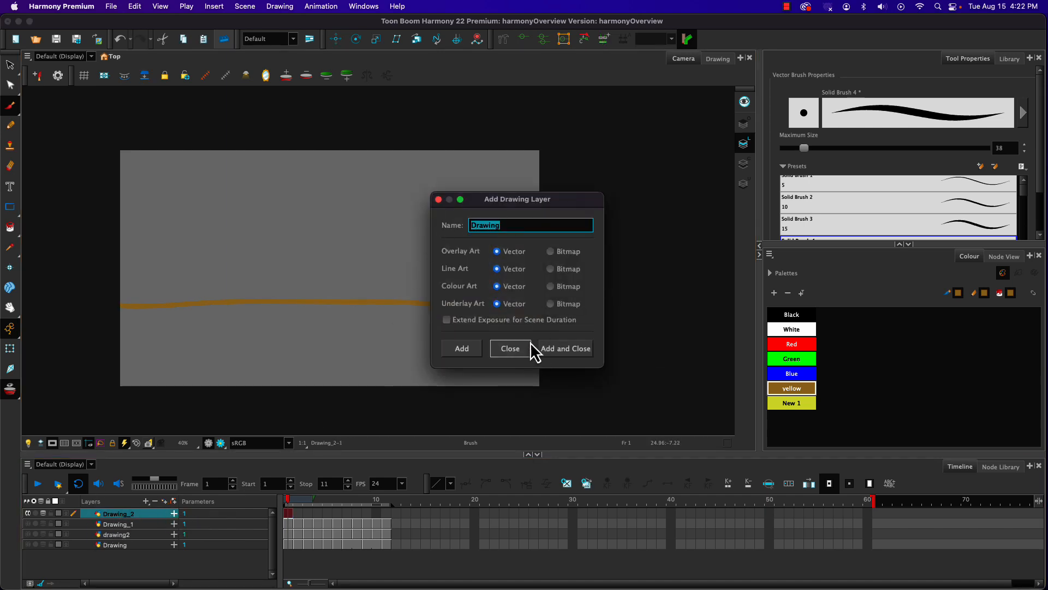
pyautogui.click(547, 345)
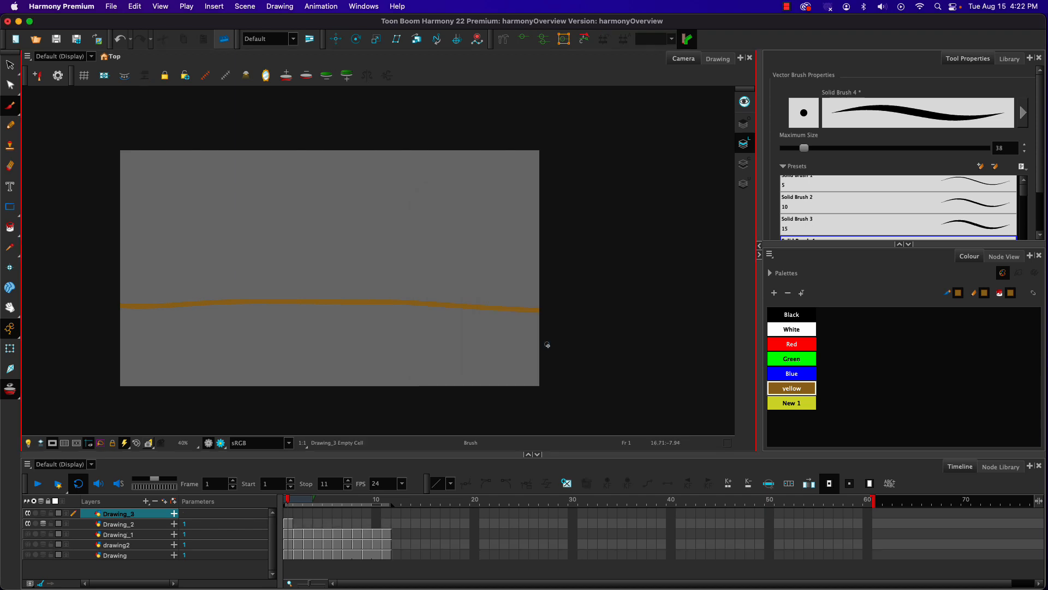
# Step: Rename the ground line's layer, Drawing_2, to ground
pyautogui.click(111, 524)
pyautogui.click(114, 526)
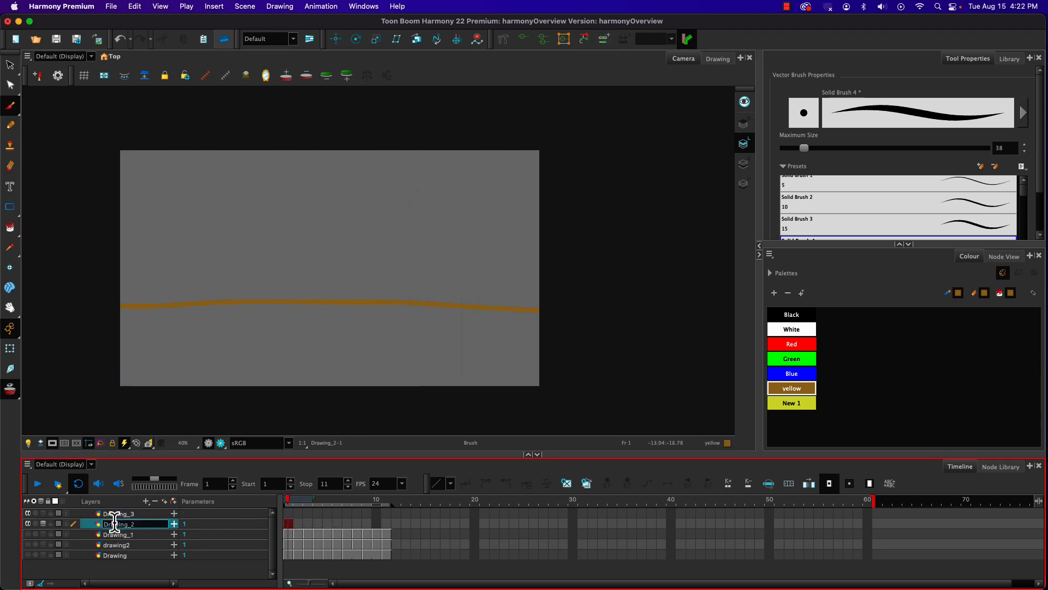
pyautogui.moveTo(135, 524); pyautogui.dragTo(68, 517)
pyautogui.write('ground')
pyautogui.press('Return')
# Step: Rename the empty layer above the ground layer to ball
pyautogui.click(118, 511)
pyautogui.click(118, 509)
pyautogui.write('ball')
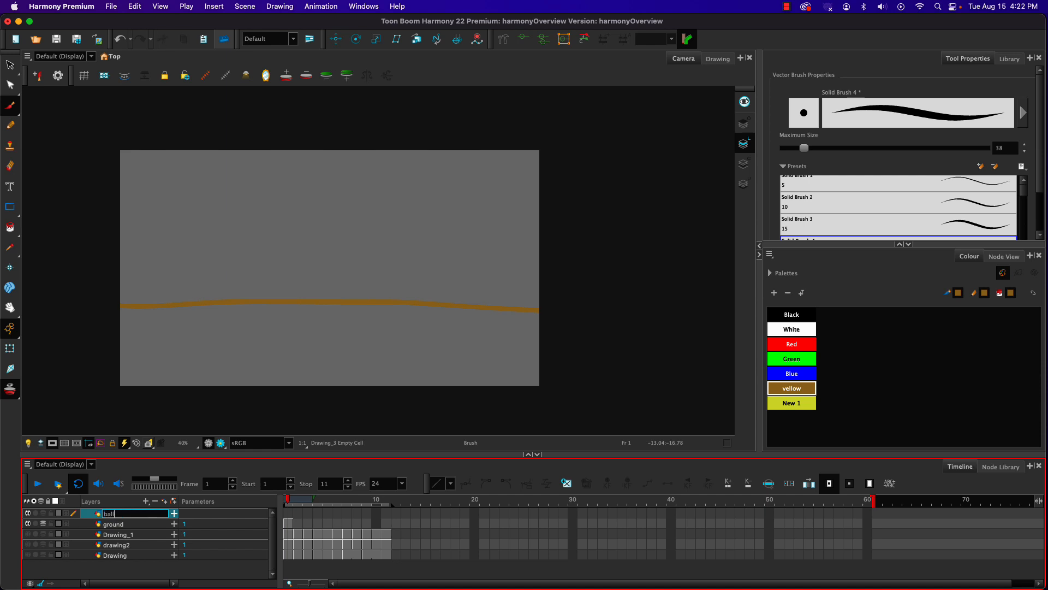
pyautogui.press('Return')
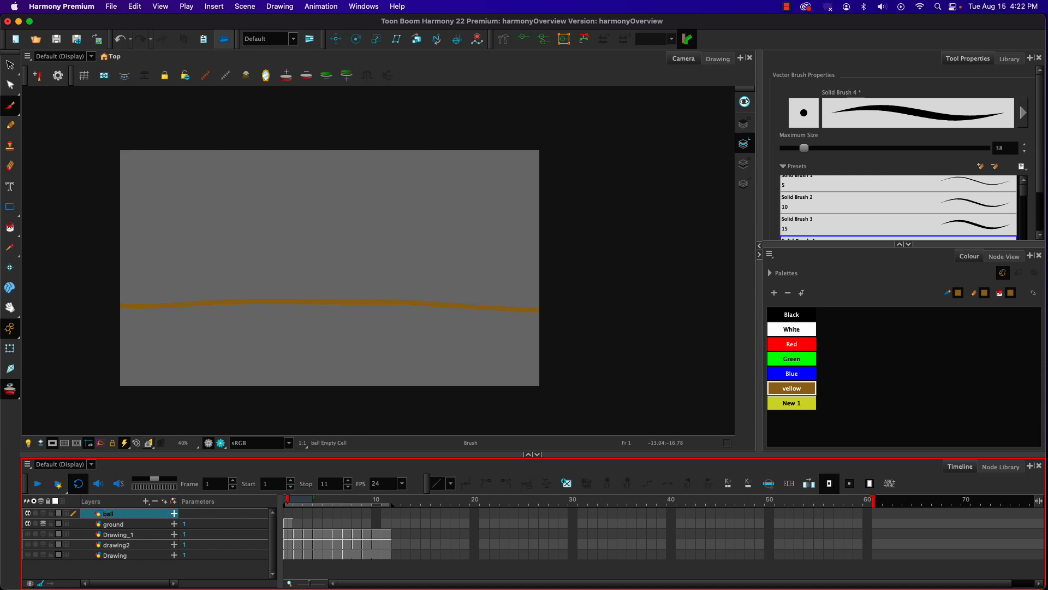
# Step: Flip between frames 1 and 2 with the onion skin off to check on which frames the ground line is exposed
pyautogui.click(288, 513)
pyautogui.click(298, 513)
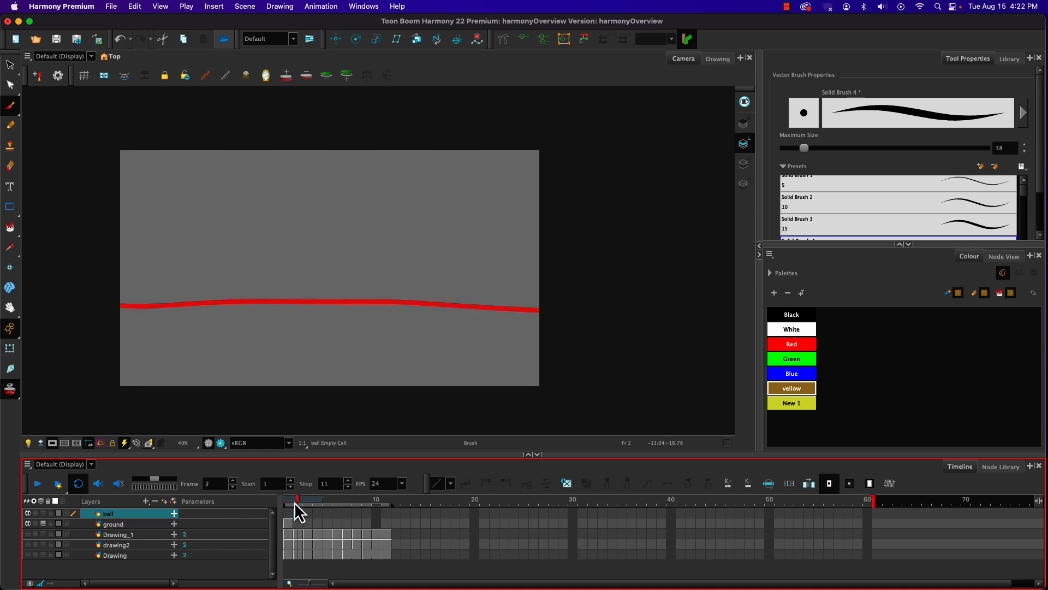
pyautogui.click(287, 513)
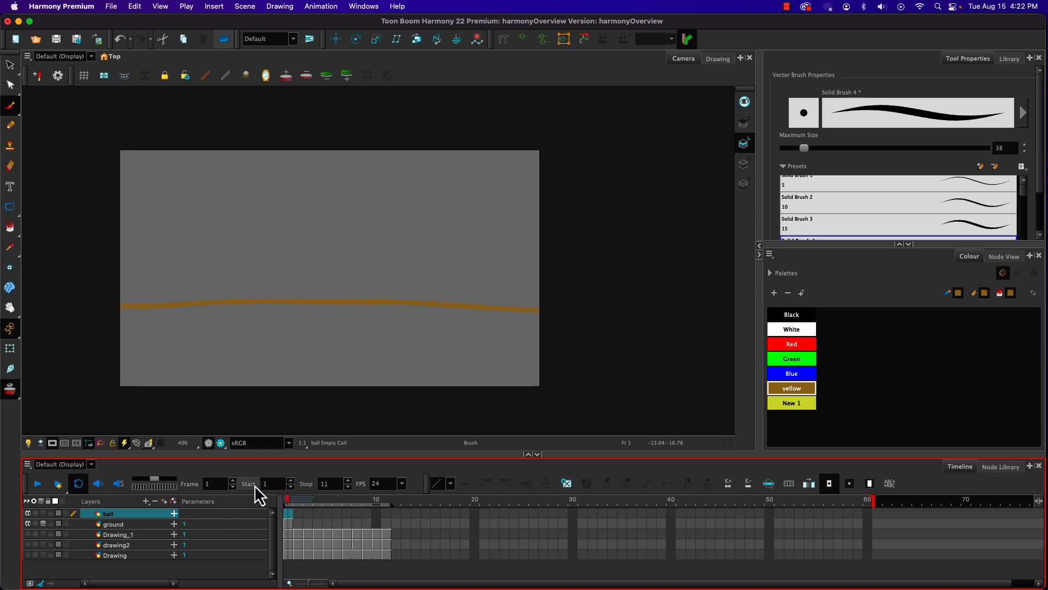
pyautogui.click(297, 500)
pyautogui.click(288, 509)
pyautogui.click(297, 510)
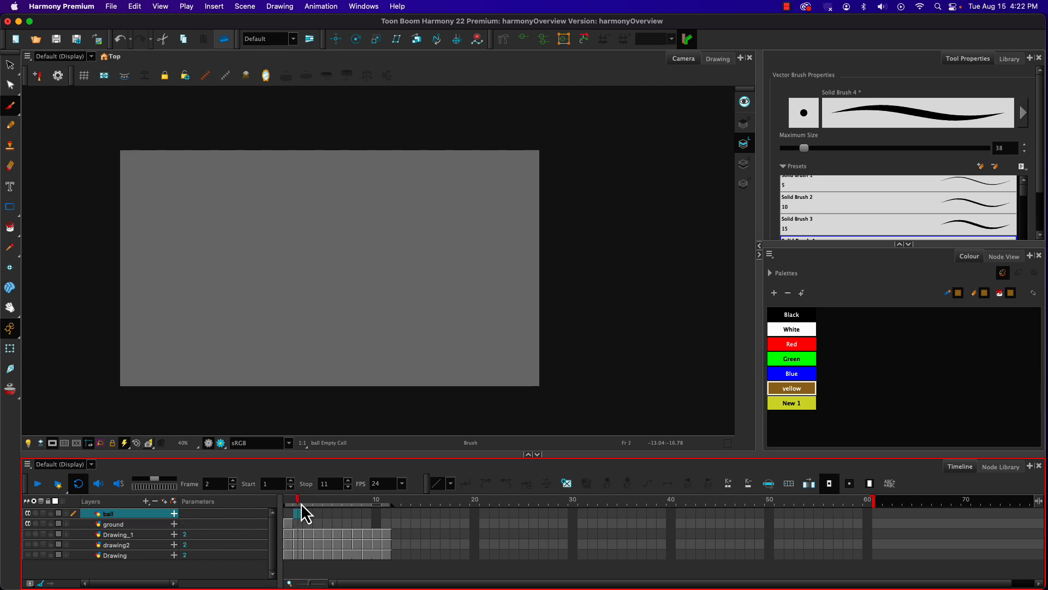
pyautogui.click(290, 508)
pyautogui.click(297, 508)
pyautogui.click(287, 510)
pyautogui.click(297, 505)
pyautogui.click(285, 512)
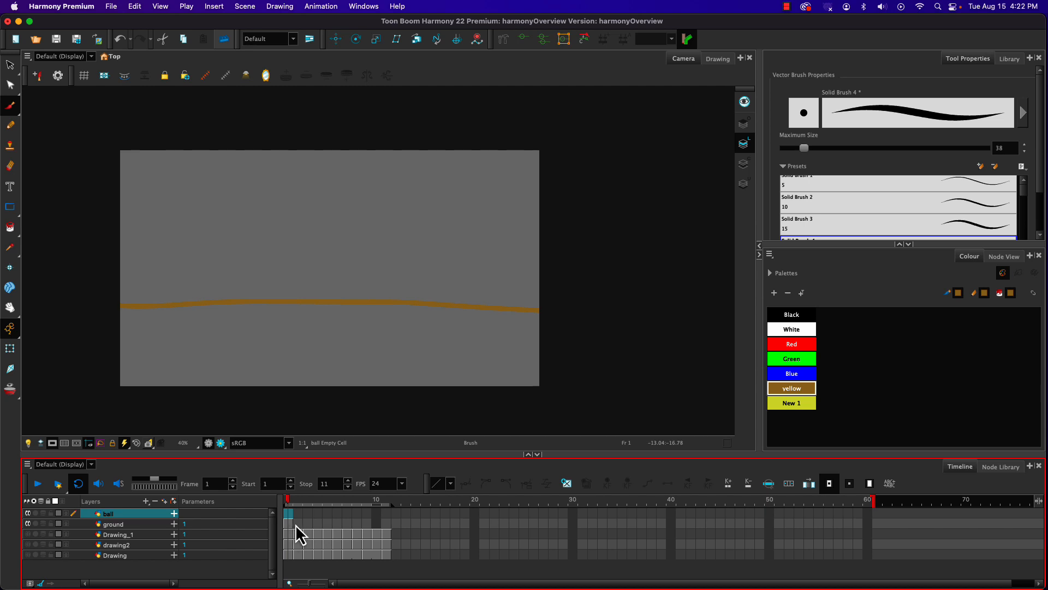
# Step: Examine the drawing, animation and exposure commands available for the ground layer's empty cell on frame 11
pyautogui.click(386, 523)
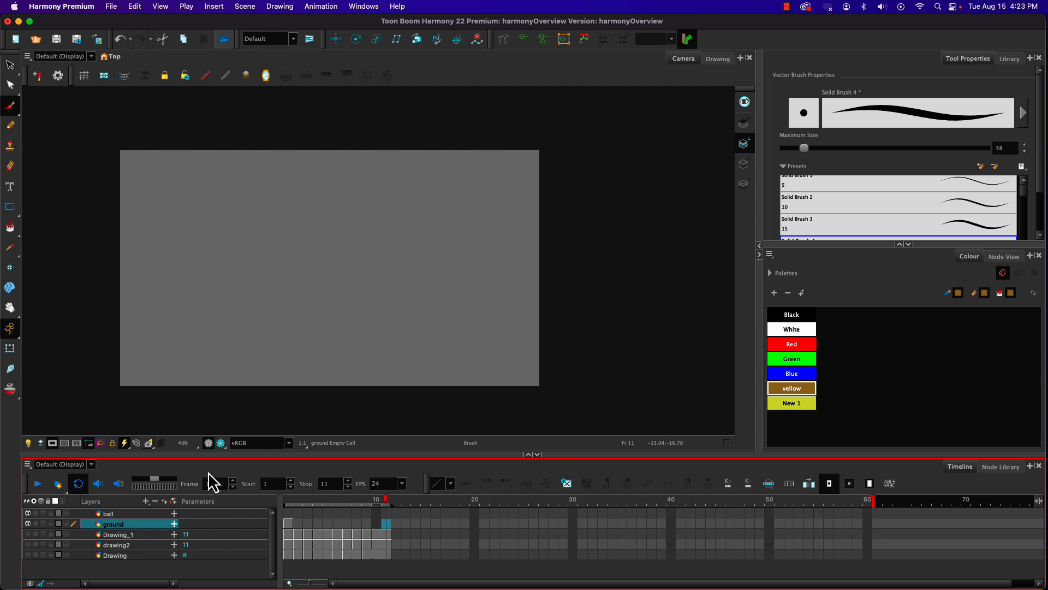
pyautogui.click(279, 8)
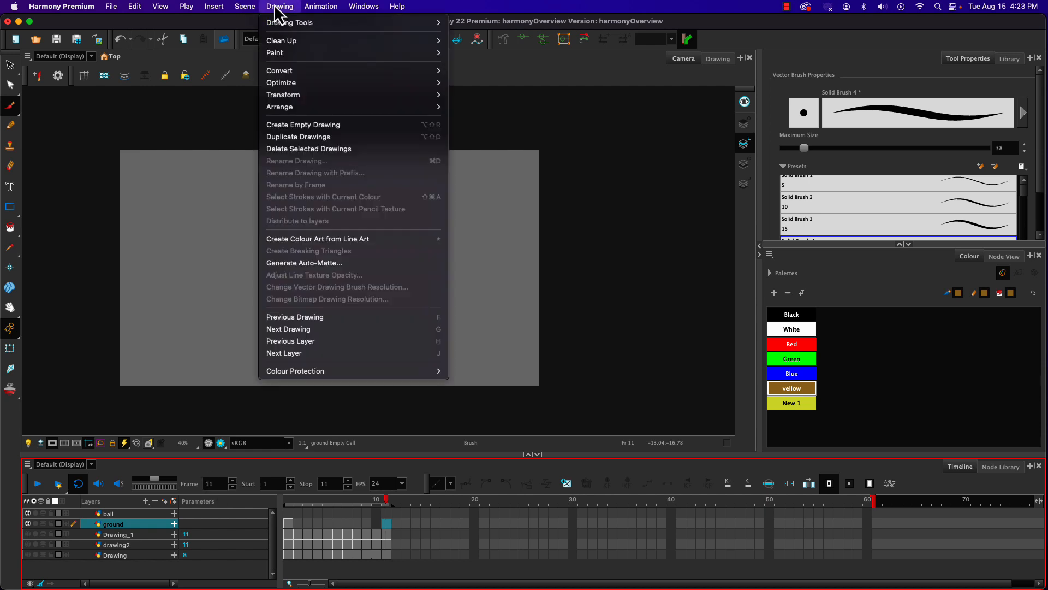
pyautogui.moveTo(306, 8)
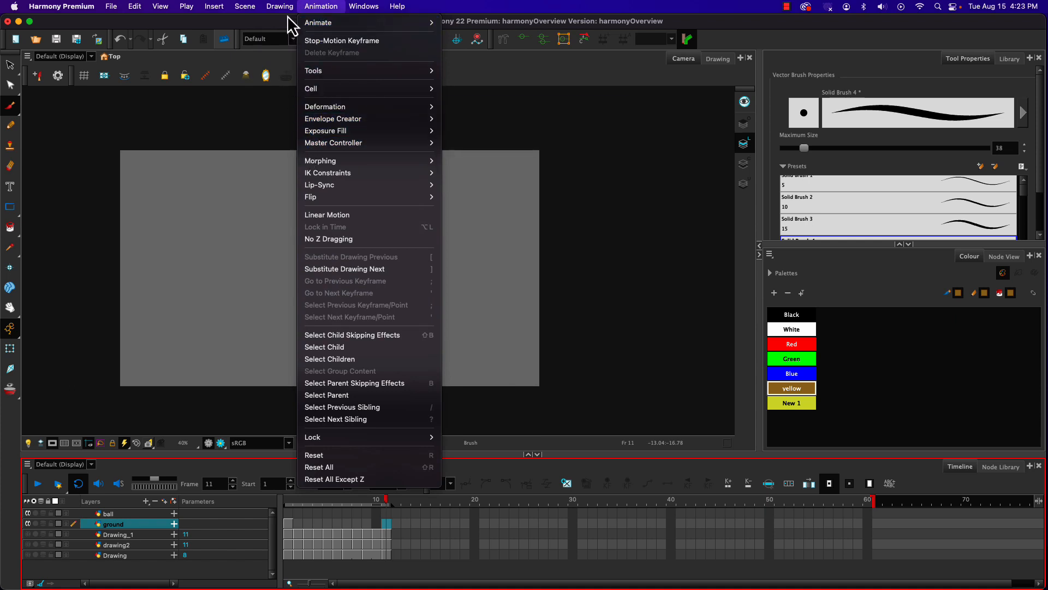
pyautogui.click(310, 8)
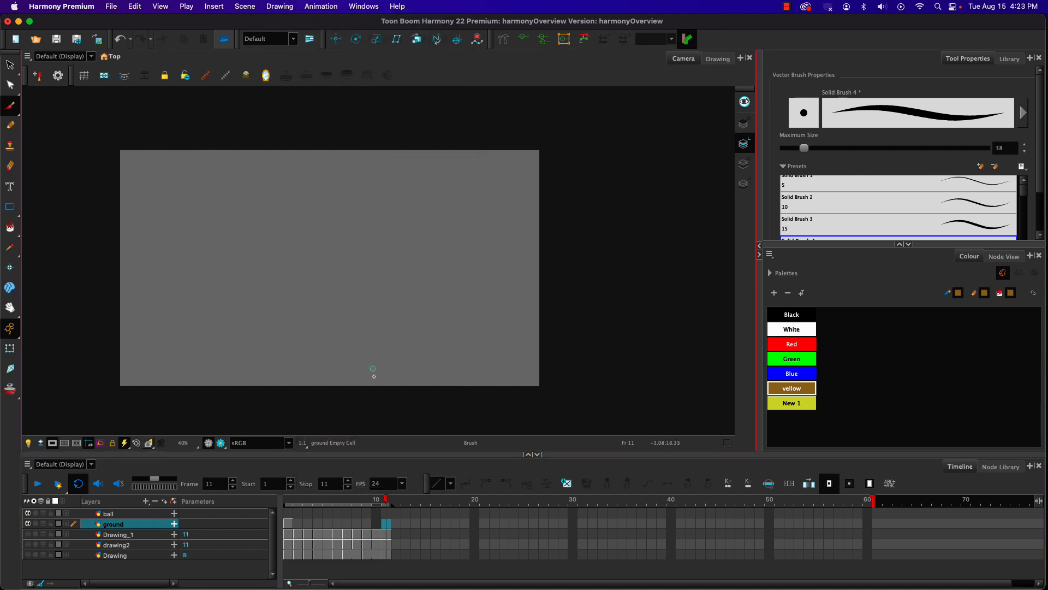
pyautogui.rightClick(386, 525)
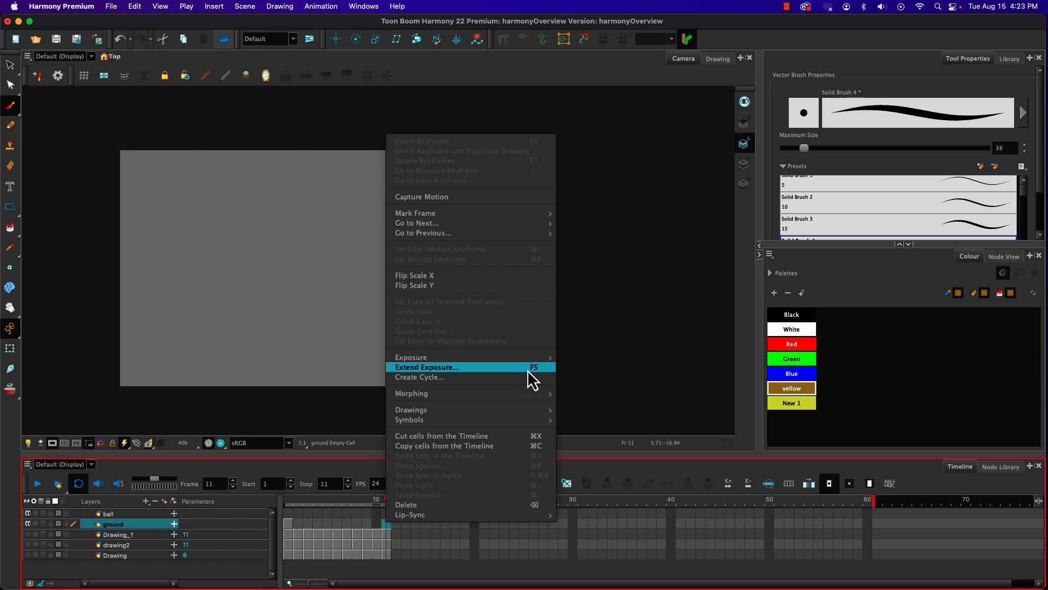
pyautogui.moveTo(534, 360)
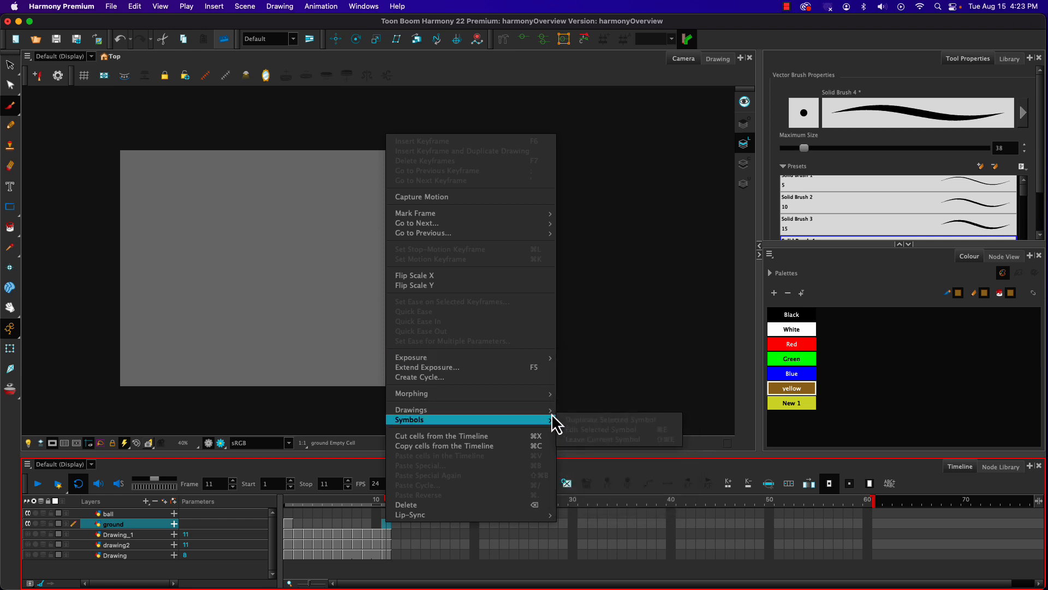
pyautogui.moveTo(499, 362)
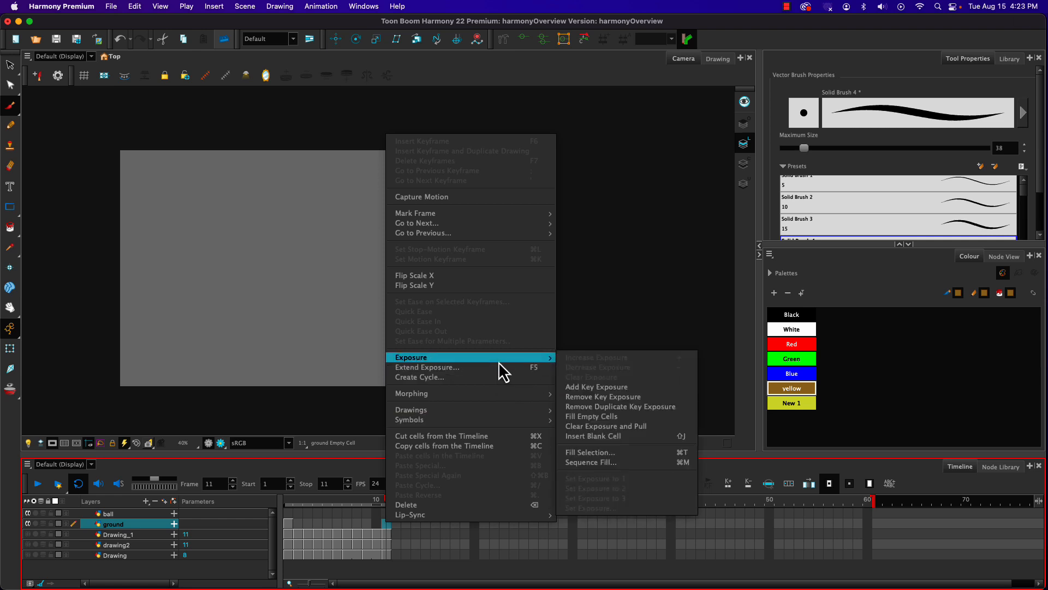
pyautogui.click(290, 533)
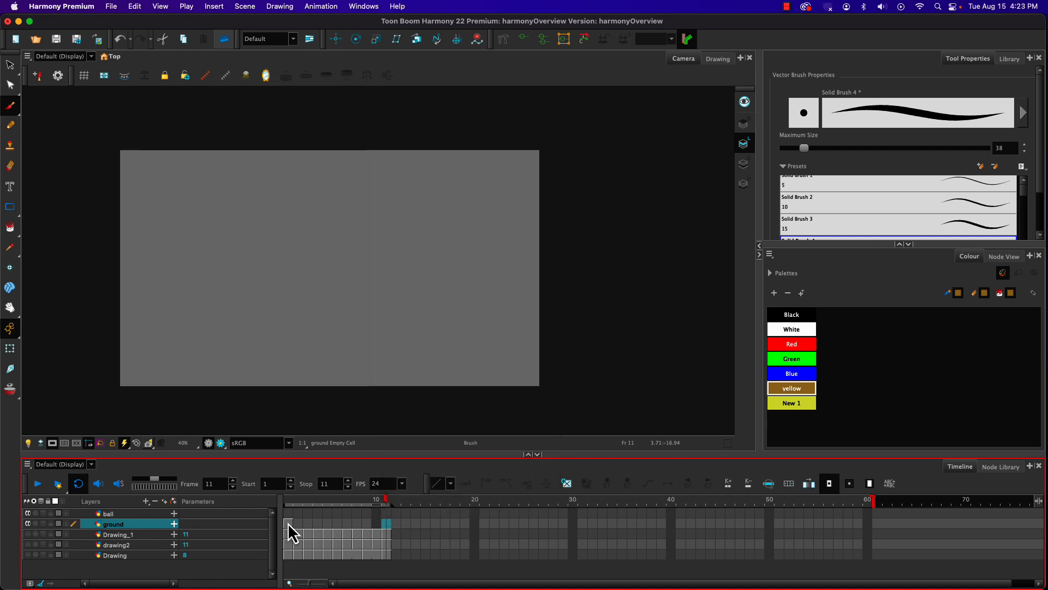
# Step: Extend the exposure of the ground layer's frame 1 drawing so that it holds through frame 11
pyautogui.click(288, 524)
pyautogui.rightClick(288, 524)
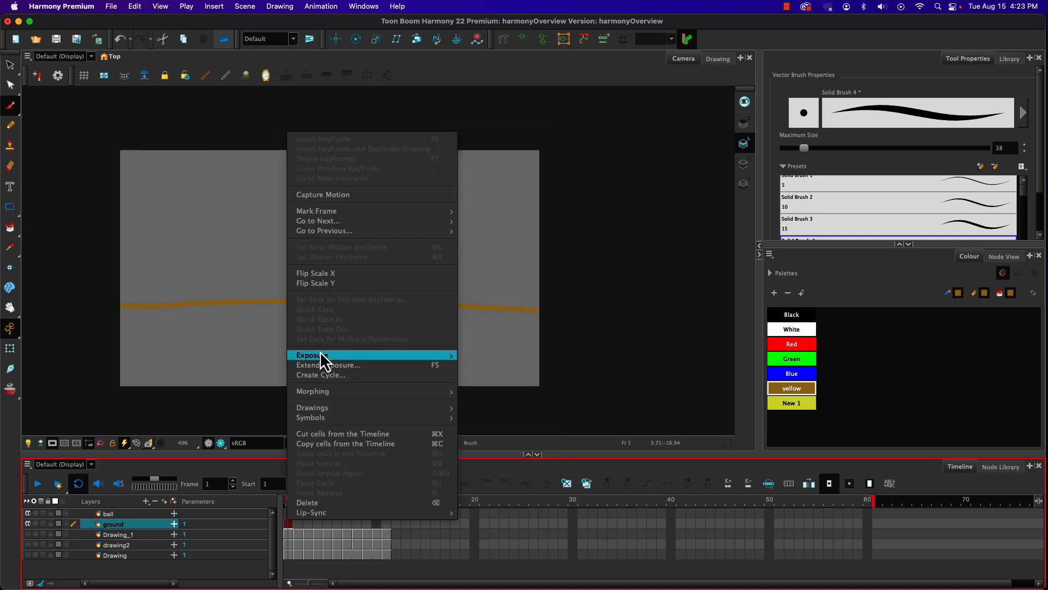
pyautogui.moveTo(321, 359)
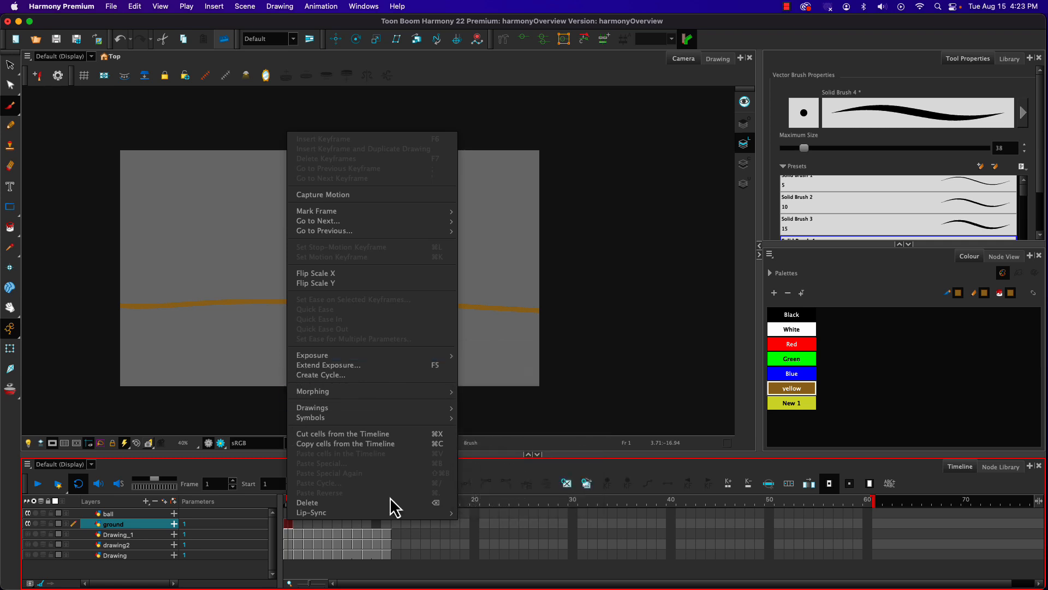
pyautogui.click(288, 527)
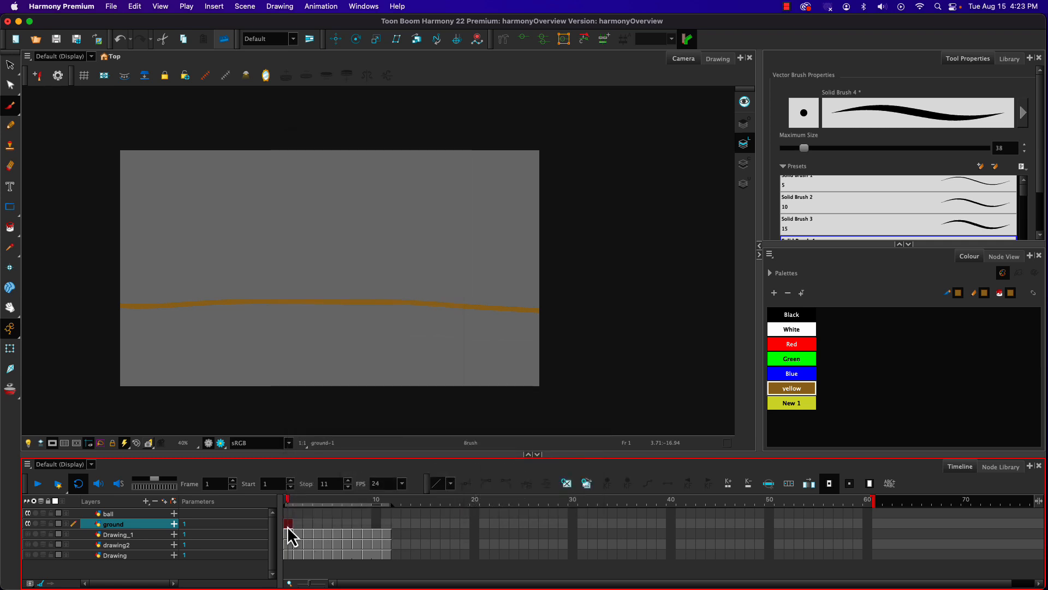
pyautogui.press('+')
pyautogui.press('+')
pyautogui.press('+')
pyautogui.press('+')
pyautogui.press('+')
pyautogui.press('+')
pyautogui.press('+')
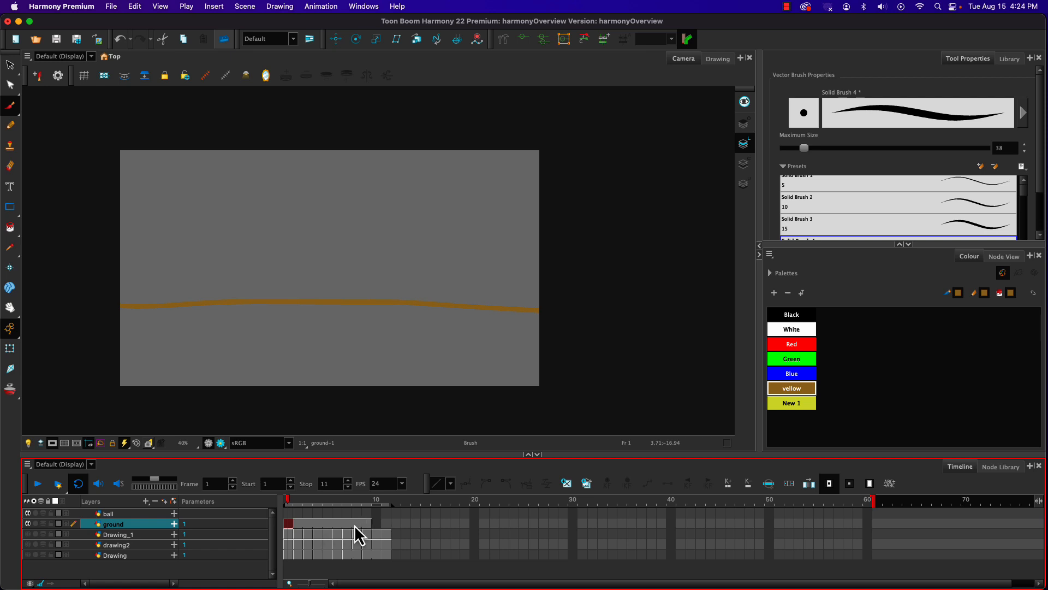
pyautogui.press('+')
pyautogui.press('+')
# Step: Brush a blue circle on frame 1 of the ball layer, below the ground line in the camera frame's lower left corner
pyautogui.click(288, 513)
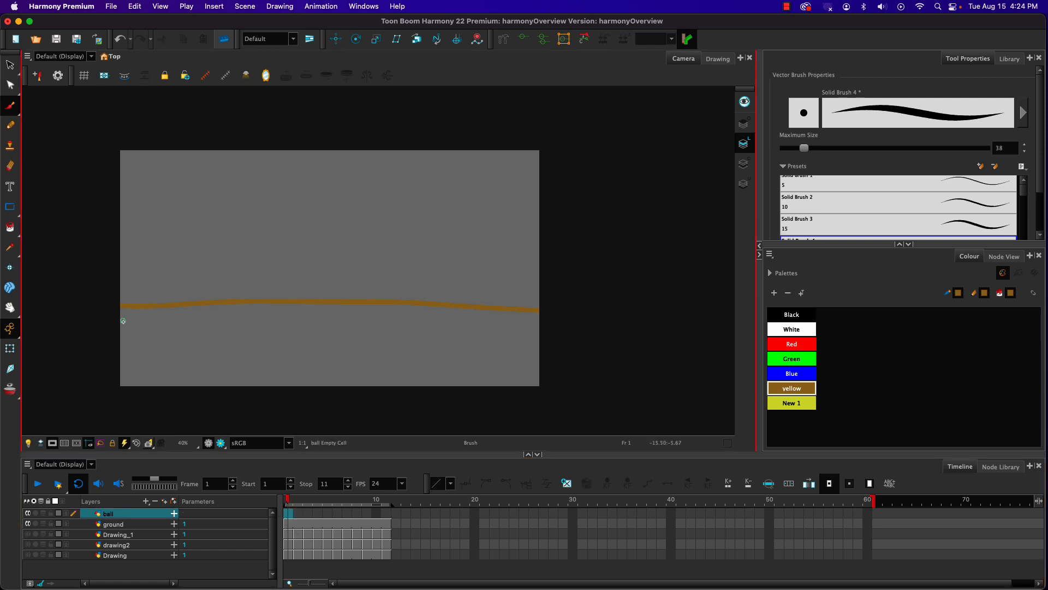
pyautogui.click(778, 372)
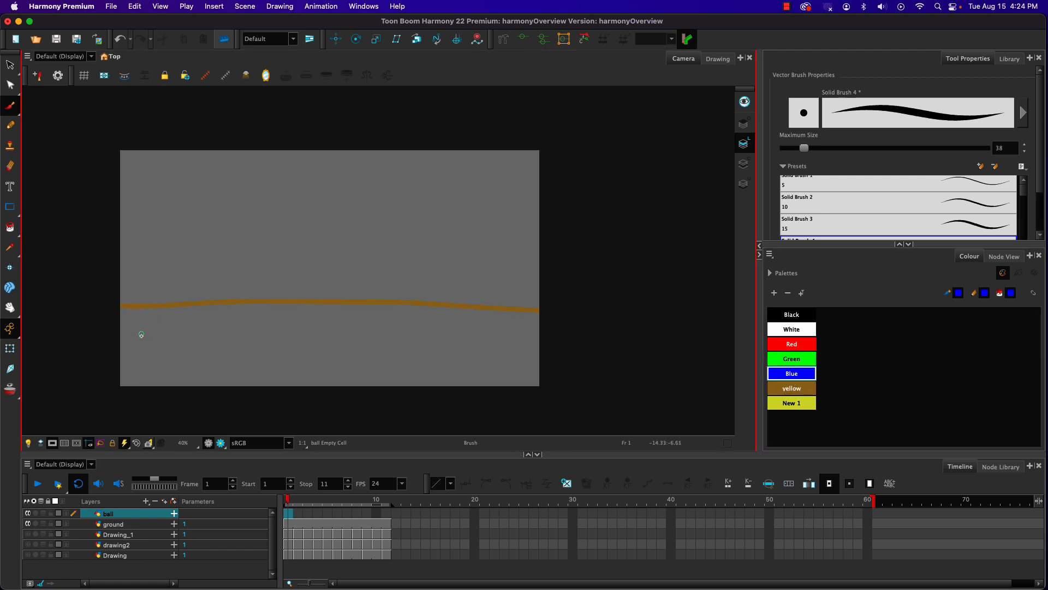
pyautogui.moveTo(140, 330)
pyautogui.mouseDown()
pyautogui.moveTo(149, 369)
pyautogui.moveTo(131, 359)
pyautogui.moveTo(137, 329)
pyautogui.mouseUp()
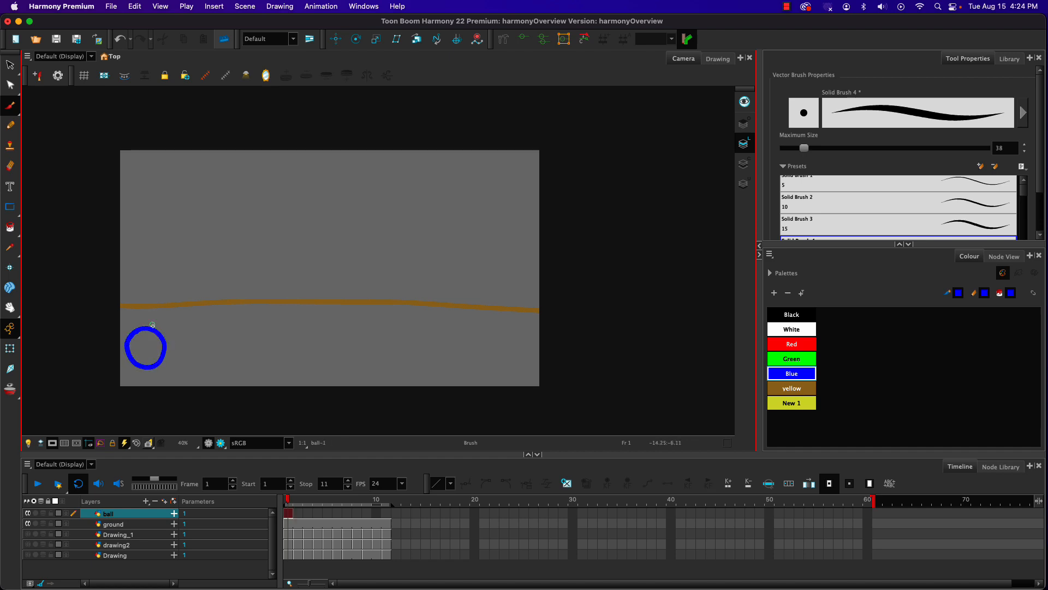
# Step: Turn on the onion skin and brush a blue circle on frame 2 in the camera frame's lower right corner
pyautogui.press('.')
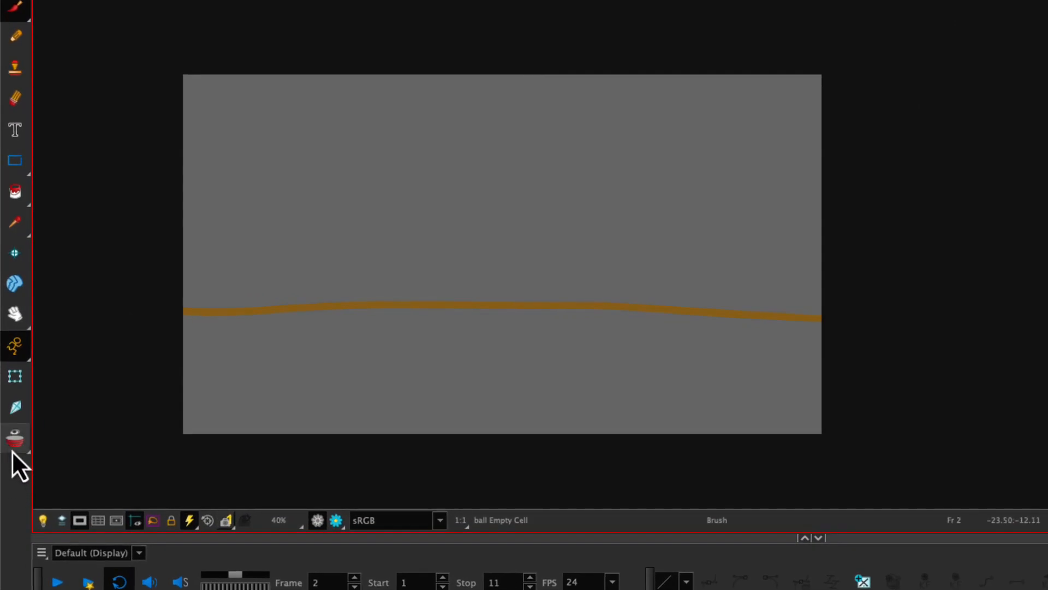
pyautogui.click(13, 443)
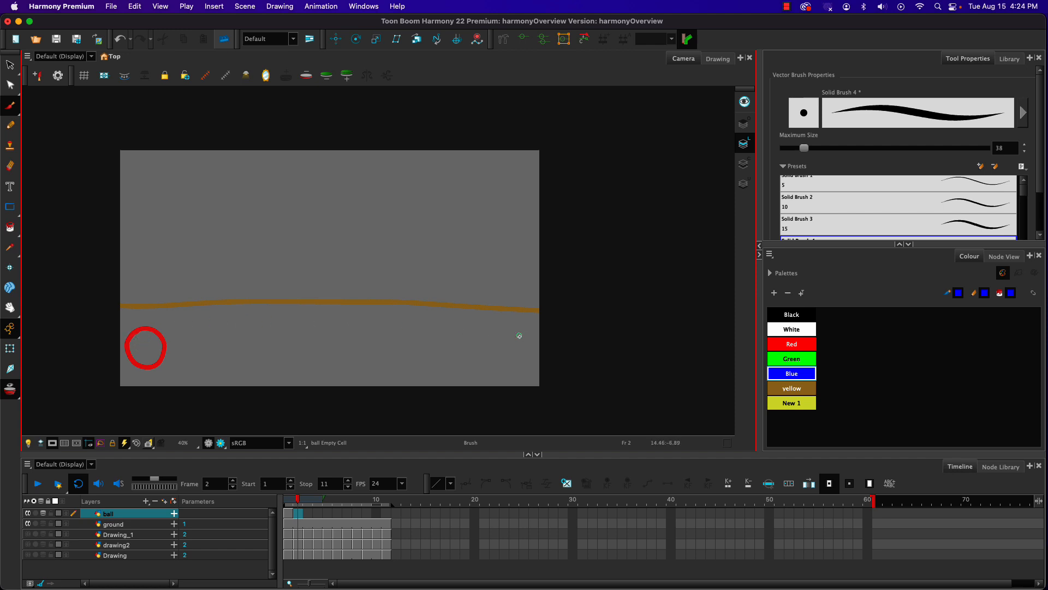
pyautogui.moveTo(505, 327)
pyautogui.mouseDown()
pyautogui.moveTo(494, 362)
pyautogui.moveTo(504, 327)
pyautogui.mouseUp()
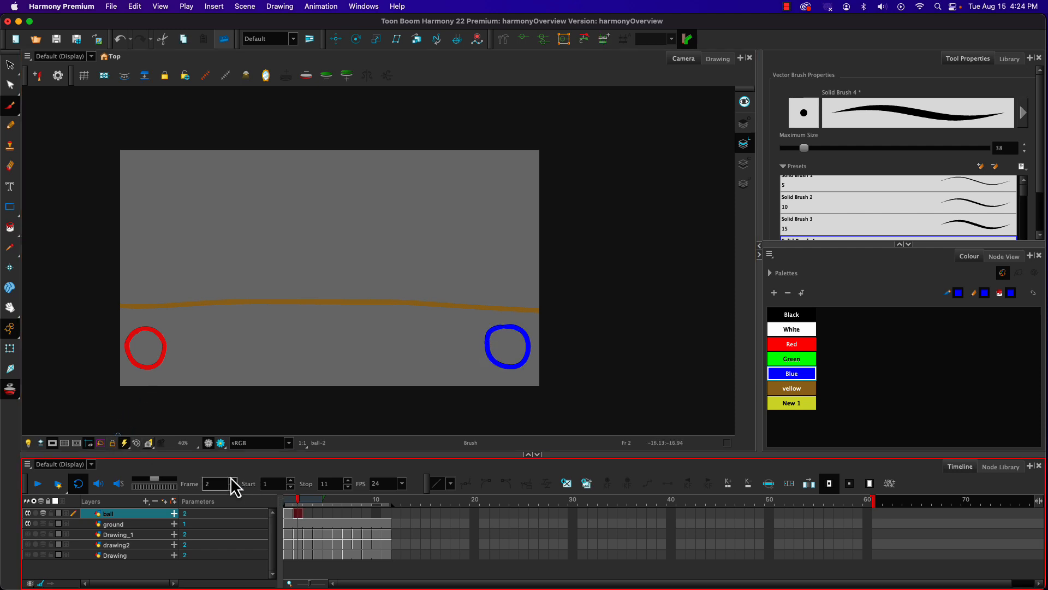
# Step: Turn off the onion skin and play back the two ball drawings from frame 1 to check the motion
pyautogui.click(288, 499)
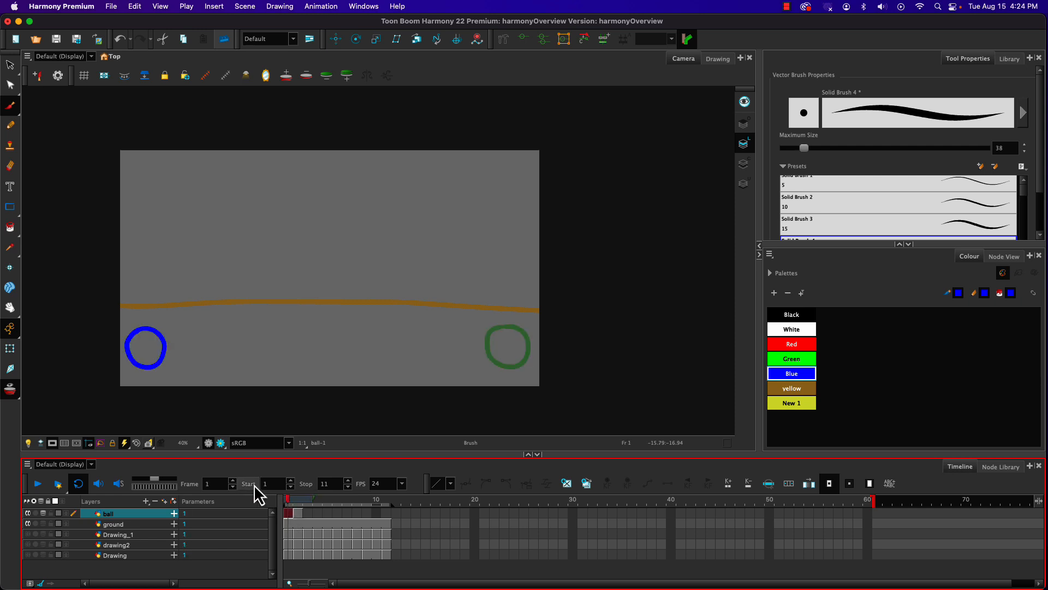
pyautogui.click(15, 393)
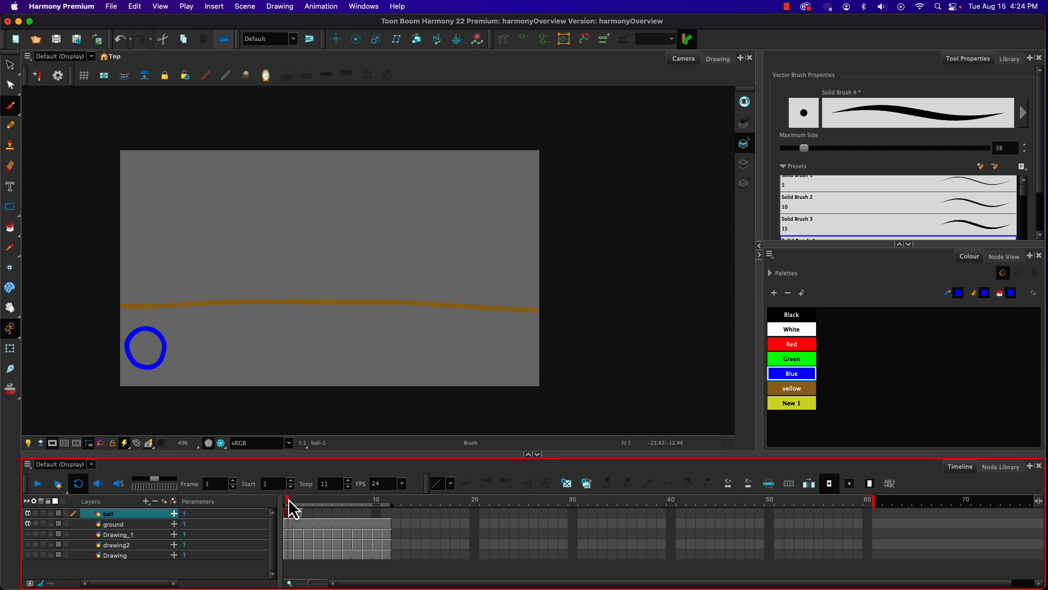
pyautogui.click(36, 484)
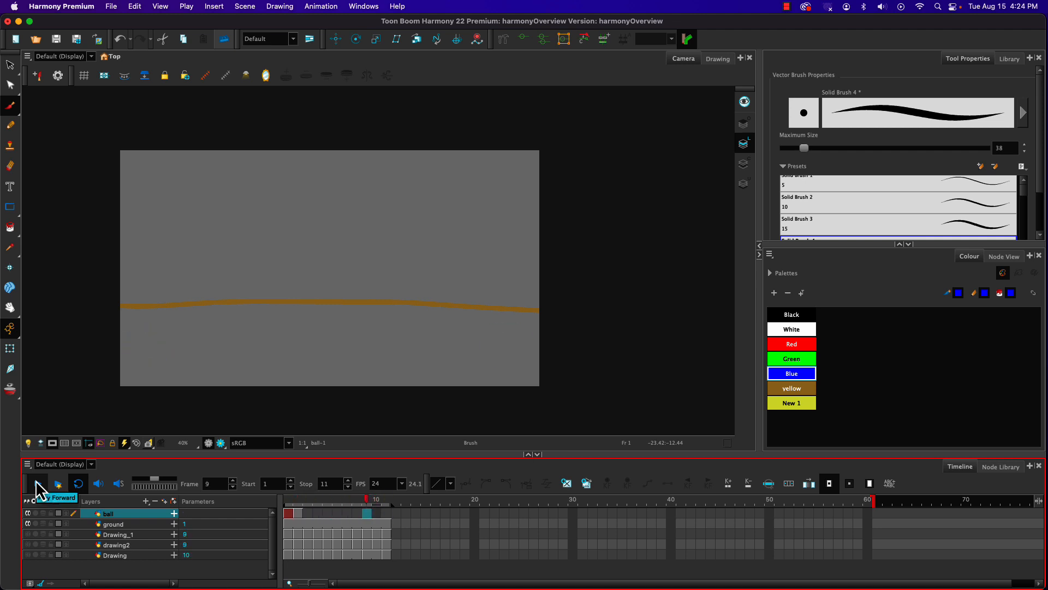
pyautogui.click(39, 486)
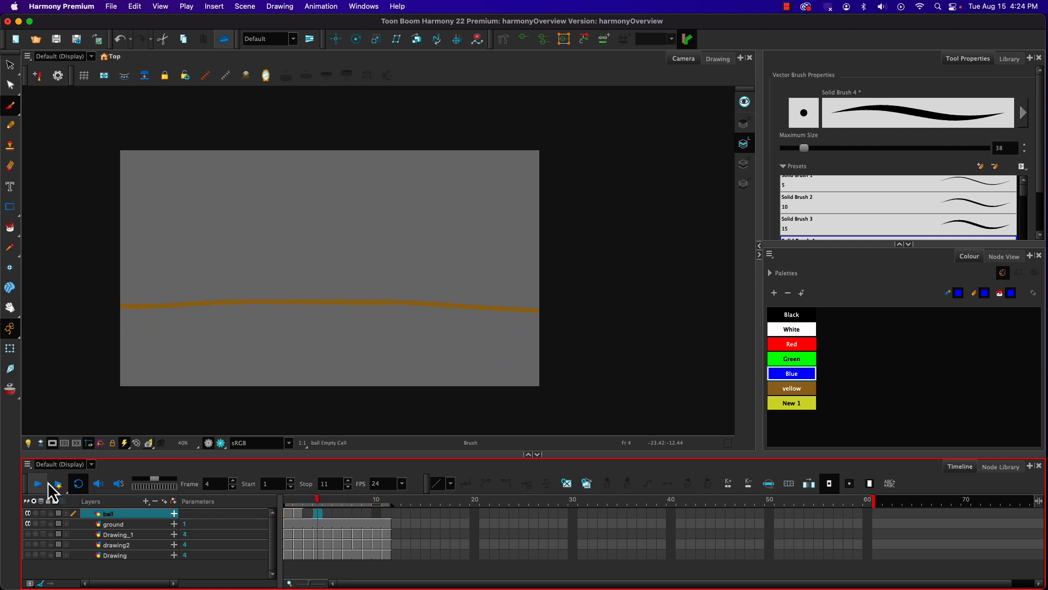
# Step: Delete the blue circle from frame 2 of the ball layer
pyautogui.click(298, 513)
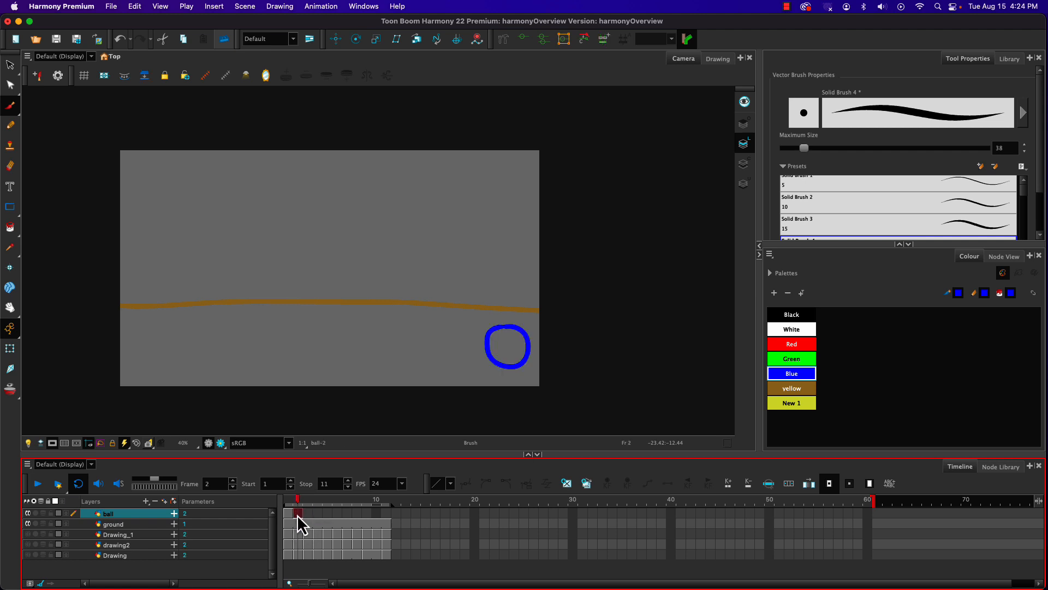
pyautogui.click(10, 64)
pyautogui.moveTo(473, 312); pyautogui.dragTo(539, 376)
pyautogui.press('Delete')
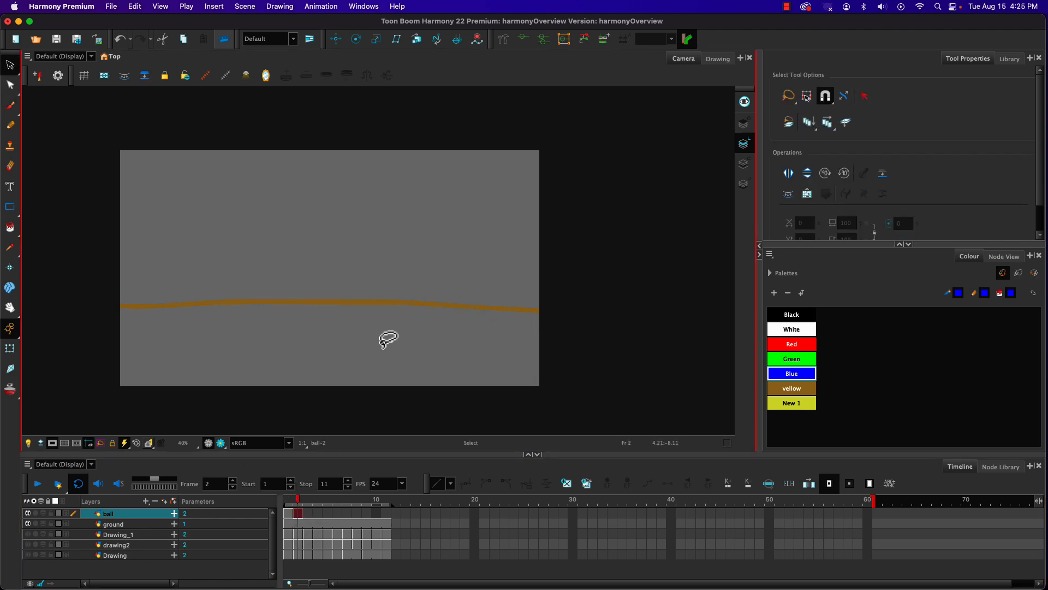
# Step: With the Brush and the onion skin on, redraw the blue circle on frame 2 slightly to the right of frame 1's circle
pyautogui.click(13, 107)
pyautogui.click(10, 390)
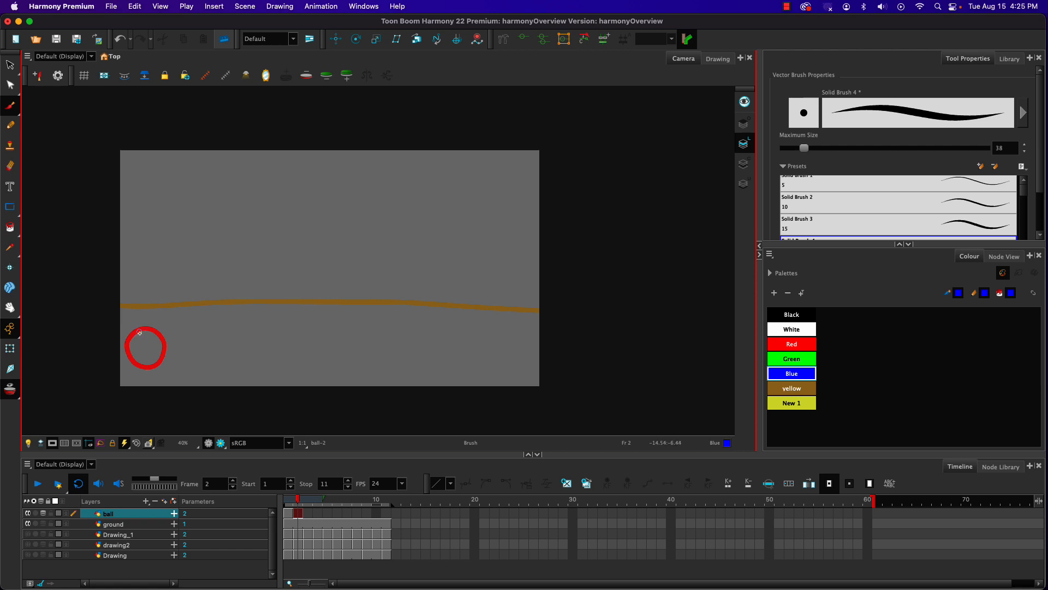
pyautogui.moveTo(148, 332)
pyautogui.mouseDown()
pyautogui.moveTo(171, 349)
pyautogui.moveTo(166, 364)
pyautogui.moveTo(143, 368)
pyautogui.moveTo(140, 333)
pyautogui.mouseUp()
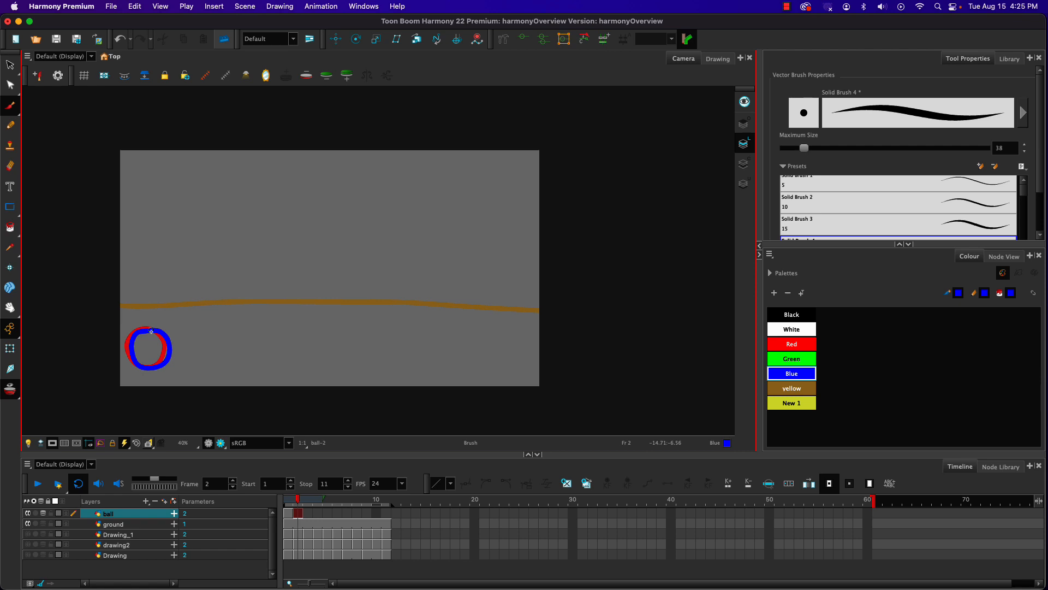
# Step: Brush a blue circle on each of frames 3 to 11 of the ball layer, progressively farther right using the onion skin
pyautogui.press('.')
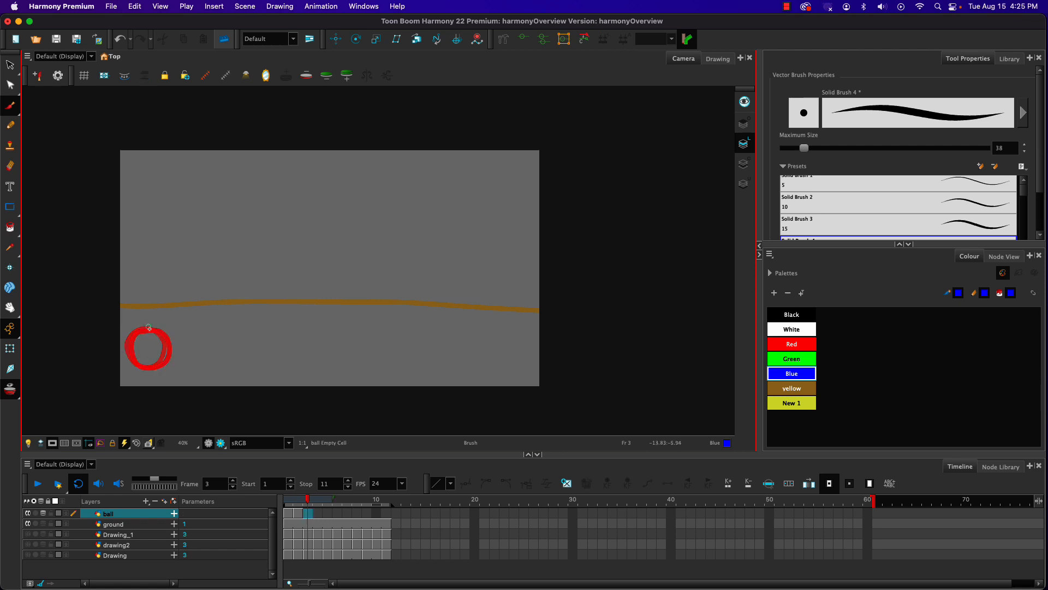
pyautogui.moveTo(148, 330)
pyautogui.mouseDown()
pyautogui.moveTo(175, 355)
pyautogui.moveTo(164, 367)
pyautogui.moveTo(139, 364)
pyautogui.moveTo(140, 335)
pyautogui.moveTo(157, 330)
pyautogui.moveTo(174, 336)
pyautogui.moveTo(176, 359)
pyautogui.moveTo(166, 369)
pyautogui.moveTo(141, 364)
pyautogui.moveTo(144, 334)
pyautogui.moveTo(175, 334)
pyautogui.moveTo(180, 351)
pyautogui.moveTo(176, 366)
pyautogui.moveTo(149, 367)
pyautogui.moveTo(145, 339)
pyautogui.moveTo(161, 331)
pyautogui.moveTo(182, 356)
pyautogui.moveTo(175, 370)
pyautogui.moveTo(146, 366)
pyautogui.moveTo(157, 330)
pyautogui.moveTo(154, 365)
pyautogui.moveTo(188, 365)
pyautogui.moveTo(189, 346)
pyautogui.moveTo(160, 333)
pyautogui.moveTo(172, 328)
pyautogui.moveTo(191, 334)
pyautogui.moveTo(191, 368)
pyautogui.moveTo(159, 373)
pyautogui.moveTo(167, 330)
pyautogui.moveTo(212, 370)
pyautogui.moveTo(175, 350)
pyautogui.moveTo(188, 327)
pyautogui.moveTo(241, 373)
pyautogui.moveTo(197, 350)
pyautogui.moveTo(226, 326)
pyautogui.moveTo(262, 328)
pyautogui.moveTo(253, 373)
pyautogui.moveTo(231, 335)
pyautogui.moveTo(252, 327)
pyautogui.mouseUp()
pyautogui.press('.')
pyautogui.press('.')
pyautogui.press('.')
pyautogui.press('.')
pyautogui.press('.')
pyautogui.press('.')
pyautogui.press('.')
pyautogui.press('.')
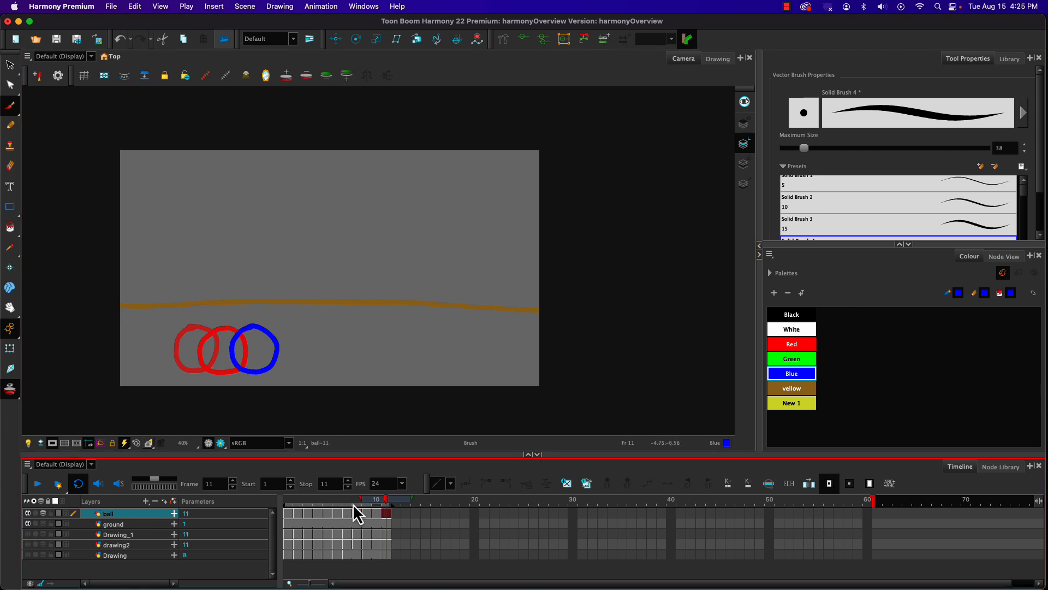
# Step: Play back the moving ball animation from frame 1
pyautogui.moveTo(384, 502); pyautogui.dragTo(187, 460)
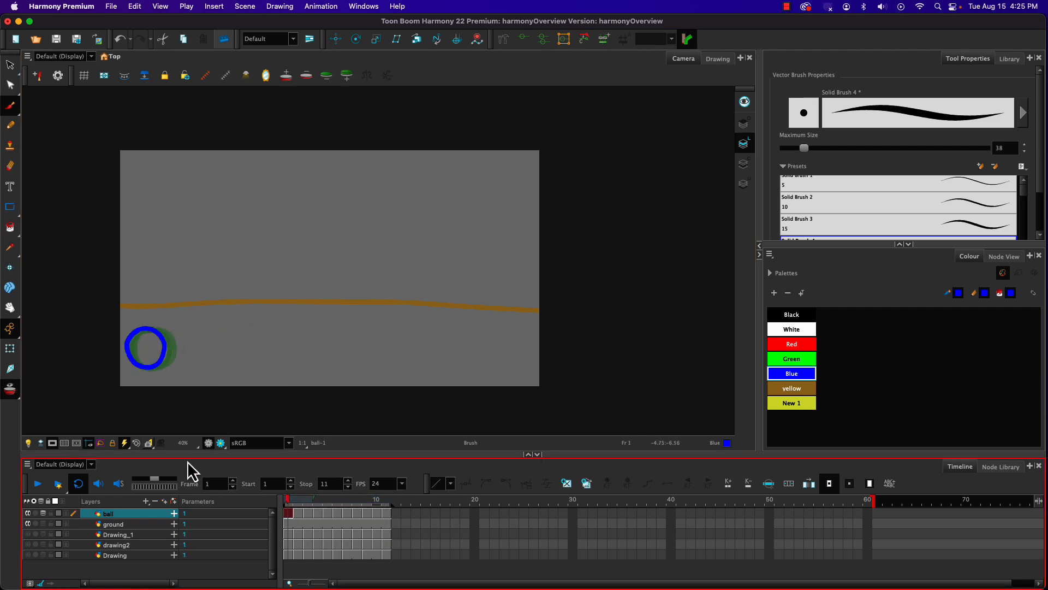
pyautogui.click(36, 483)
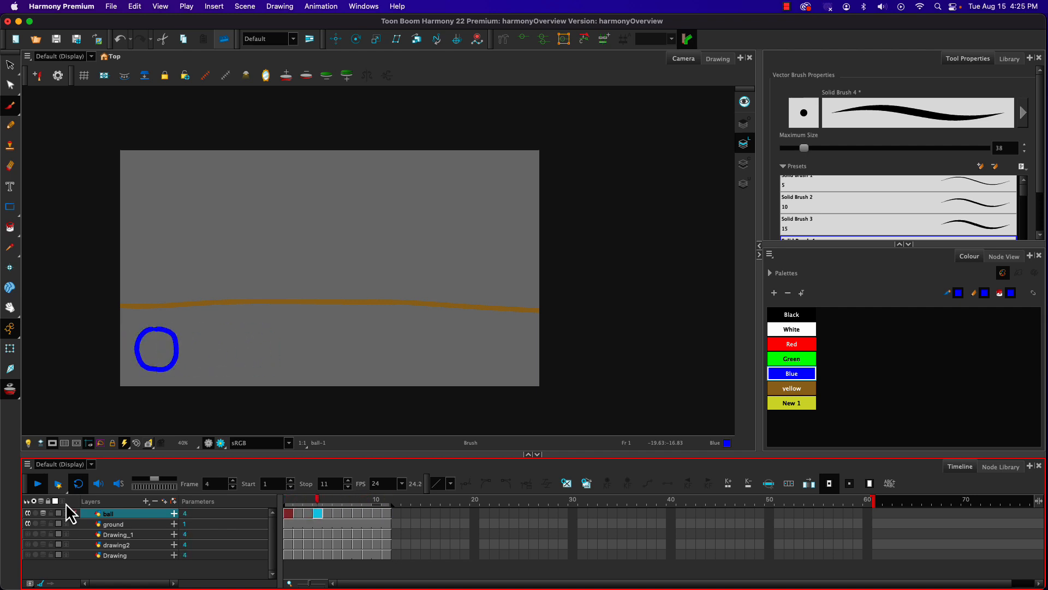
# Step: Stop the playback and extend the ground layer's drawing exposure to frame 59
pyautogui.click(32, 485)
pyautogui.moveTo(317, 497); pyautogui.dragTo(389, 503)
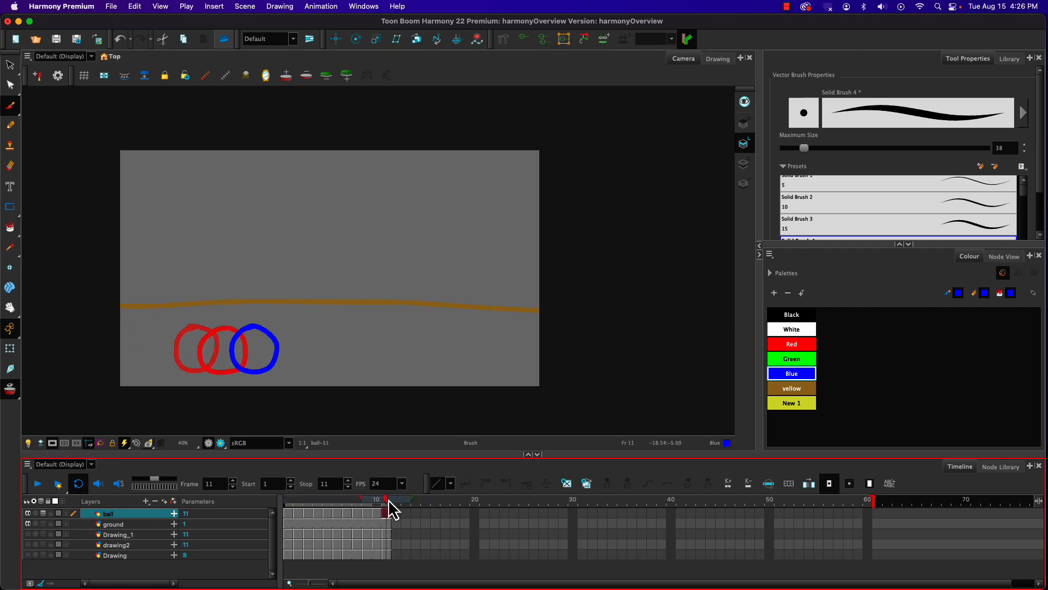
pyautogui.moveTo(388, 499); pyautogui.dragTo(396, 500)
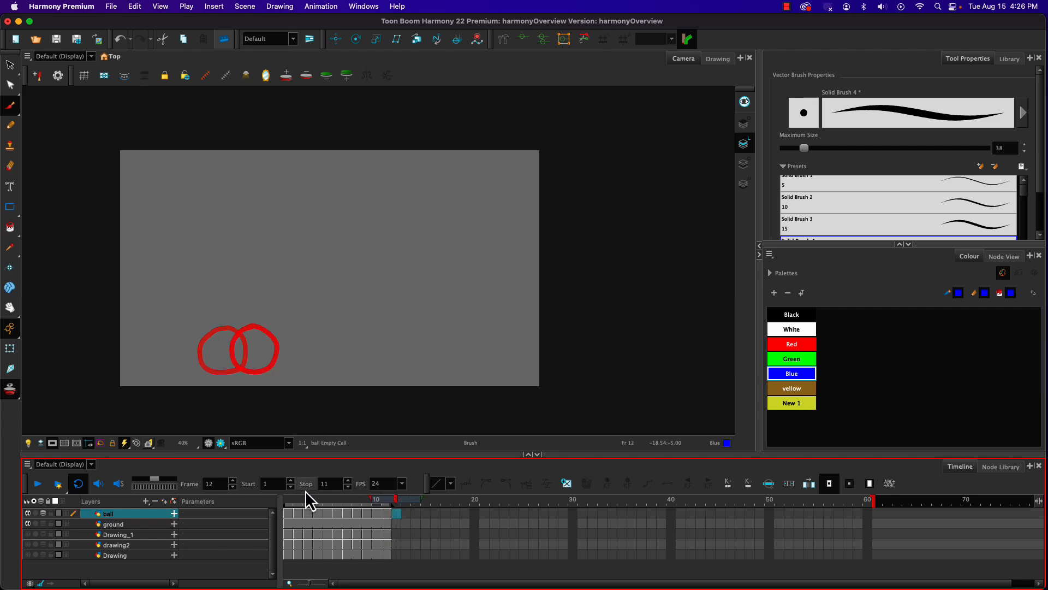
pyautogui.click(300, 524)
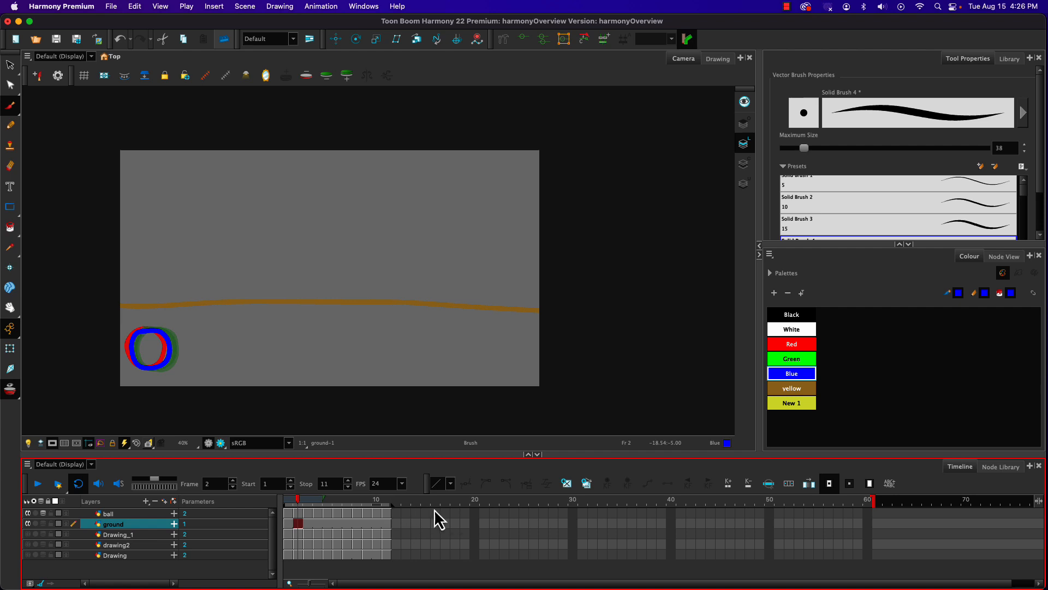
pyautogui.click(857, 523)
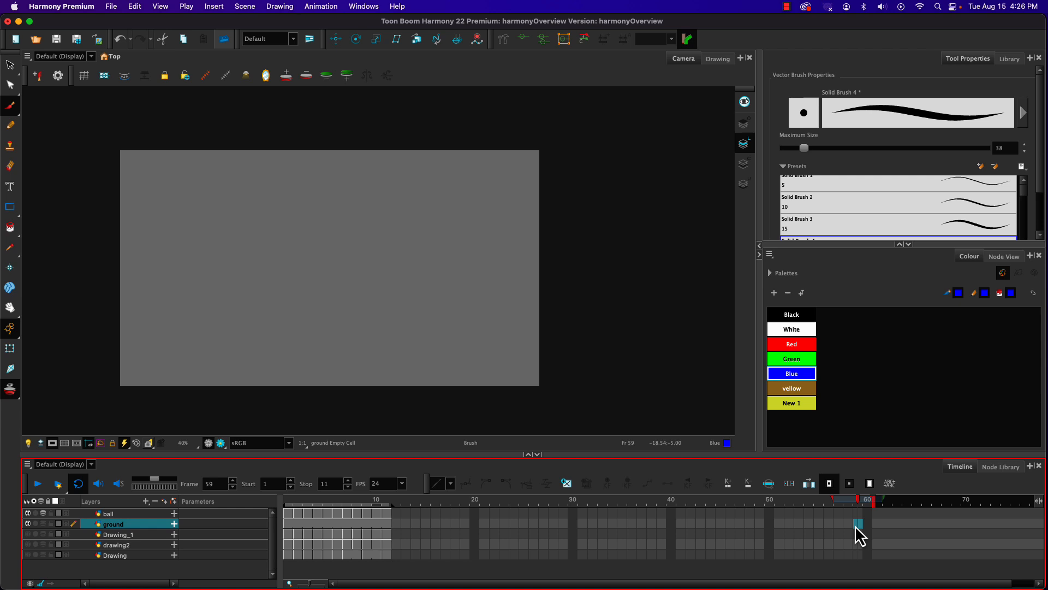
pyautogui.press('F5')
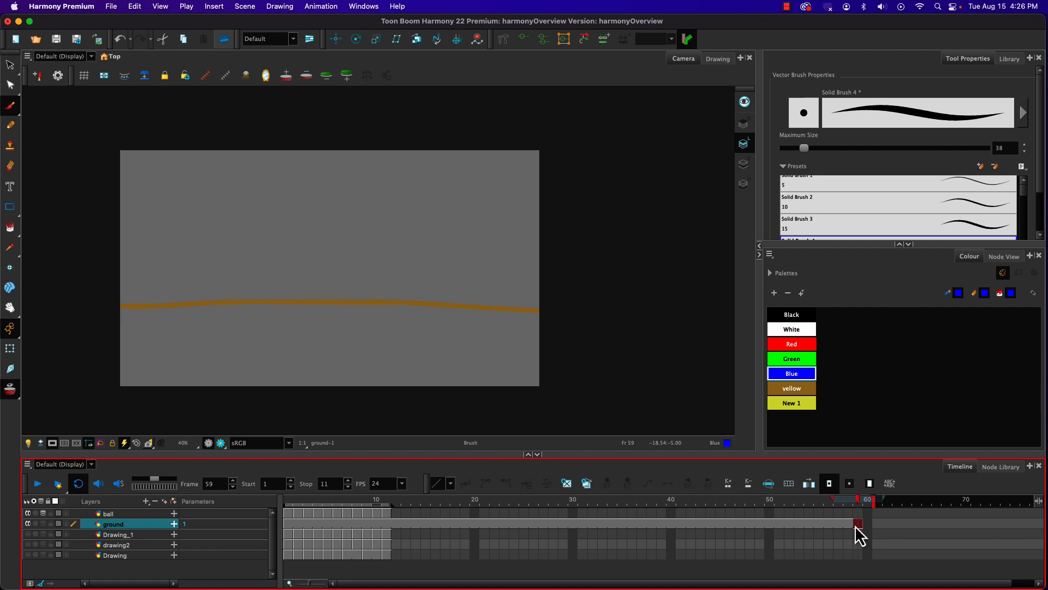
# Step: Brush a blue circle on each of frames 12 to 39 of the ball layer, moving progressively right with tighter spacing towards the end
pyautogui.click(396, 513)
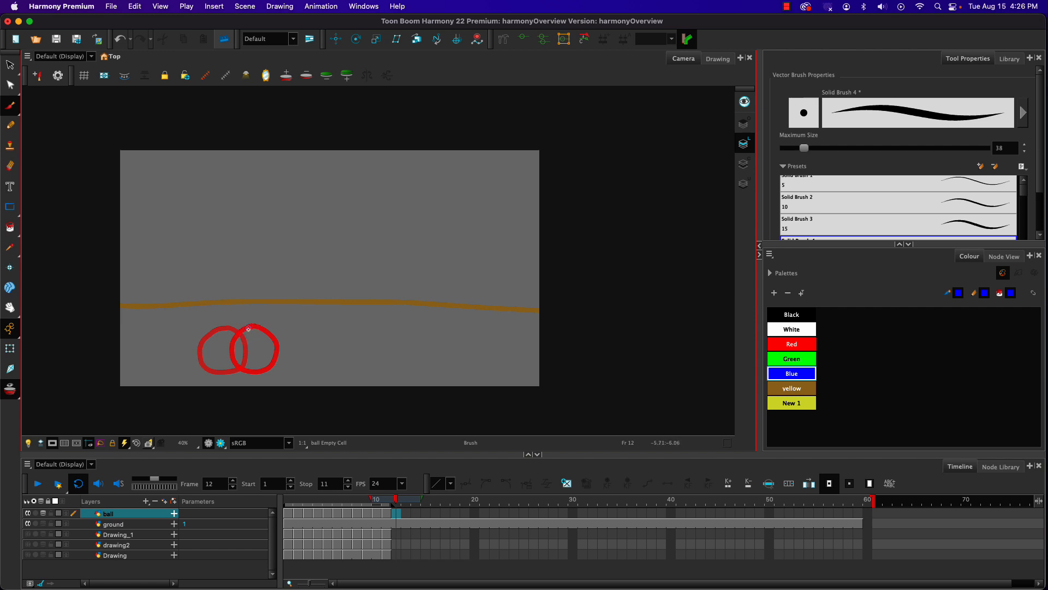
pyautogui.moveTo(274, 332)
pyautogui.mouseDown()
pyautogui.moveTo(289, 352)
pyautogui.moveTo(274, 372)
pyautogui.moveTo(249, 363)
pyautogui.moveTo(249, 335)
pyautogui.moveTo(294, 330)
pyautogui.moveTo(300, 361)
pyautogui.moveTo(275, 368)
pyautogui.moveTo(263, 347)
pyautogui.moveTo(323, 349)
pyautogui.moveTo(305, 373)
pyautogui.moveTo(283, 359)
pyautogui.moveTo(290, 331)
pyautogui.moveTo(333, 333)
pyautogui.moveTo(339, 360)
pyautogui.moveTo(314, 370)
pyautogui.moveTo(301, 349)
pyautogui.moveTo(352, 330)
pyautogui.moveTo(359, 365)
pyautogui.moveTo(334, 371)
pyautogui.moveTo(331, 333)
pyautogui.moveTo(362, 331)
pyautogui.moveTo(387, 346)
pyautogui.moveTo(375, 369)
pyautogui.moveTo(344, 360)
pyautogui.moveTo(365, 332)
pyautogui.moveTo(400, 330)
pyautogui.moveTo(404, 363)
pyautogui.moveTo(367, 355)
pyautogui.moveTo(418, 328)
pyautogui.moveTo(424, 364)
pyautogui.moveTo(390, 346)
pyautogui.moveTo(443, 341)
pyautogui.moveTo(434, 364)
pyautogui.moveTo(416, 365)
pyautogui.moveTo(406, 339)
pyautogui.moveTo(439, 327)
pyautogui.moveTo(450, 352)
pyautogui.moveTo(428, 368)
pyautogui.moveTo(413, 345)
pyautogui.moveTo(453, 335)
pyautogui.moveTo(457, 360)
pyautogui.moveTo(416, 348)
pyautogui.moveTo(436, 321)
pyautogui.moveTo(461, 334)
pyautogui.moveTo(437, 370)
pyautogui.moveTo(439, 322)
pyautogui.moveTo(466, 357)
pyautogui.moveTo(427, 354)
pyautogui.moveTo(438, 324)
pyautogui.moveTo(468, 363)
pyautogui.moveTo(434, 349)
pyautogui.moveTo(450, 323)
pyautogui.moveTo(481, 358)
pyautogui.mouseUp()
pyautogui.press('.')
pyautogui.press('.')
pyautogui.press('.')
pyautogui.press('.')
pyautogui.press('.')
pyautogui.press('.')
pyautogui.press('.')
pyautogui.press('.')
pyautogui.press('.')
pyautogui.press('.')
pyautogui.press('.')
pyautogui.press('.')
pyautogui.press('.')
pyautogui.press('.')
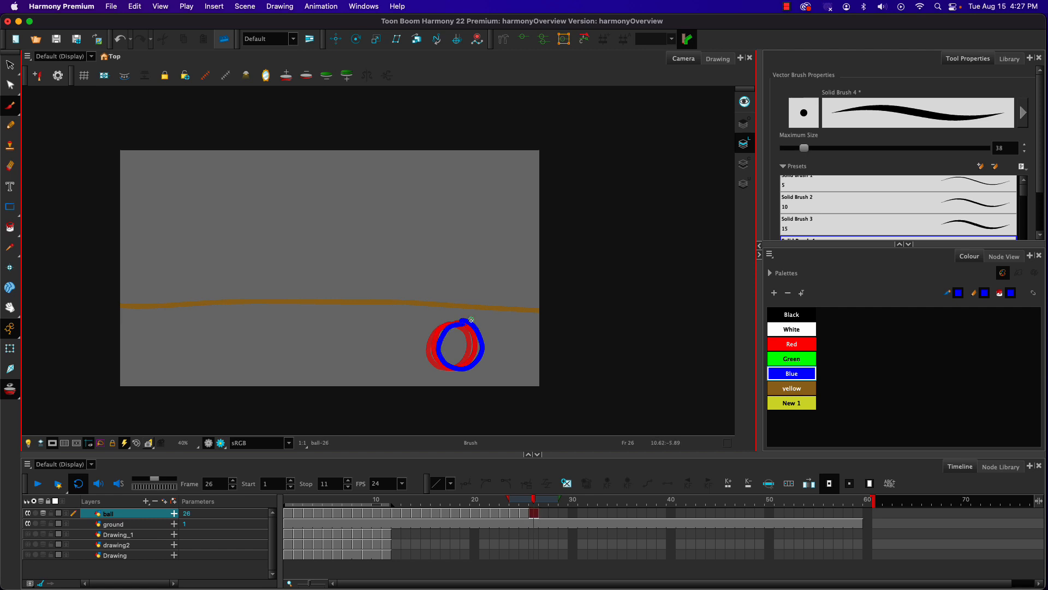
pyautogui.press('.')
pyautogui.moveTo(476, 323)
pyautogui.mouseDown()
pyautogui.moveTo(480, 366)
pyautogui.moveTo(458, 368)
pyautogui.moveTo(449, 342)
pyautogui.moveTo(483, 325)
pyautogui.moveTo(499, 337)
pyautogui.moveTo(490, 366)
pyautogui.moveTo(468, 368)
pyautogui.moveTo(457, 345)
pyautogui.moveTo(488, 329)
pyautogui.moveTo(480, 323)
pyautogui.moveTo(499, 330)
pyautogui.moveTo(505, 349)
pyautogui.moveTo(487, 369)
pyautogui.mouseUp()
pyautogui.press('.')
pyautogui.press('.')
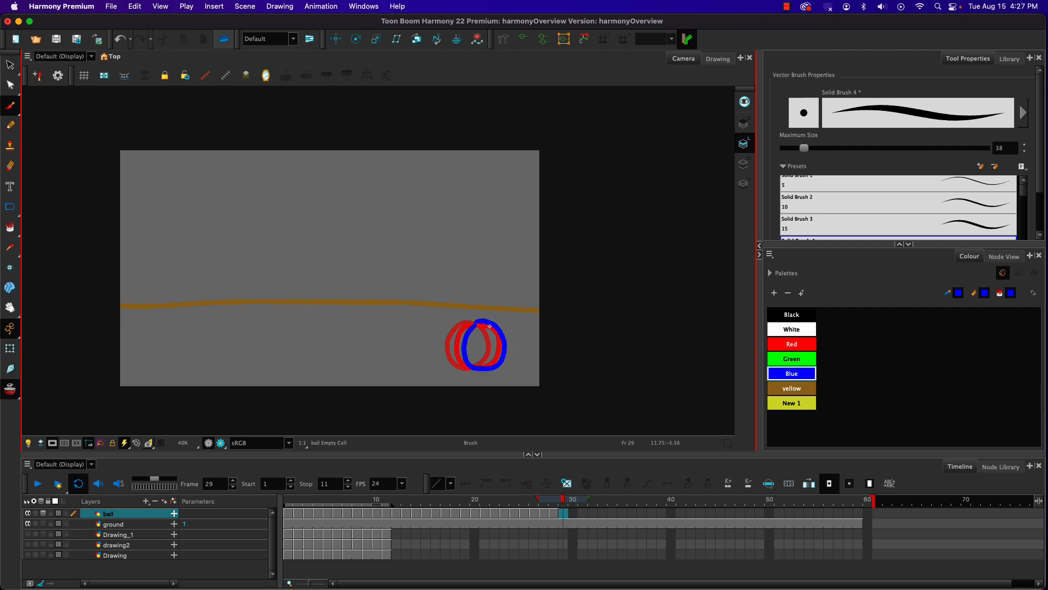
pyautogui.press('.')
pyautogui.moveTo(479, 322)
pyautogui.mouseDown()
pyautogui.moveTo(508, 342)
pyautogui.moveTo(473, 363)
pyautogui.mouseUp()
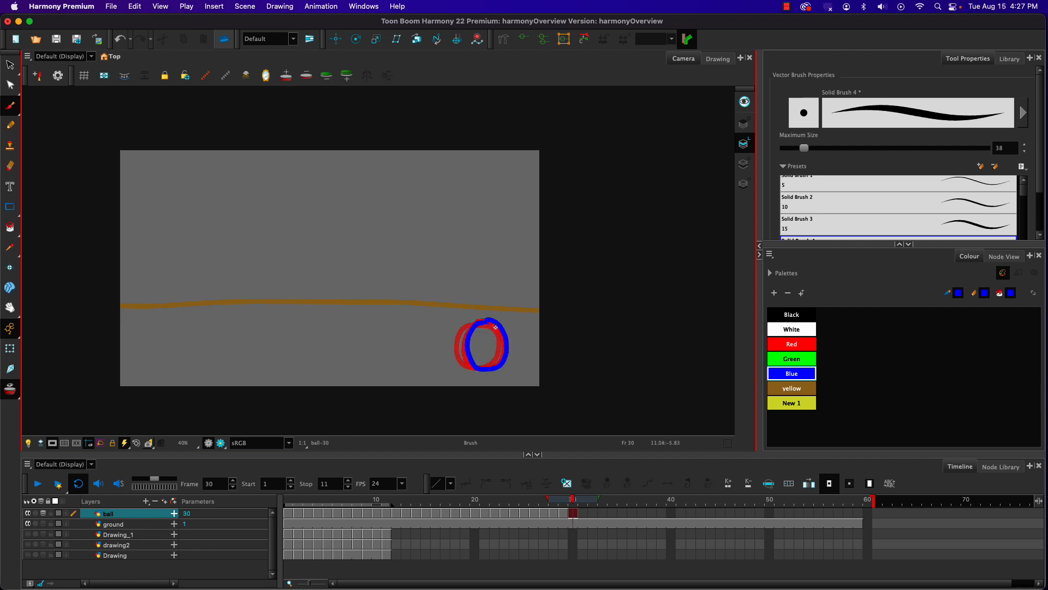
pyautogui.press('.')
pyautogui.moveTo(483, 322)
pyautogui.mouseDown()
pyautogui.moveTo(508, 339)
pyautogui.moveTo(502, 365)
pyautogui.moveTo(476, 368)
pyautogui.moveTo(474, 328)
pyautogui.moveTo(496, 322)
pyautogui.moveTo(512, 350)
pyautogui.moveTo(495, 370)
pyautogui.moveTo(471, 348)
pyautogui.moveTo(493, 324)
pyautogui.moveTo(513, 339)
pyautogui.moveTo(503, 367)
pyautogui.moveTo(479, 359)
pyautogui.moveTo(475, 328)
pyautogui.moveTo(505, 326)
pyautogui.moveTo(496, 321)
pyautogui.moveTo(514, 340)
pyautogui.moveTo(504, 365)
pyautogui.moveTo(479, 362)
pyautogui.moveTo(484, 323)
pyautogui.moveTo(500, 322)
pyautogui.moveTo(518, 346)
pyautogui.moveTo(507, 367)
pyautogui.moveTo(484, 346)
pyautogui.moveTo(499, 322)
pyautogui.moveTo(516, 337)
pyautogui.moveTo(509, 362)
pyautogui.moveTo(486, 342)
pyautogui.moveTo(503, 322)
pyautogui.moveTo(519, 342)
pyautogui.moveTo(505, 367)
pyautogui.moveTo(484, 341)
pyautogui.moveTo(507, 325)
pyautogui.moveTo(521, 346)
pyautogui.moveTo(508, 368)
pyautogui.moveTo(487, 341)
pyautogui.moveTo(512, 326)
pyautogui.moveTo(521, 346)
pyautogui.moveTo(513, 367)
pyautogui.moveTo(491, 359)
pyautogui.moveTo(489, 330)
pyautogui.moveTo(512, 321)
pyautogui.mouseUp()
pyautogui.press('.')
pyautogui.press('.')
pyautogui.press('.')
pyautogui.press('.')
pyautogui.press('.')
pyautogui.press('.')
pyautogui.press('.')
pyautogui.press('.')
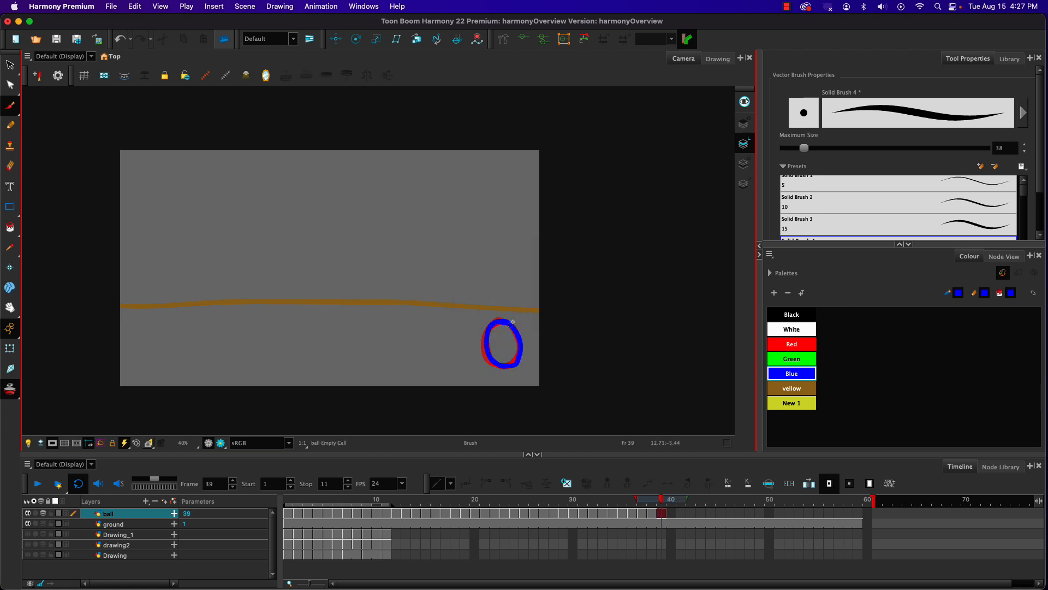
# Step: Set the playback stop frame to 39, then play the ball animation from frame 1 and stop it
pyautogui.click(661, 500)
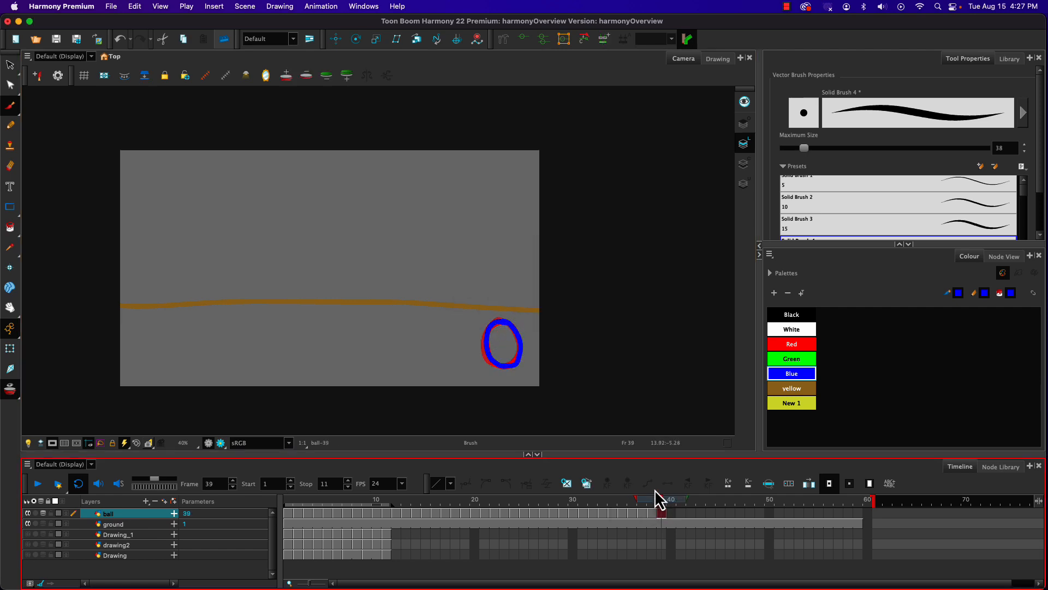
pyautogui.click(305, 485)
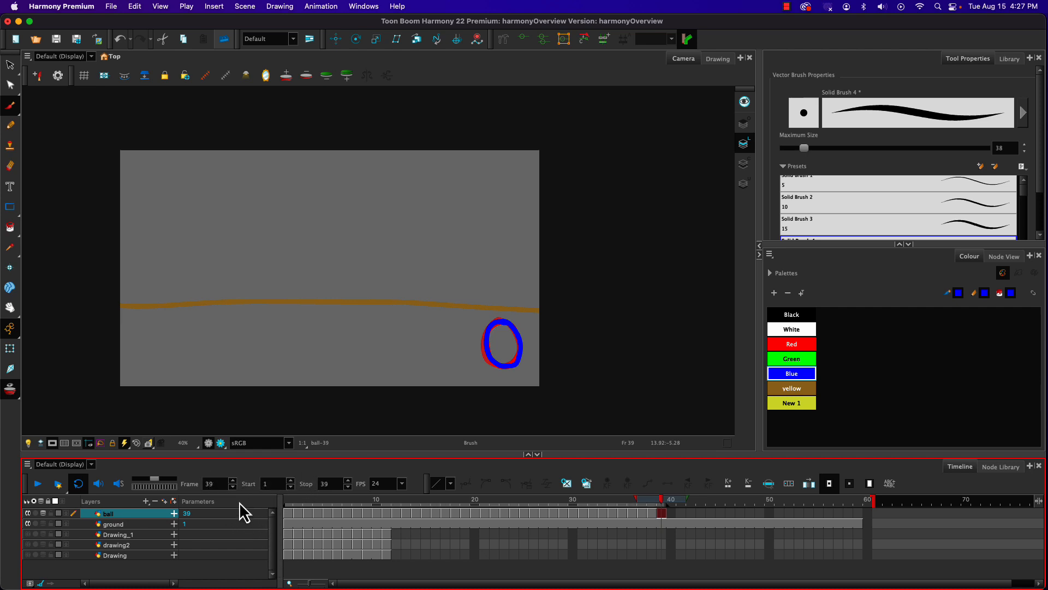
pyautogui.click(287, 505)
pyautogui.press('Return')
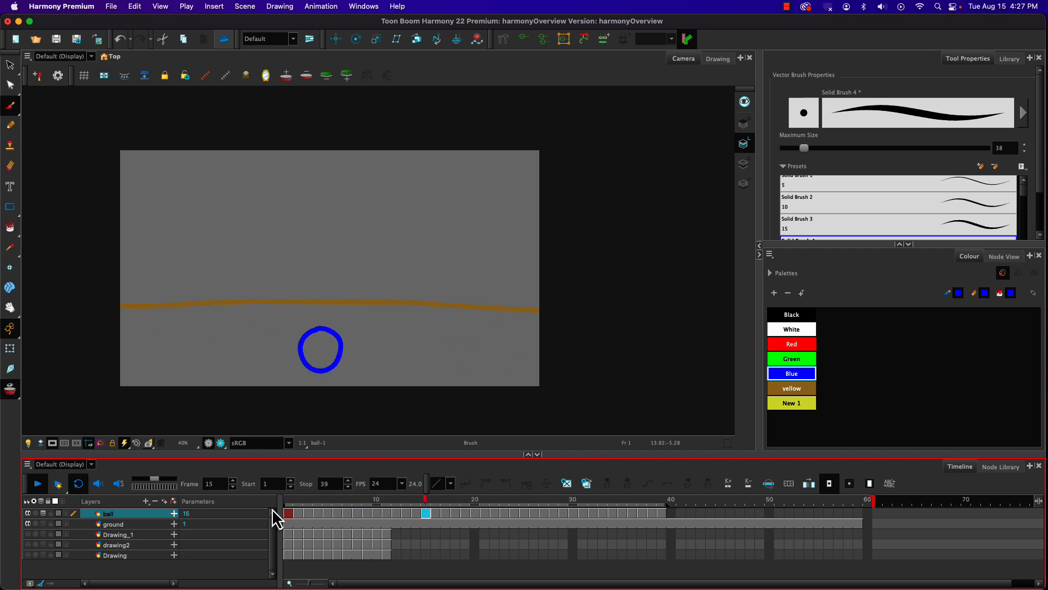
pyautogui.press('Return')
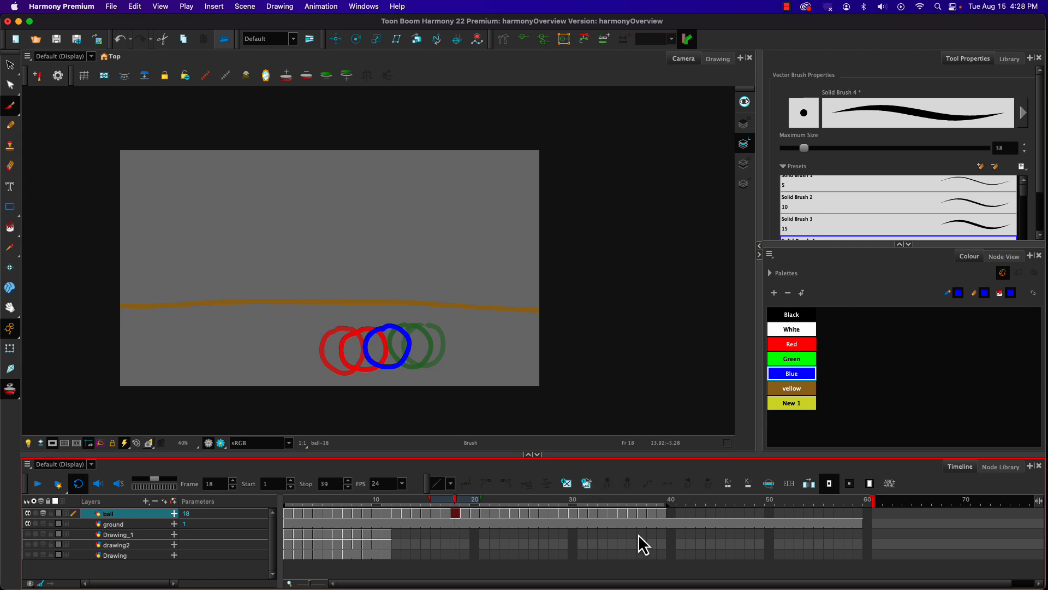
# Step: Add a new colour swatch to the palette and set it to purple (R 171, G 0, B 205)
pyautogui.click(773, 293)
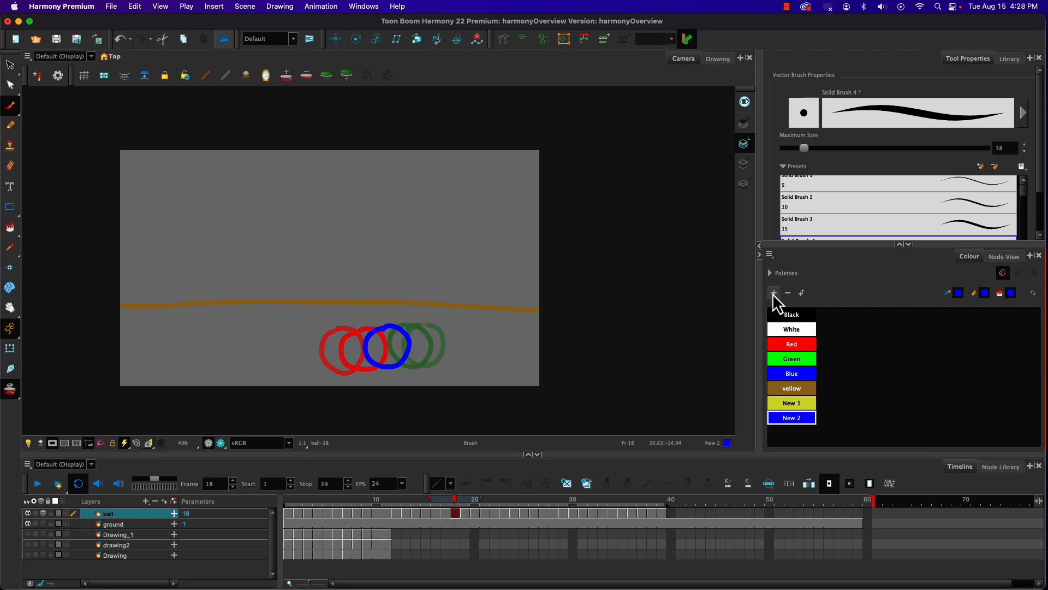
pyautogui.doubleClick(778, 419)
pyautogui.click(634, 290)
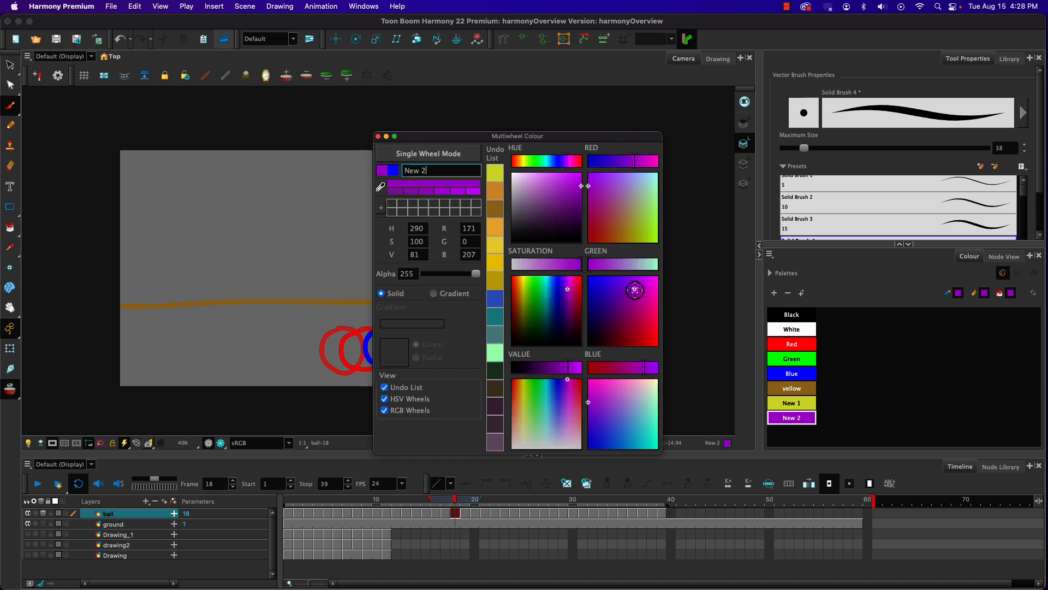
pyautogui.click(378, 136)
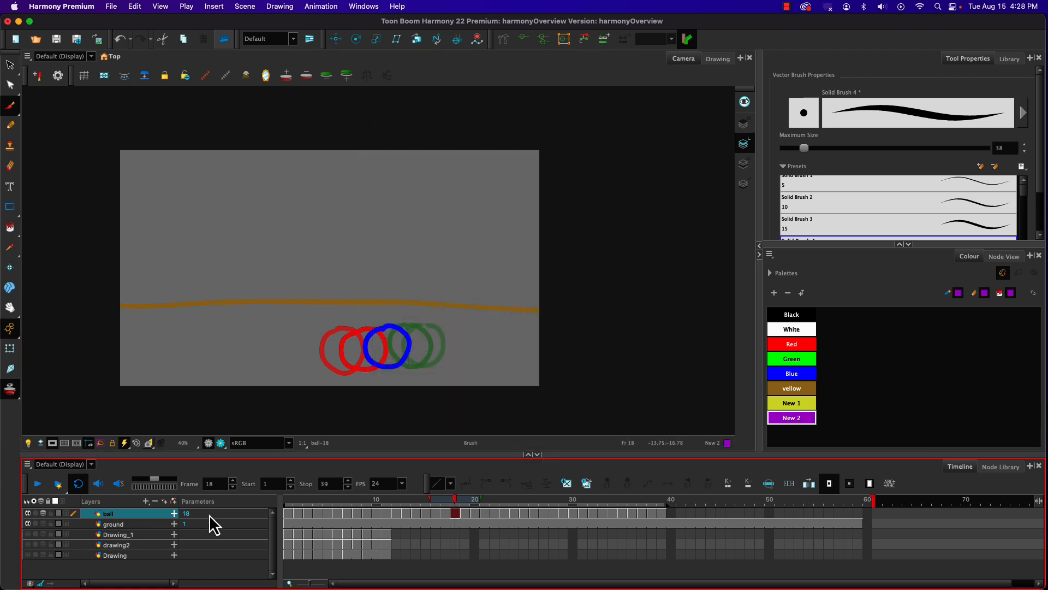
# Step: Hide the ball layer and add a new vector drawing layer above it with the default name
pyautogui.click(27, 513)
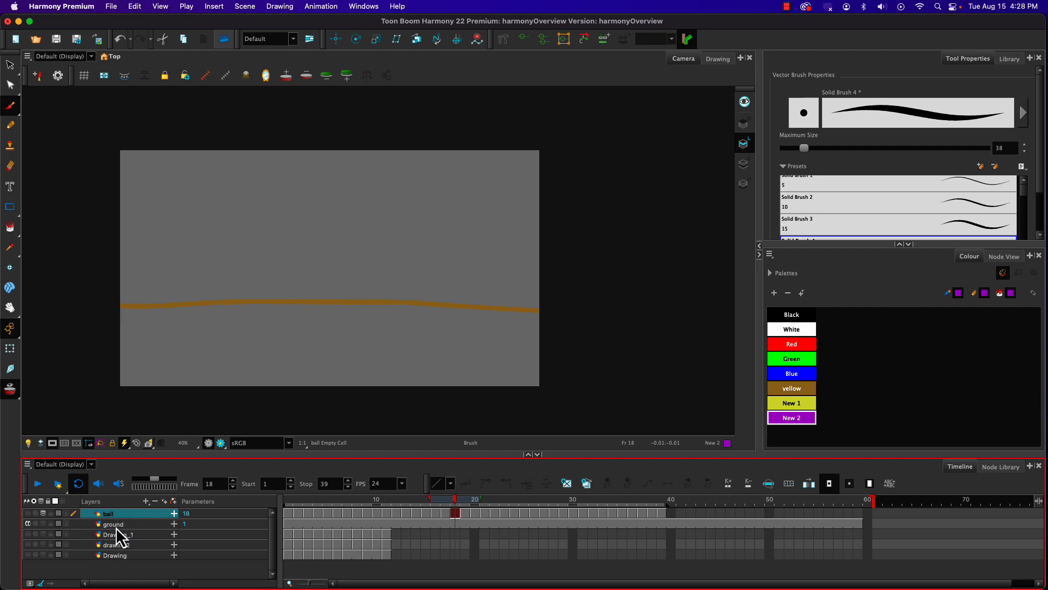
pyautogui.click(162, 503)
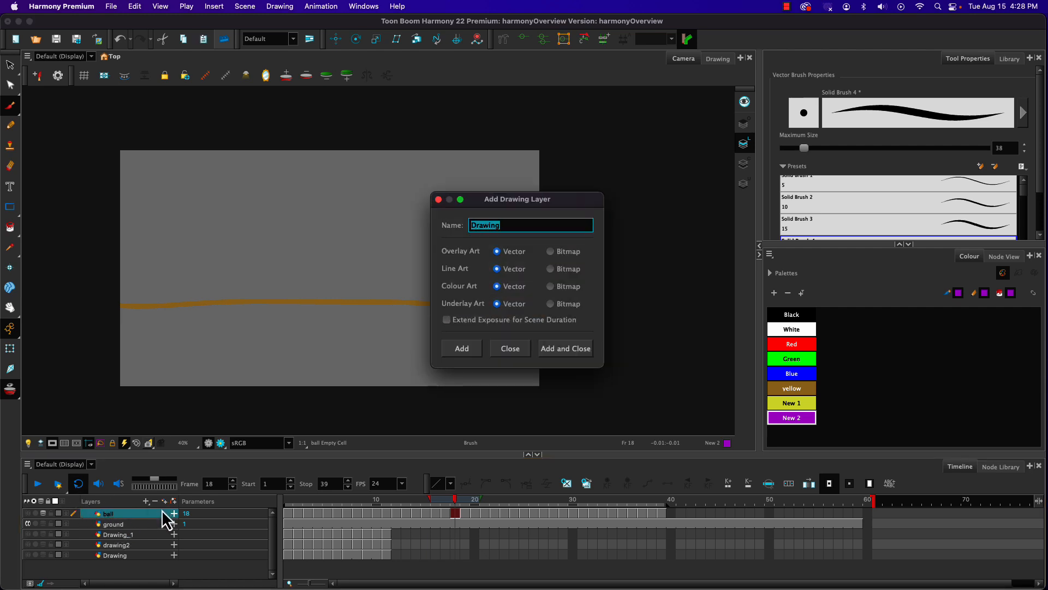
pyautogui.click(553, 348)
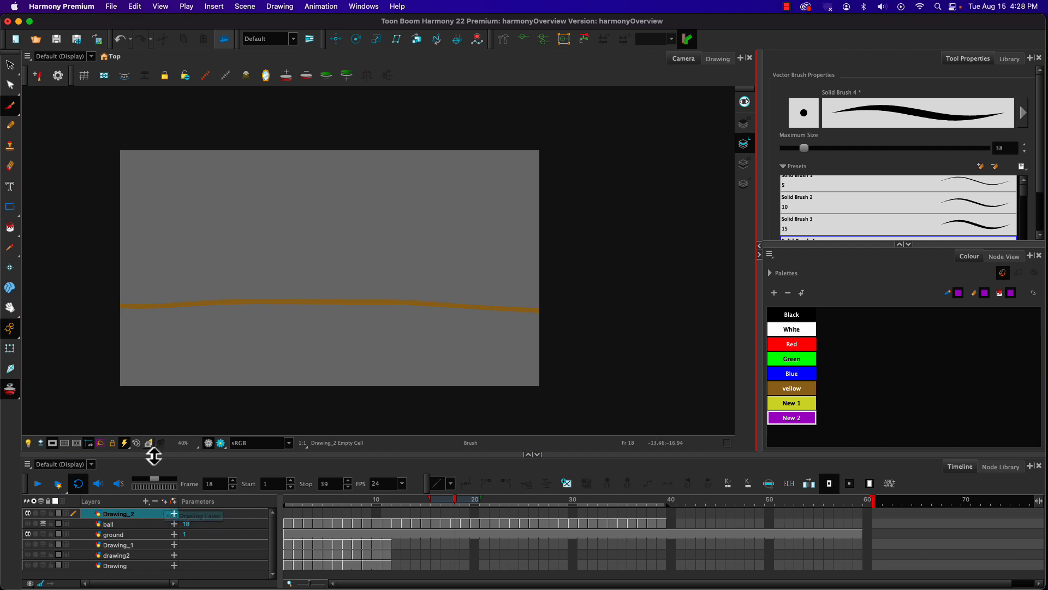
# Step: Draw a large black spiral path with the Pencil on frame 1 of the new layer and extend its exposure to frame 59
pyautogui.click(288, 513)
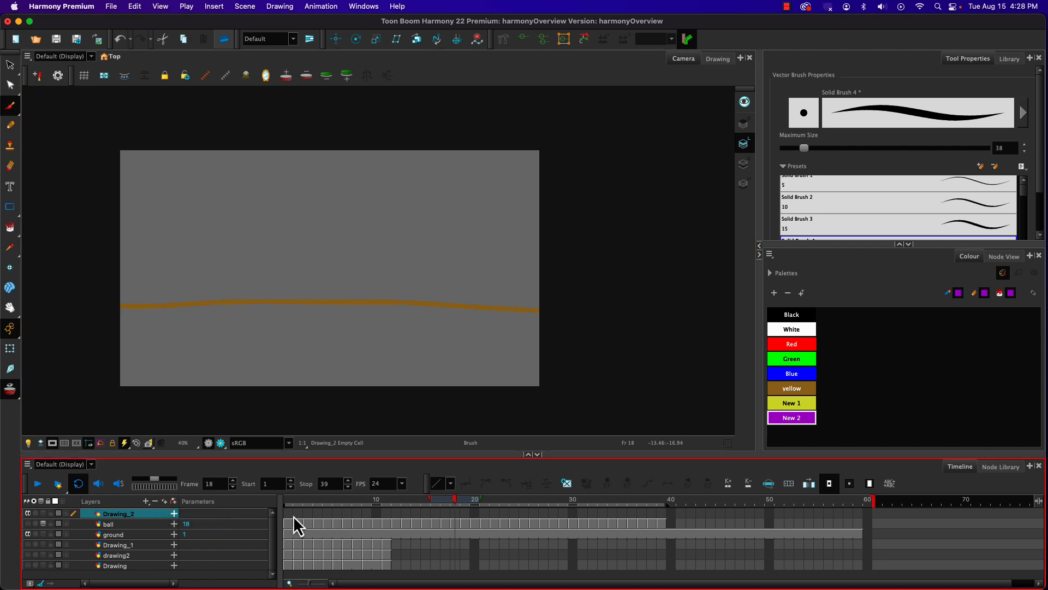
pyautogui.click(781, 346)
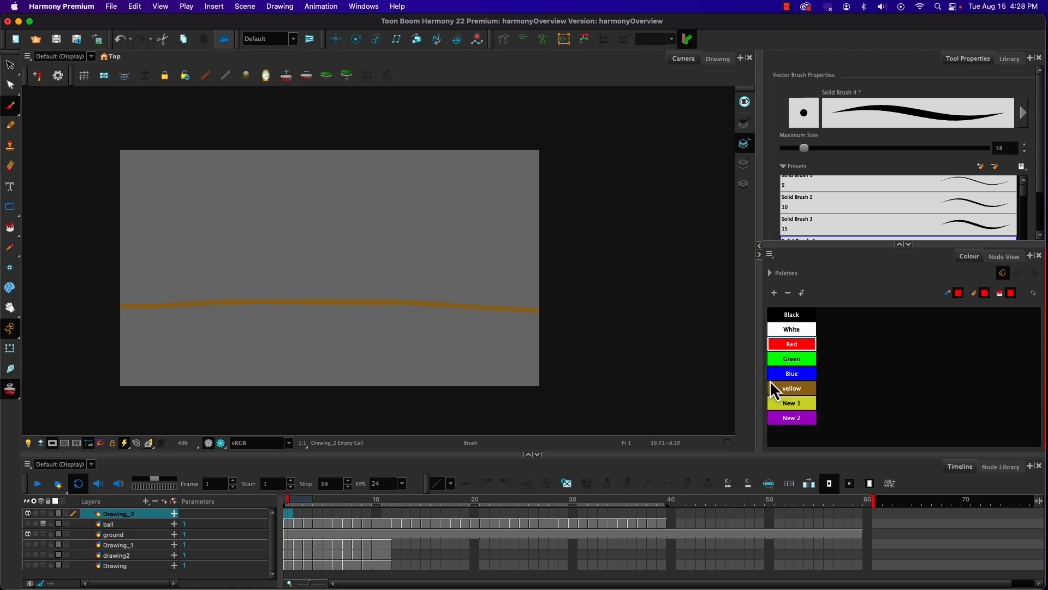
pyautogui.click(781, 316)
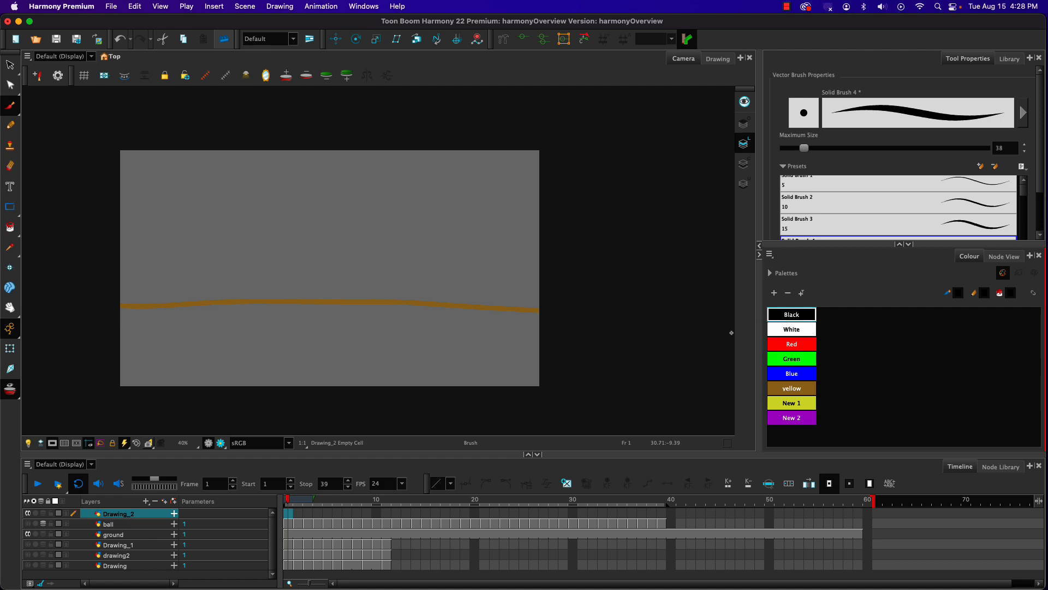
pyautogui.click(12, 126)
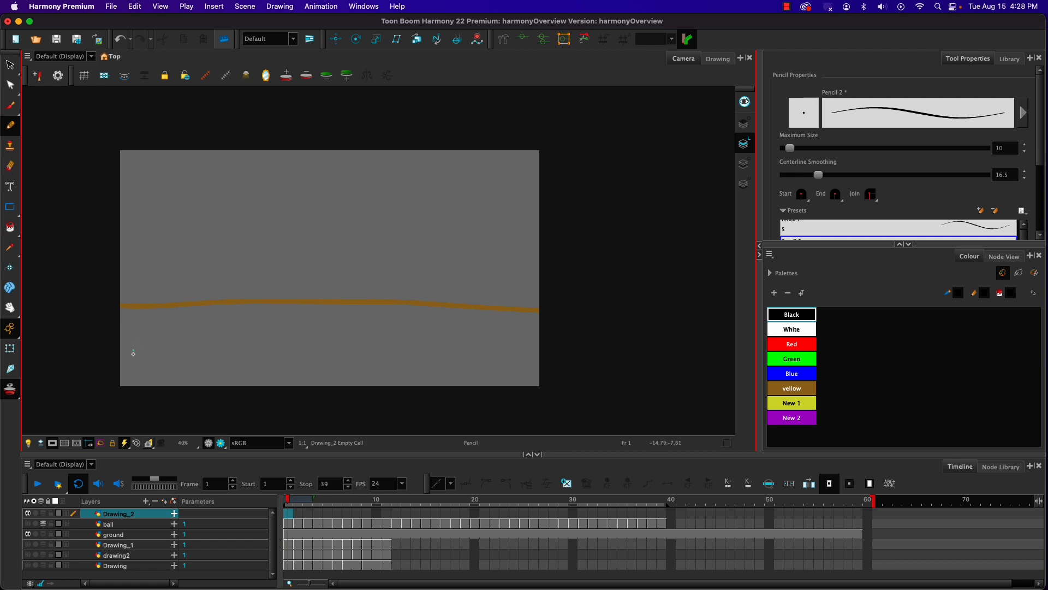
pyautogui.moveTo(139, 320)
pyautogui.mouseDown()
pyautogui.moveTo(166, 266)
pyautogui.moveTo(225, 204)
pyautogui.moveTo(285, 183)
pyautogui.moveTo(348, 185)
pyautogui.moveTo(411, 205)
pyautogui.moveTo(471, 243)
pyautogui.moveTo(492, 282)
pyautogui.moveTo(481, 317)
pyautogui.moveTo(442, 345)
pyautogui.moveTo(342, 355)
pyautogui.moveTo(264, 337)
pyautogui.moveTo(216, 291)
pyautogui.moveTo(231, 241)
pyautogui.moveTo(321, 214)
pyautogui.moveTo(404, 234)
pyautogui.moveTo(422, 277)
pyautogui.moveTo(392, 300)
pyautogui.moveTo(343, 304)
pyautogui.moveTo(237, 273)
pyautogui.moveTo(137, 199)
pyautogui.mouseUp()
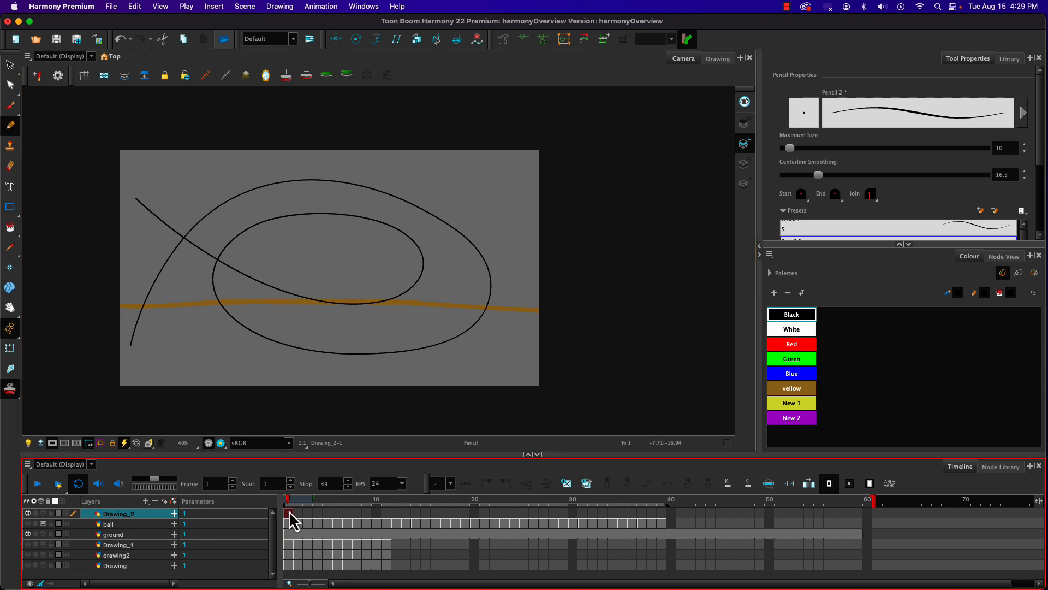
pyautogui.click(858, 514)
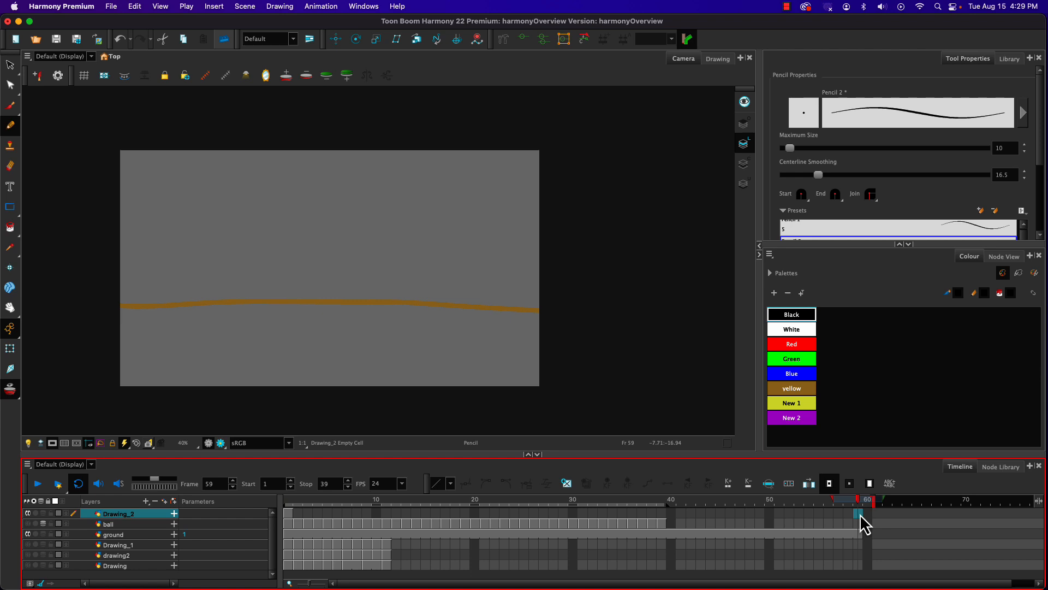
pyautogui.press('F5')
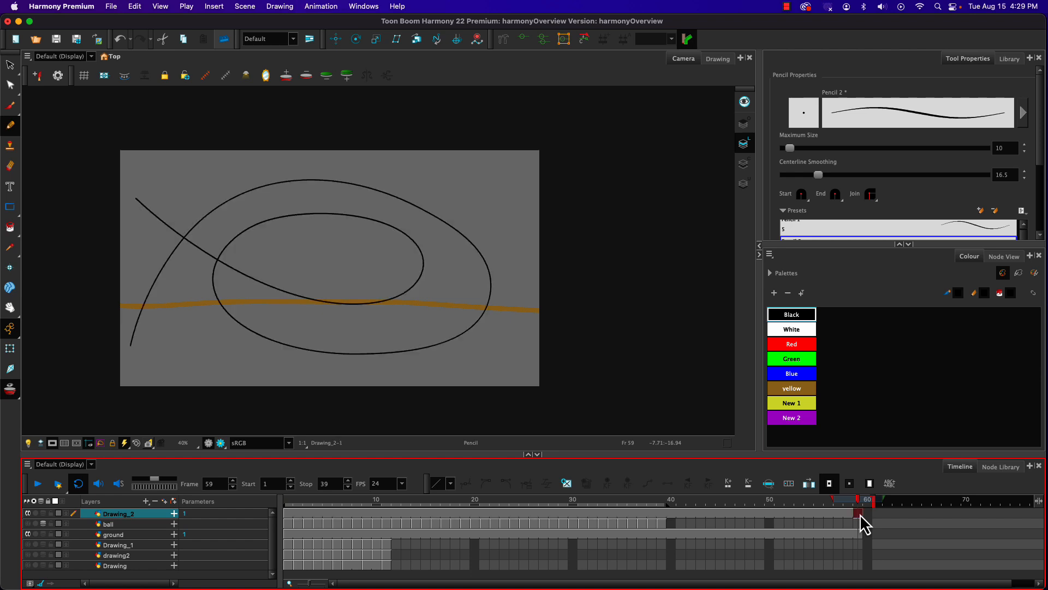
# Step: Add another vector drawing layer above the spiral path layer and choose the purple New 2 swatch
pyautogui.click(146, 500)
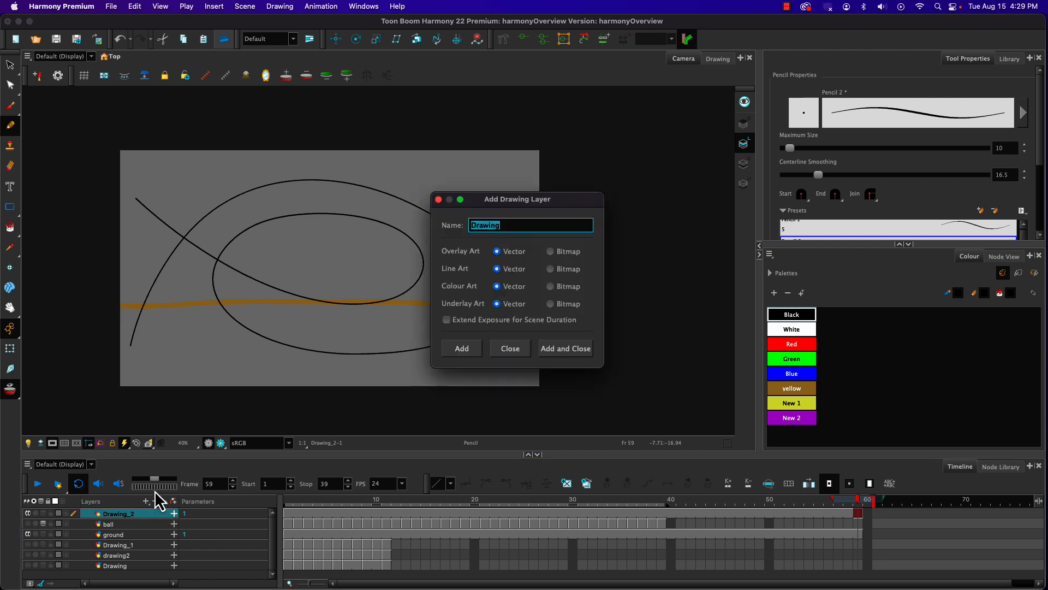
pyautogui.click(549, 348)
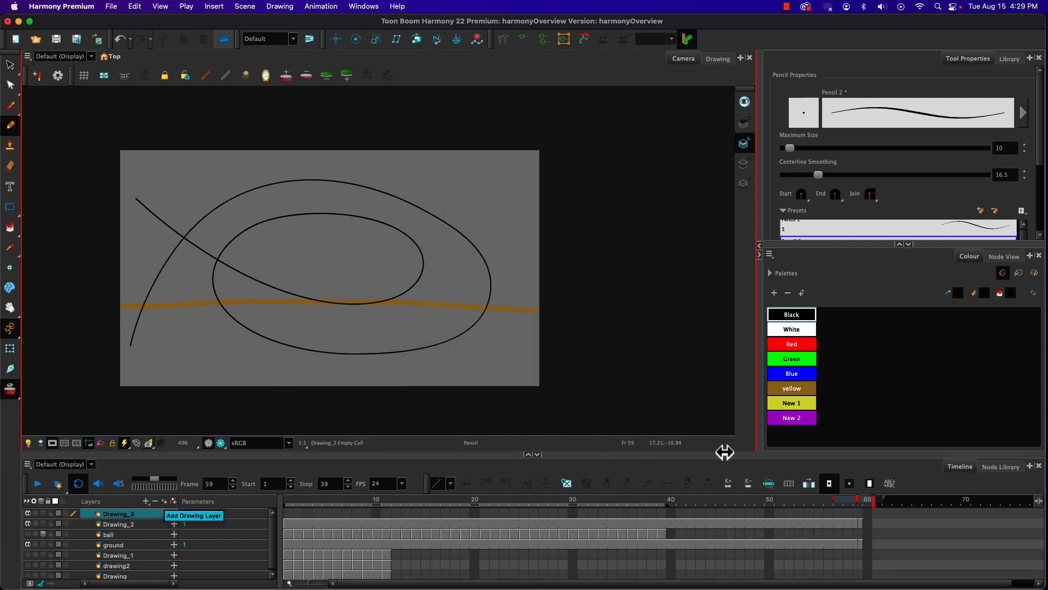
pyautogui.click(790, 418)
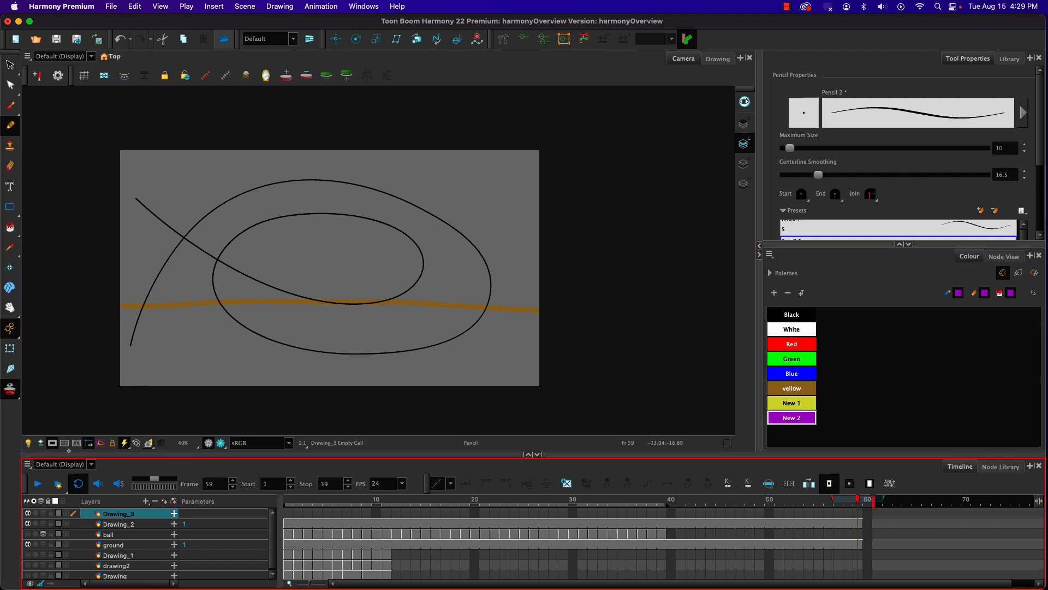
# Step: Draw a short purple Brush stroke along the start of the spiral path on frame 1 of the new layer
pyautogui.click(289, 513)
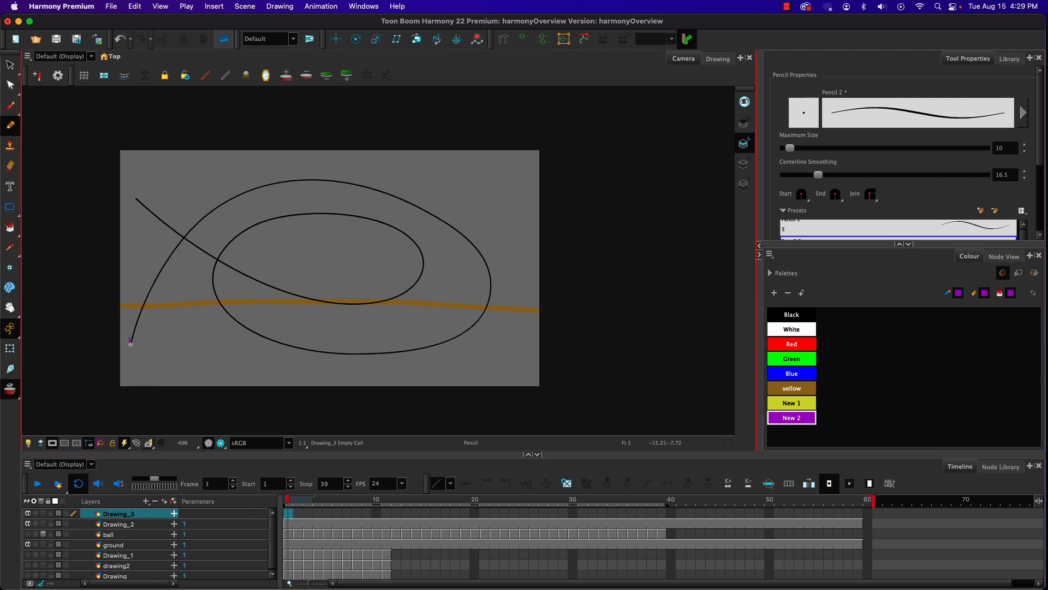
pyautogui.moveTo(131, 343); pyautogui.dragTo(131, 339)
pyautogui.press('super+z')
pyautogui.click(10, 106)
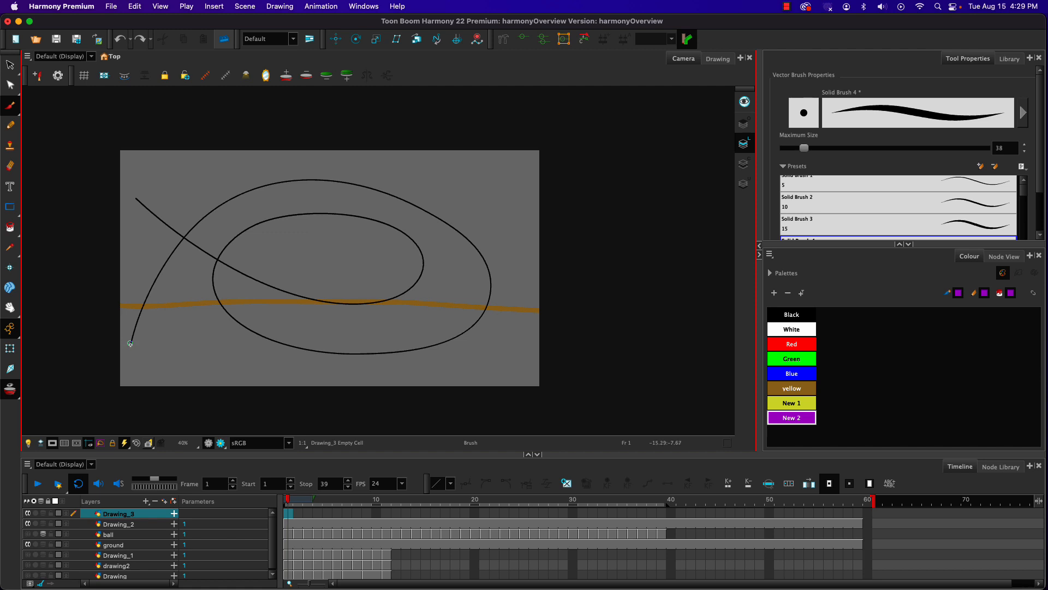
pyautogui.moveTo(130, 345); pyautogui.dragTo(133, 326)
pyautogui.press('.')
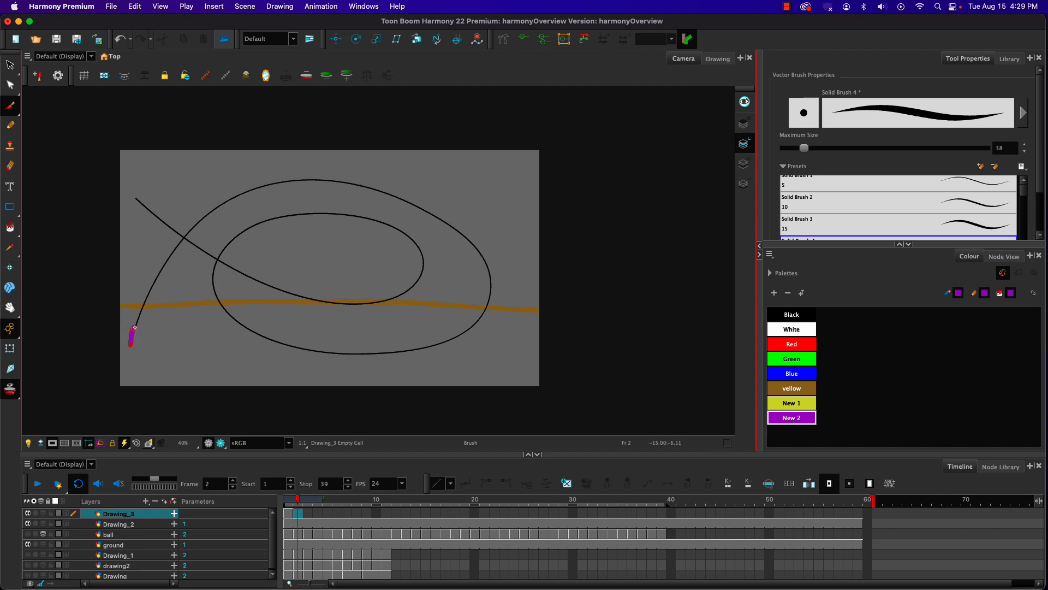
# Step: Animate the purple stroke along the spiral by painting a slightly advanced Brush stroke on each frame from 2 to 59
pyautogui.moveTo(134, 326)
pyautogui.mouseDown()
pyautogui.moveTo(145, 303)
pyautogui.moveTo(133, 334)
pyautogui.moveTo(154, 273)
pyautogui.moveTo(149, 288)
pyautogui.moveTo(183, 233)
pyautogui.mouseUp()
pyautogui.press('.')
pyautogui.press('.')
pyautogui.press('.')
pyautogui.press('.')
pyautogui.press('.')
pyautogui.press('.')
pyautogui.press('.')
pyautogui.press('.')
pyautogui.press('.')
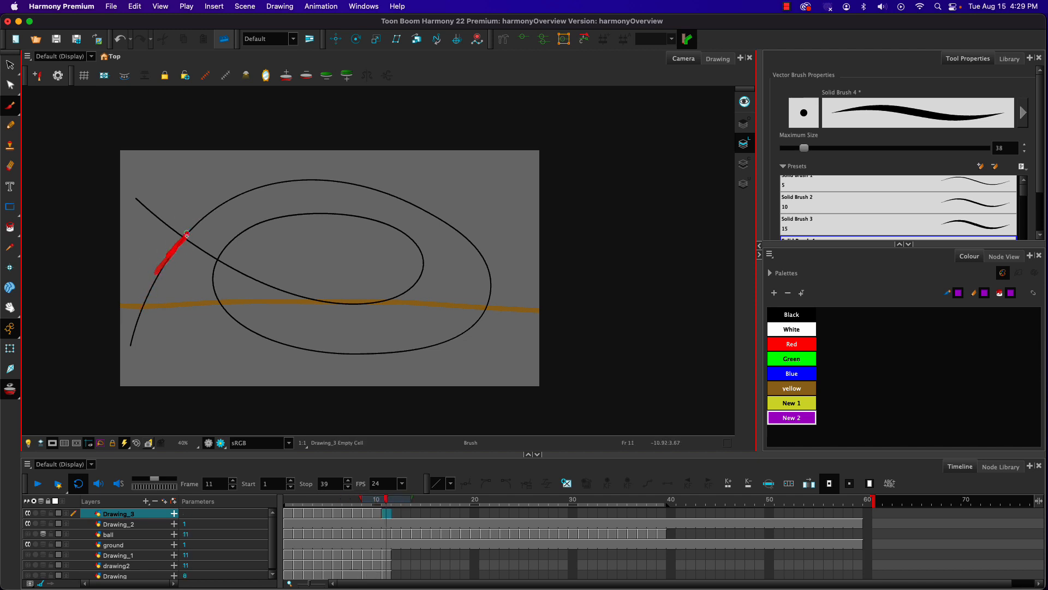
pyautogui.moveTo(176, 244); pyautogui.dragTo(186, 232)
pyautogui.press('.')
pyautogui.press('.')
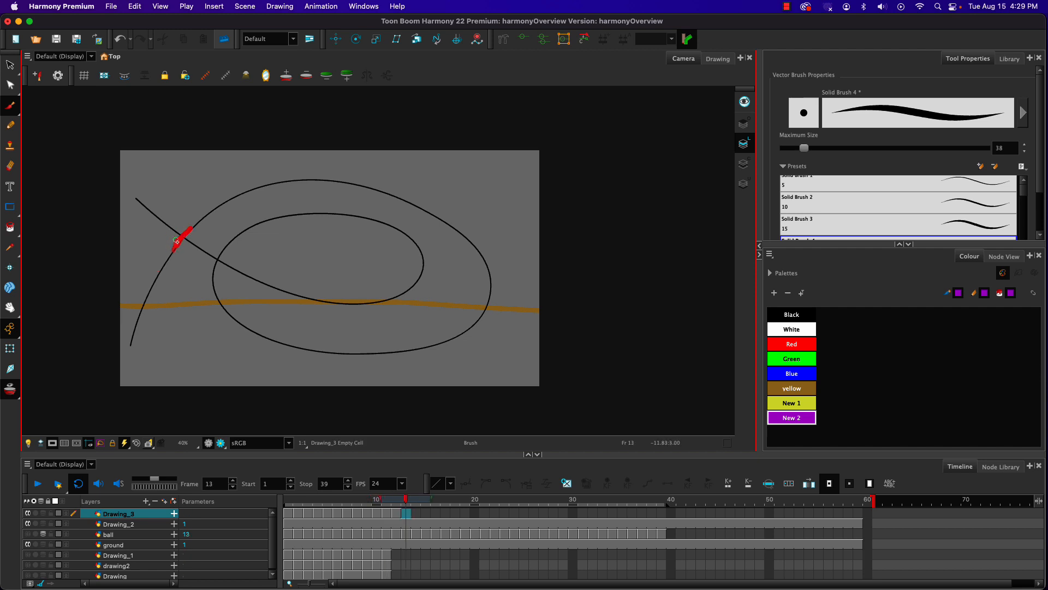
pyautogui.press('.')
pyautogui.press('.')
pyautogui.press('.')
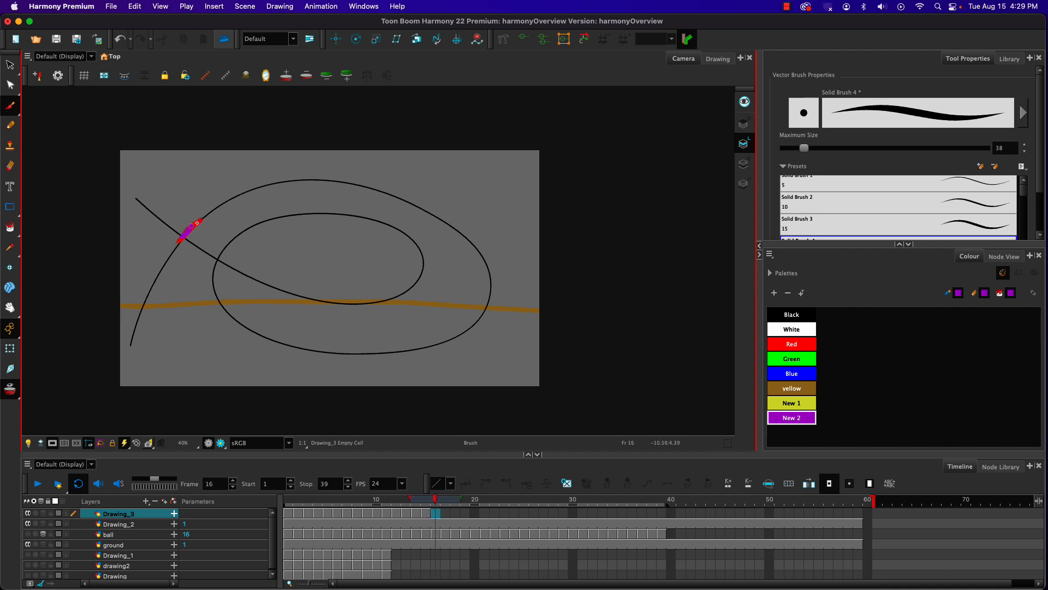
pyautogui.press('.')
pyautogui.press('.')
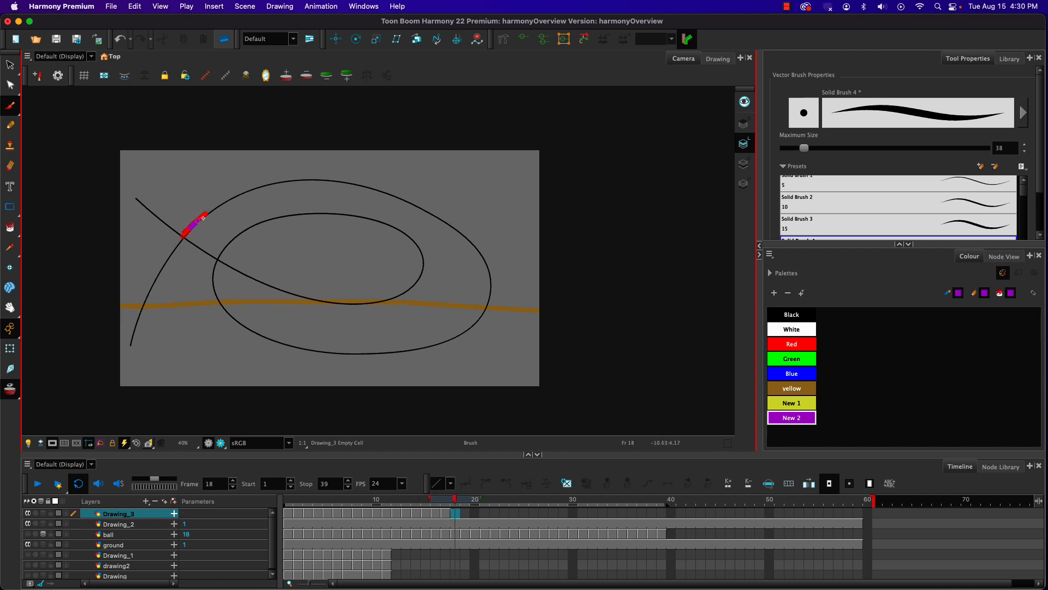
pyautogui.press('.')
pyautogui.moveTo(194, 224); pyautogui.dragTo(210, 209)
pyautogui.press('.')
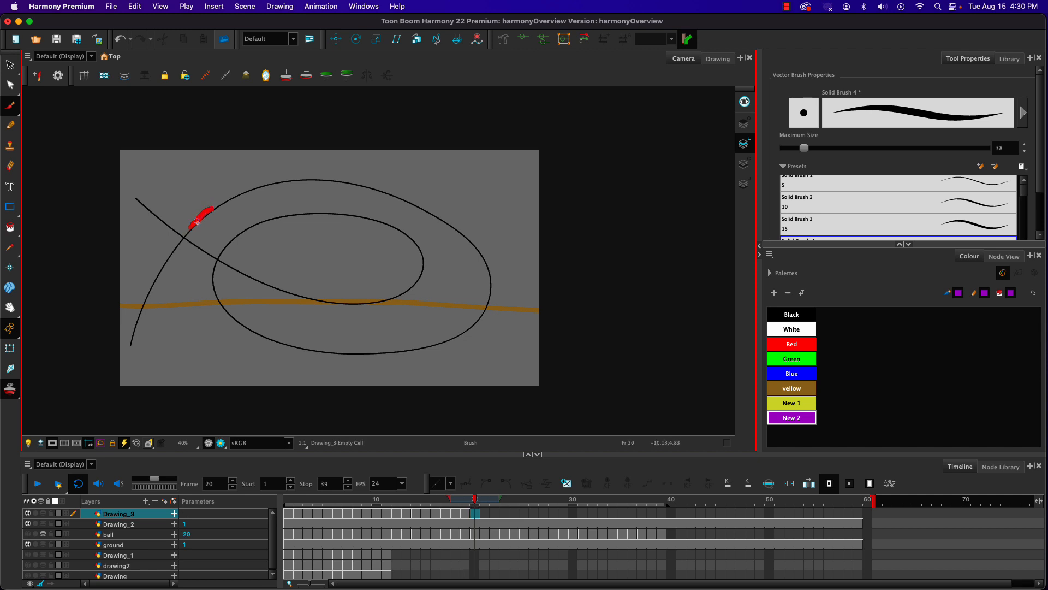
pyautogui.press('.')
pyautogui.press('.')
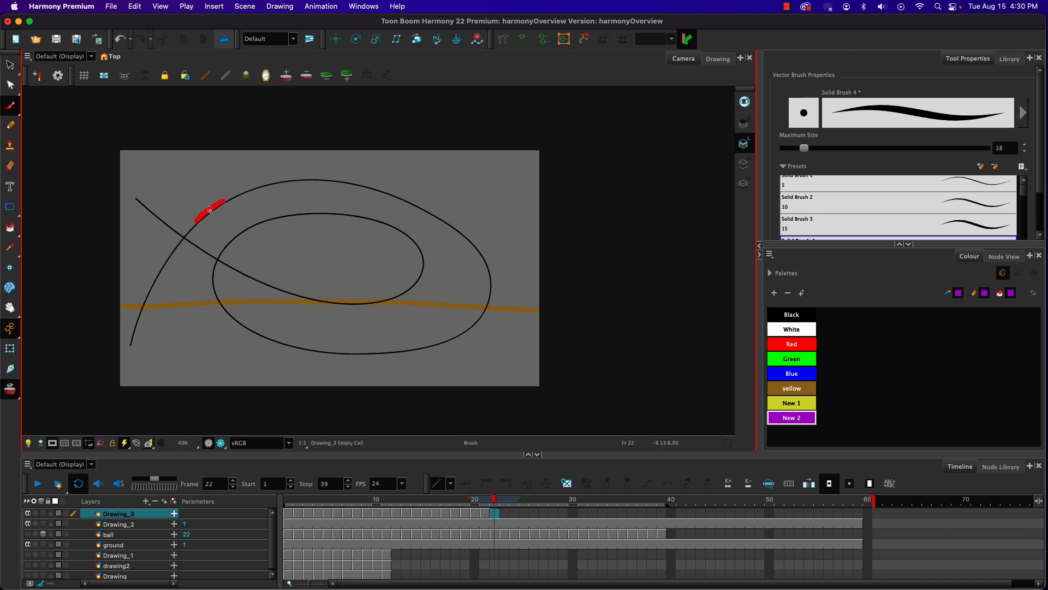
pyautogui.moveTo(213, 207)
pyautogui.mouseDown()
pyautogui.moveTo(323, 179)
pyautogui.moveTo(413, 201)
pyautogui.moveTo(459, 232)
pyautogui.moveTo(493, 301)
pyautogui.moveTo(489, 292)
pyautogui.moveTo(435, 348)
pyautogui.mouseUp()
pyautogui.press('.')
pyautogui.press('.')
pyautogui.press('.')
pyautogui.press('.')
pyautogui.press('.')
pyautogui.press('.')
pyautogui.press('.')
pyautogui.press('.')
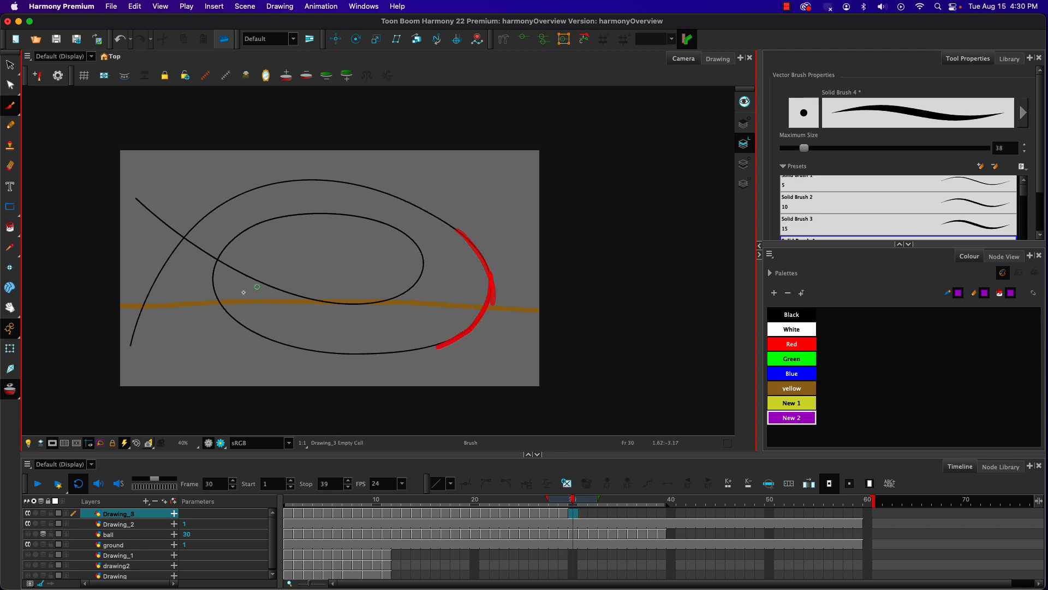
pyautogui.moveTo(437, 345)
pyautogui.mouseDown()
pyautogui.moveTo(353, 354)
pyautogui.moveTo(304, 343)
pyautogui.moveTo(318, 354)
pyautogui.moveTo(244, 329)
pyautogui.moveTo(214, 291)
pyautogui.moveTo(213, 260)
pyautogui.moveTo(213, 271)
pyautogui.moveTo(227, 241)
pyautogui.moveTo(222, 249)
pyautogui.moveTo(310, 212)
pyautogui.mouseUp()
pyautogui.press('.')
pyautogui.press('.')
pyautogui.press('.')
pyautogui.press('.')
pyautogui.press('.')
pyautogui.press('.')
pyautogui.press('.')
pyautogui.press('.')
pyautogui.press('.')
pyautogui.press('.')
pyautogui.press('.')
pyautogui.press('.')
pyautogui.press('.')
pyautogui.press('.')
pyautogui.press('.')
pyautogui.press('.')
pyautogui.press('.')
pyautogui.press('.')
pyautogui.press('.')
pyautogui.press('.')
pyautogui.press('.')
pyautogui.press('.')
pyautogui.press('.')
pyautogui.press('.')
pyautogui.press('.')
pyautogui.press('.')
pyautogui.press('.')
pyautogui.press('.')
pyautogui.press('.')
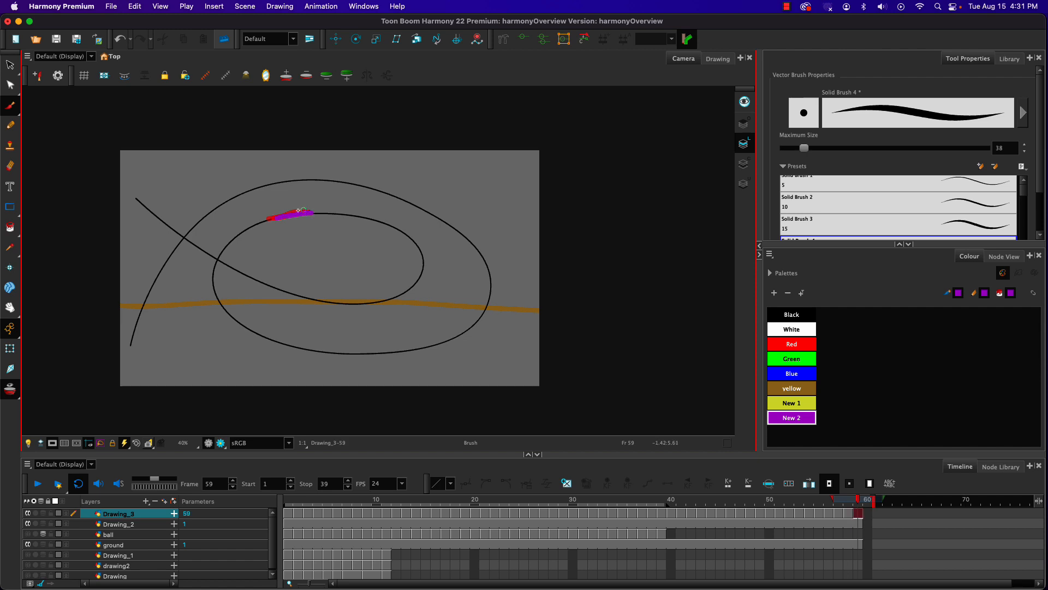
pyautogui.press('.')
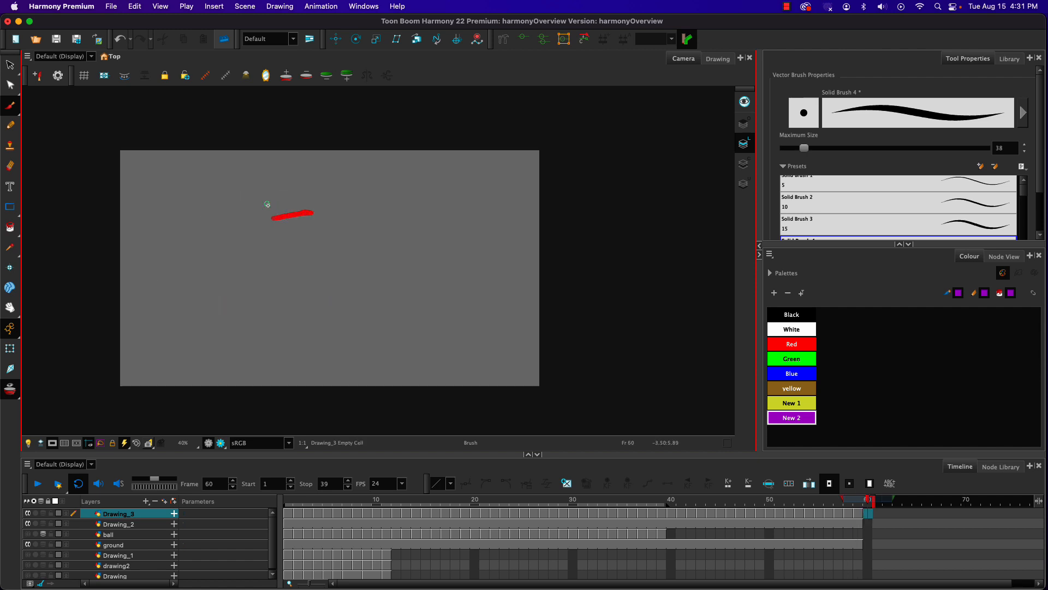
# Step: Play the purple stroke animation from frame 1 with the spiral path layer hidden, and show the path layer again
pyautogui.moveTo(801, 501); pyautogui.dragTo(201, 503)
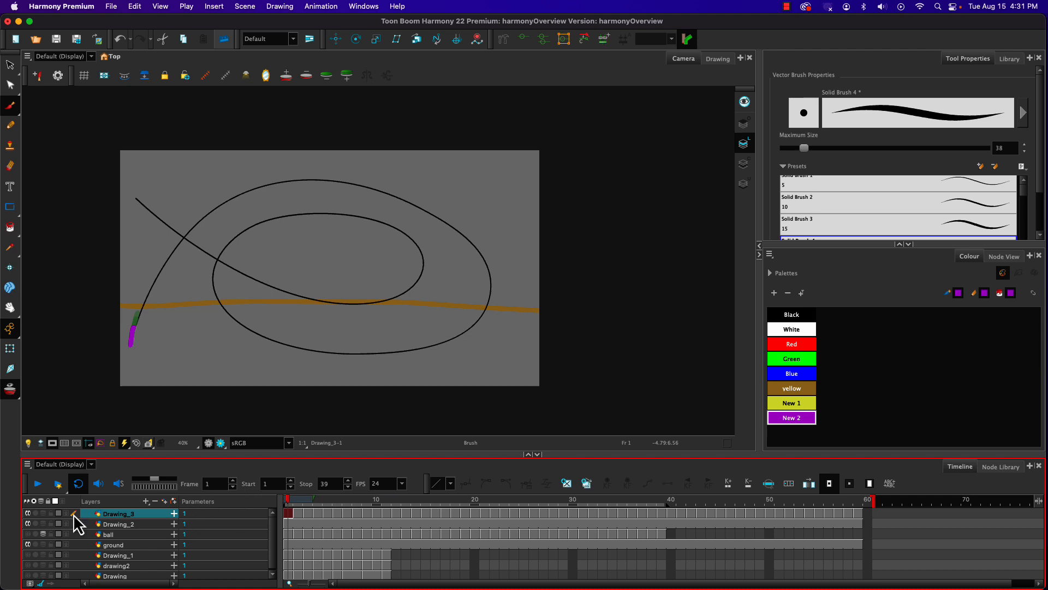
pyautogui.click(38, 483)
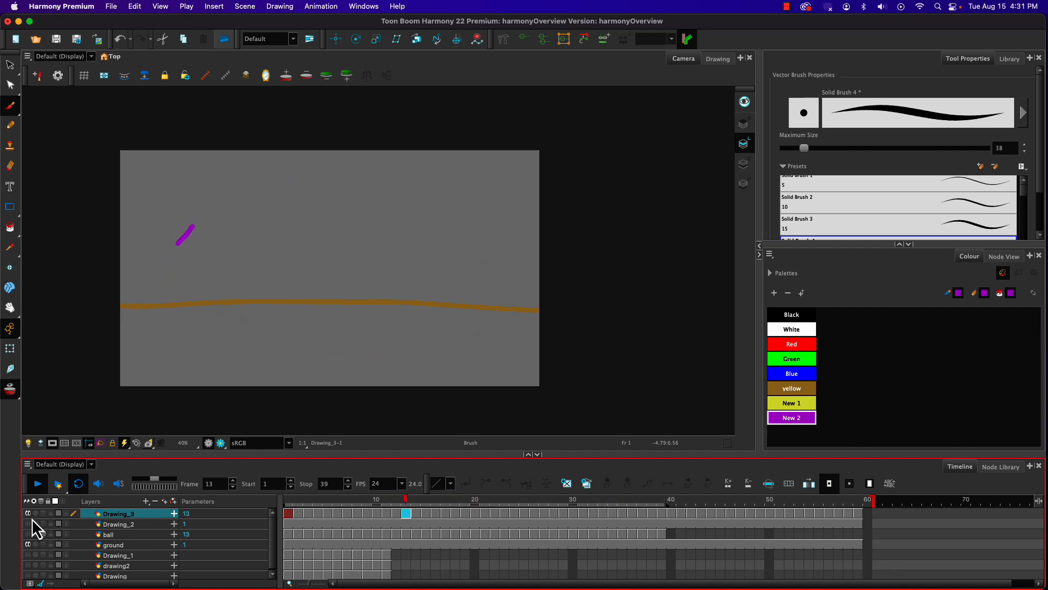
pyautogui.press('Return')
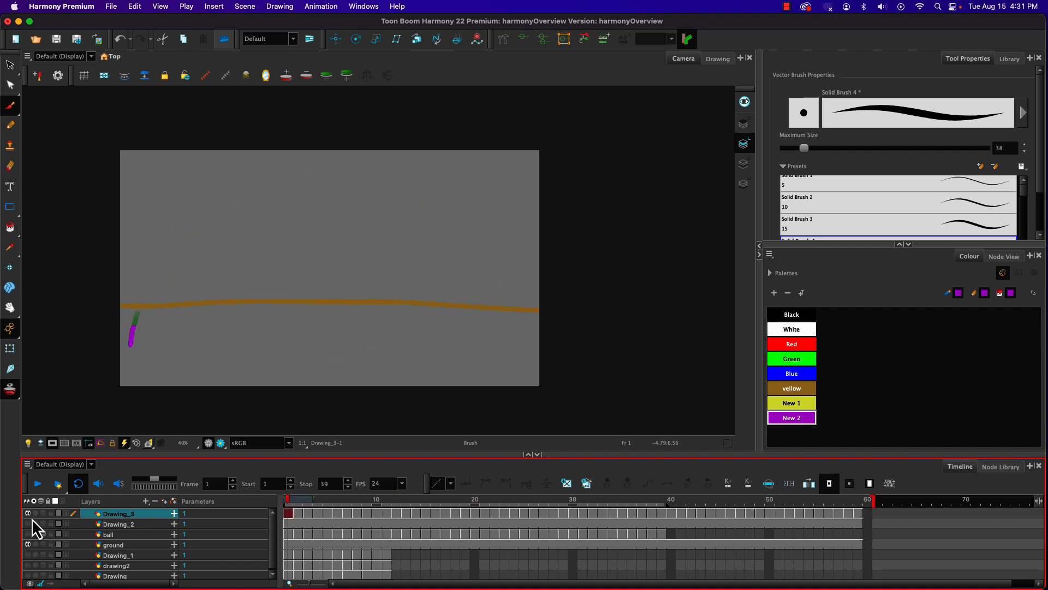
pyautogui.click(27, 523)
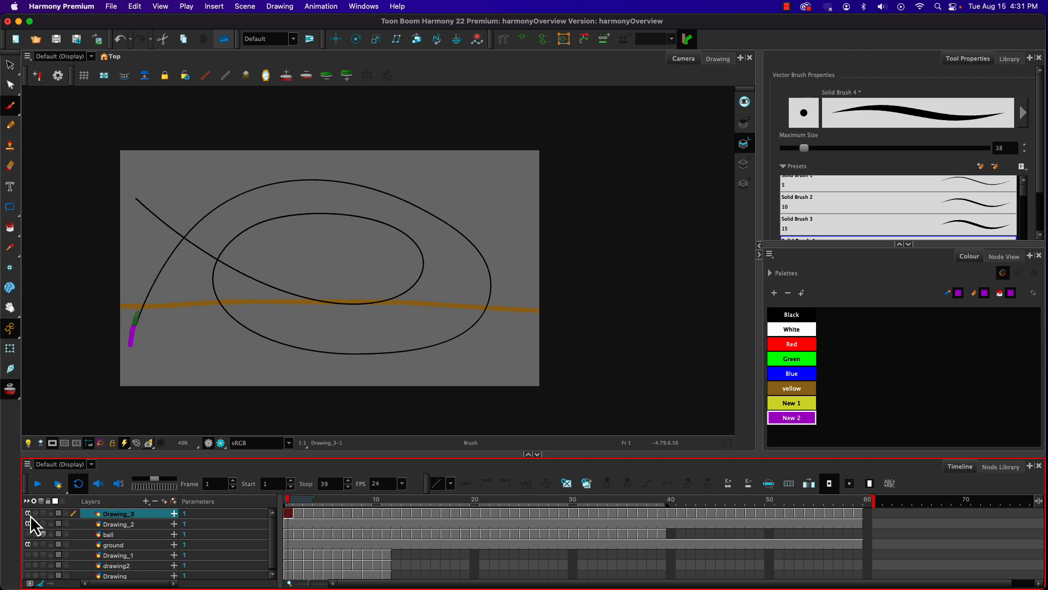
# Step: Add a new vector drawing layer above the purple stroke layer with the default name and select its frame 1
pyautogui.click(145, 501)
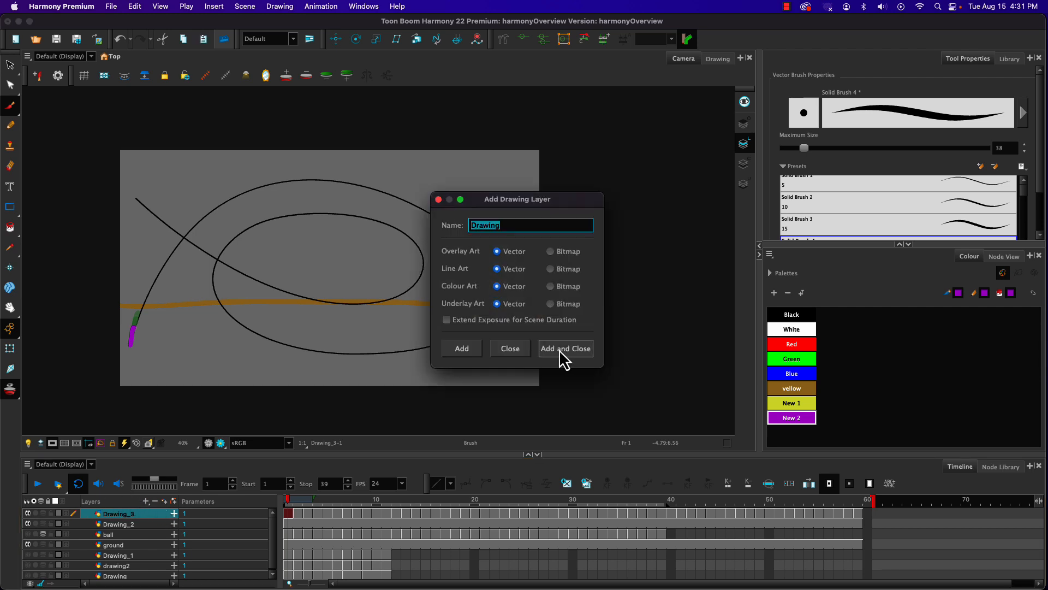
pyautogui.click(557, 347)
pyautogui.click(286, 512)
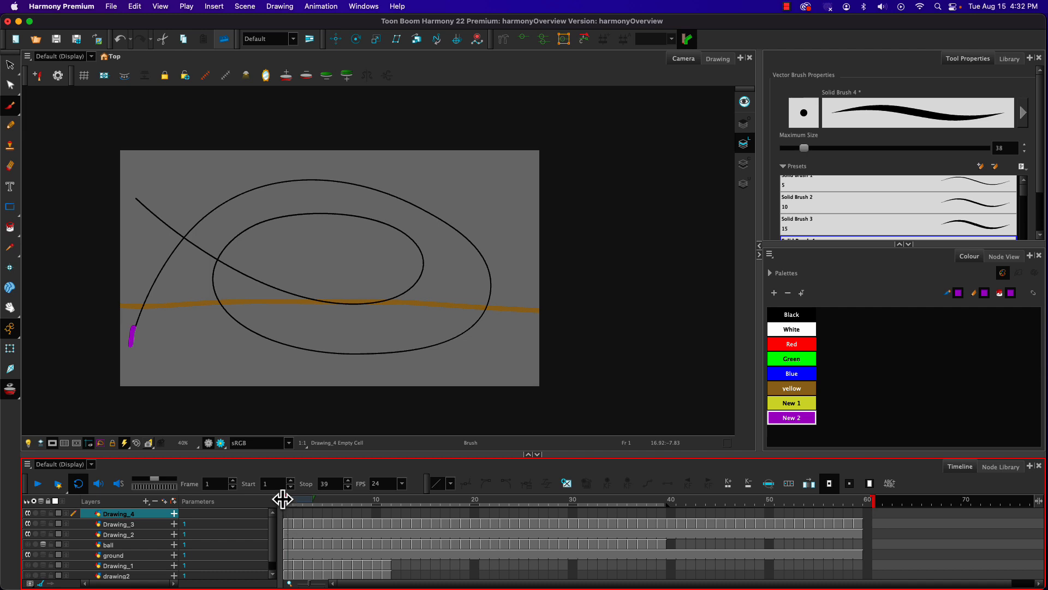
pyautogui.click(785, 345)
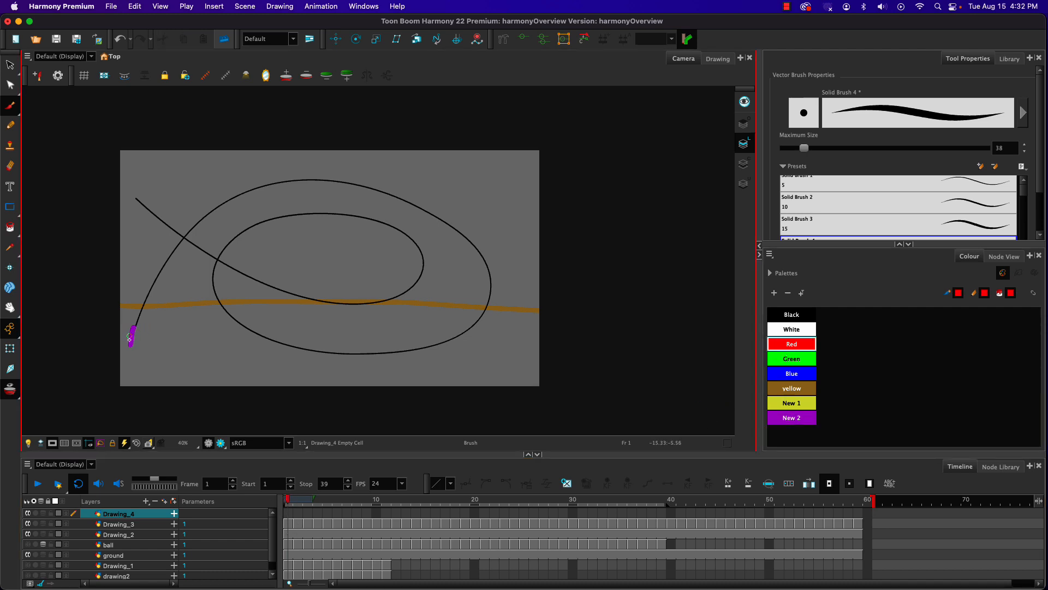
pyautogui.moveTo(132, 333); pyautogui.dragTo(132, 329)
pyautogui.press('super+z')
# Step: Paint short yellow-green strokes with the New 1 swatch over the purple stroke on frames 1 and 2, and turn off onion skin
pyautogui.click(776, 407)
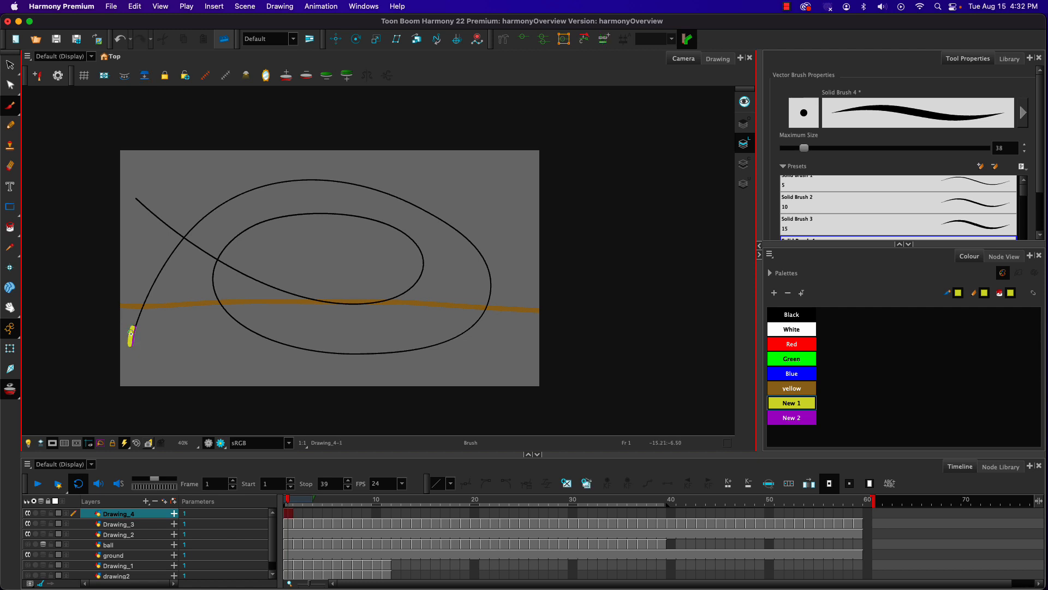
pyautogui.press('.')
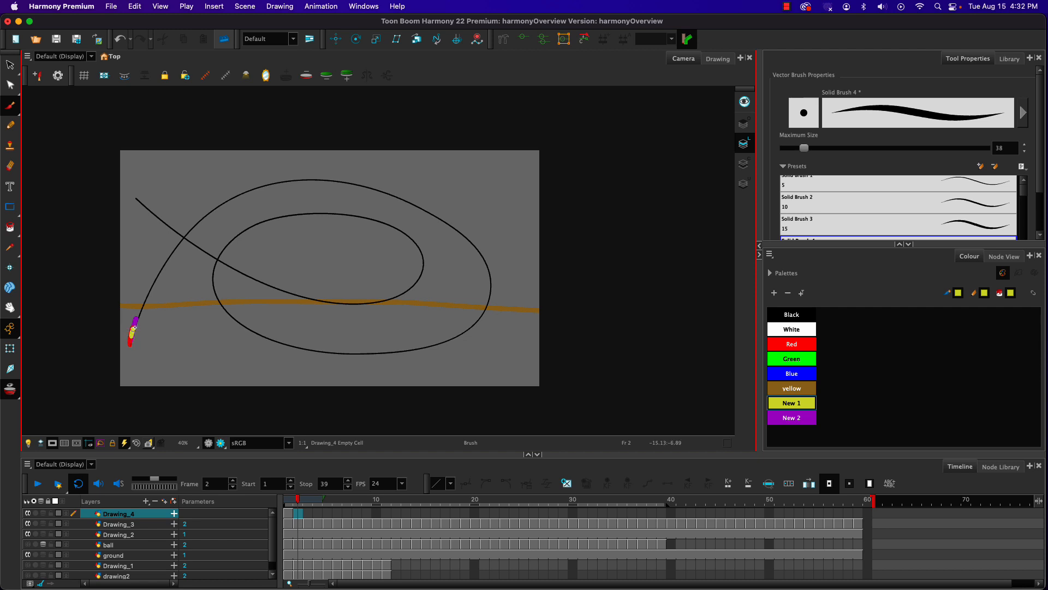
pyautogui.press('.')
pyautogui.click(10, 395)
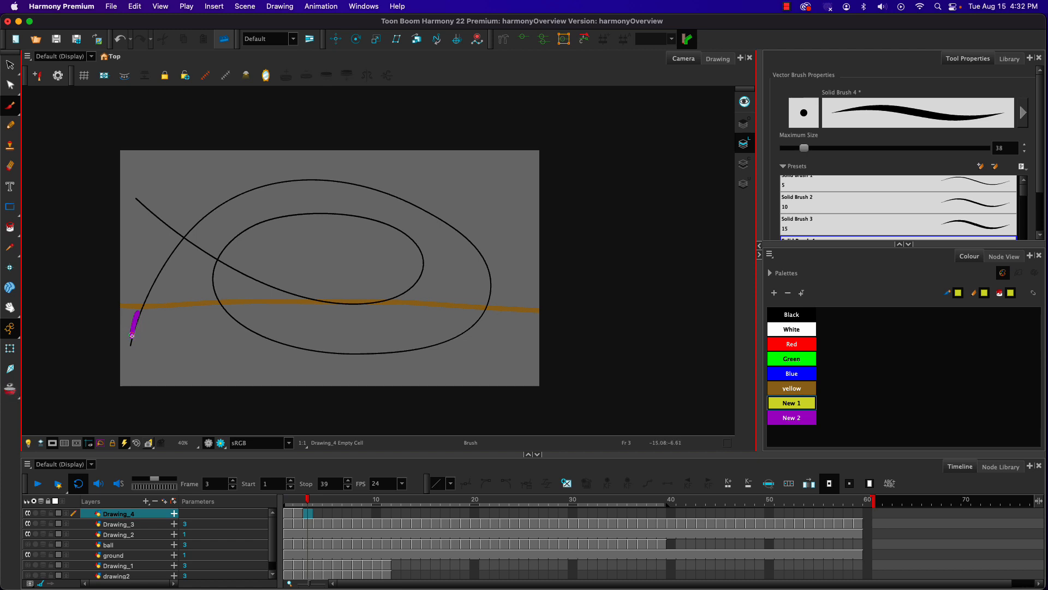
# Step: Paint a yellow-green Brush stroke over the tail of the purple stroke on each frame from 3 to 59
pyautogui.moveTo(132, 335); pyautogui.dragTo(139, 309)
pyautogui.press('.')
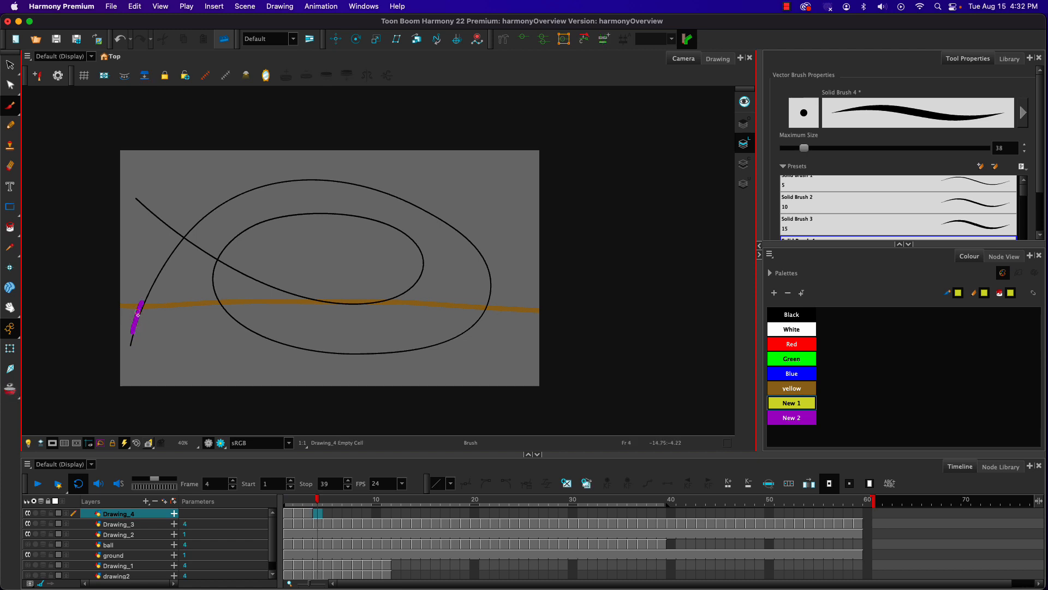
pyautogui.moveTo(134, 326)
pyautogui.mouseDown()
pyautogui.moveTo(146, 279)
pyautogui.moveTo(147, 291)
pyautogui.moveTo(197, 211)
pyautogui.moveTo(190, 228)
pyautogui.moveTo(224, 199)
pyautogui.moveTo(285, 180)
pyautogui.moveTo(427, 207)
pyautogui.moveTo(475, 246)
pyautogui.moveTo(490, 300)
pyautogui.moveTo(435, 349)
pyautogui.moveTo(309, 348)
pyautogui.moveTo(340, 351)
pyautogui.mouseUp()
pyautogui.press('.')
pyautogui.press('.')
pyautogui.press('.')
pyautogui.press('.')
pyautogui.press('.')
pyautogui.press('.')
pyautogui.press('.')
pyautogui.press('.')
pyautogui.press('.')
pyautogui.press('.')
pyautogui.press('.')
pyautogui.press('.')
pyautogui.press('.')
pyautogui.press('.')
pyautogui.press('.')
pyautogui.press('.')
pyautogui.press('.')
pyautogui.press('.')
pyautogui.press('.')
pyautogui.press('.')
pyautogui.press('.')
pyautogui.press('.')
pyautogui.press('.')
pyautogui.press('.')
pyautogui.press('.')
pyautogui.press('.')
pyautogui.press('.')
pyautogui.press('.')
pyautogui.moveTo(278, 345)
pyautogui.mouseDown()
pyautogui.moveTo(303, 352)
pyautogui.moveTo(260, 336)
pyautogui.moveTo(280, 345)
pyautogui.moveTo(269, 342)
pyautogui.moveTo(213, 293)
pyautogui.moveTo(227, 240)
pyautogui.moveTo(304, 210)
pyautogui.moveTo(273, 220)
pyautogui.moveTo(290, 219)
pyautogui.mouseUp()
pyautogui.press('.')
pyautogui.press('.')
pyautogui.press('.')
pyautogui.press('.')
pyautogui.press('.')
pyautogui.press('.')
pyautogui.press('.')
pyautogui.press('.')
pyautogui.press('.')
pyautogui.press('.')
pyautogui.press('.')
pyautogui.press('.')
pyautogui.press('.')
pyautogui.press('.')
pyautogui.press('.')
pyautogui.press('.')
pyautogui.press('.')
pyautogui.press('.')
pyautogui.press('.')
pyautogui.press('.')
pyautogui.press('.')
pyautogui.press('.')
pyautogui.press('.')
pyautogui.press('.')
pyautogui.press('.')
pyautogui.press('.')
pyautogui.press('.')
pyautogui.press('.')
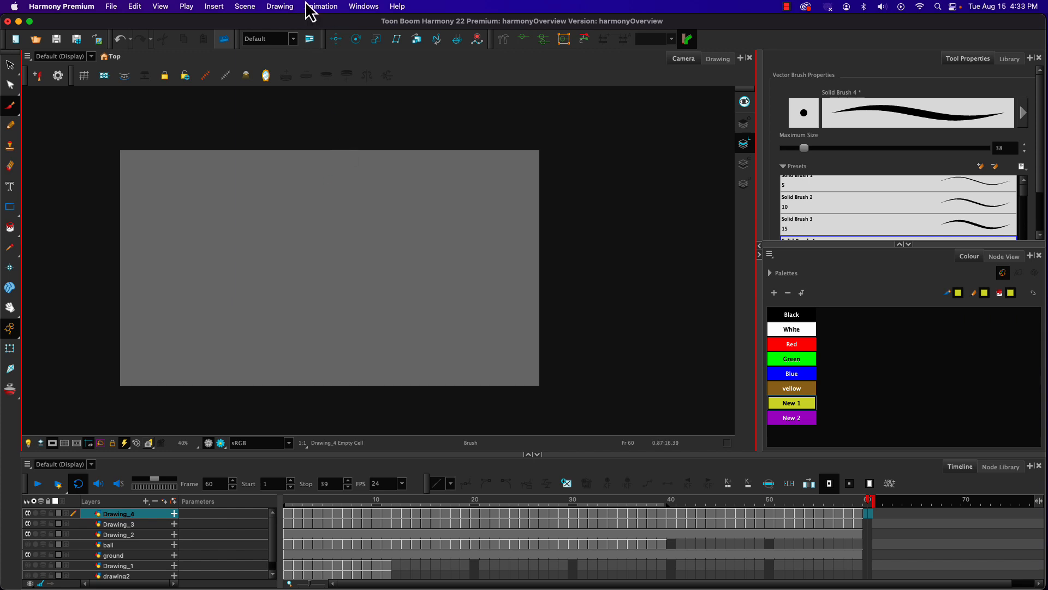
# Step: Shorten the scene so it ends at frame 59, and check the number of frames in the scene length settings
pyautogui.click(858, 507)
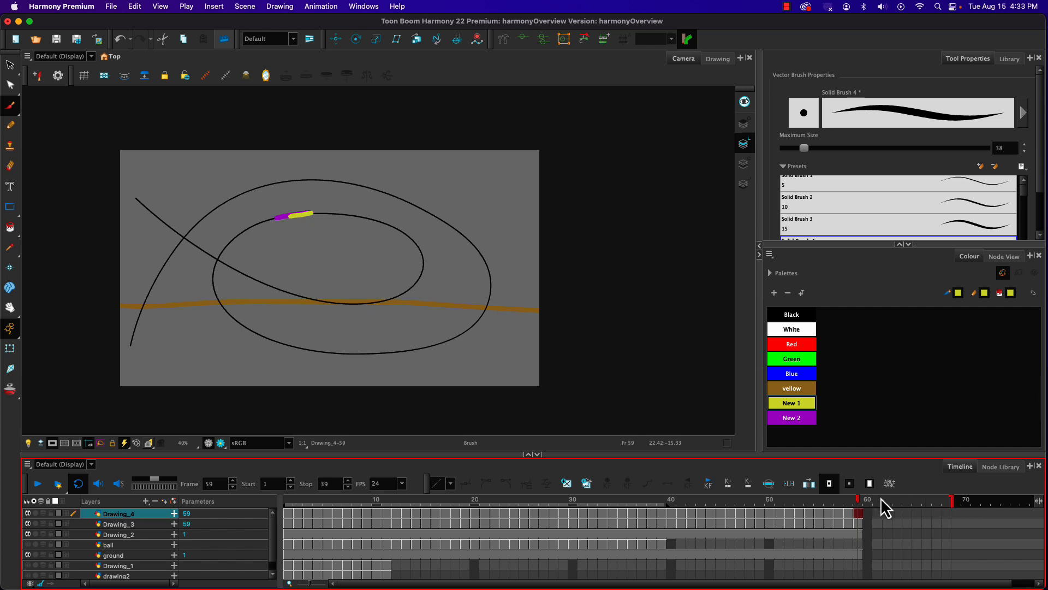
pyautogui.moveTo(954, 511); pyautogui.dragTo(871, 499)
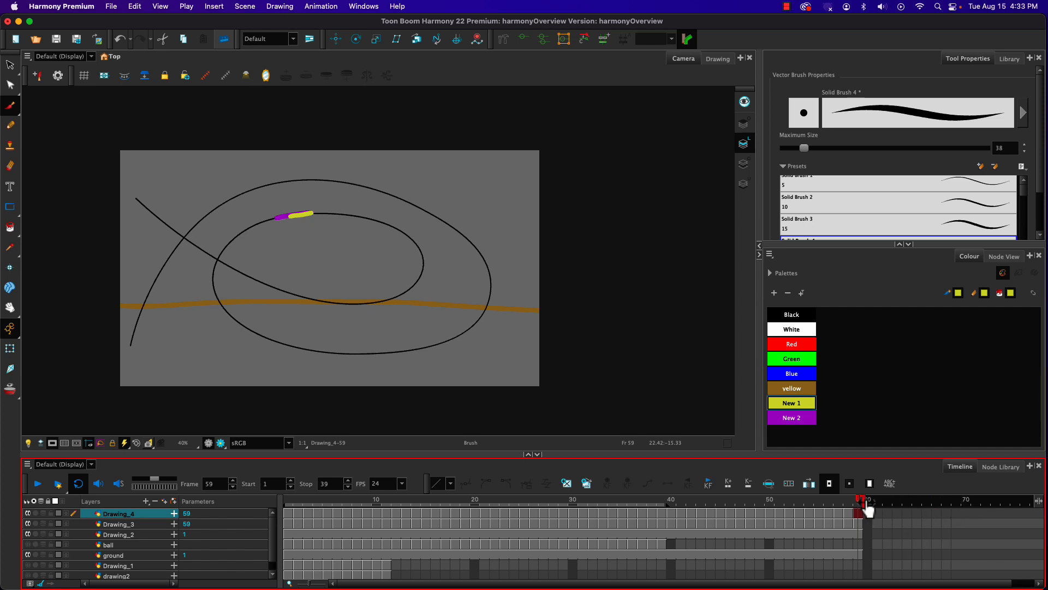
pyautogui.click(280, 6)
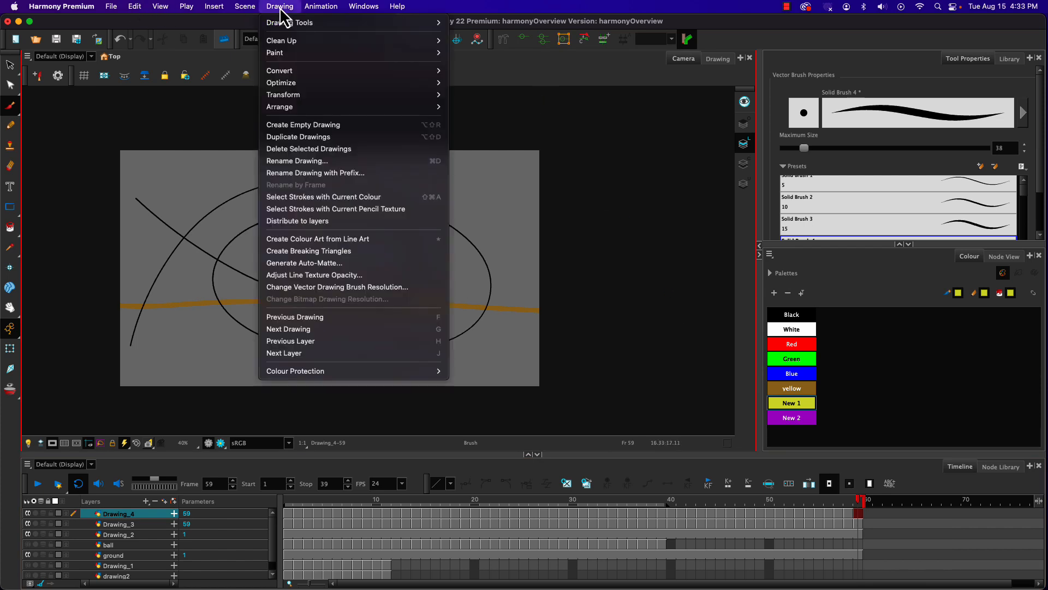
pyautogui.click(247, 24)
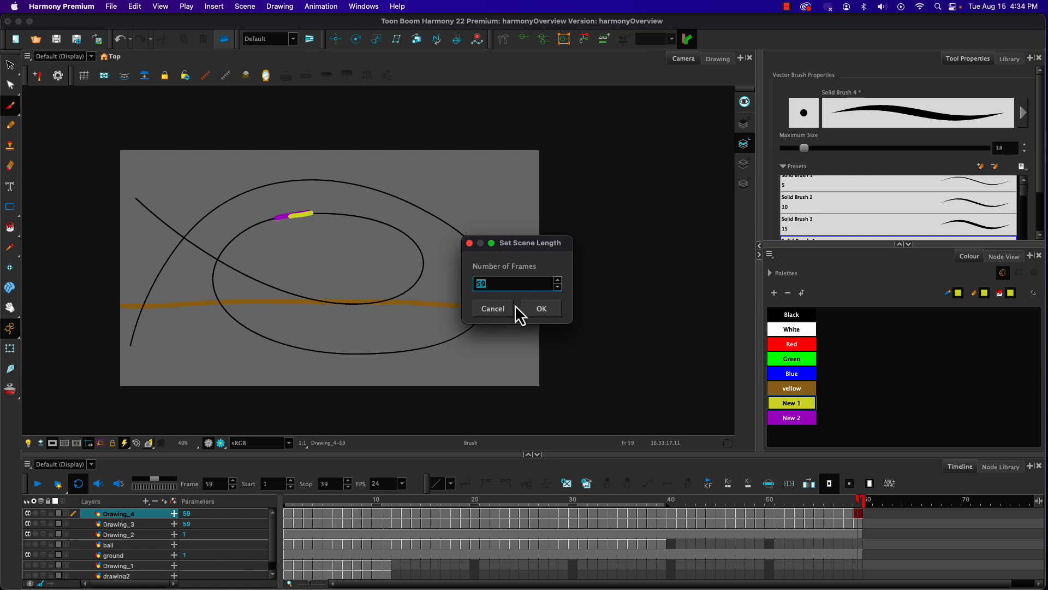
pyautogui.click(492, 309)
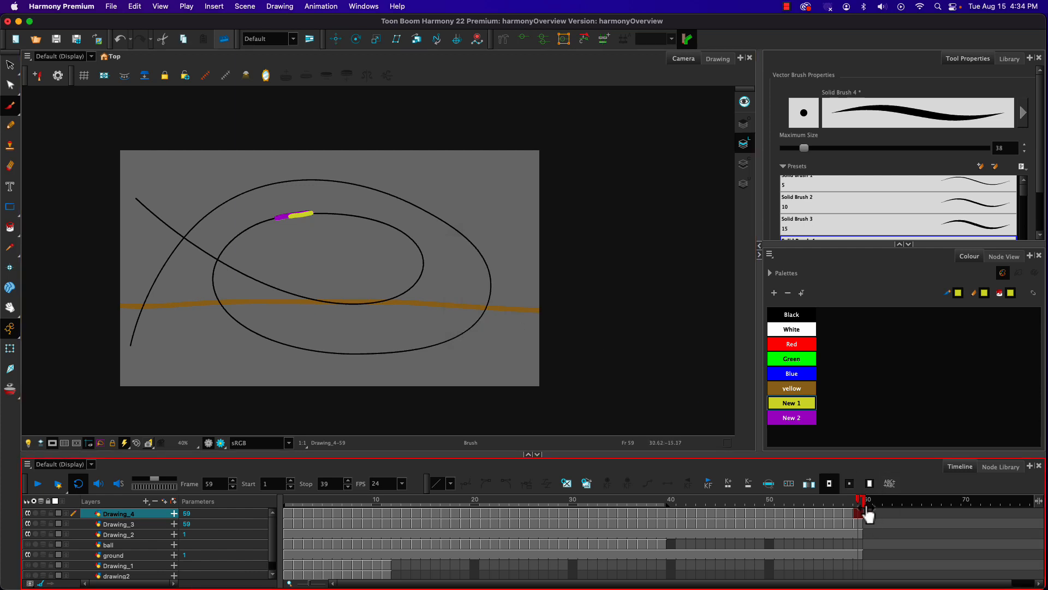
# Step: Shorten the scene to end at about frame 42 and move the playhead to frame 35
pyautogui.moveTo(868, 515)
pyautogui.mouseDown()
pyautogui.moveTo(940, 498)
pyautogui.moveTo(1030, 498)
pyautogui.moveTo(669, 500)
pyautogui.moveTo(737, 511)
pyautogui.moveTo(519, 501)
pyautogui.mouseUp()
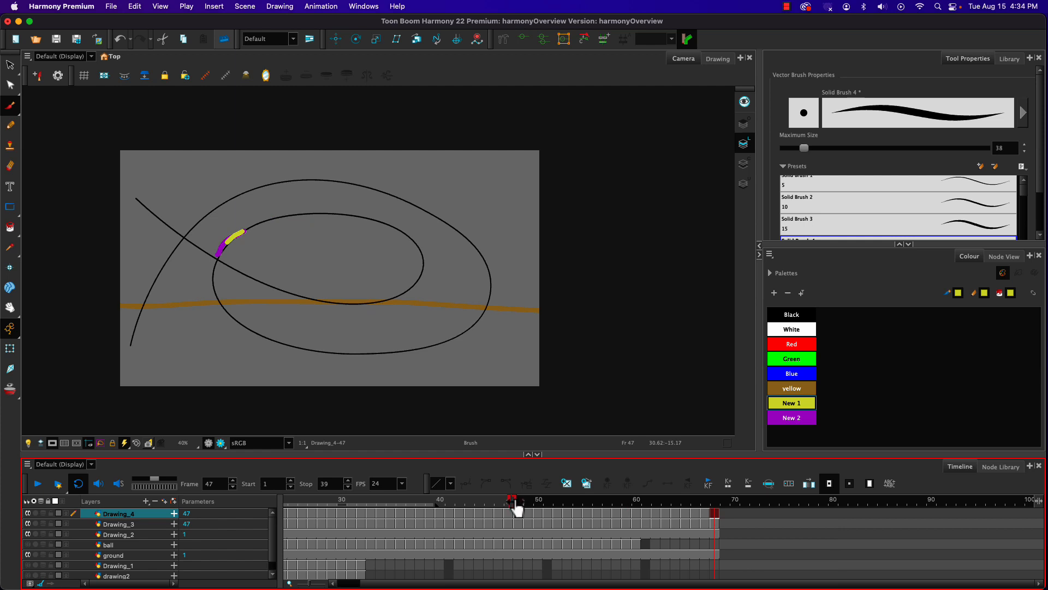
pyautogui.moveTo(470, 499); pyautogui.dragTo(464, 511)
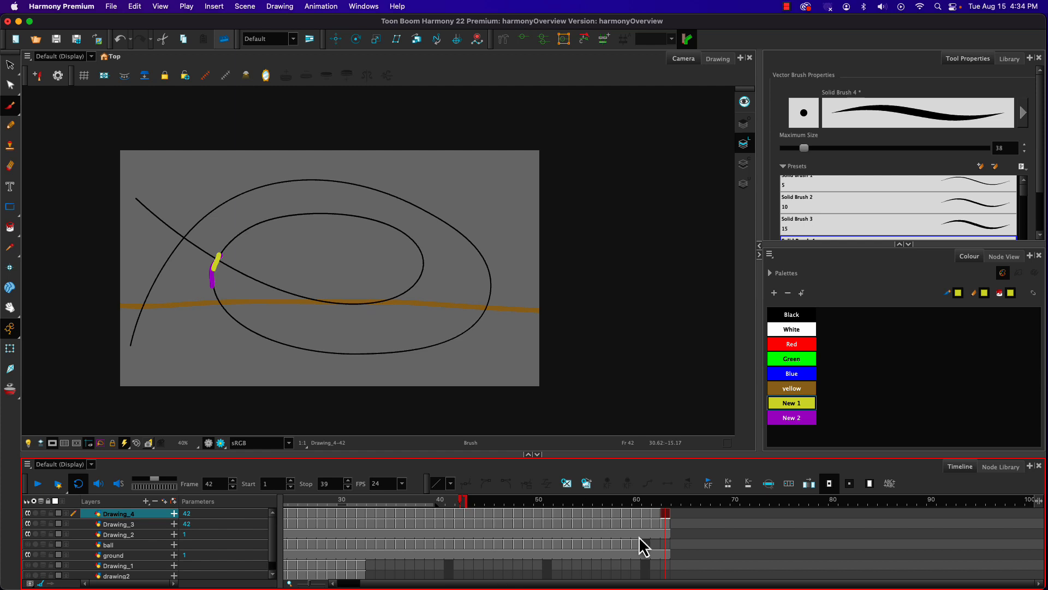
pyautogui.click(401, 511)
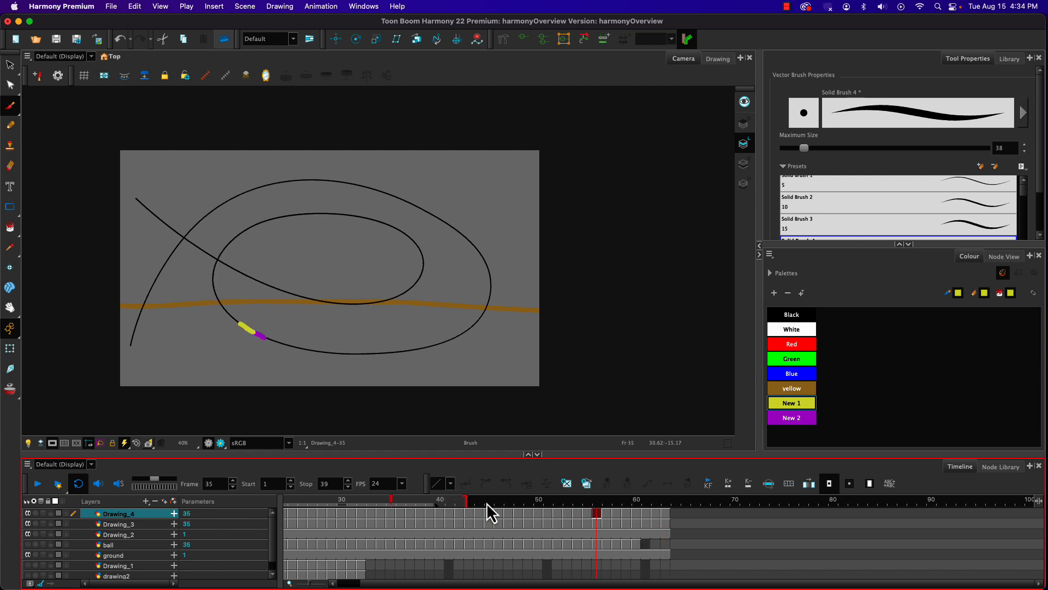
# Step: Extend the end of the scene to about frame 83
pyautogui.moveTo(468, 510)
pyautogui.mouseDown()
pyautogui.moveTo(762, 511)
pyautogui.moveTo(871, 500)
pyautogui.moveTo(838, 510)
pyautogui.moveTo(880, 513)
pyautogui.mouseUp()
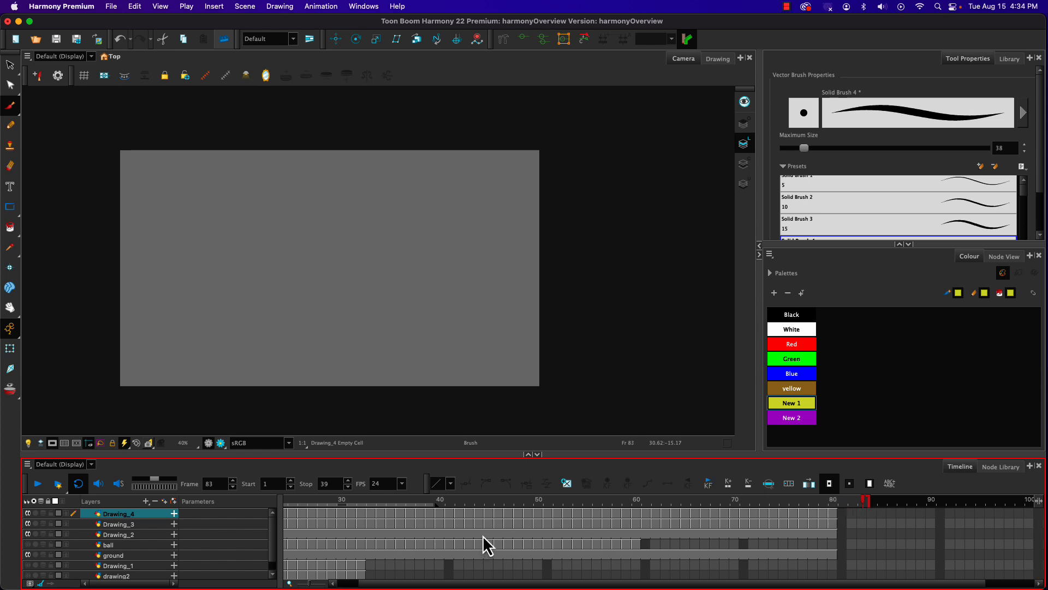
pyautogui.moveTo(380, 581); pyautogui.dragTo(339, 585)
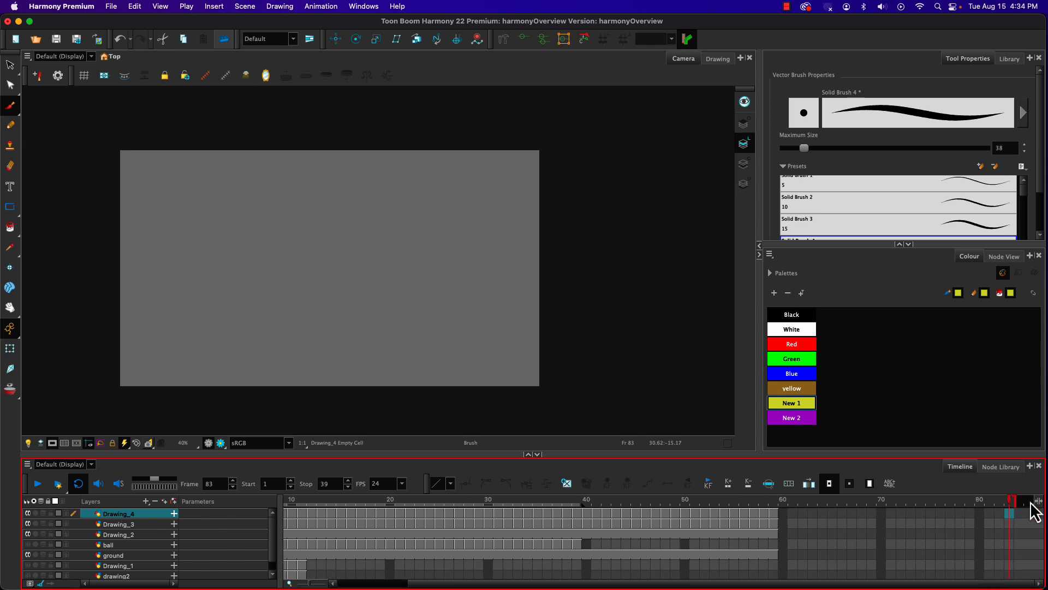
# Step: Shorten the scene from its extended length so it ends at frame 59 with the last drawings
pyautogui.moveTo(1012, 501); pyautogui.dragTo(791, 503)
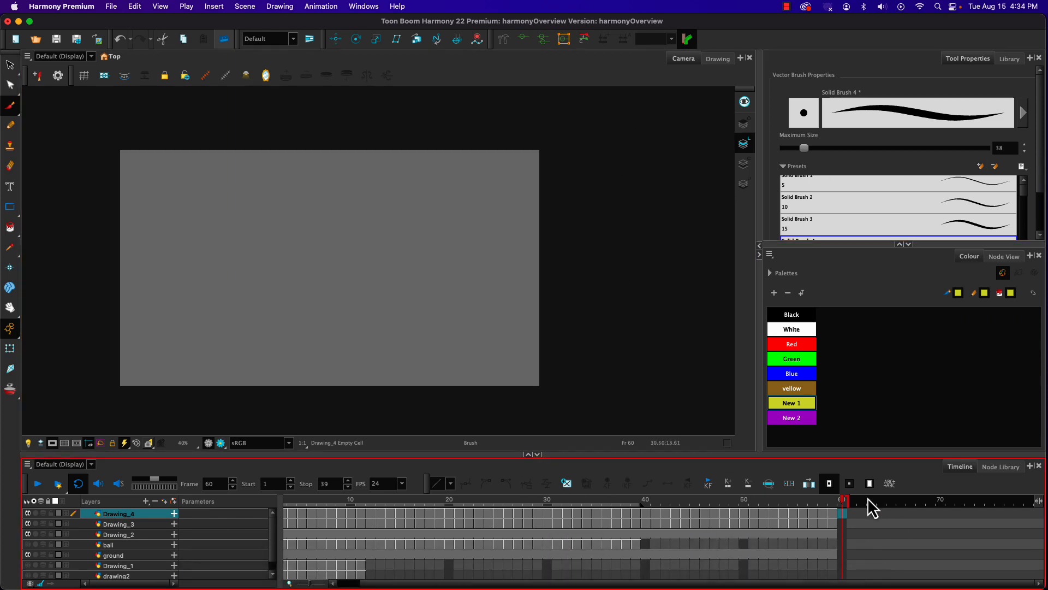
pyautogui.moveTo(845, 510)
pyautogui.mouseDown()
pyautogui.moveTo(743, 507)
pyautogui.moveTo(817, 510)
pyautogui.mouseUp()
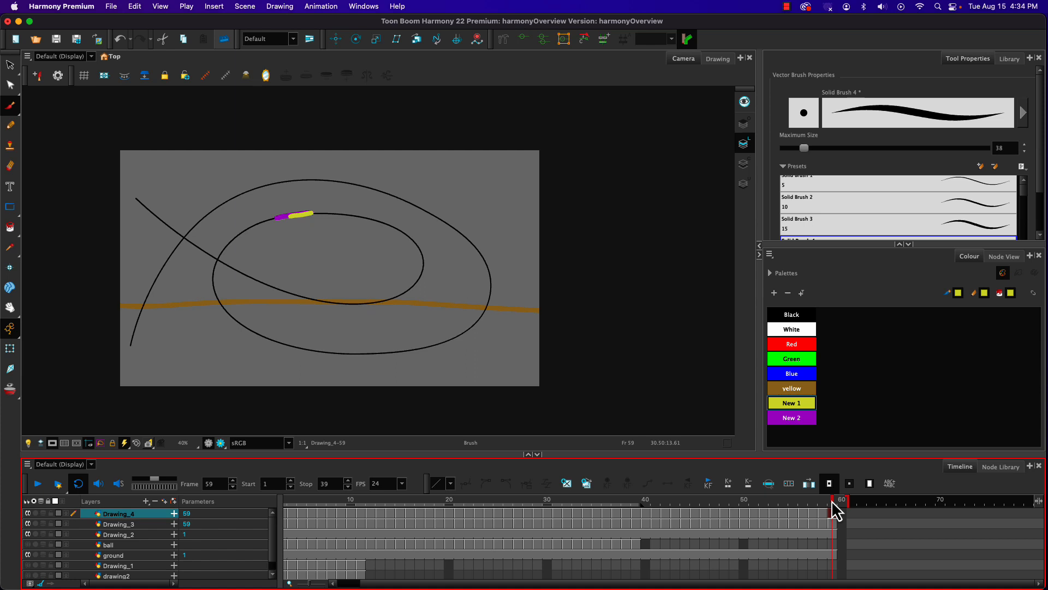
pyautogui.moveTo(831, 500); pyautogui.dragTo(833, 500)
# Step: Play the animation from frame 1 and hide the spiral path layer Drawing_2 during playback
pyautogui.moveTo(742, 495); pyautogui.dragTo(171, 452)
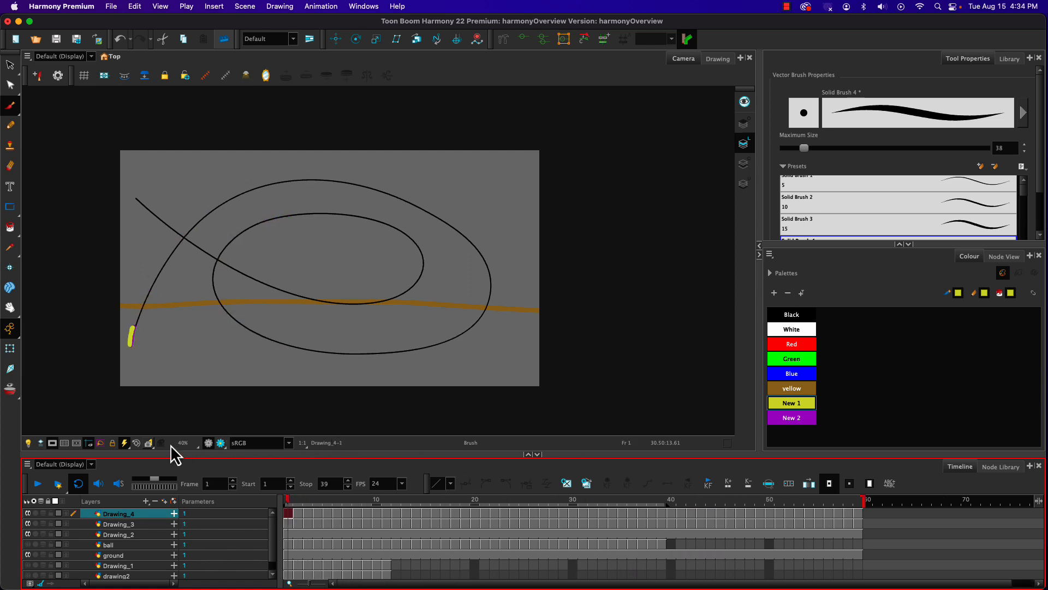
pyautogui.click(37, 484)
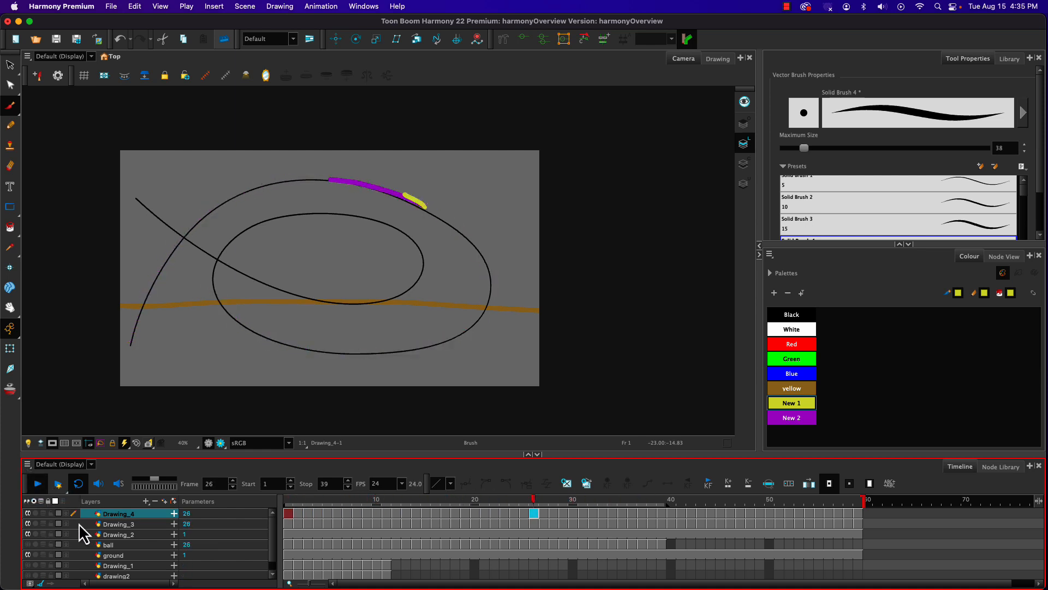
pyautogui.click(28, 534)
pyautogui.scroll(-1, 28, 538)
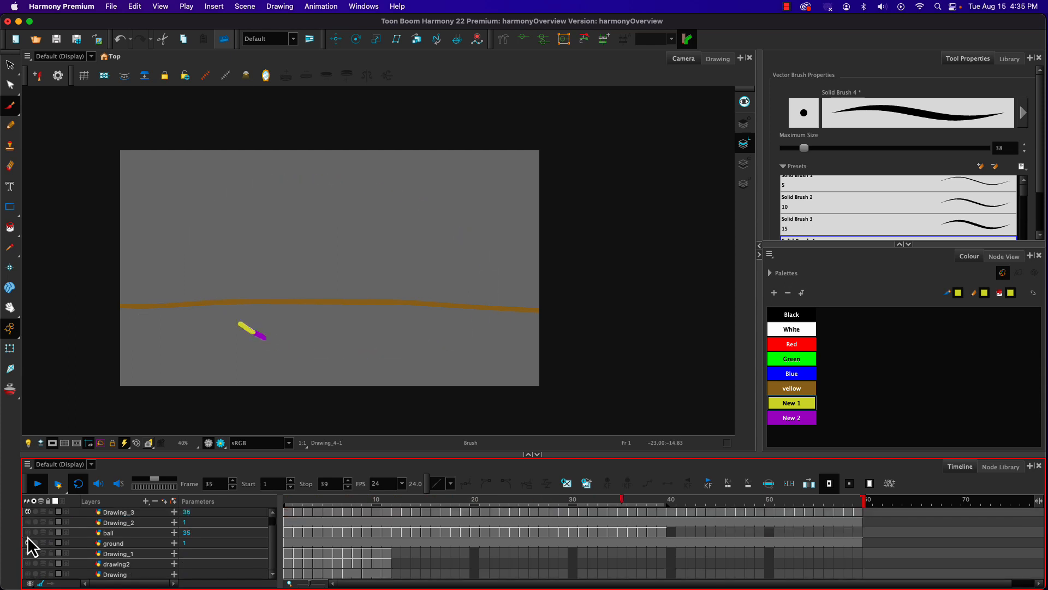
pyautogui.scroll(1, 27, 537)
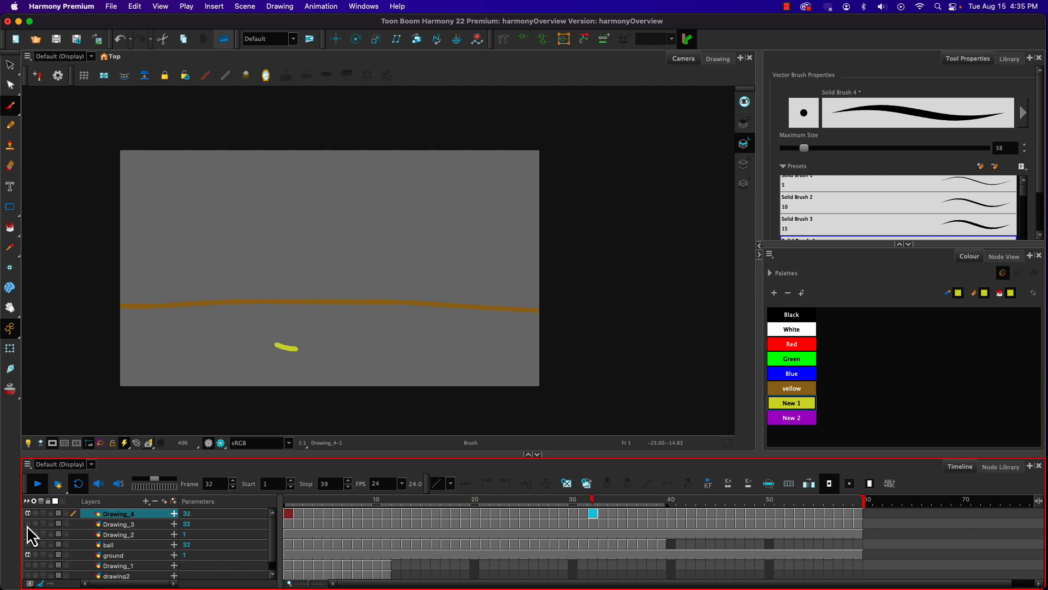
# Step: Show the Drawing_3 and ball layers alongside Drawing_4, and stop playback at frame 24
pyautogui.click(28, 514)
pyautogui.click(27, 525)
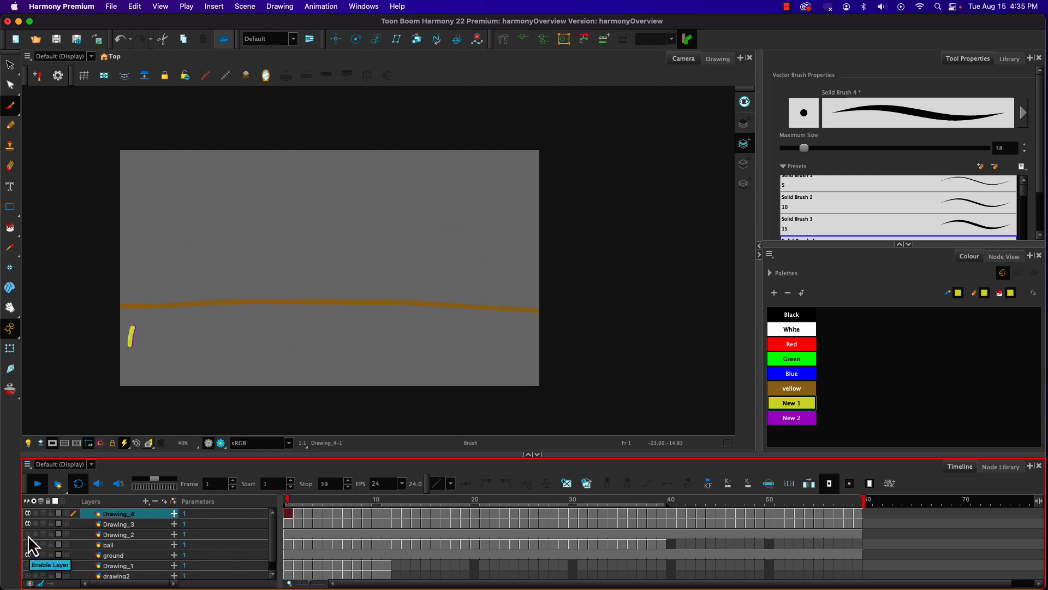
pyautogui.click(28, 535)
pyautogui.click(28, 534)
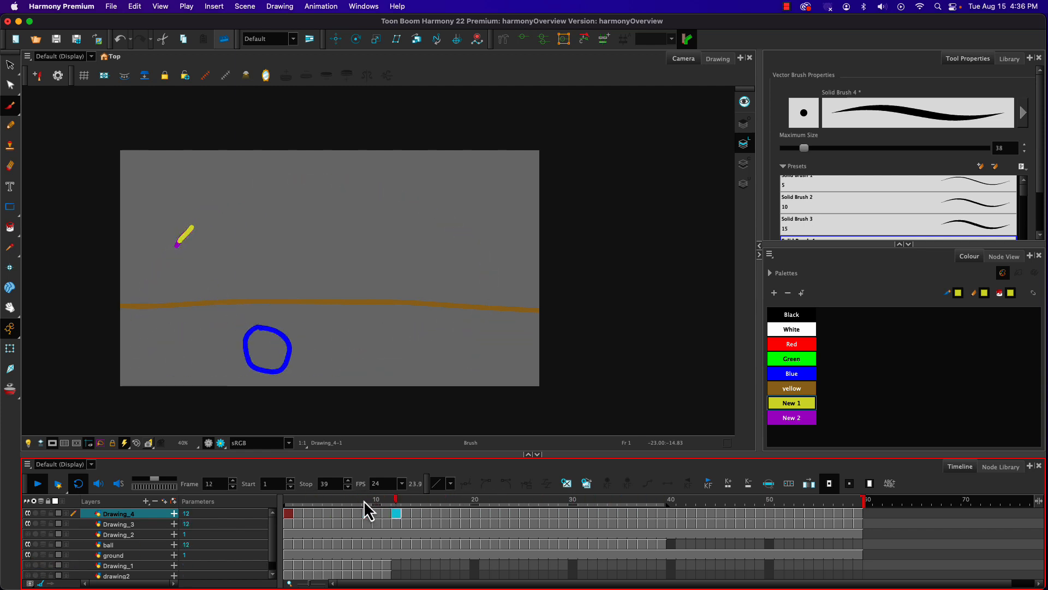
pyautogui.click(37, 488)
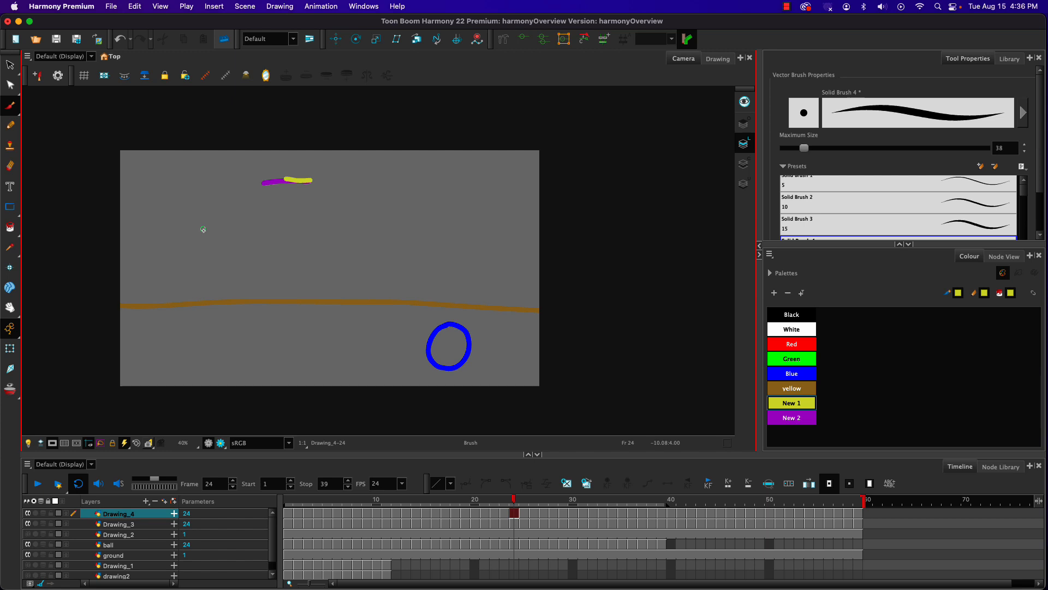
# Step: Start a movie export and choose the jobs folder under classFiles, fall2023, animation, harmonyOverview as its destination
pyautogui.click(112, 7)
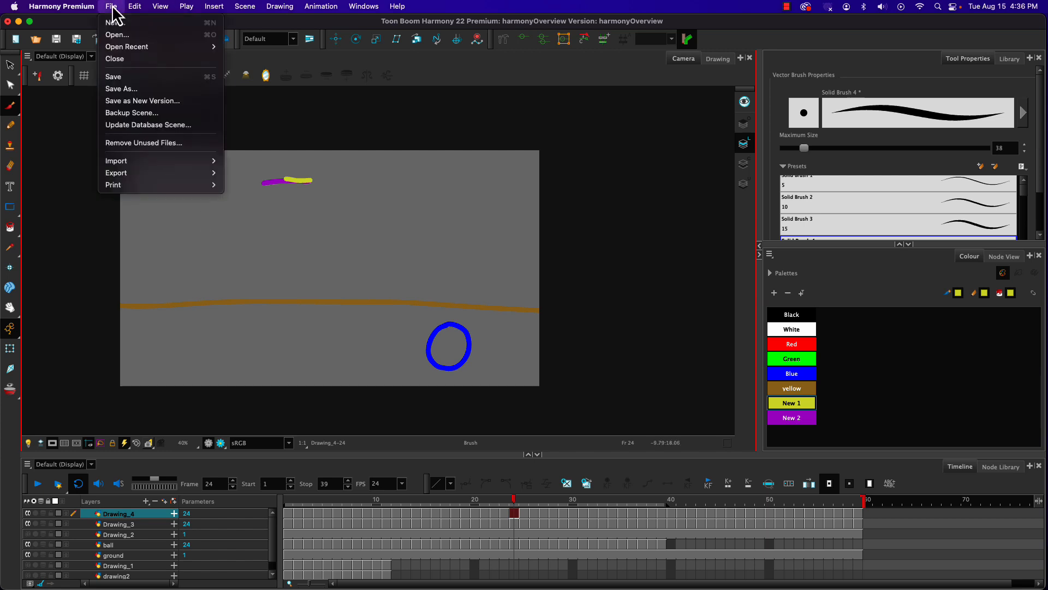
pyautogui.moveTo(147, 174)
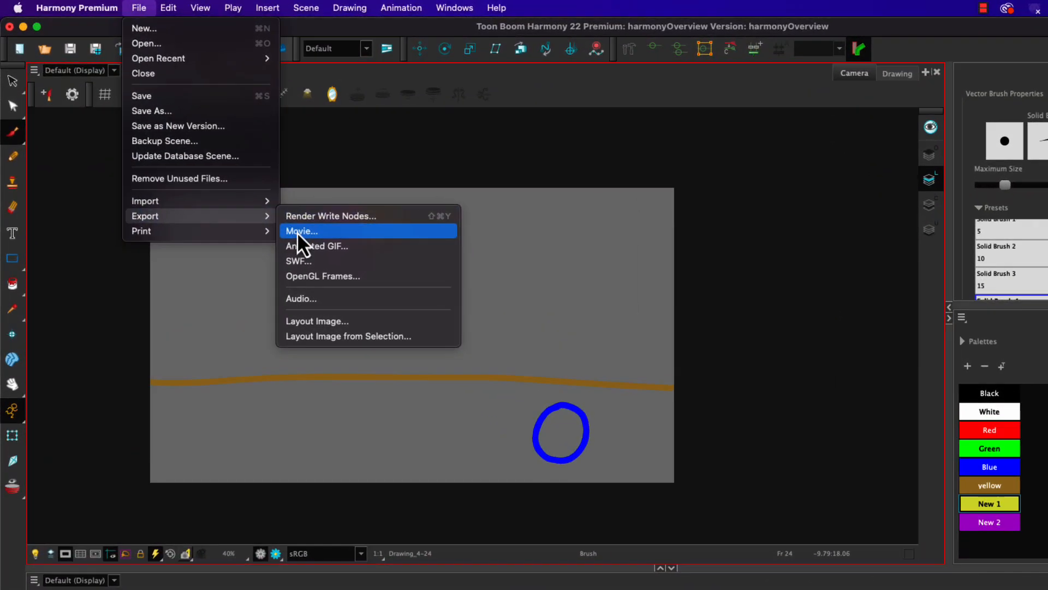
pyautogui.click(297, 231)
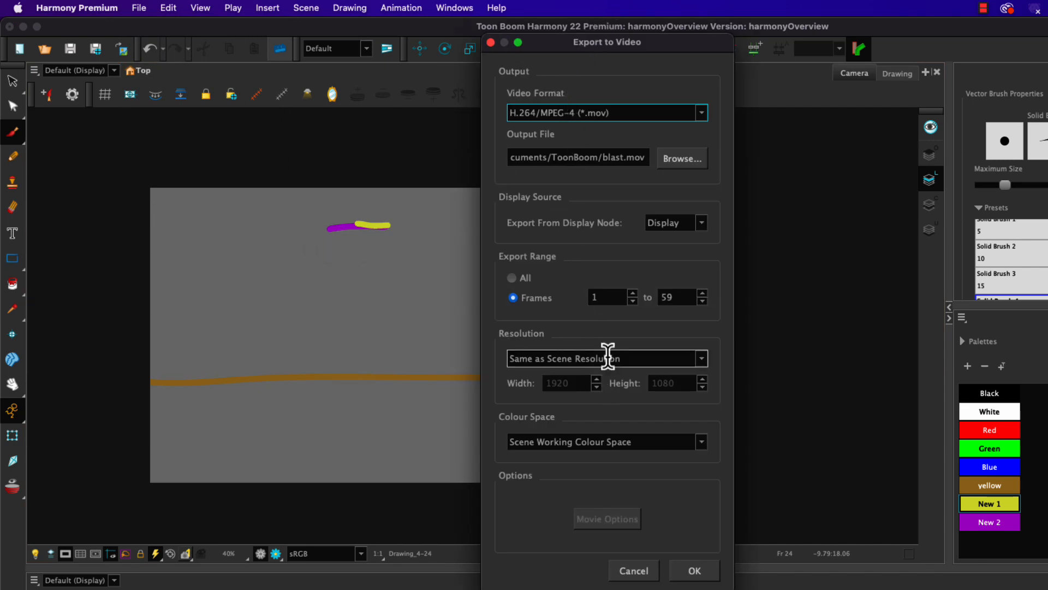
pyautogui.click(678, 159)
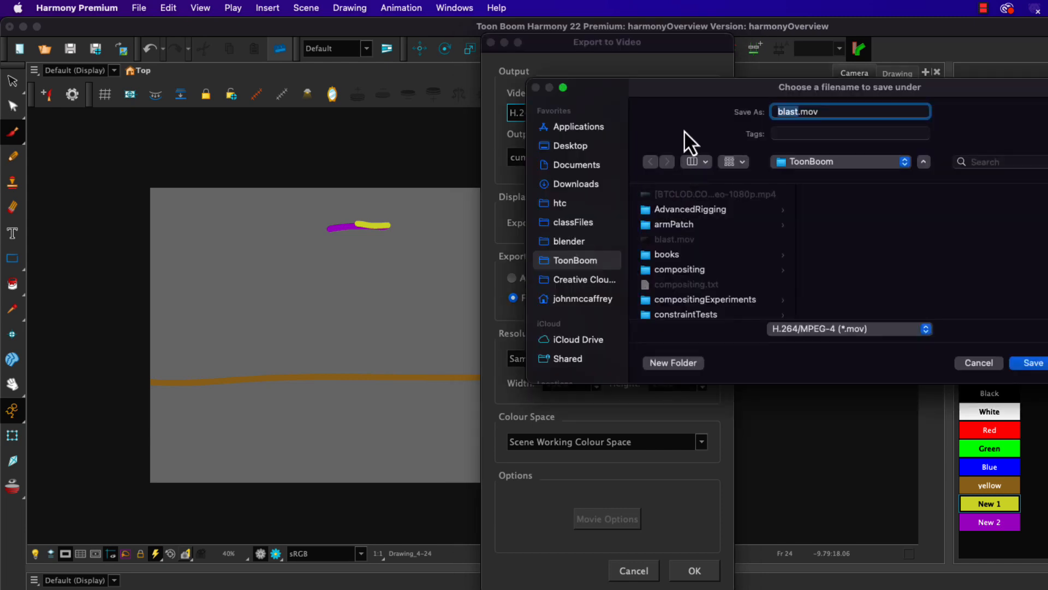
pyautogui.click(556, 223)
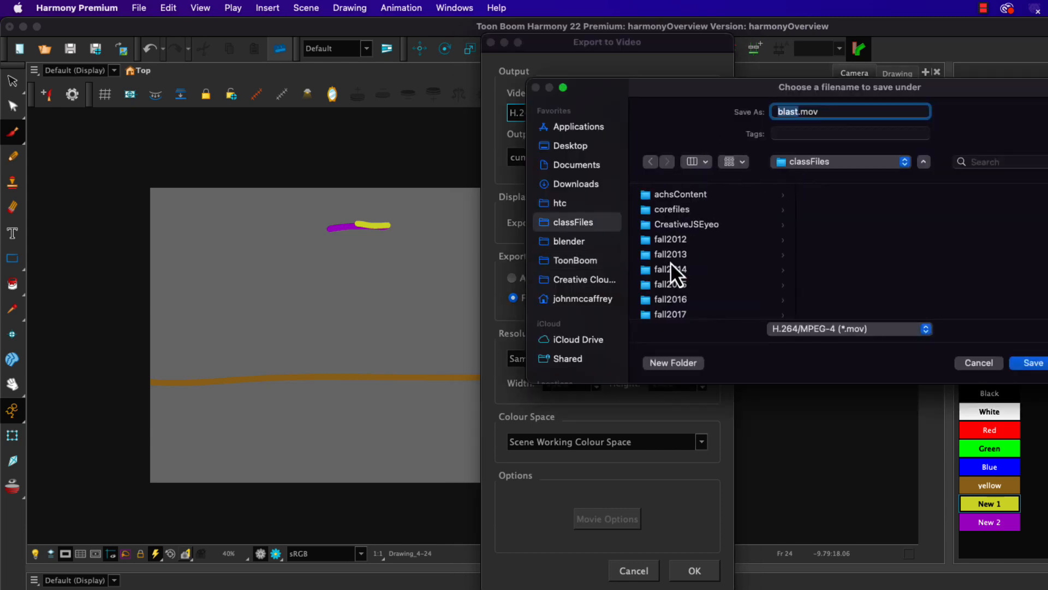
pyautogui.scroll(-5, 682, 263)
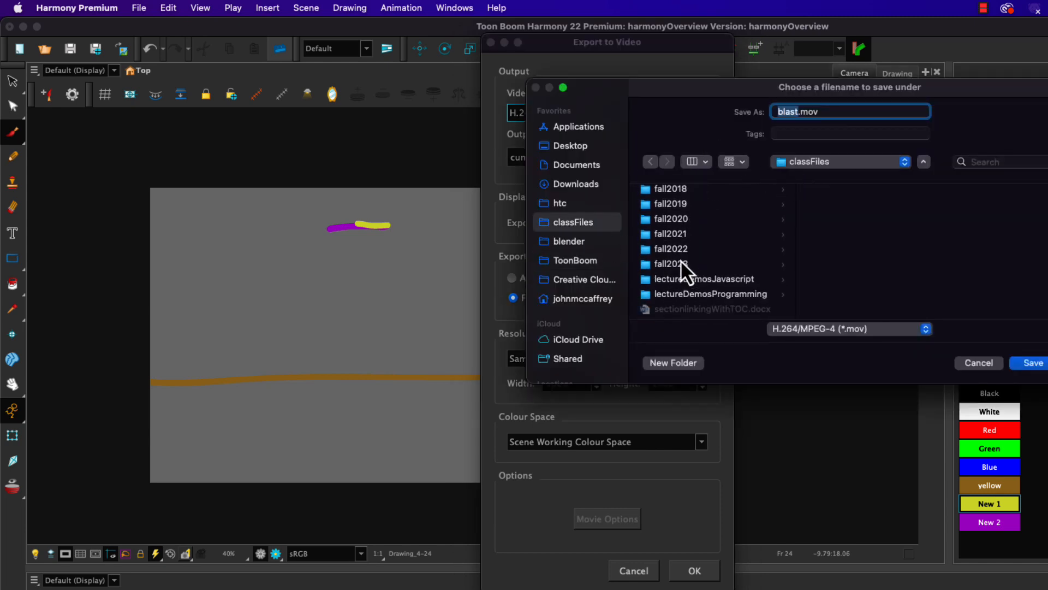
pyautogui.click(680, 264)
pyautogui.click(863, 196)
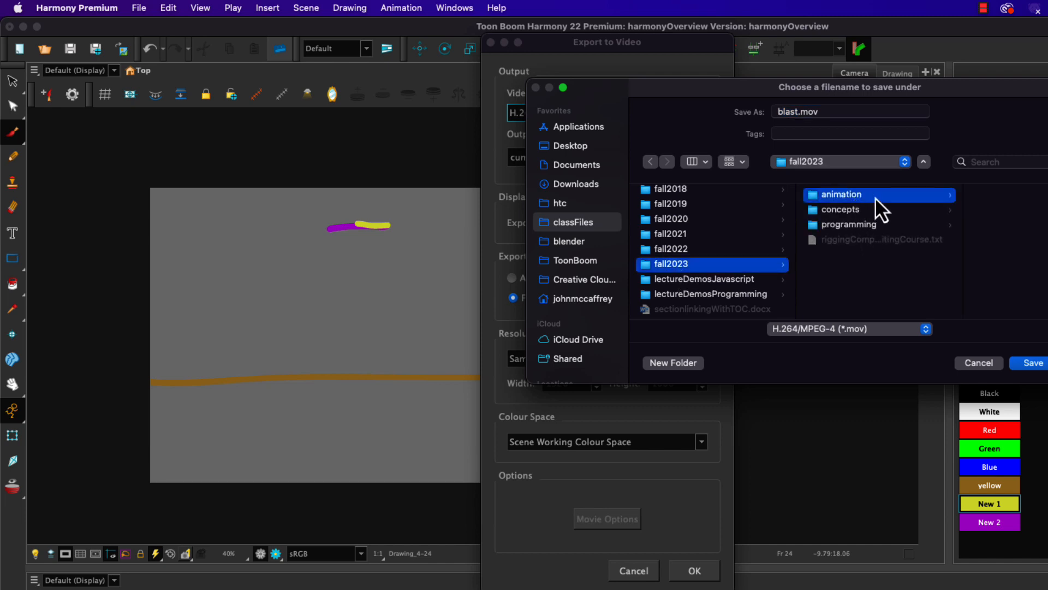
pyautogui.click(944, 197)
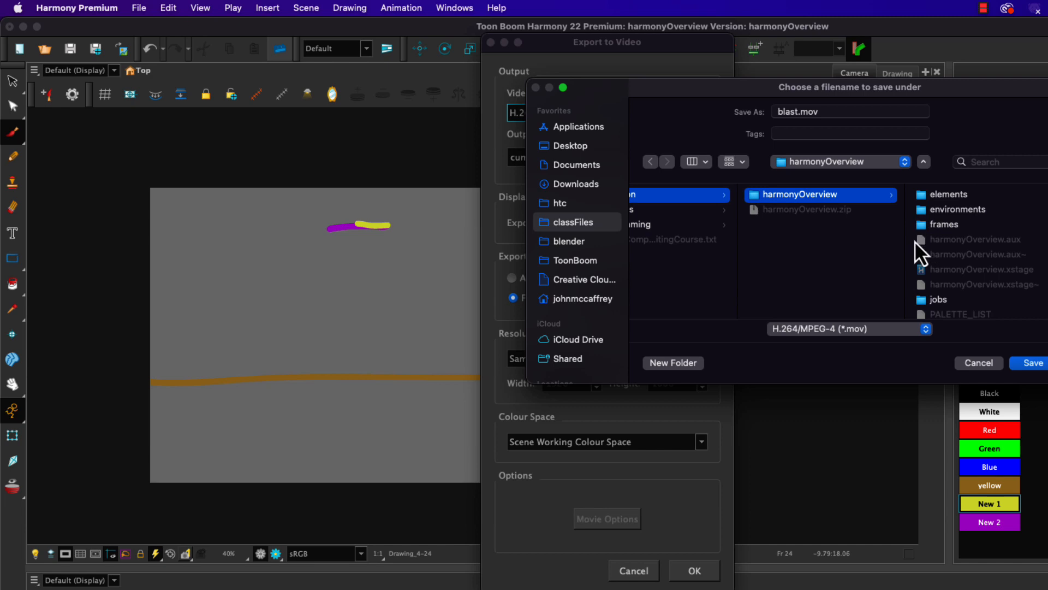
pyautogui.click(945, 301)
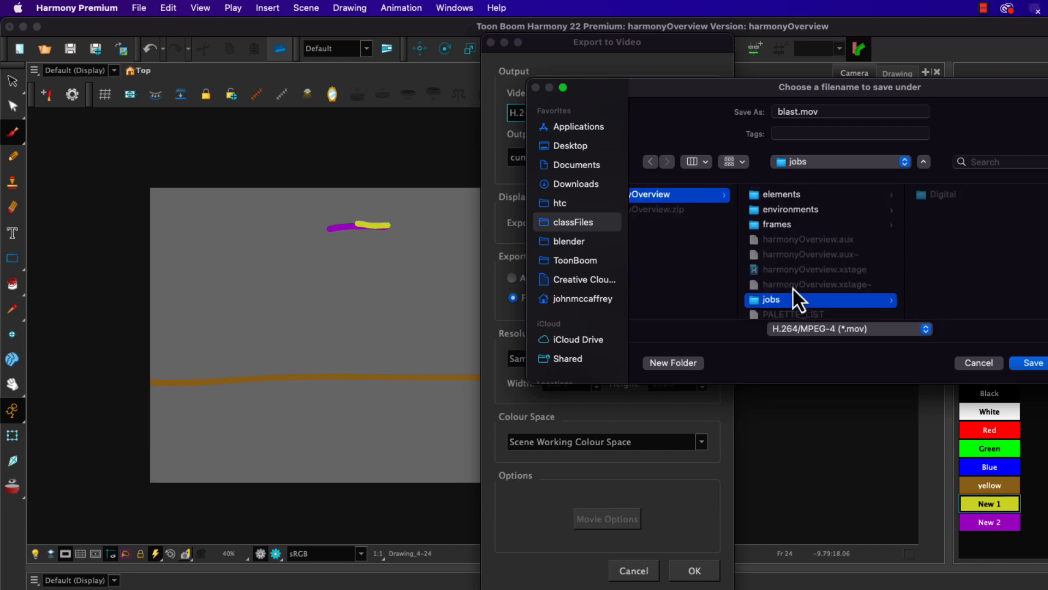
# Step: Name the exported file demo.mov and set the video format to QuickTime ProRes Movie (*.mov)
pyautogui.click(793, 112)
pyautogui.write('demo')
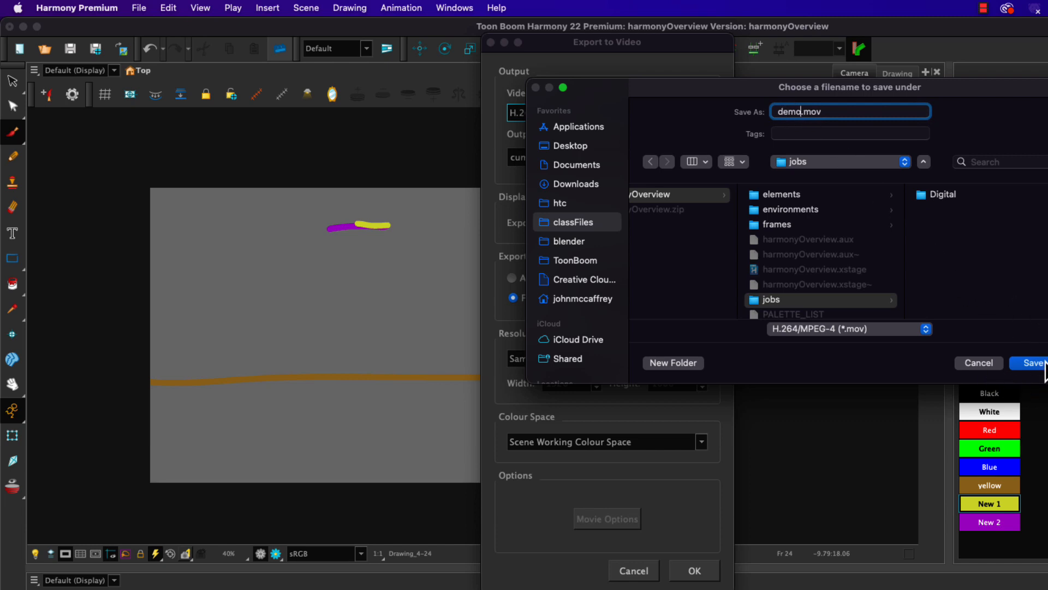
pyautogui.click(928, 330)
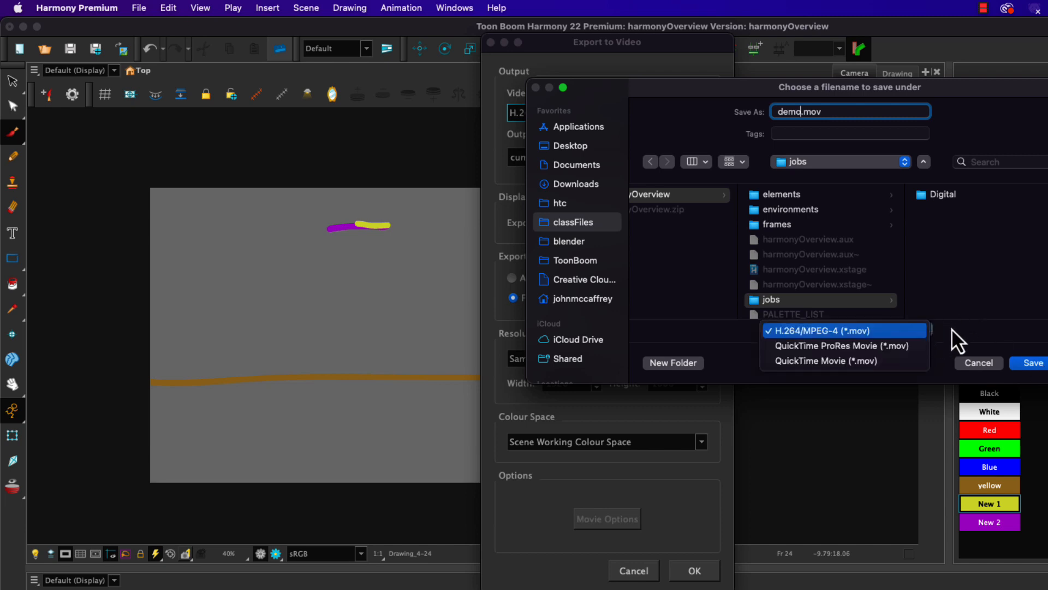
pyautogui.click(952, 328)
pyautogui.click(1034, 364)
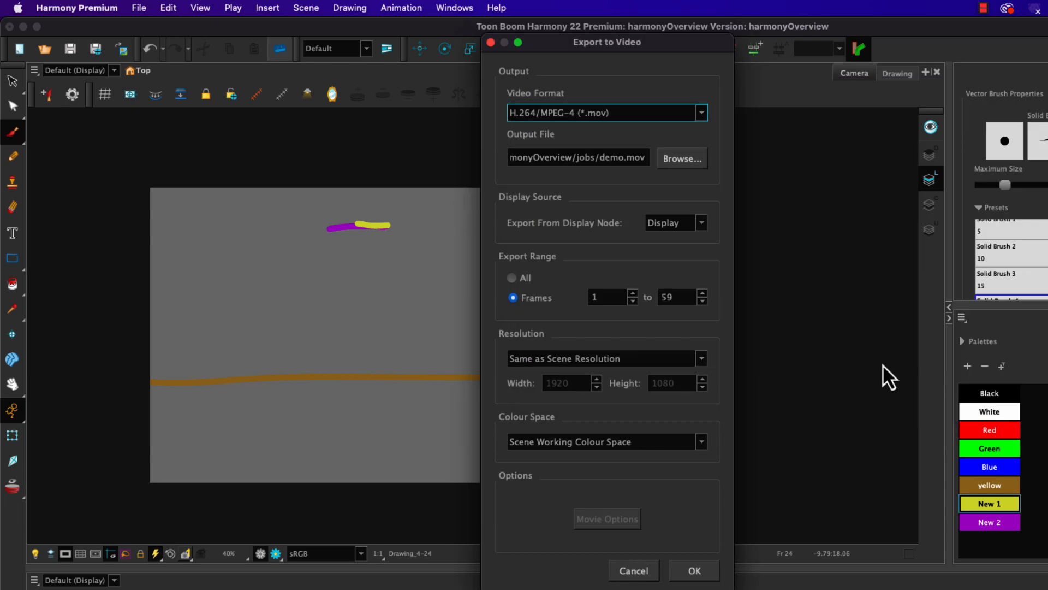
pyautogui.click(604, 115)
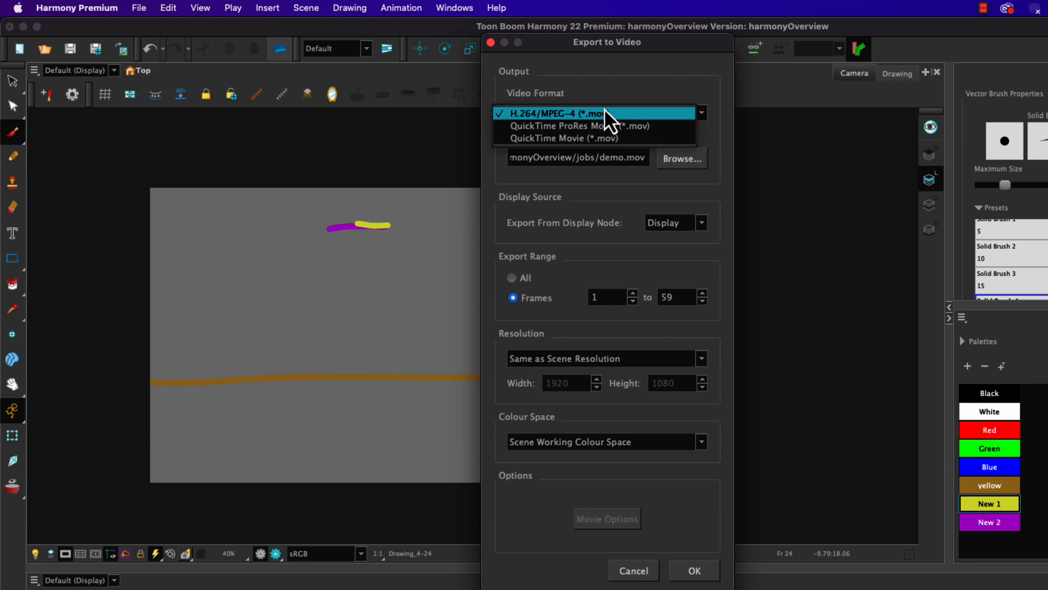
pyautogui.click(582, 130)
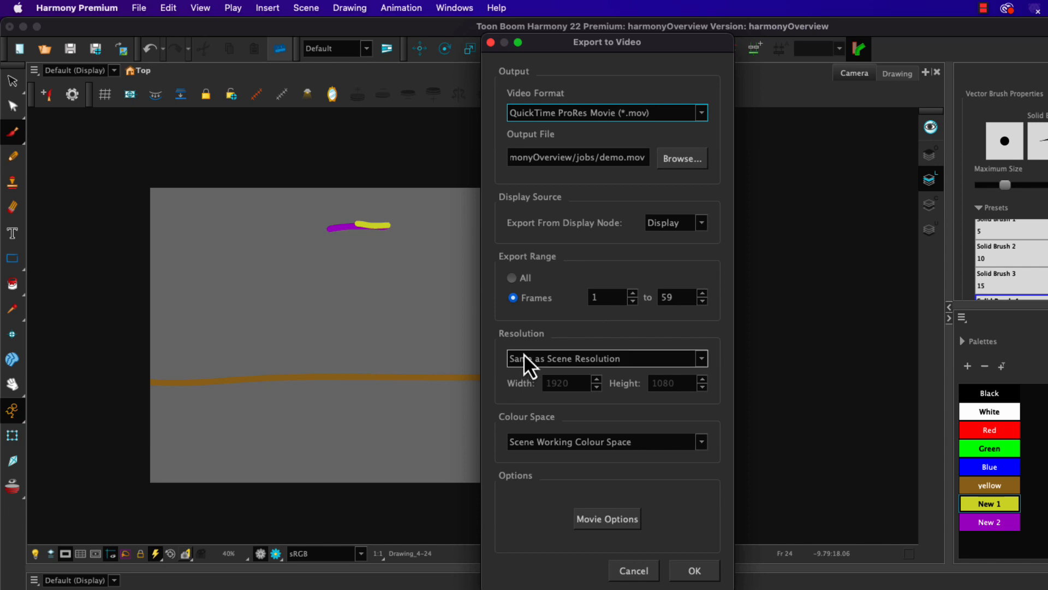
# Step: Look over the codecs in the movie options and try enabling Alpha with Apple ProRes 4444
pyautogui.click(605, 521)
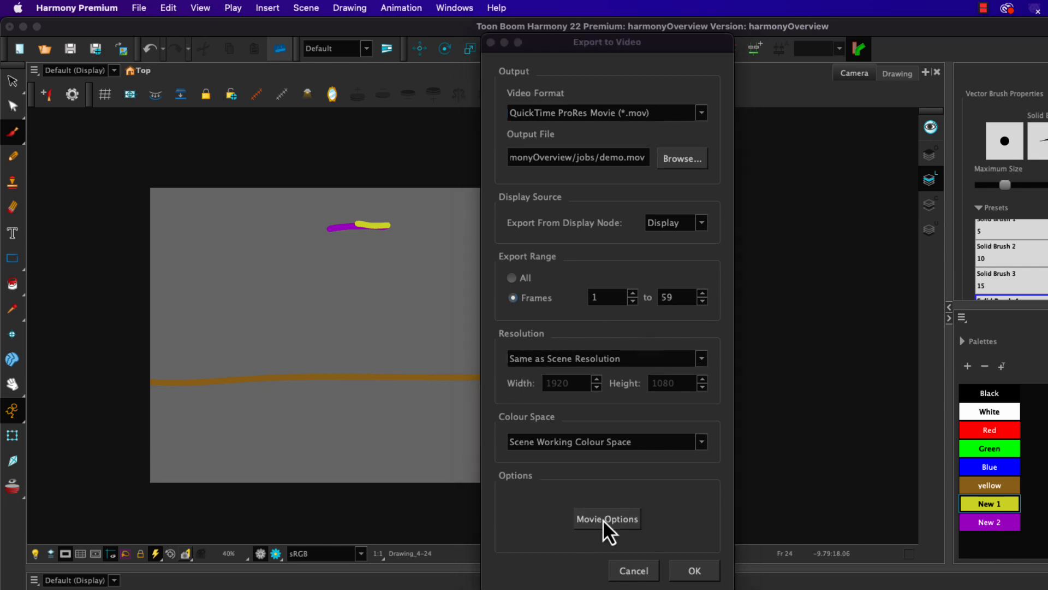
pyautogui.click(664, 290)
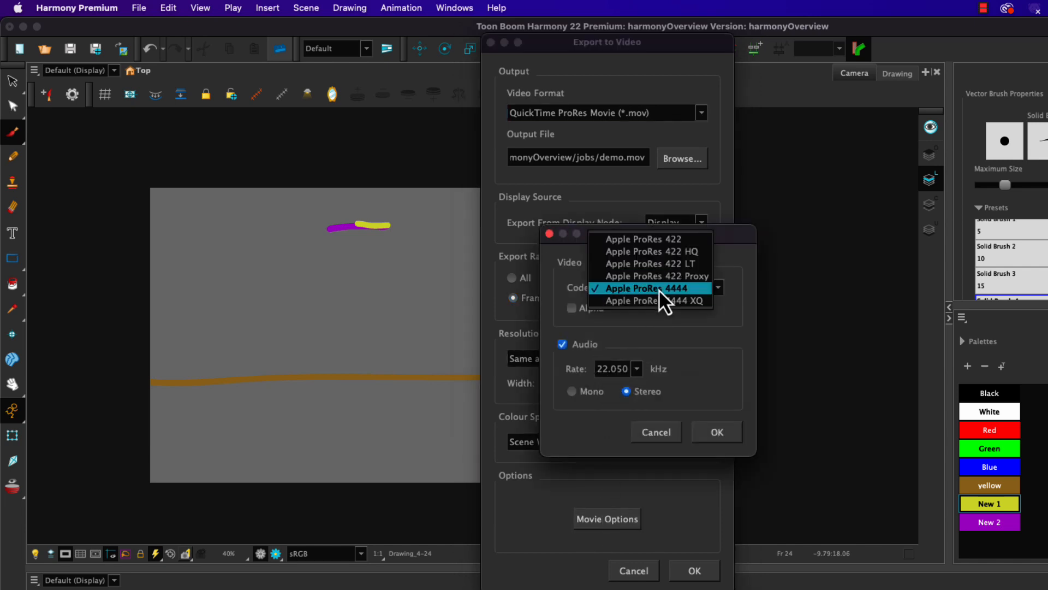
pyautogui.click(568, 273)
pyautogui.click(572, 308)
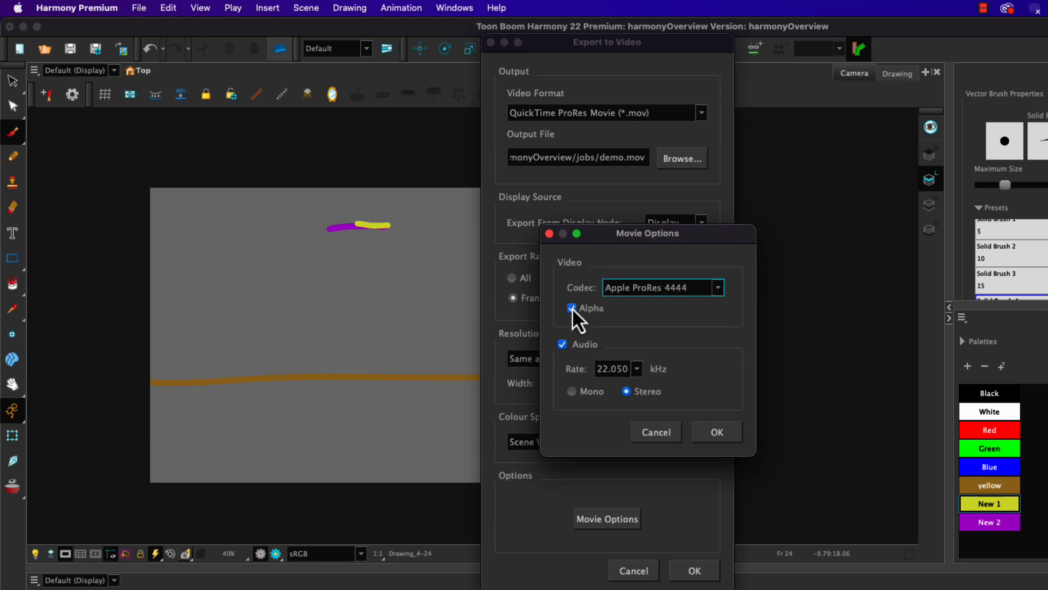
pyautogui.click(669, 434)
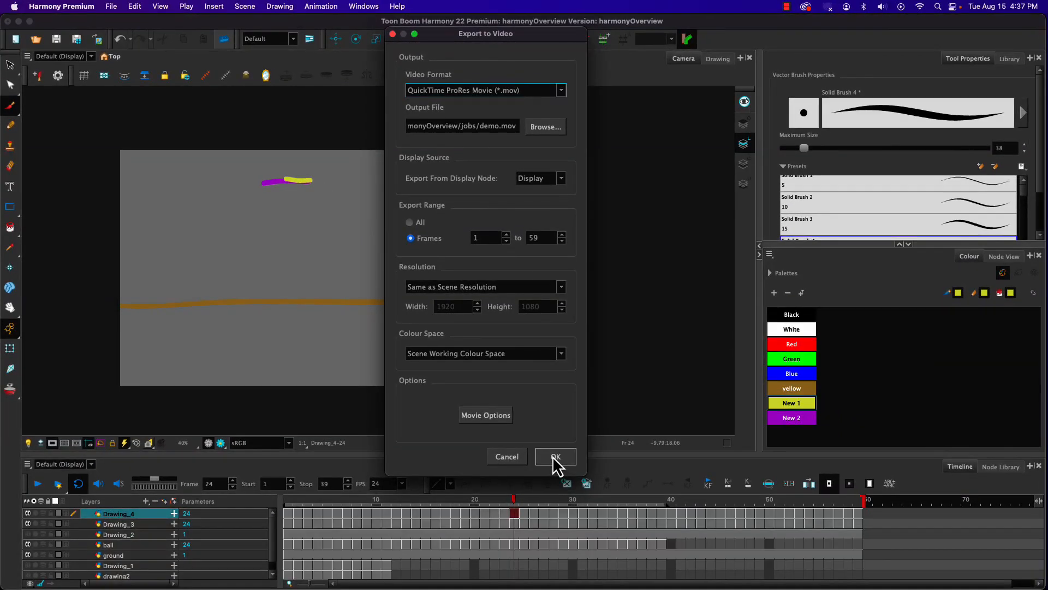
# Step: Run the movie export, preview demo.mov from the jobs folder in Finder, and return to Harmony
pyautogui.click(679, 562)
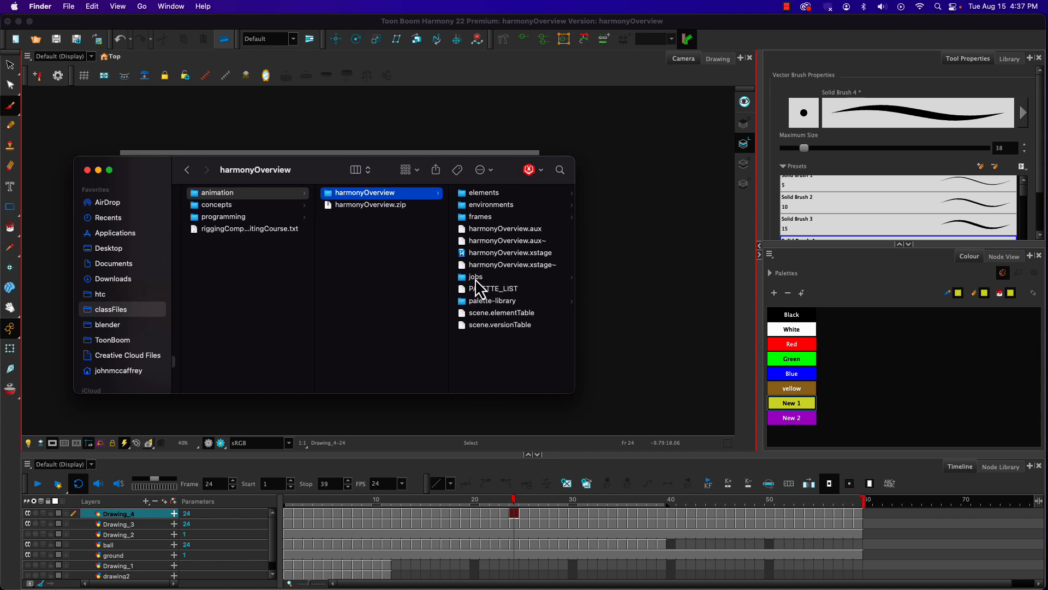
pyautogui.click(476, 278)
pyautogui.click(479, 194)
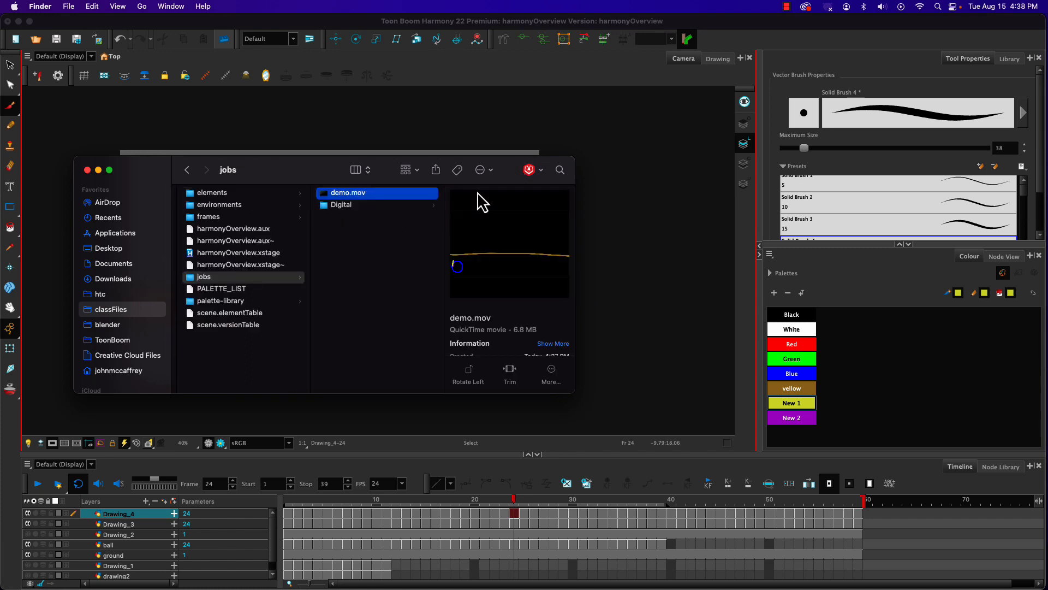
pyautogui.press('space')
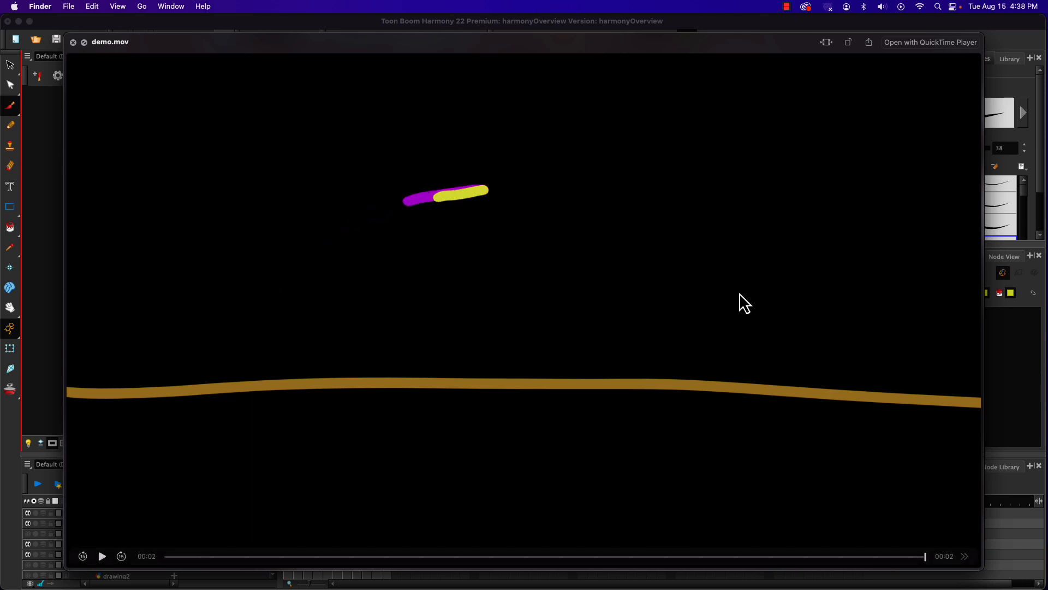
pyautogui.click(38, 209)
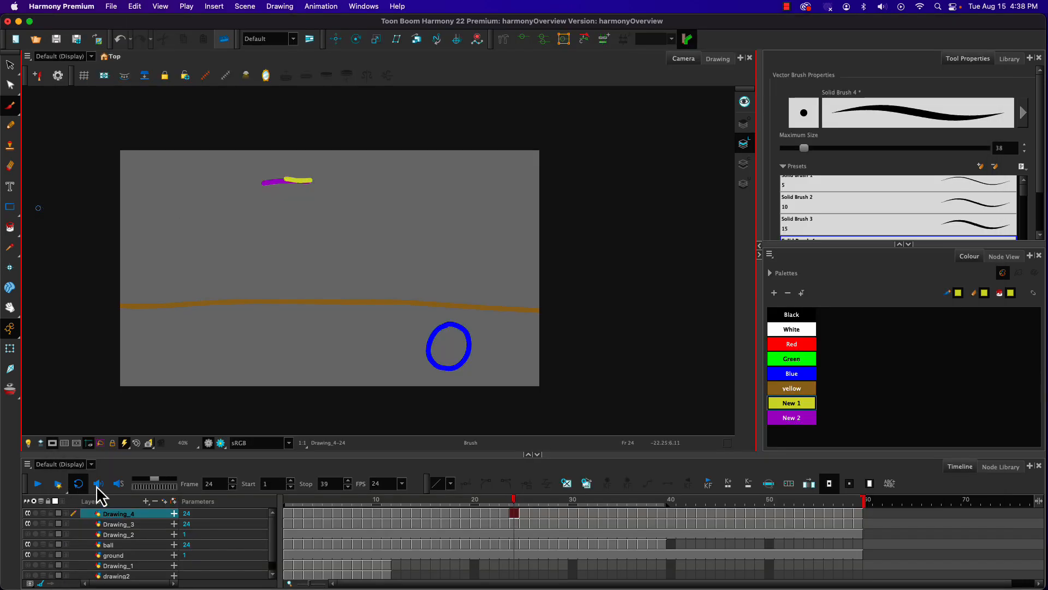
# Step: Turn off the camera mask and add a Colour-Card layer to the scene
pyautogui.click(52, 443)
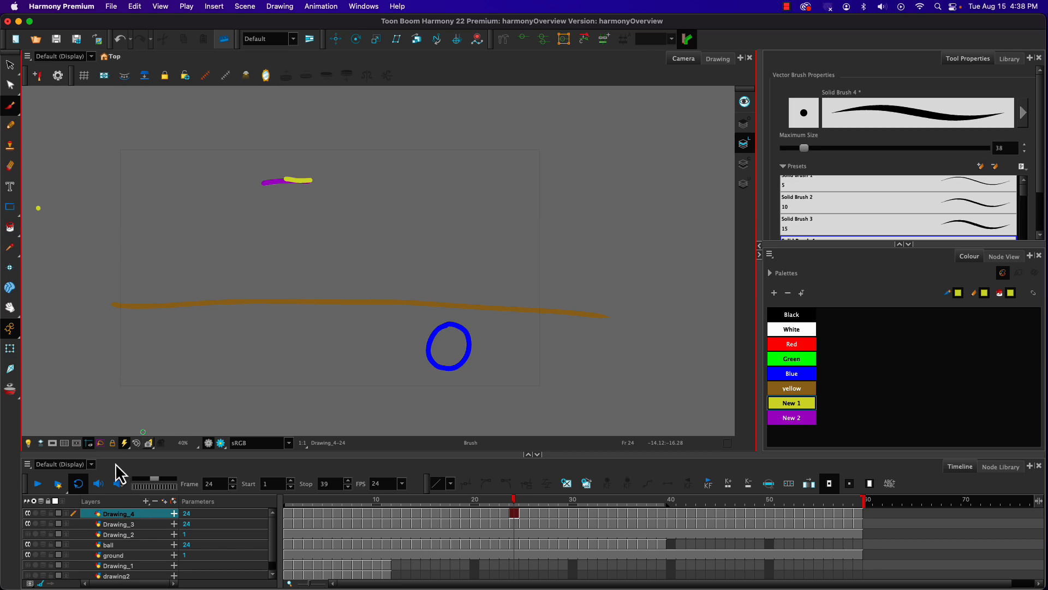
pyautogui.click(124, 474)
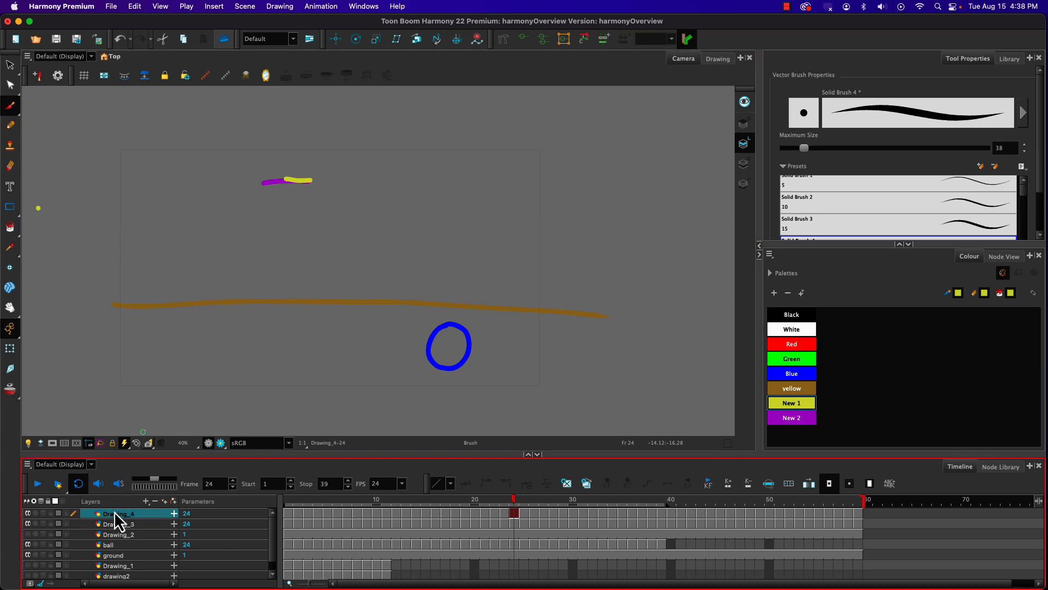
pyautogui.click(116, 502)
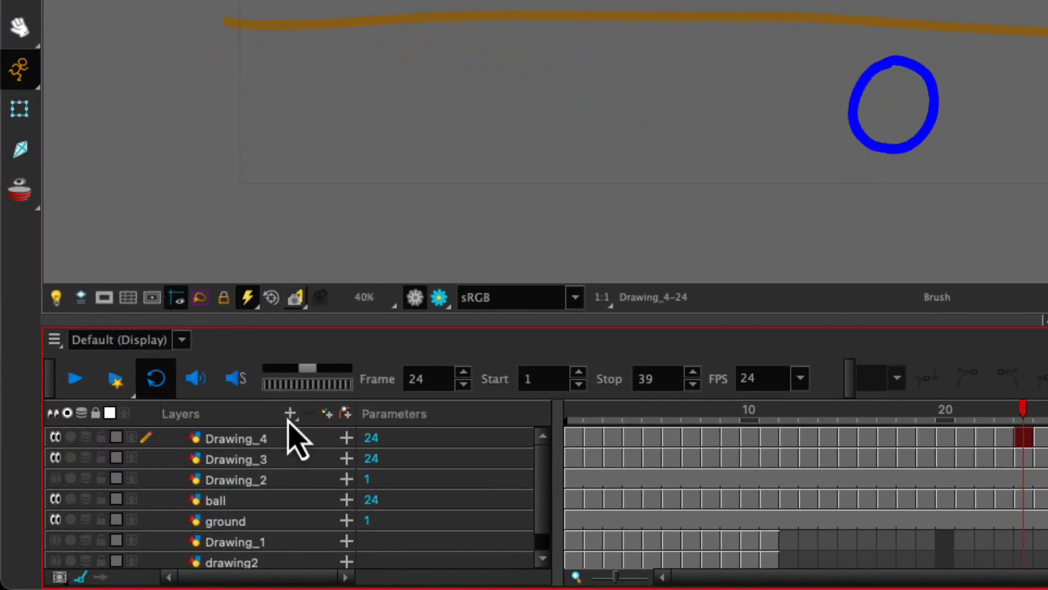
pyautogui.click(146, 501)
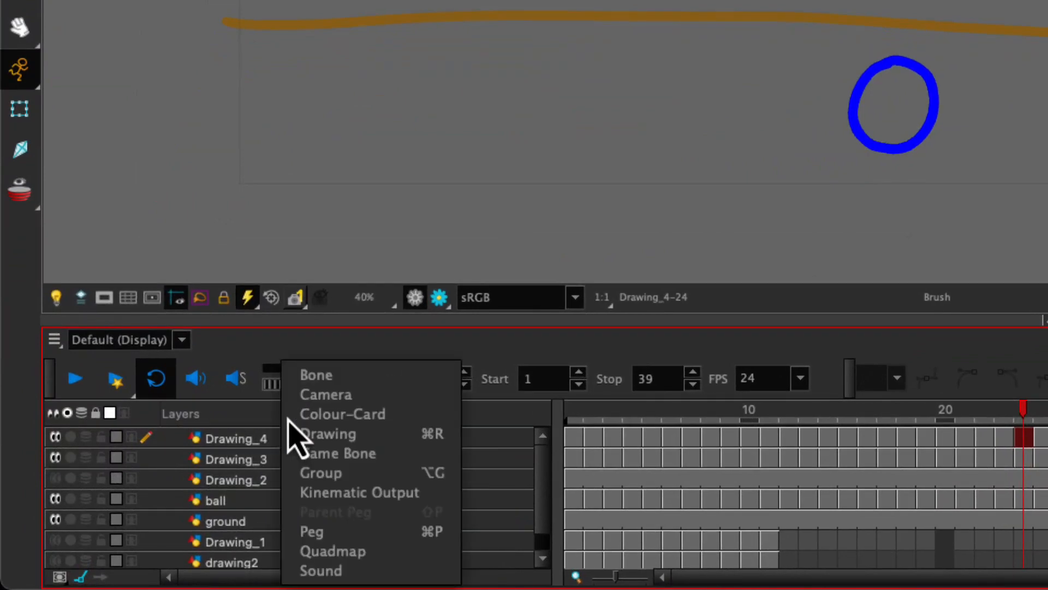
pyautogui.click(251, 426)
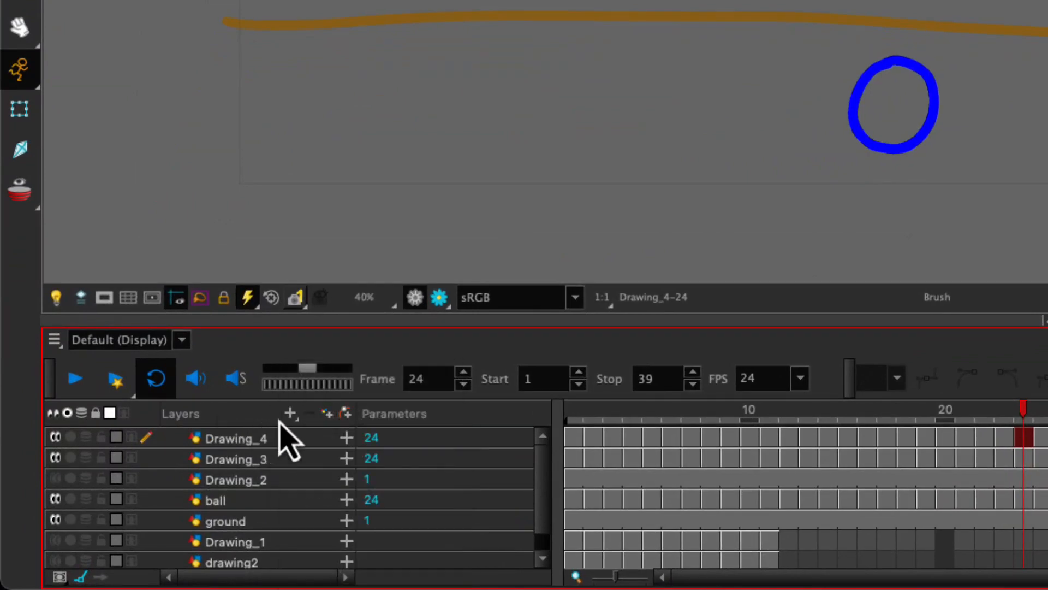
pyautogui.click(294, 420)
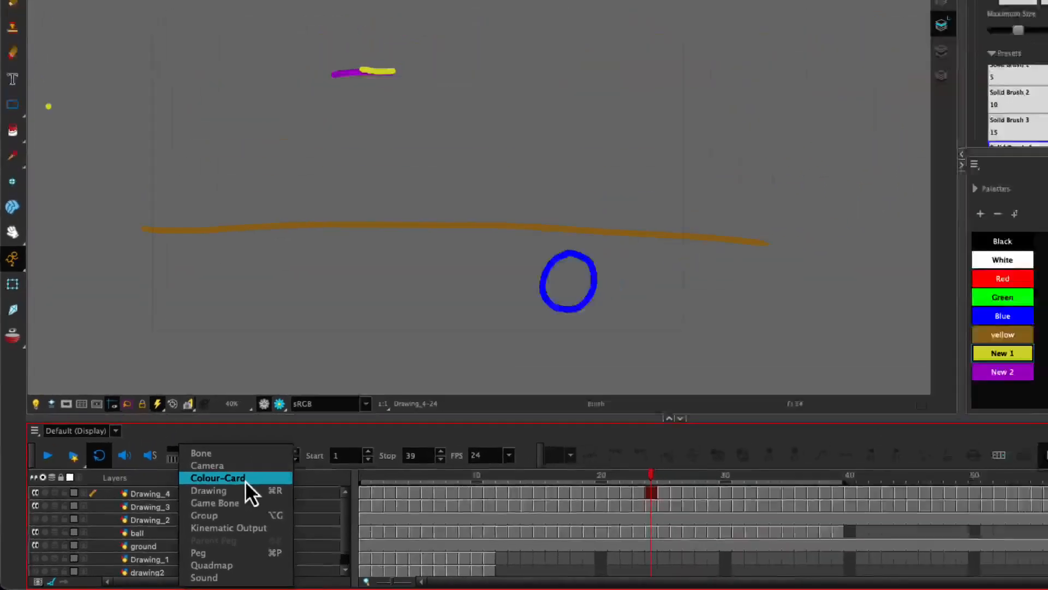
pyautogui.click(386, 418)
# Step: Enlarge the timeline area upward to fit the whole layer list, down to the Colour-Card layer
pyautogui.scroll(-3, 148, 523)
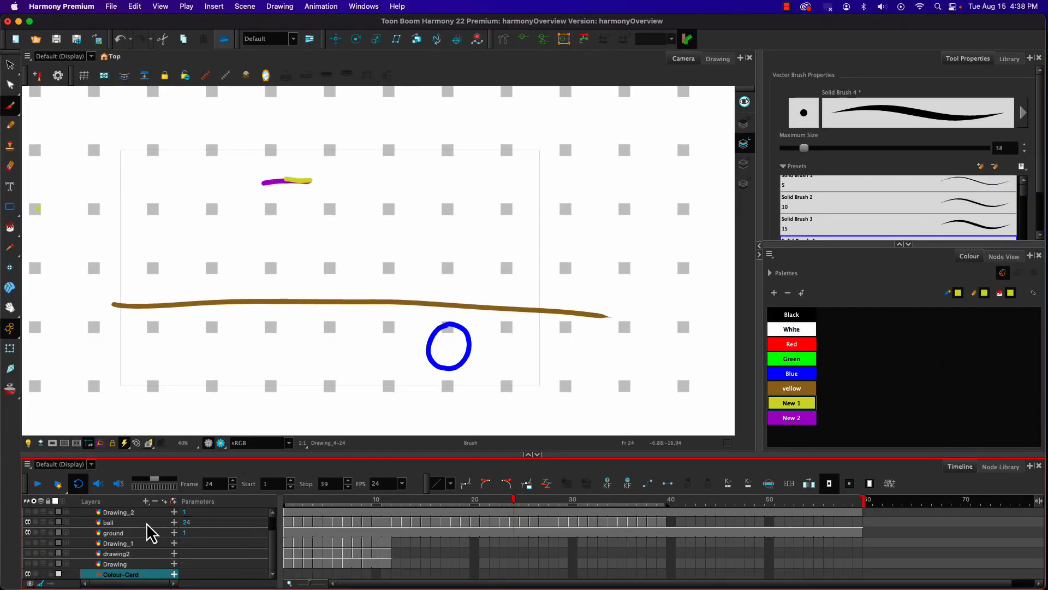
pyautogui.scroll(3, 120, 576)
pyautogui.scroll(-1, 117, 578)
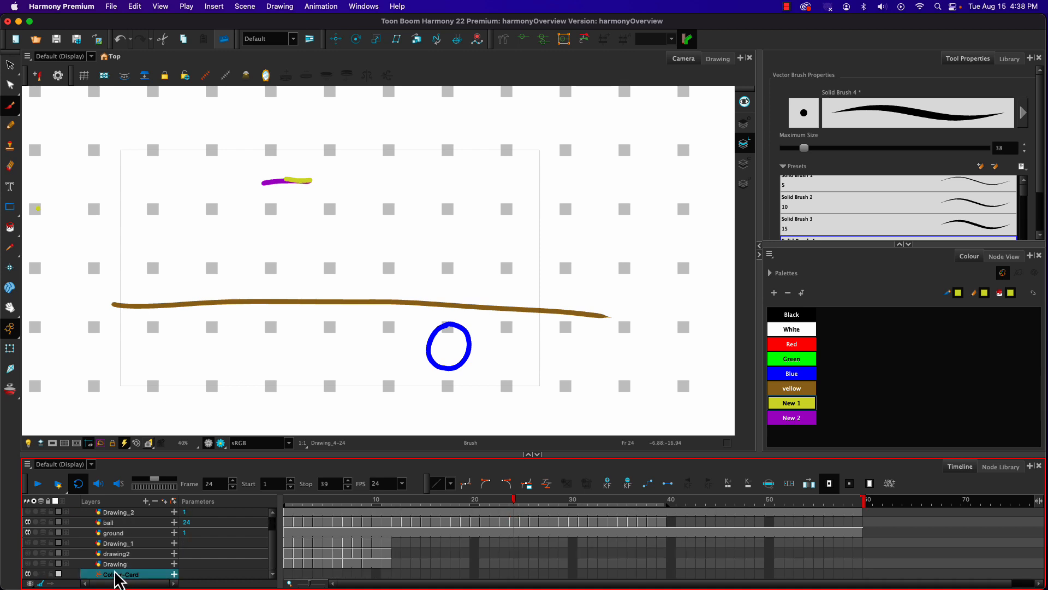
pyautogui.moveTo(137, 456); pyautogui.dragTo(137, 409)
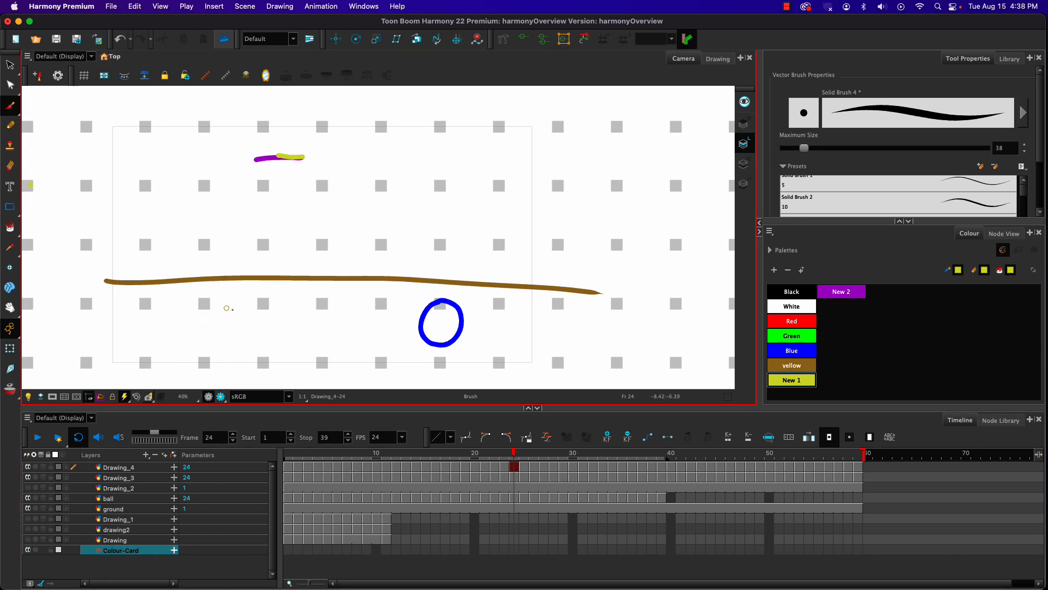
# Step: Select the Drawing, drawing2 and Drawing_1 layers in turn and activate the Select tool
pyautogui.click(116, 541)
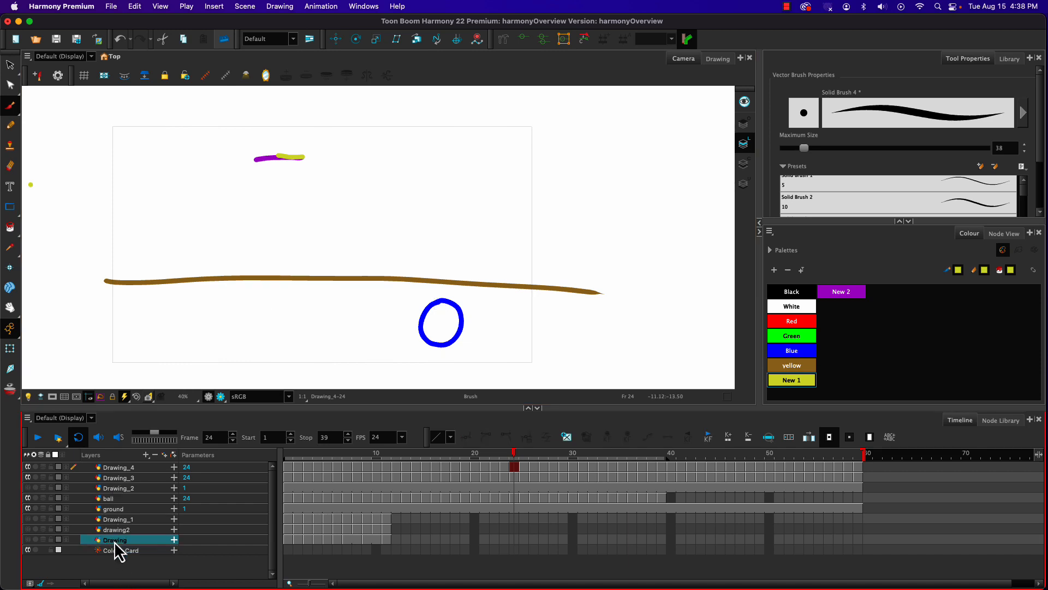
pyautogui.click(116, 530)
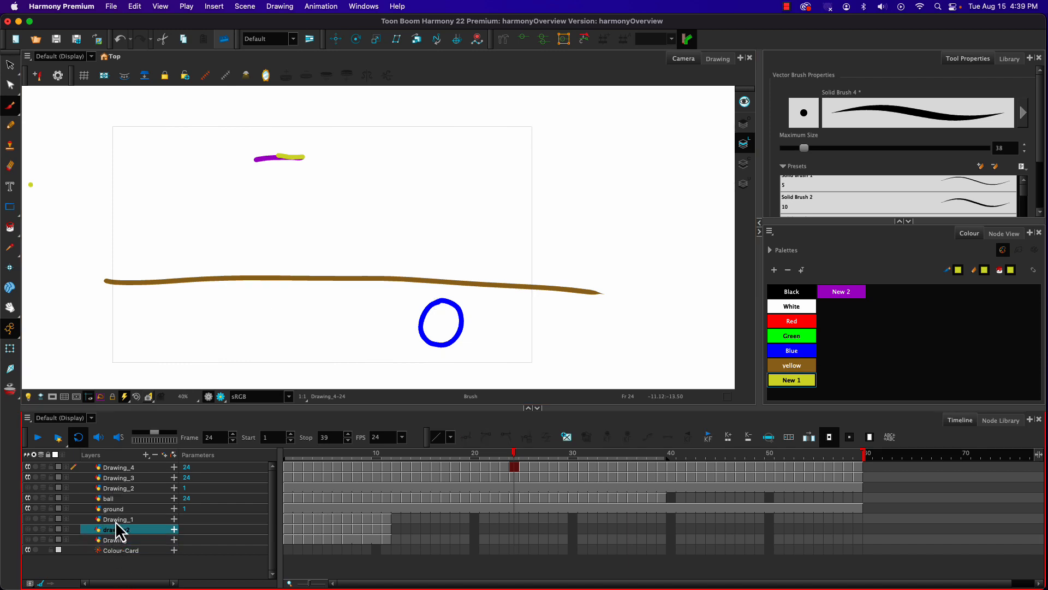
pyautogui.click(117, 520)
pyautogui.click(10, 64)
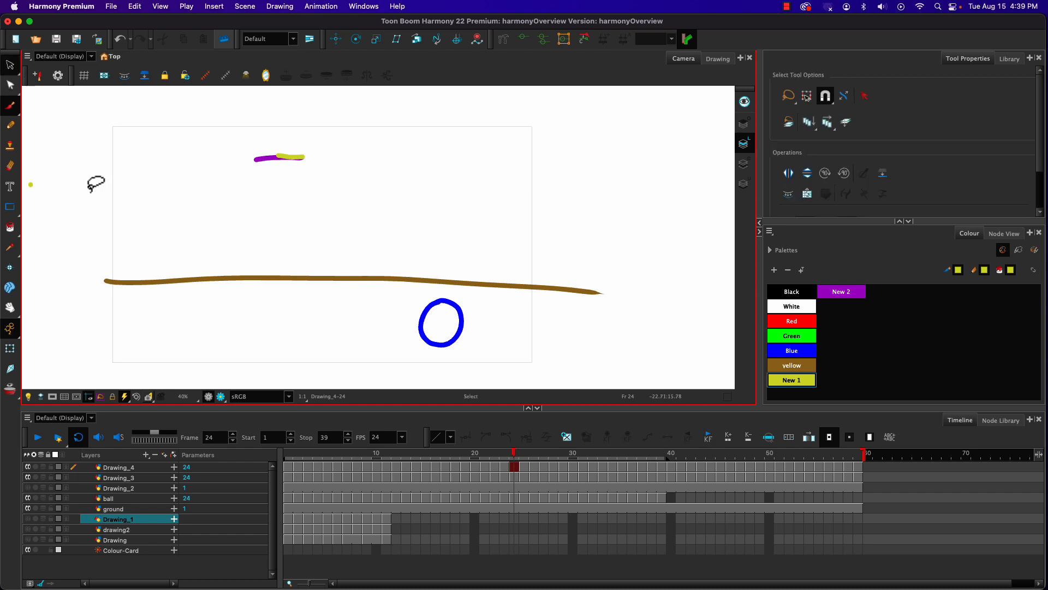
# Step: Change the Colour-Card layer's colour to dark purple with red 62, green 42 and blue 98 in its layer properties
pyautogui.click(109, 551)
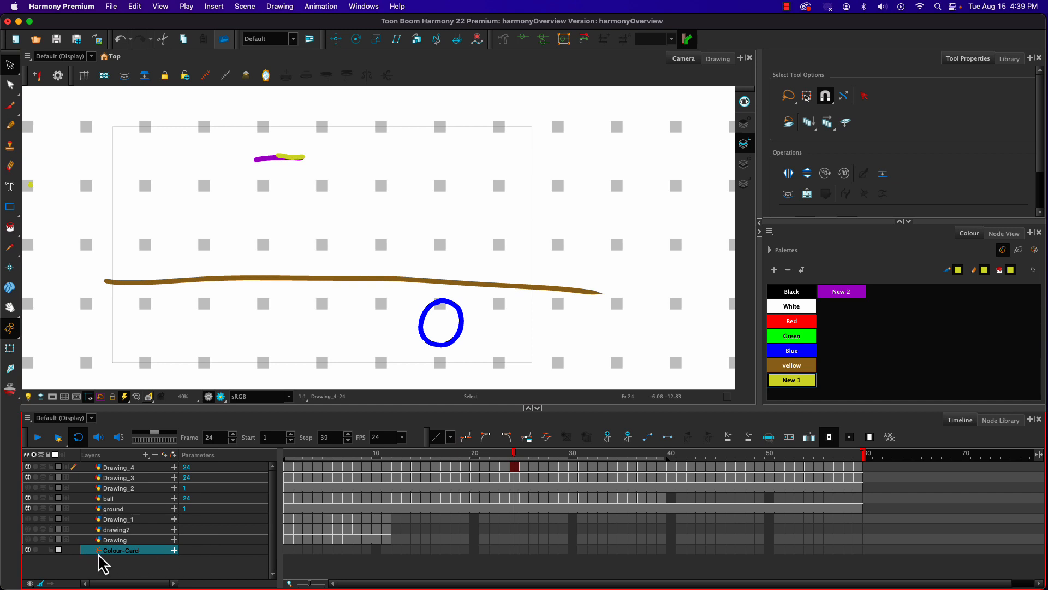
pyautogui.doubleClick(99, 553)
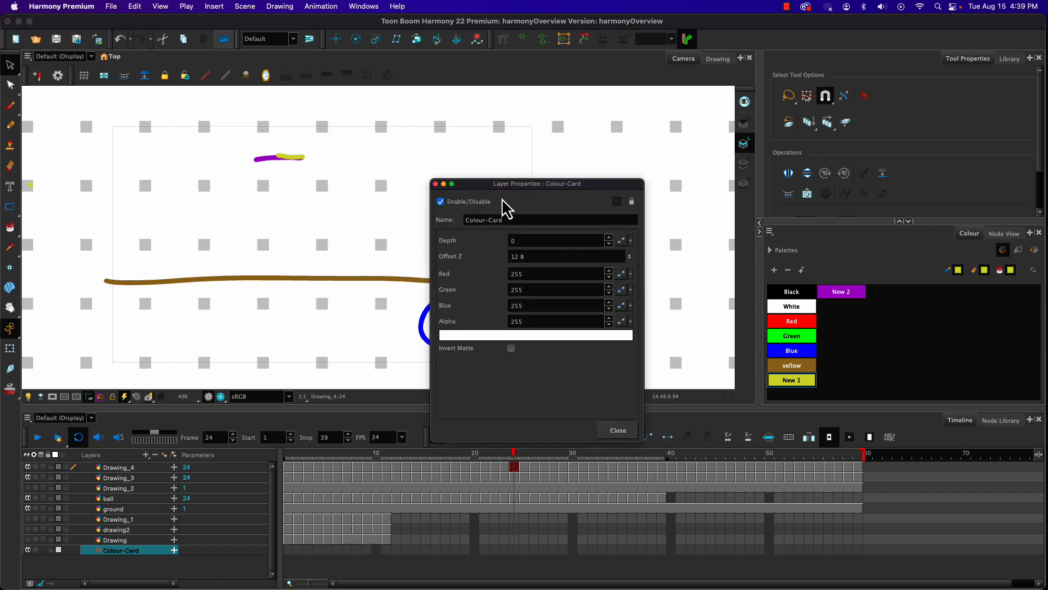
pyautogui.click(484, 335)
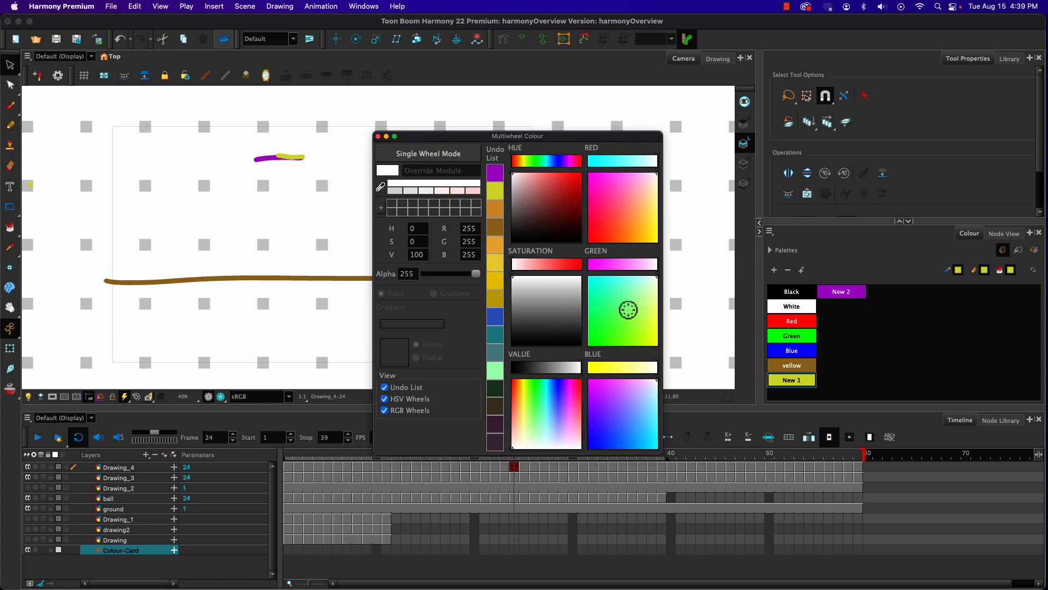
pyautogui.click(620, 295)
pyautogui.click(605, 322)
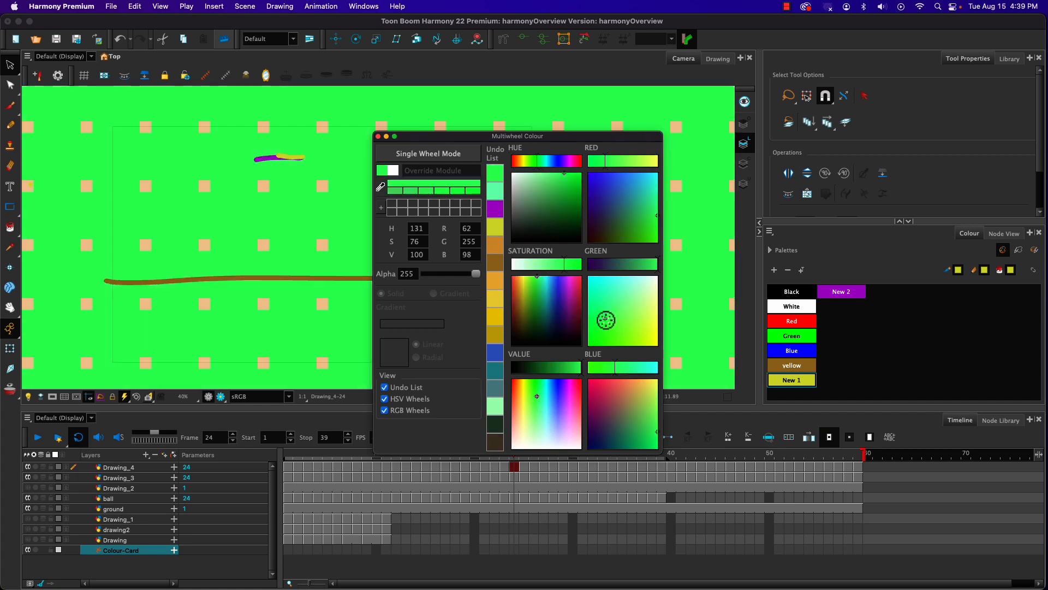
pyautogui.click(609, 423)
pyautogui.click(608, 425)
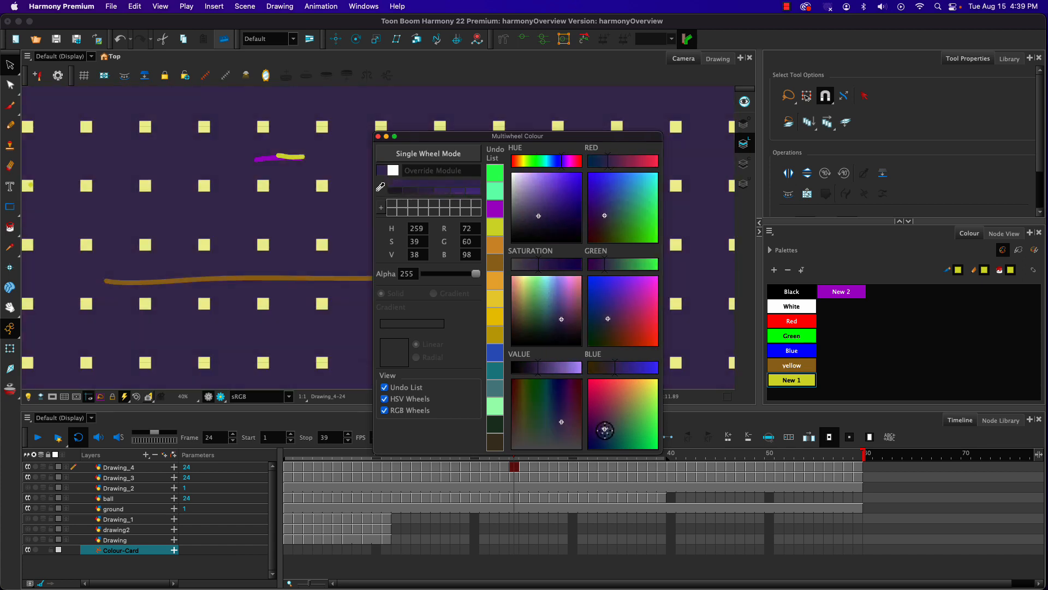
pyautogui.click(600, 433)
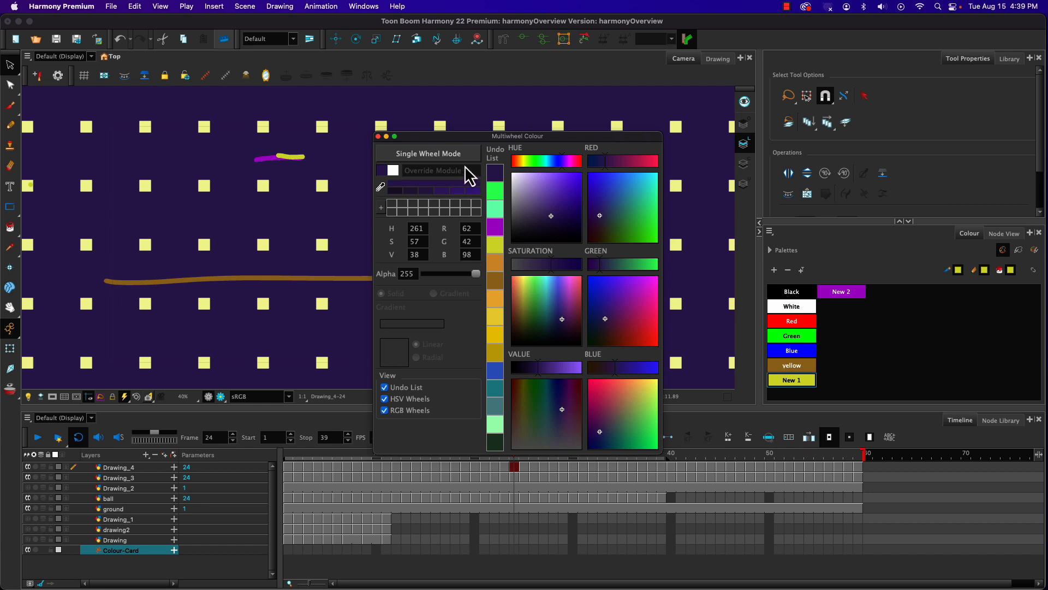
# Step: Compare the colour picker's single and multiple wheel modes, and close the picker and the layer properties
pyautogui.click(450, 154)
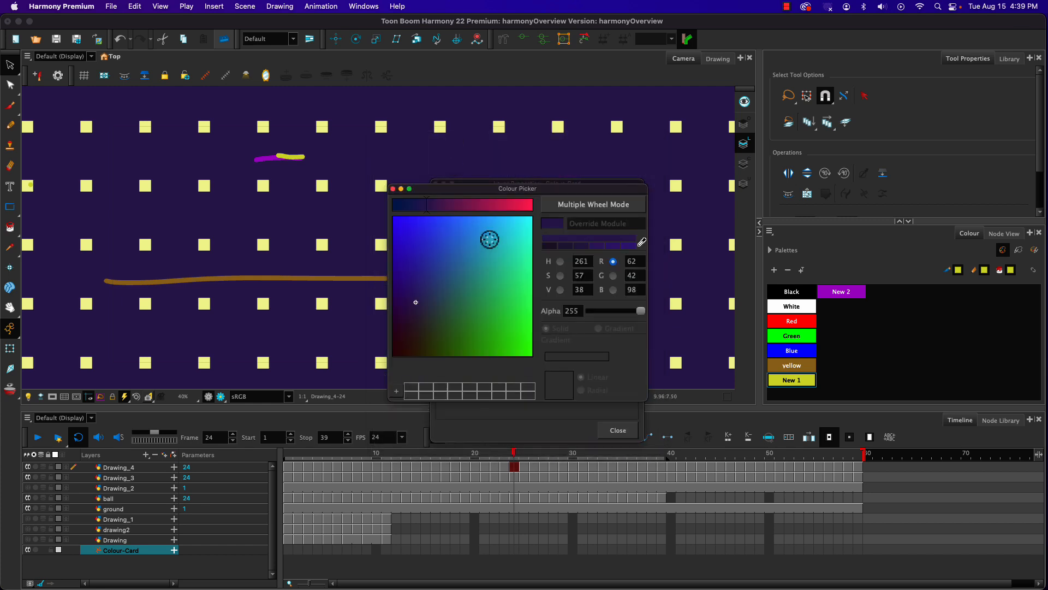
pyautogui.click(604, 210)
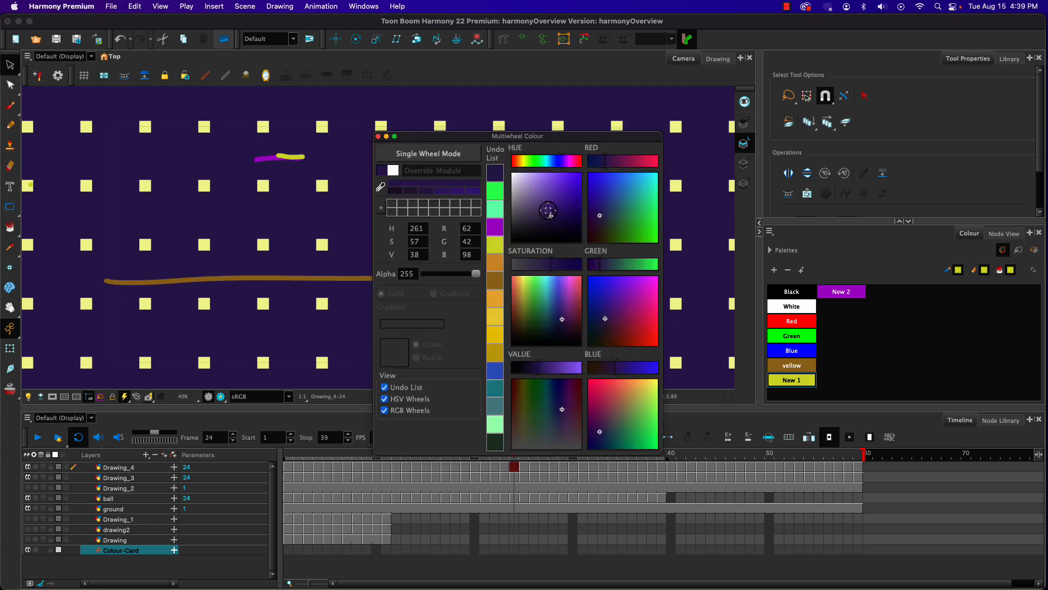
pyautogui.click(378, 136)
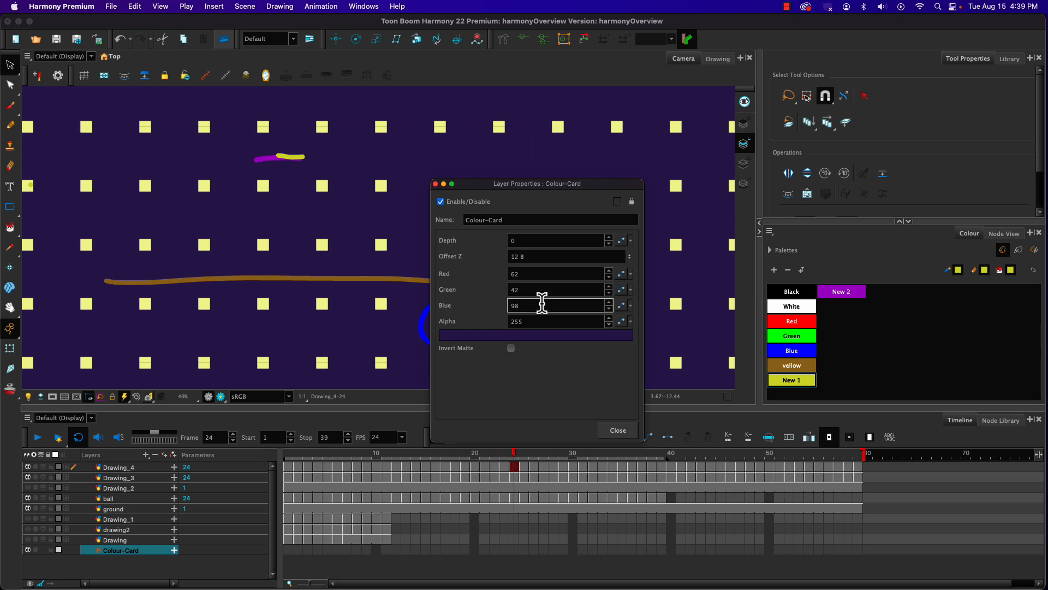
pyautogui.click(610, 435)
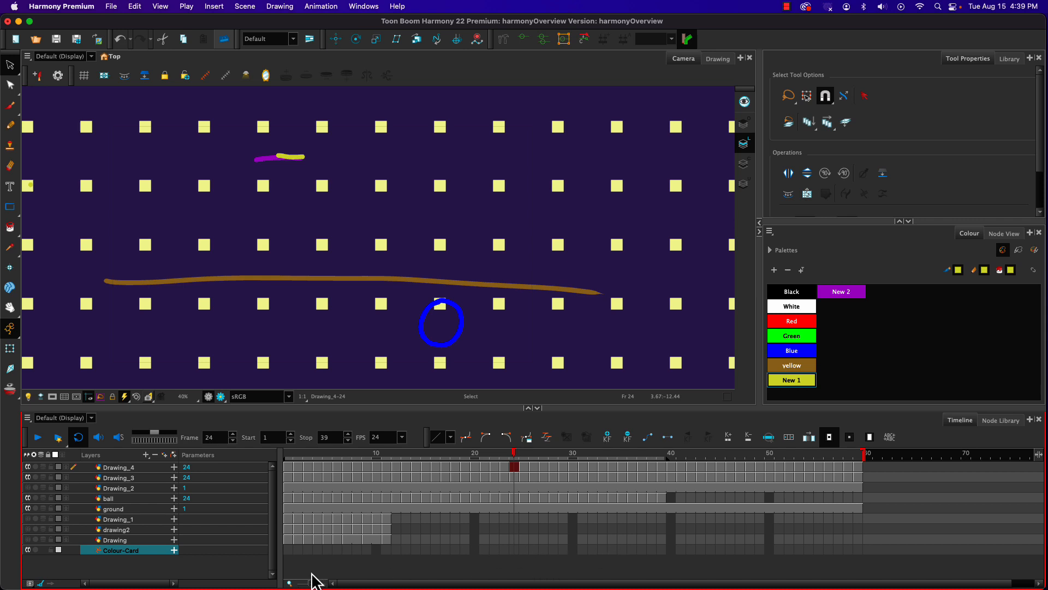
# Step: Turn on the camera mask and export the scene as a movie named demoCC.mov in the jobs folder
pyautogui.click(57, 399)
pyautogui.click(88, 573)
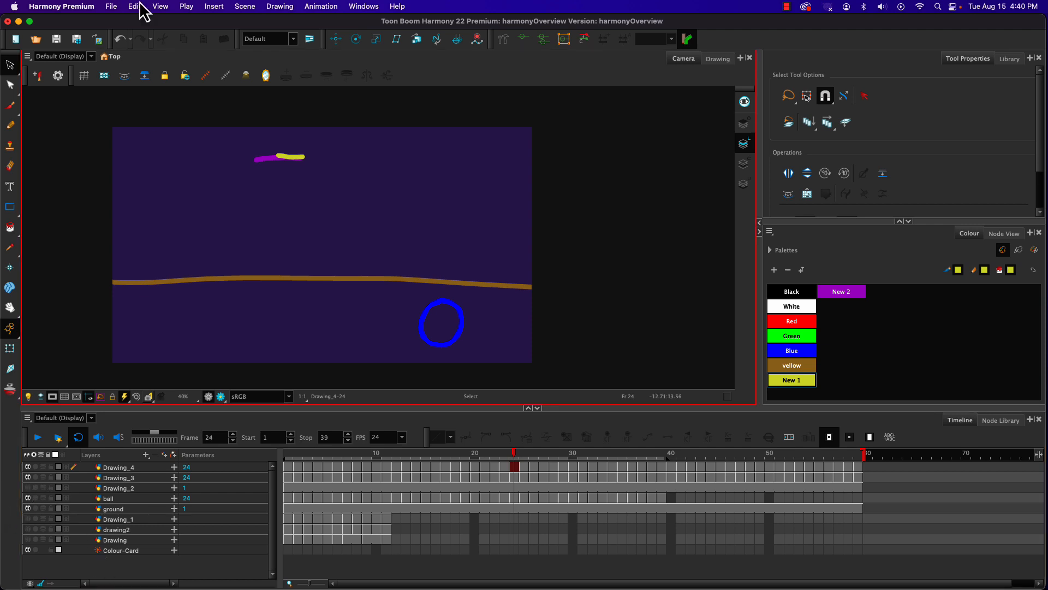
pyautogui.click(111, 6)
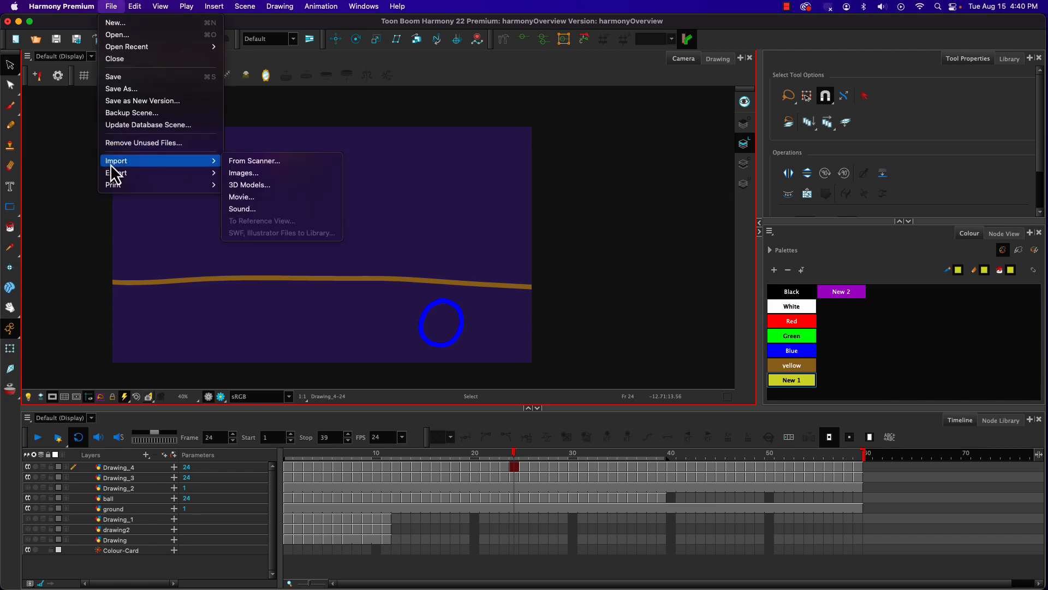
pyautogui.moveTo(113, 174)
pyautogui.click(240, 184)
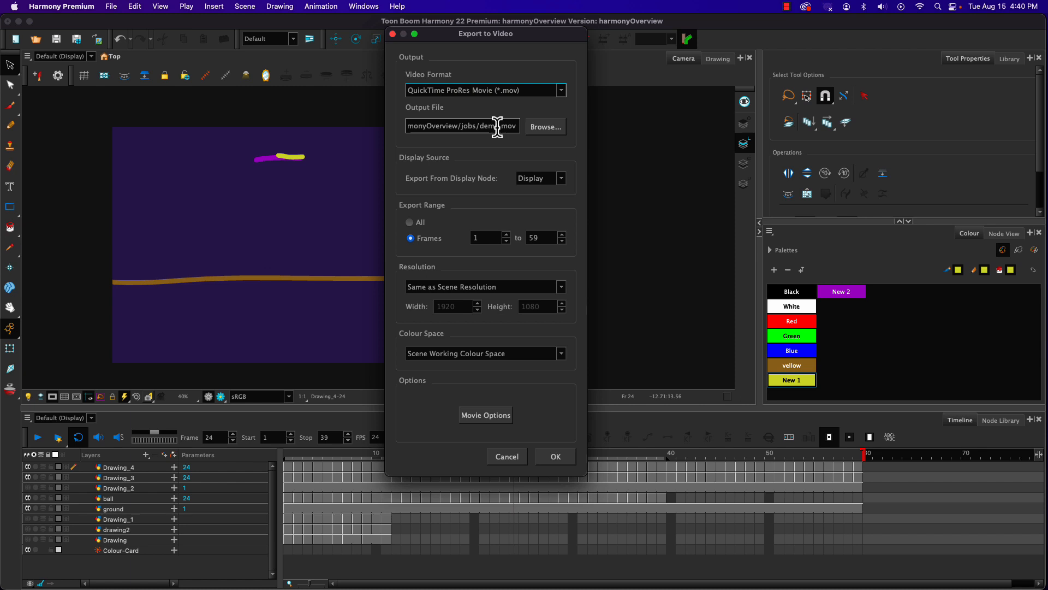
pyautogui.click(498, 127)
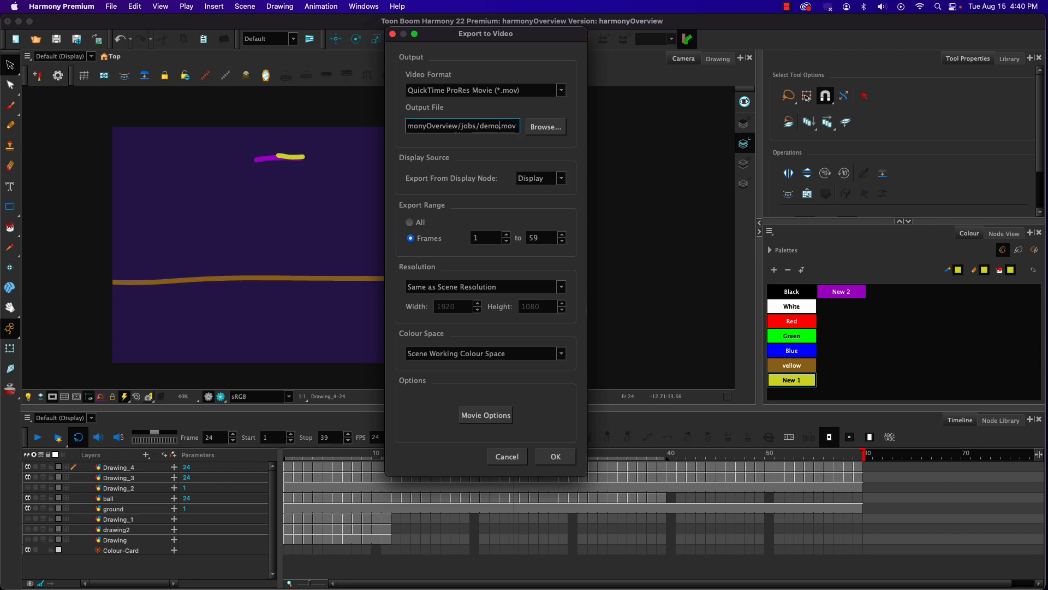
pyautogui.write('CC')
pyautogui.click(552, 456)
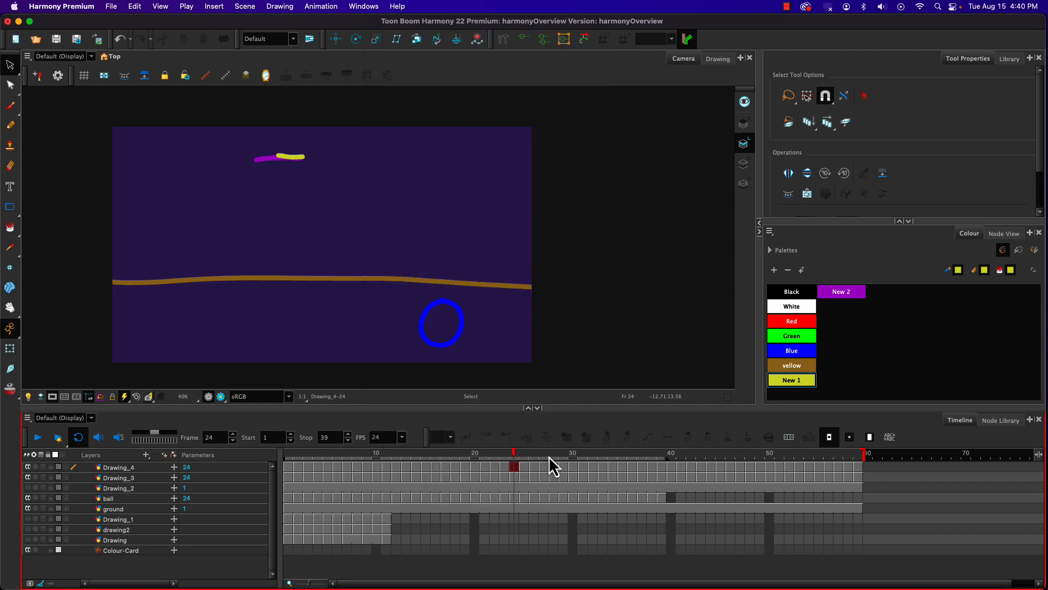
# Step: Switch to Finder, close the demo.mov preview, preview demoCC.mov from the jobs folder, and return to Harmony
pyautogui.press('super+Tab')
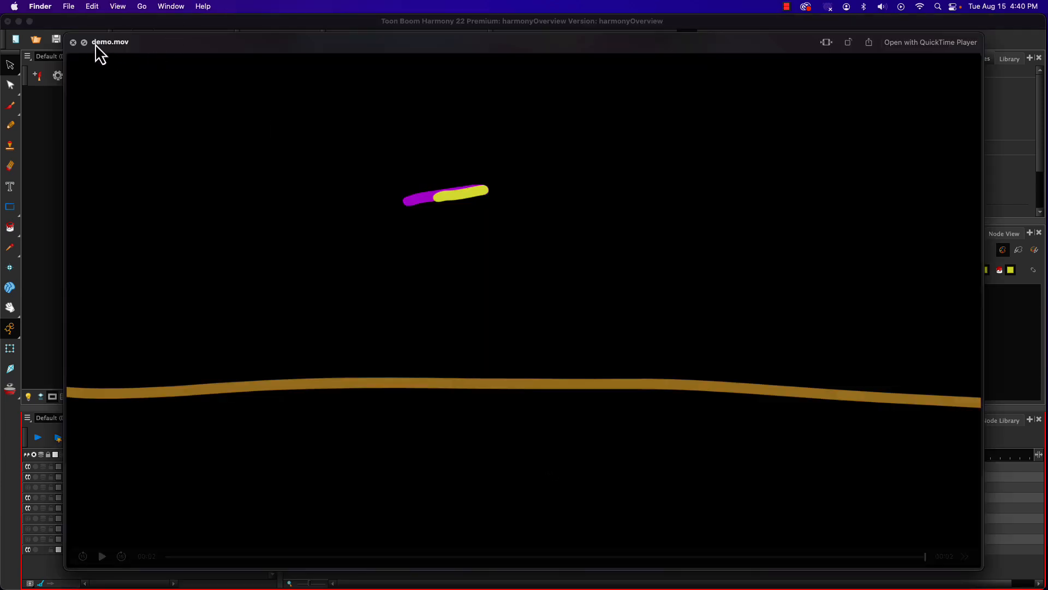
pyautogui.click(72, 43)
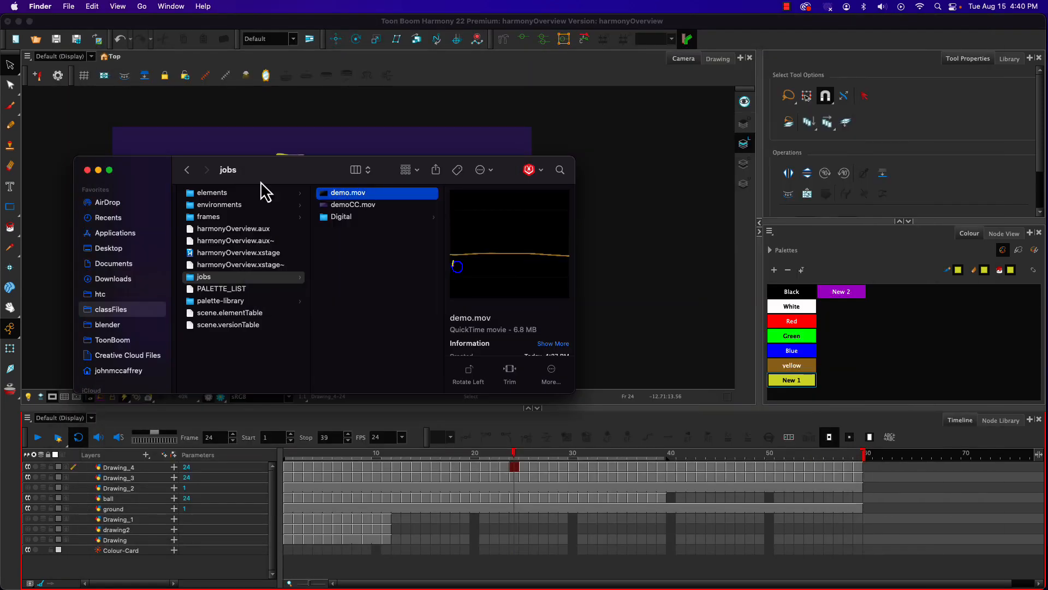
pyautogui.click(363, 204)
pyautogui.press('space')
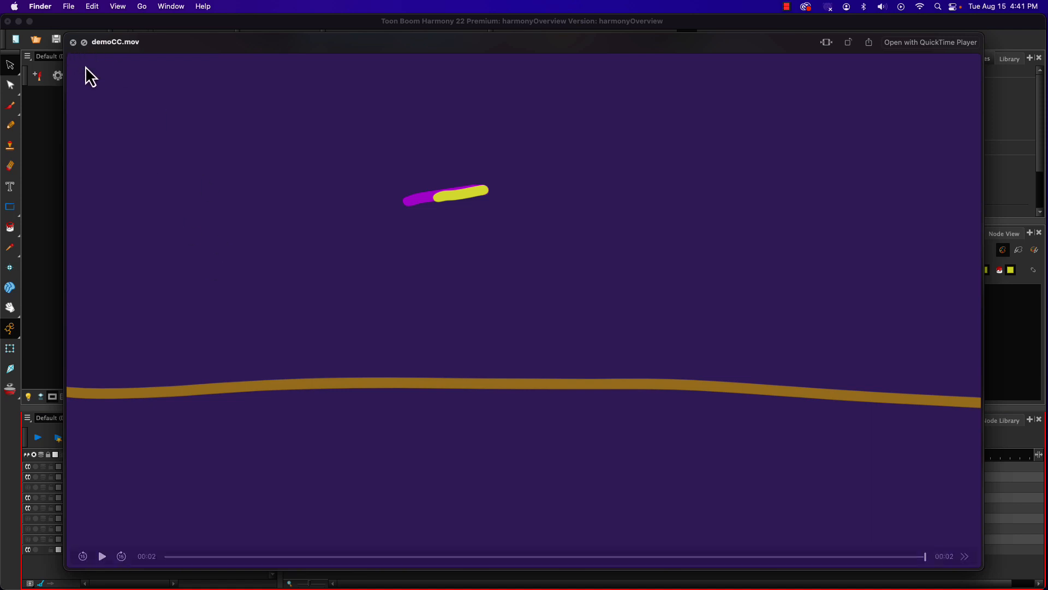
pyautogui.click(73, 42)
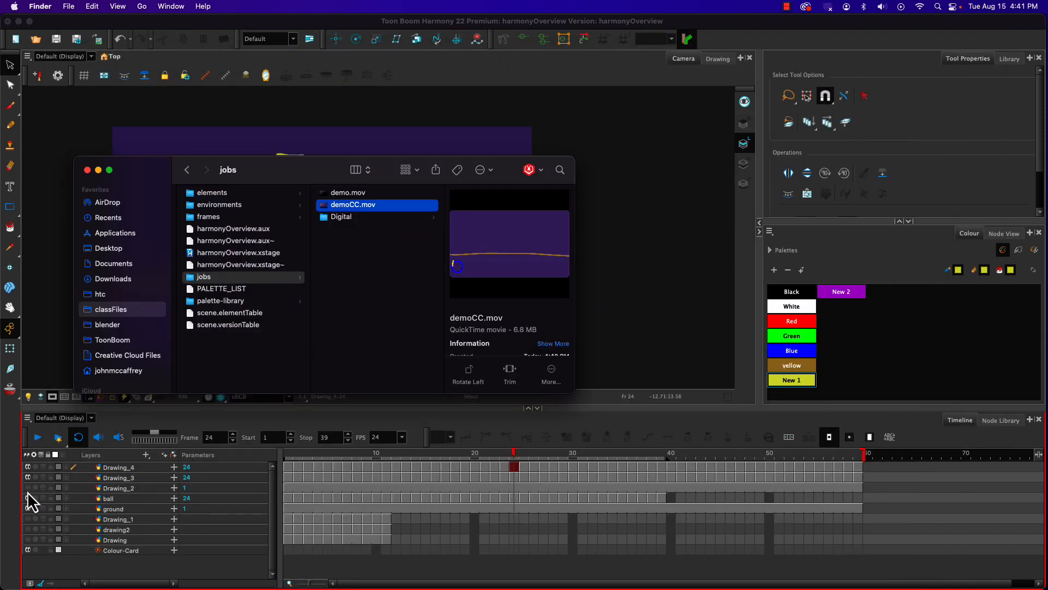
pyautogui.click(153, 428)
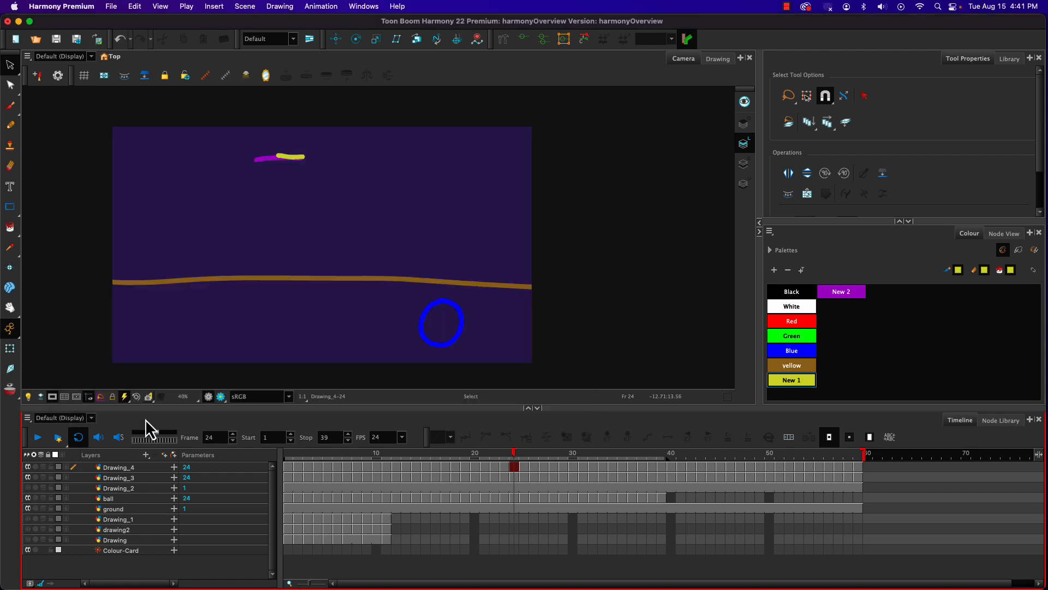
# Step: Toggle the visibility of Drawing_2 and drawing2 to check them at frame 3, hide them again, and return to frame 1
pyautogui.click(28, 488)
pyautogui.click(28, 487)
pyautogui.click(28, 529)
pyautogui.click(307, 453)
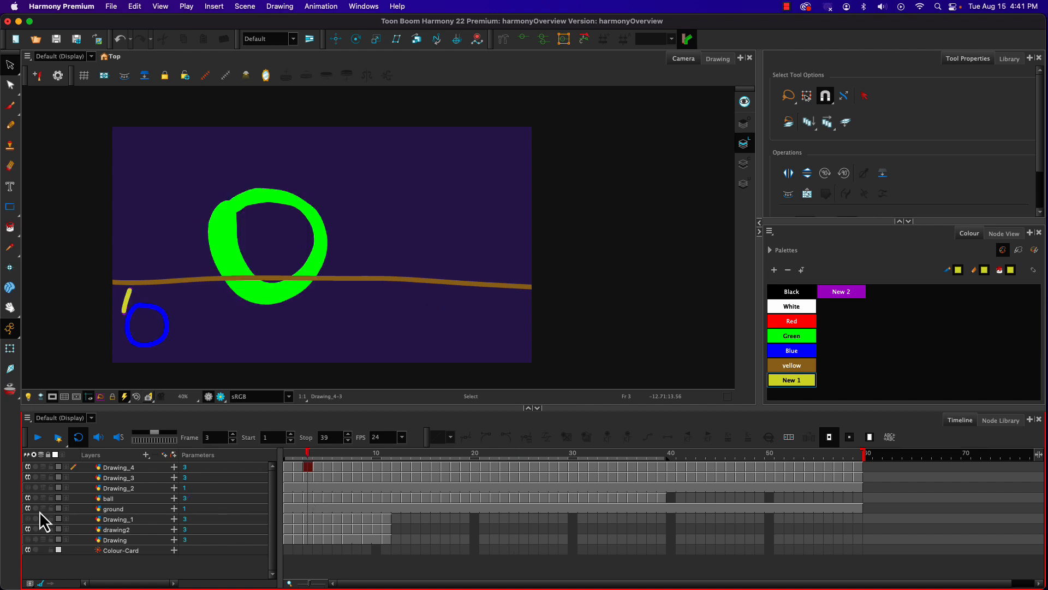
pyautogui.click(28, 540)
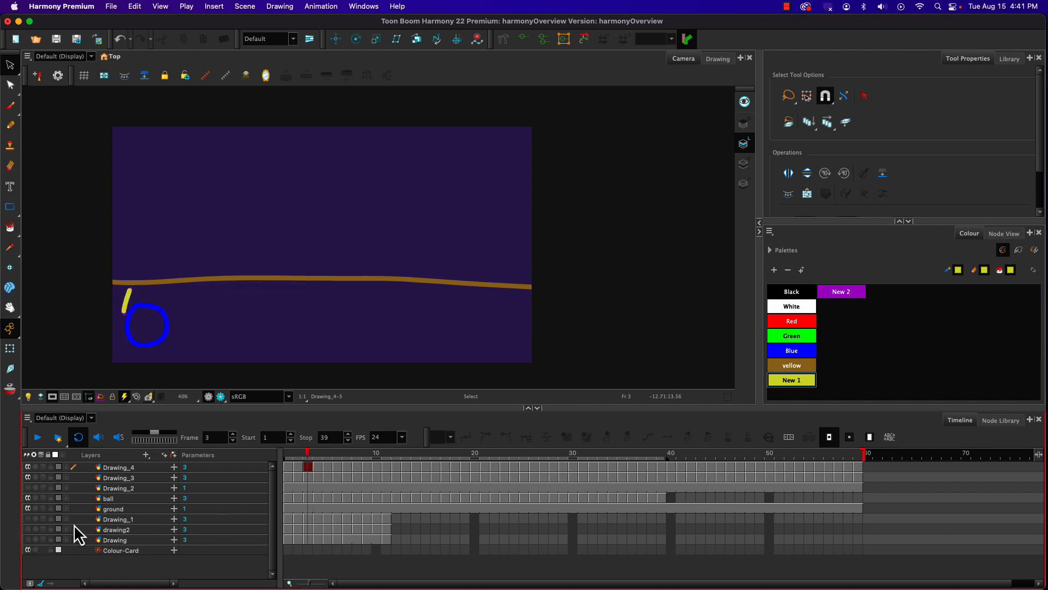
pyautogui.moveTo(307, 453); pyautogui.dragTo(238, 455)
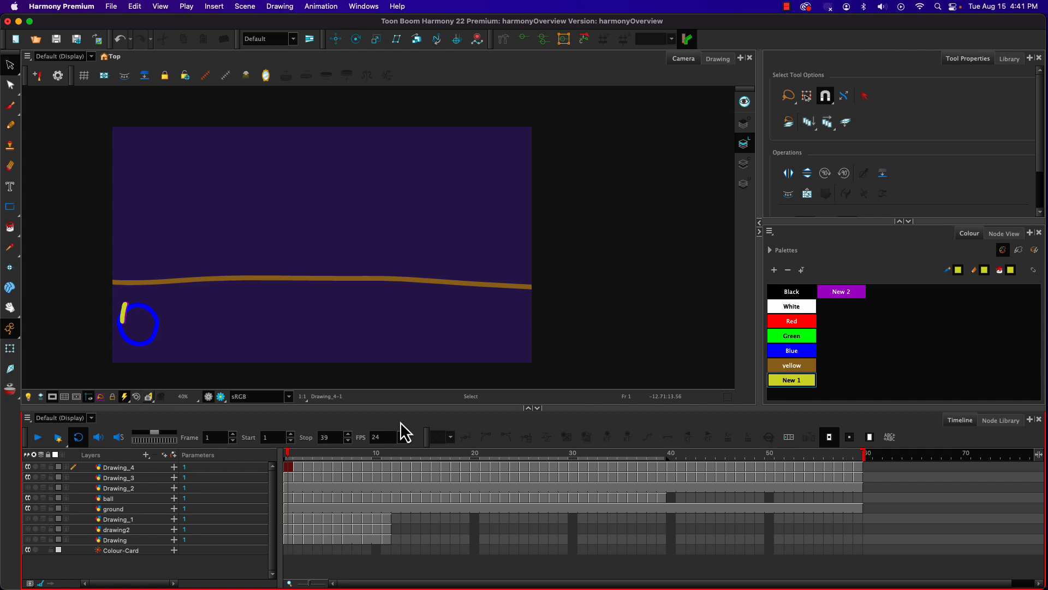
# Step: Restore the default workspace and enlarge the timeline view so all layers down to Colour-Card fit
pyautogui.click(375, 7)
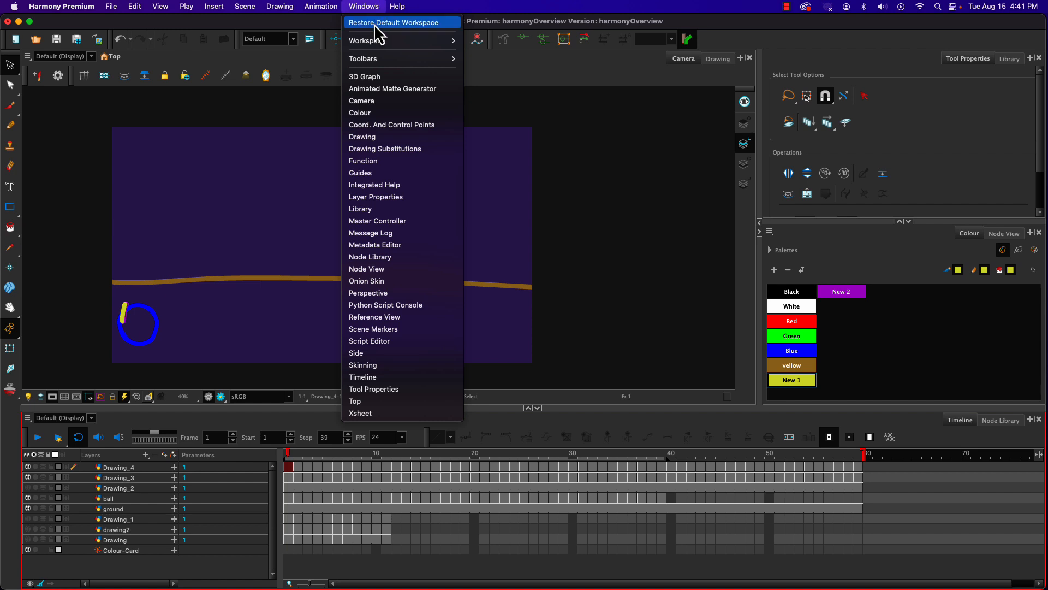
pyautogui.click(375, 26)
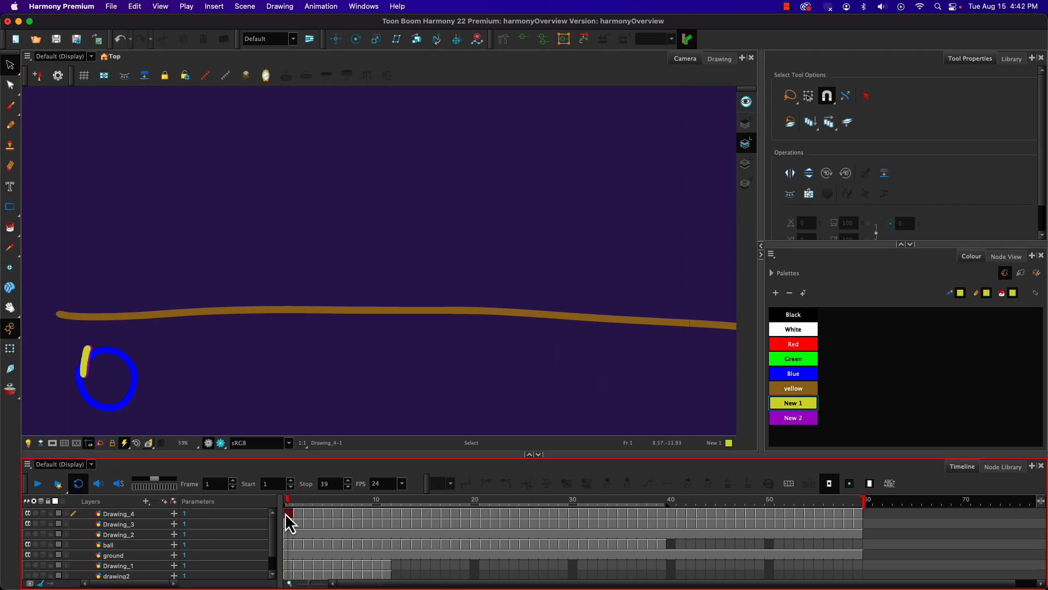
pyautogui.scroll(-2, 150, 503)
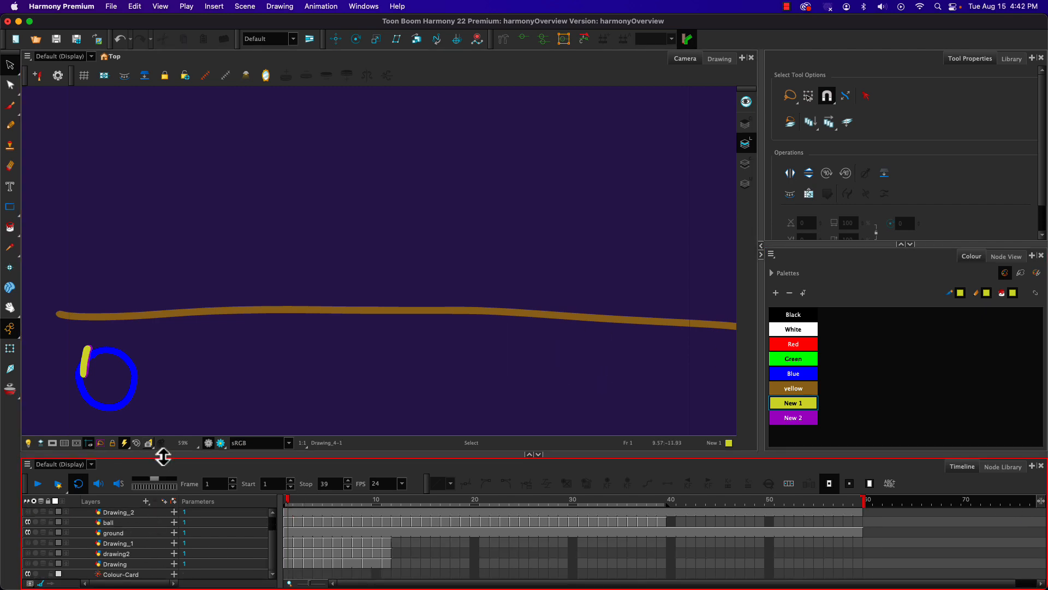
pyautogui.moveTo(163, 456); pyautogui.dragTo(156, 420)
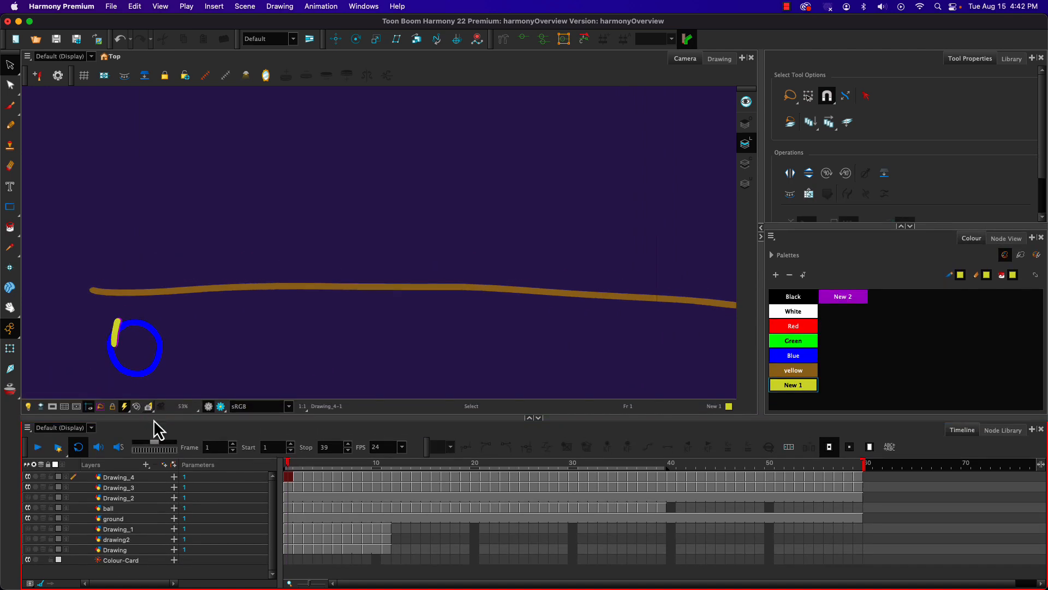
# Step: Delete the unused layers Drawing, drawing2 and Drawing_1 from the timeline
pyautogui.click(124, 552)
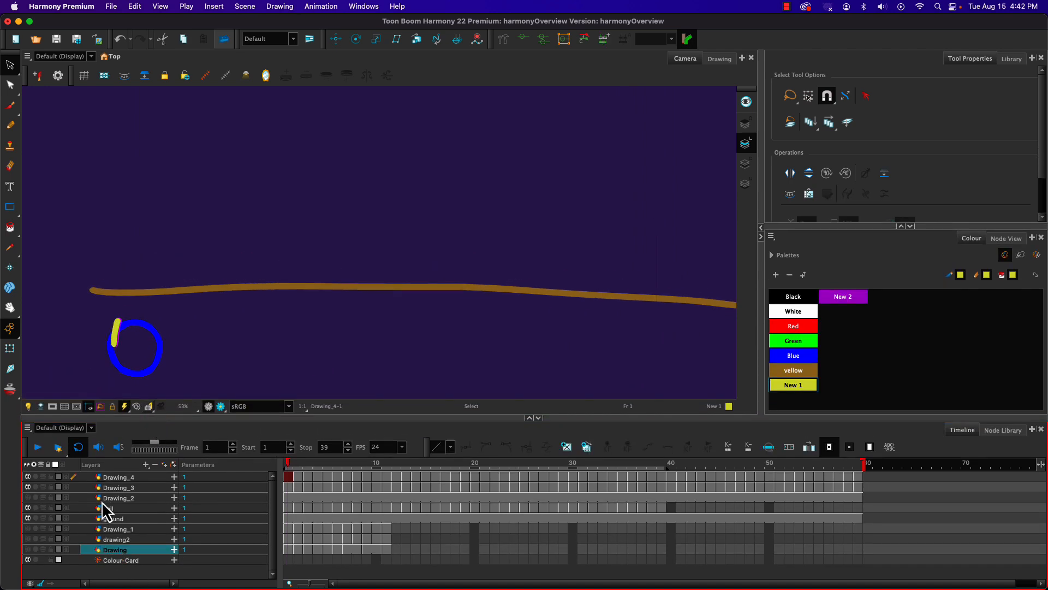
pyautogui.click(156, 465)
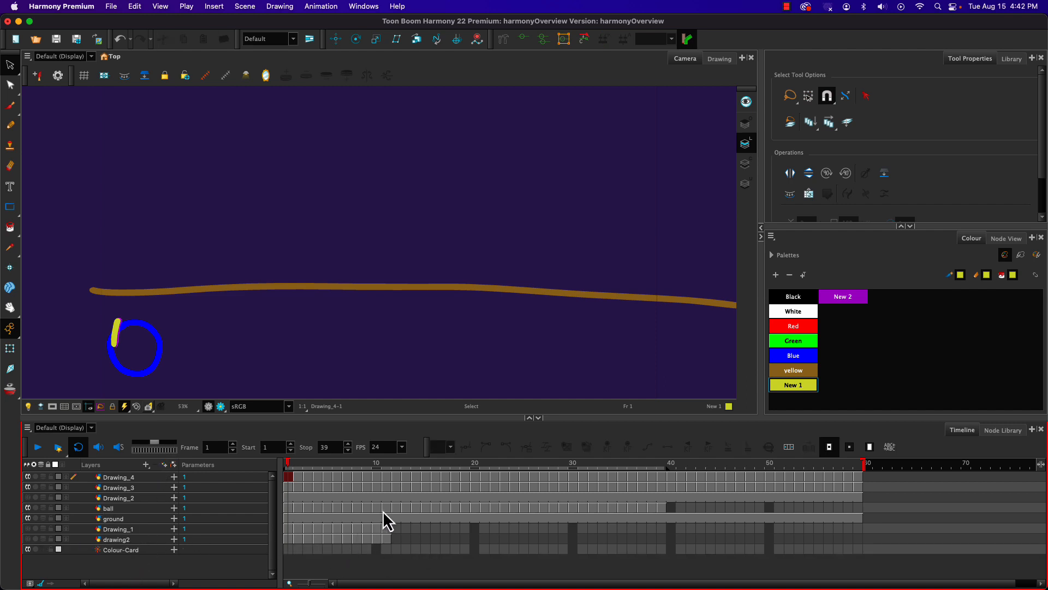
pyautogui.click(115, 538)
pyautogui.click(156, 465)
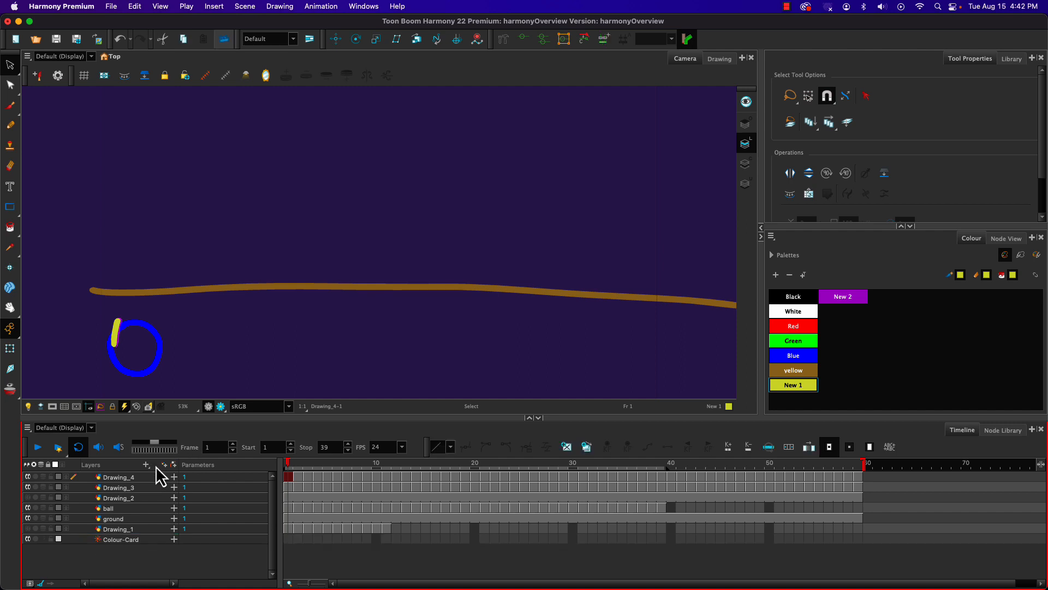
pyautogui.click(136, 530)
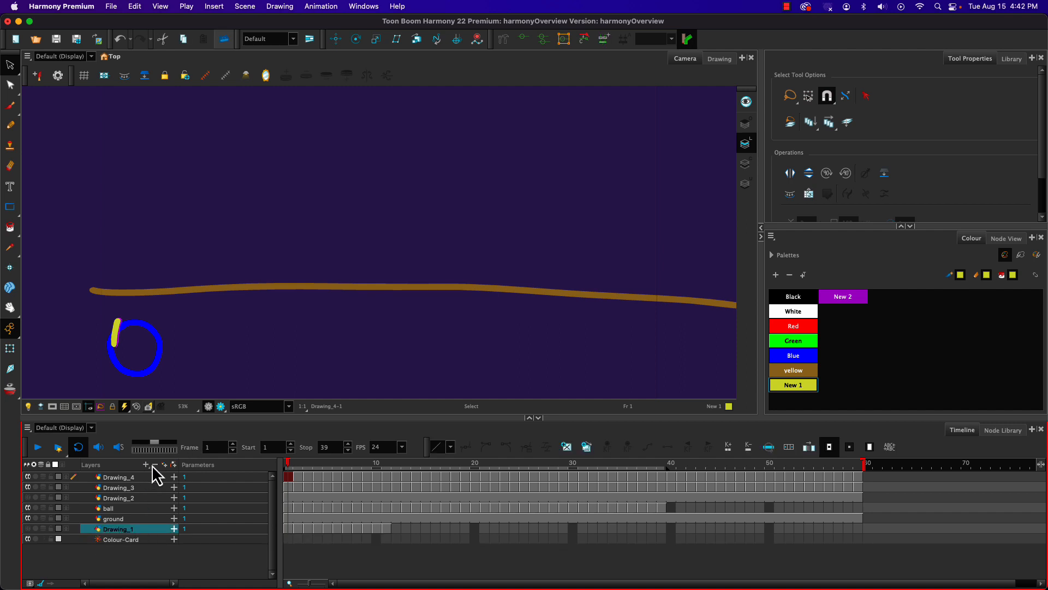
pyautogui.click(154, 464)
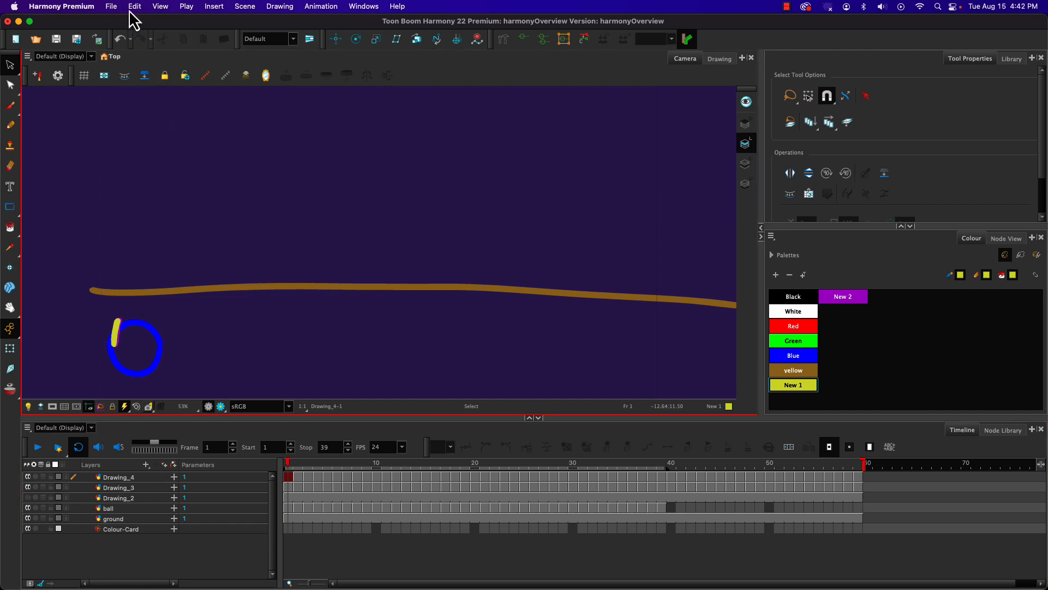
# Step: Look through the undo history list and the Undo entry among the editing commands, closing both without undoing anything
pyautogui.click(130, 40)
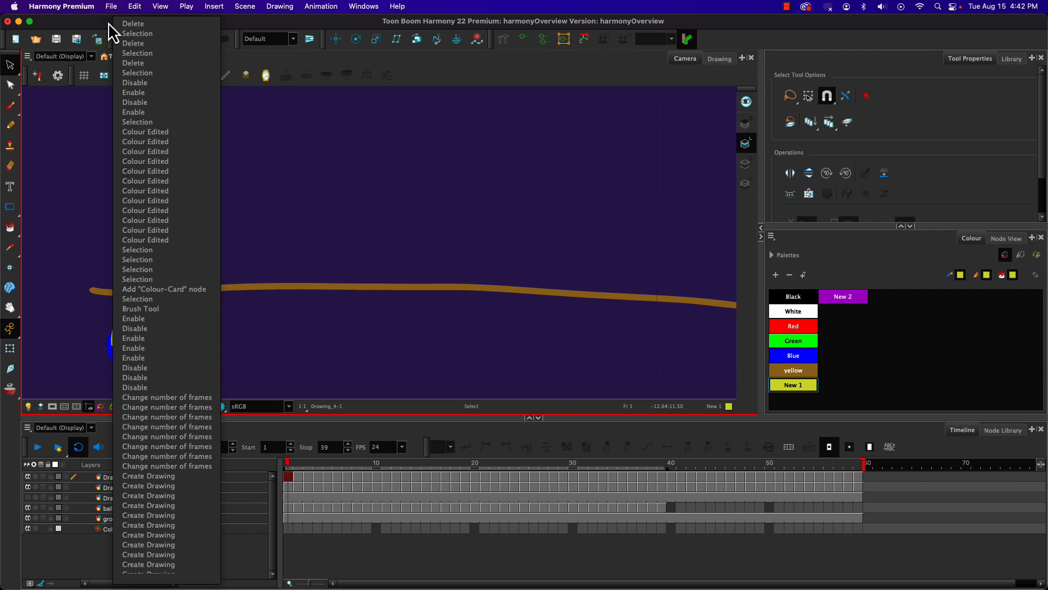
pyautogui.scroll(-15, 164, 136)
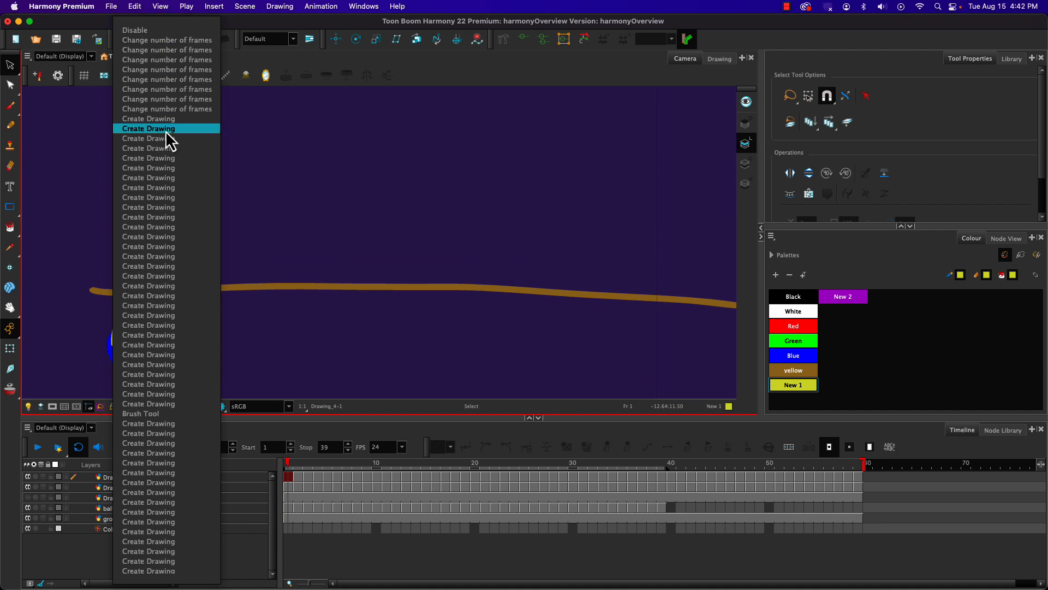
pyautogui.scroll(15, 166, 139)
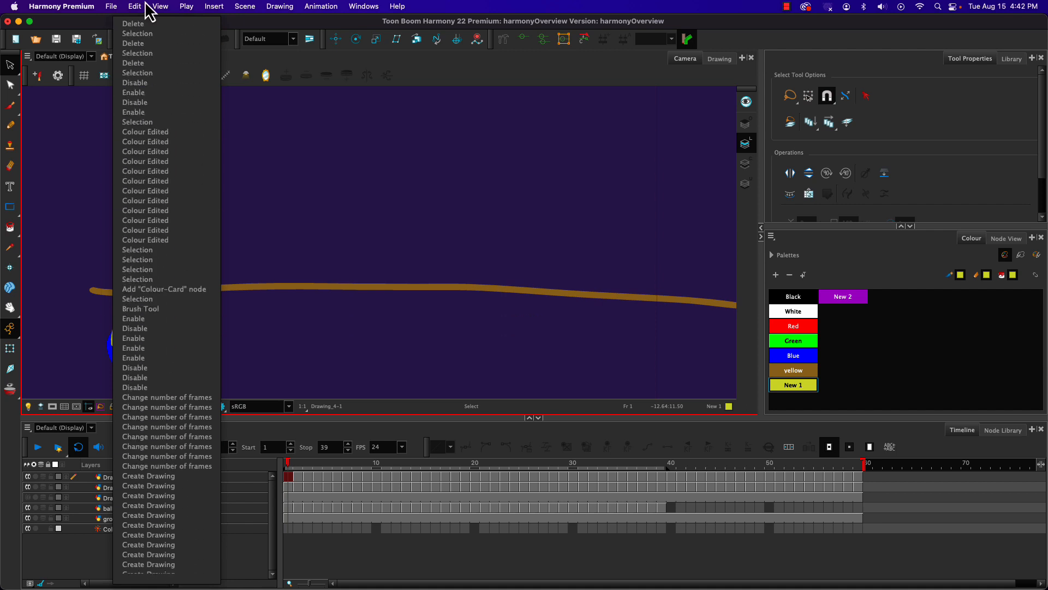
pyautogui.click(267, 34)
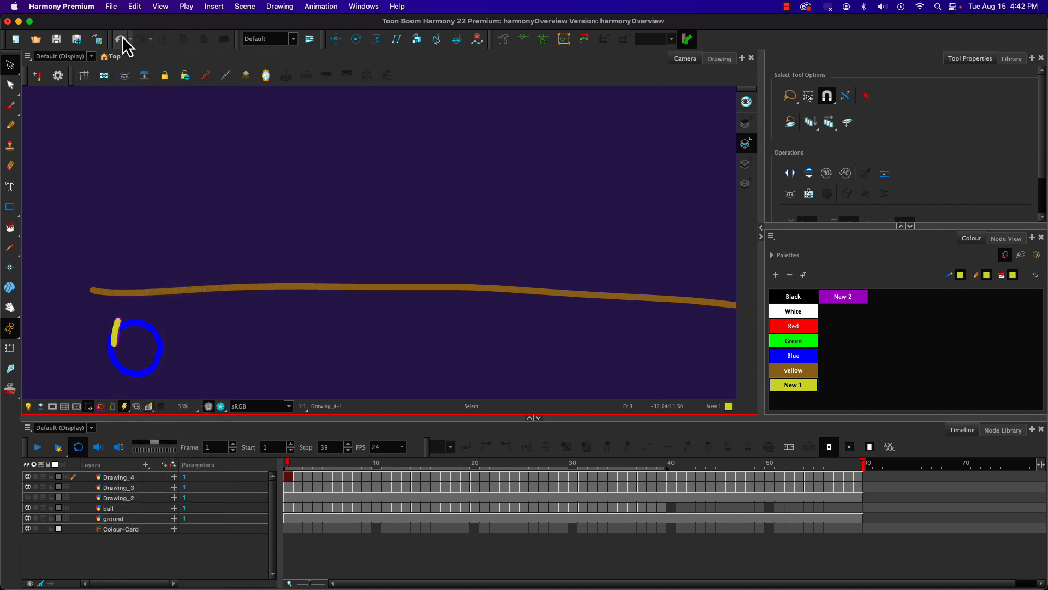
pyautogui.click(135, 7)
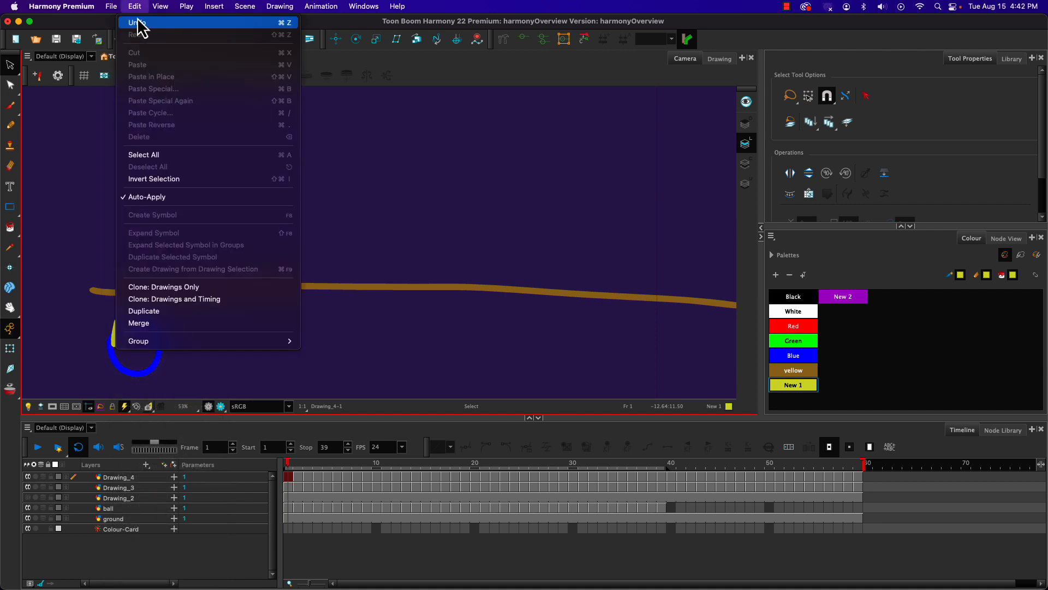
pyautogui.click(136, 6)
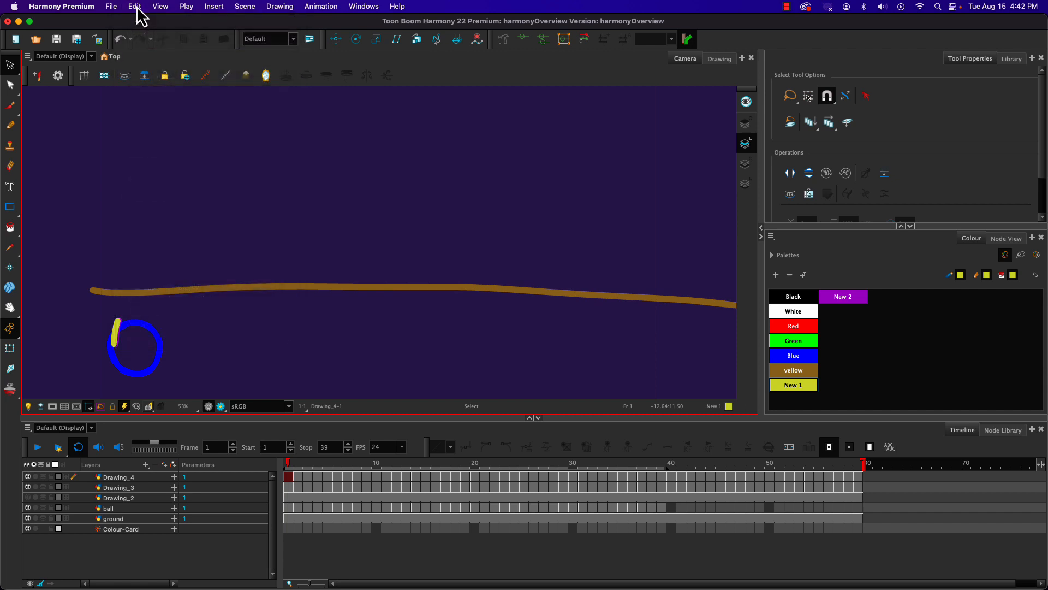